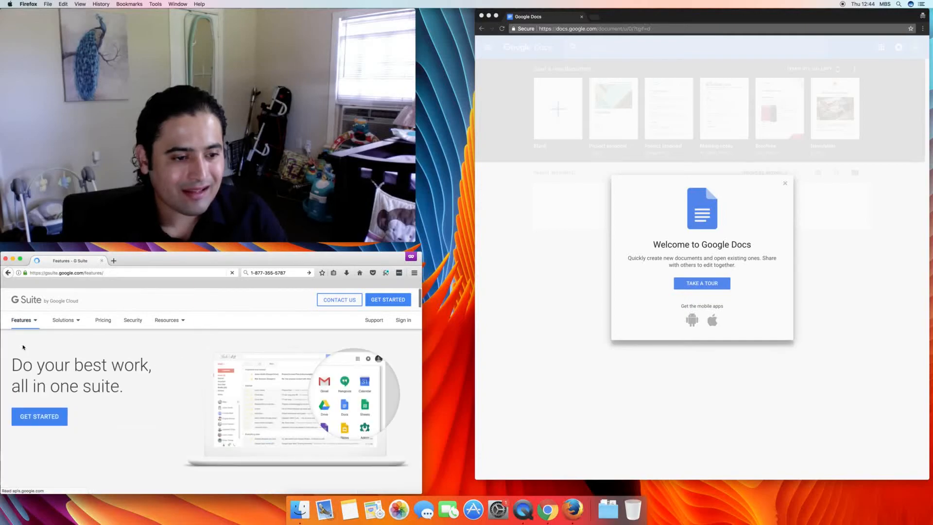
- Review the Connect and Create apps on the G Suite features page and open the Docs product page
{"action": "scroll", "coordinate": [151, 392], "scroll_direction": "down", "scroll_amount": 15}
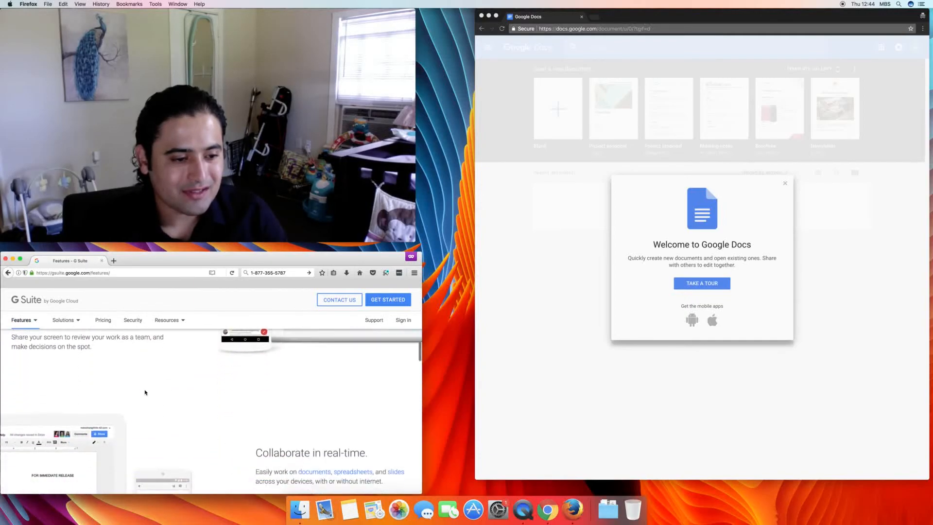
{"action": "scroll", "coordinate": [145, 392], "scroll_direction": "up", "scroll_amount": 15}
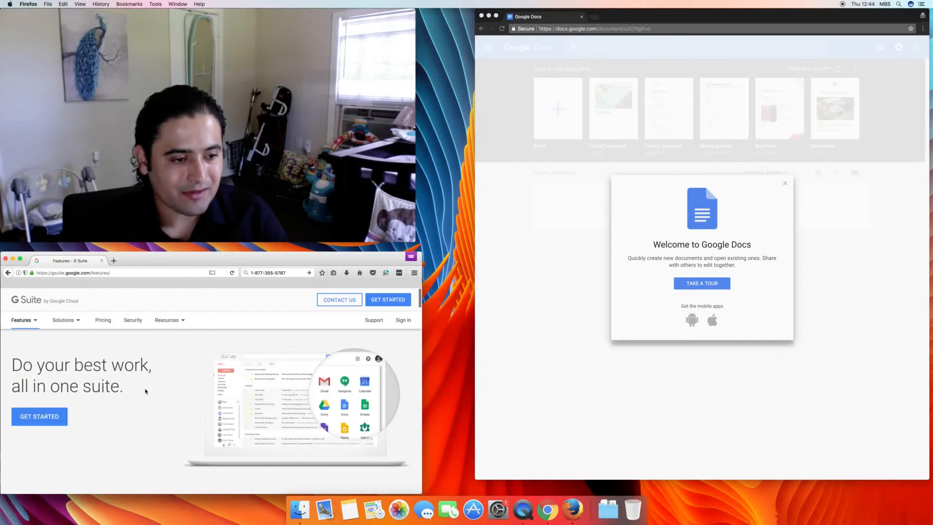
{"action": "scroll", "coordinate": [145, 392], "scroll_direction": "down", "scroll_amount": 4}
{"action": "scroll", "coordinate": [86, 387], "scroll_direction": "up", "scroll_amount": 1}
{"action": "mouse_move", "coordinate": [16, 384]}
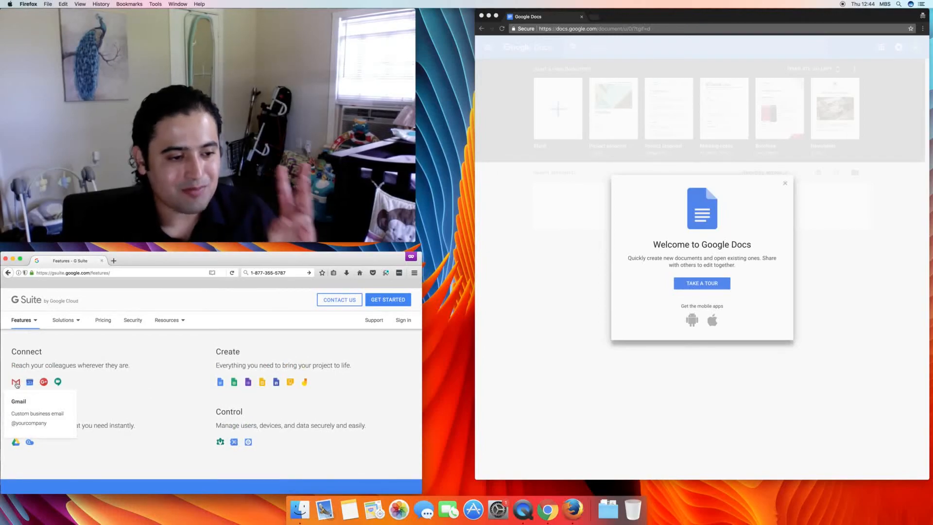
{"action": "mouse_move", "coordinate": [50, 384]}
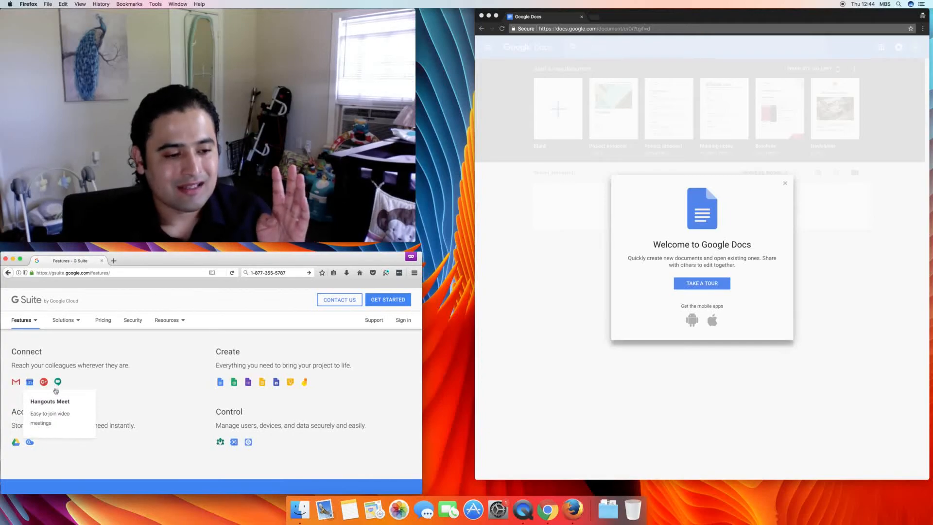
{"action": "left_click_drag", "start_coordinate": [213, 357], "coordinate": [248, 353]}
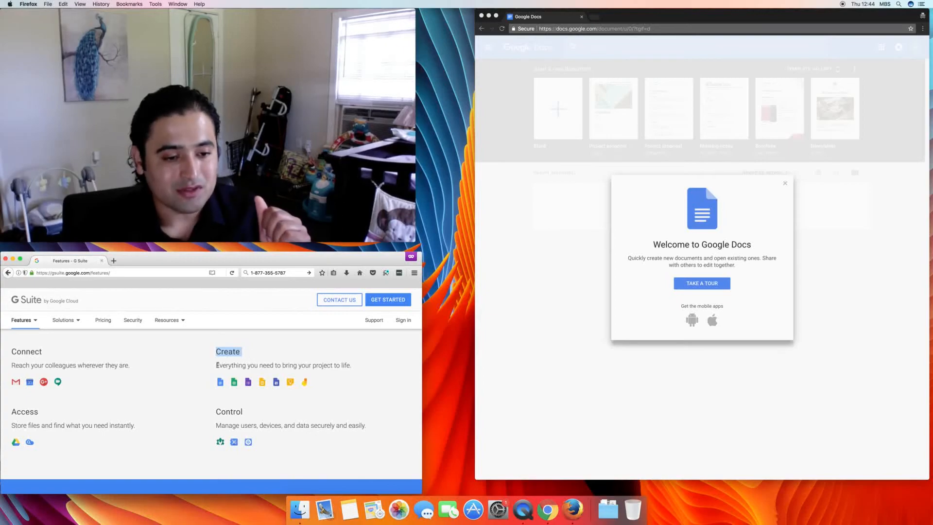
{"action": "mouse_move", "coordinate": [219, 385]}
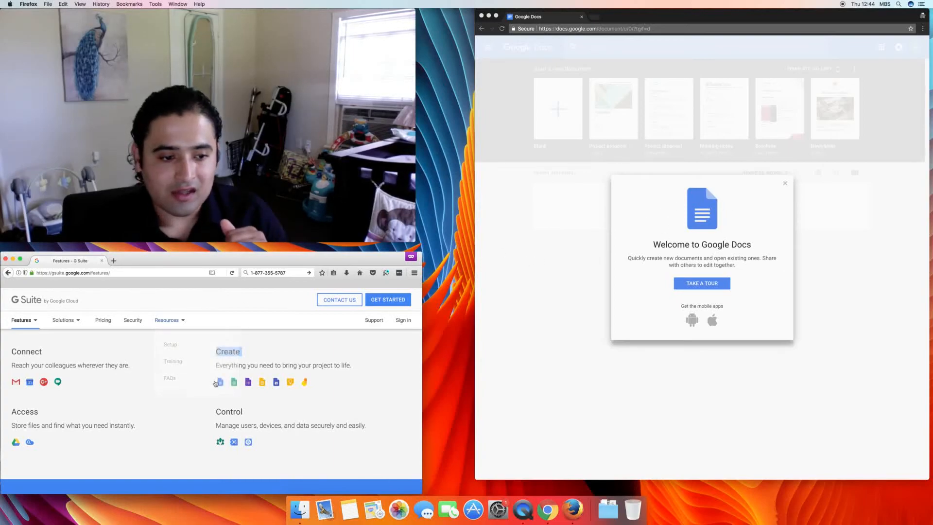
{"action": "left_click", "coordinate": [222, 384]}
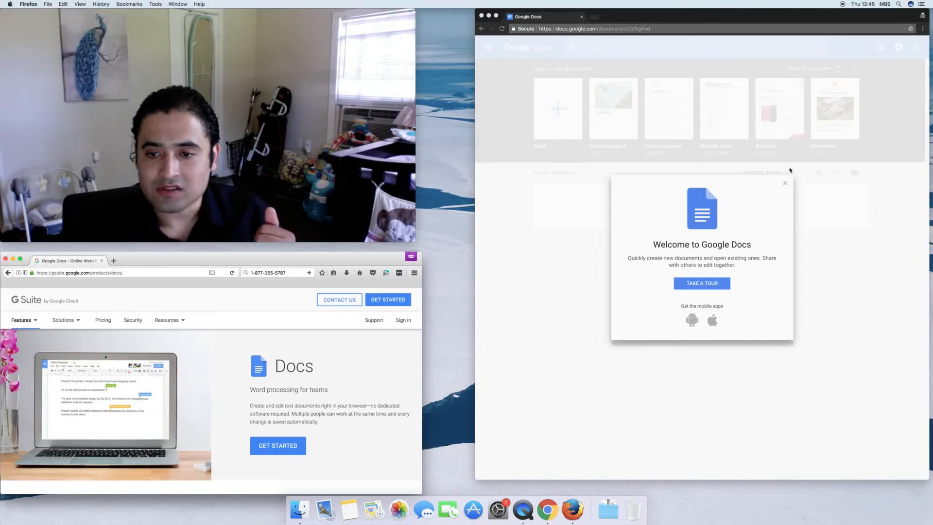
- Switch to Google Docs in Chrome, dismiss the welcome dialog and check the ownership filter options for recent documents
{"action": "left_click", "coordinate": [785, 184]}
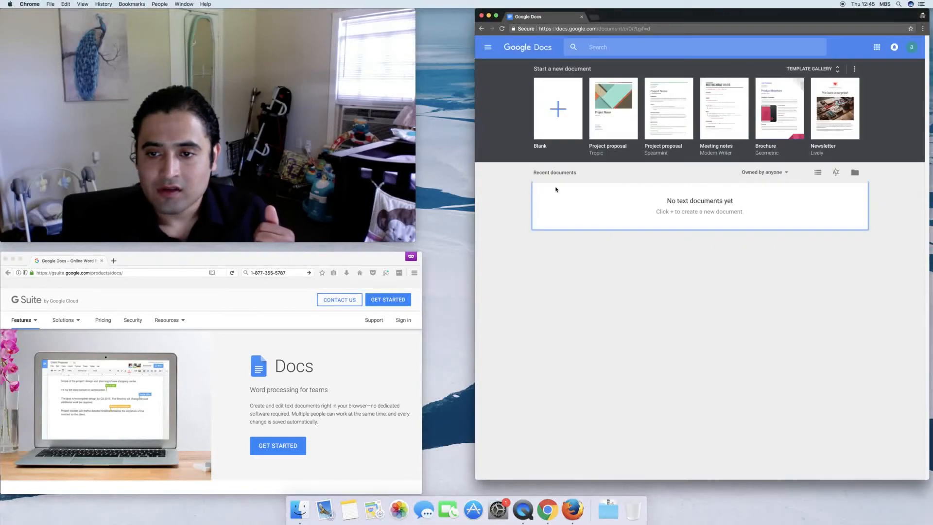
{"action": "triple_click", "coordinate": [752, 201]}
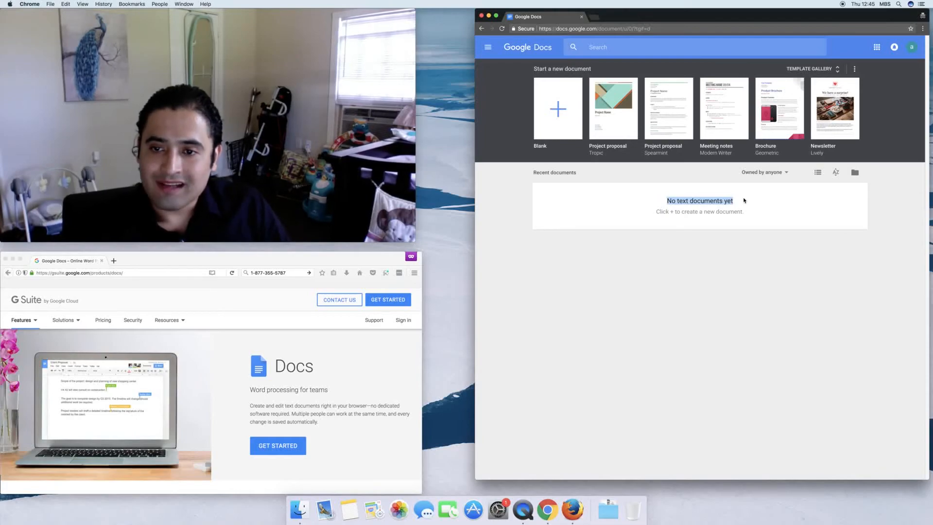
{"action": "left_click", "coordinate": [776, 173]}
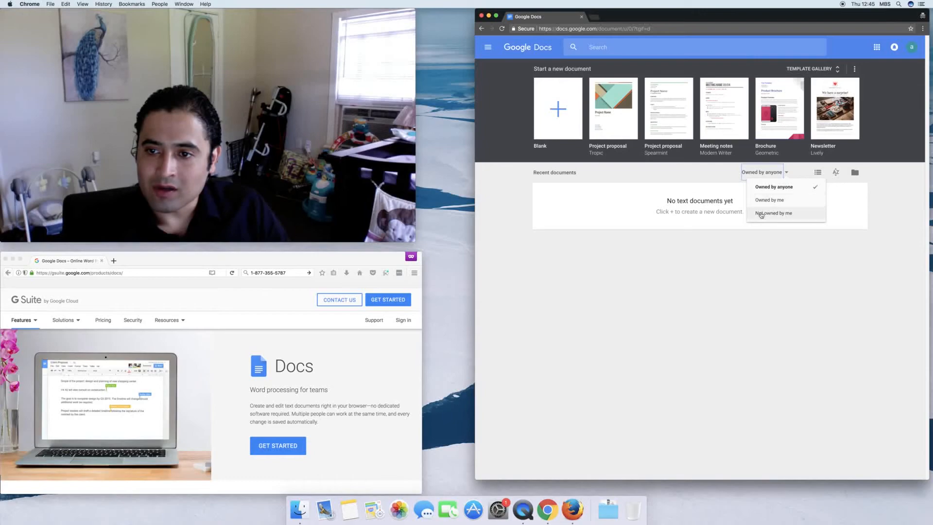
{"action": "left_click", "coordinate": [719, 222]}
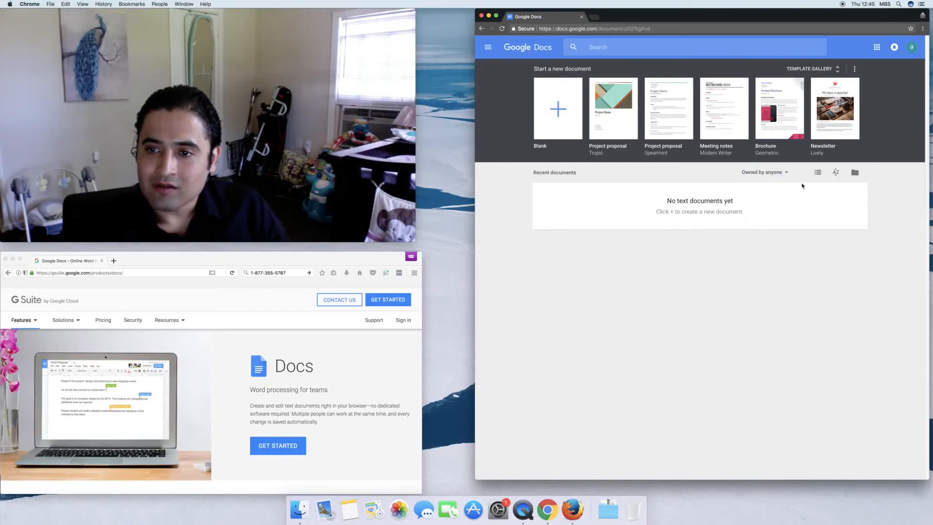
- Check the sort options for recent documents and switch them to list view
{"action": "left_click", "coordinate": [817, 173]}
{"action": "left_click", "coordinate": [815, 175]}
{"action": "left_click", "coordinate": [836, 174]}
{"action": "left_click", "coordinate": [823, 175]}
{"action": "left_click", "coordinate": [820, 174]}
{"action": "left_click", "coordinate": [819, 175]}
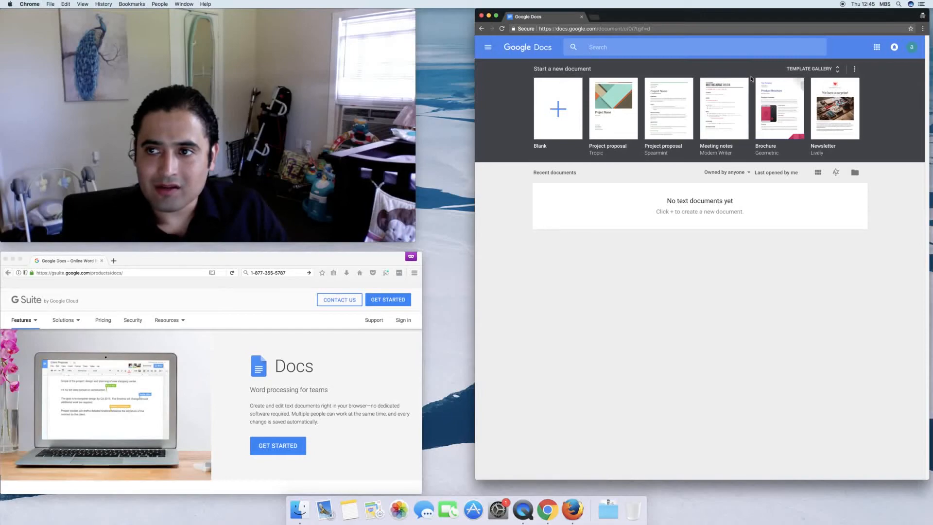
- Open the template gallery and display the General templates
{"action": "left_click", "coordinate": [837, 69]}
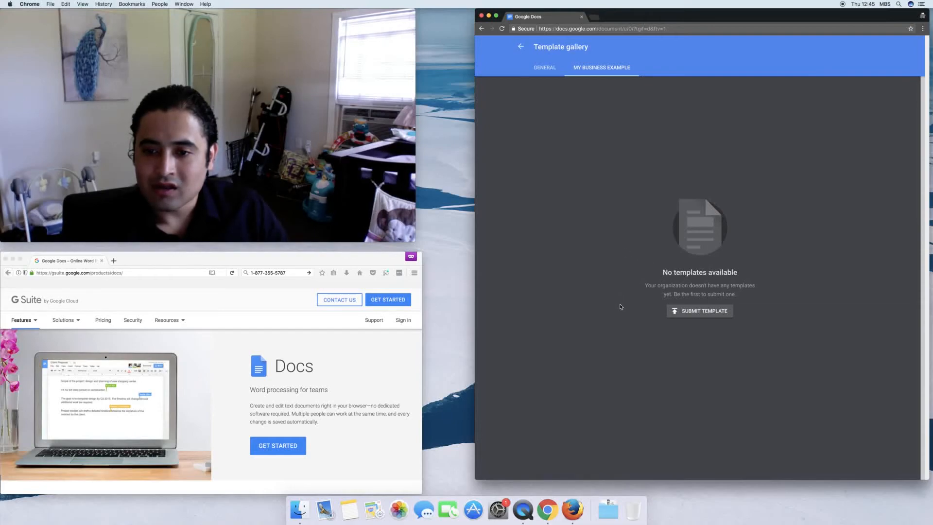
{"action": "left_click", "coordinate": [547, 68]}
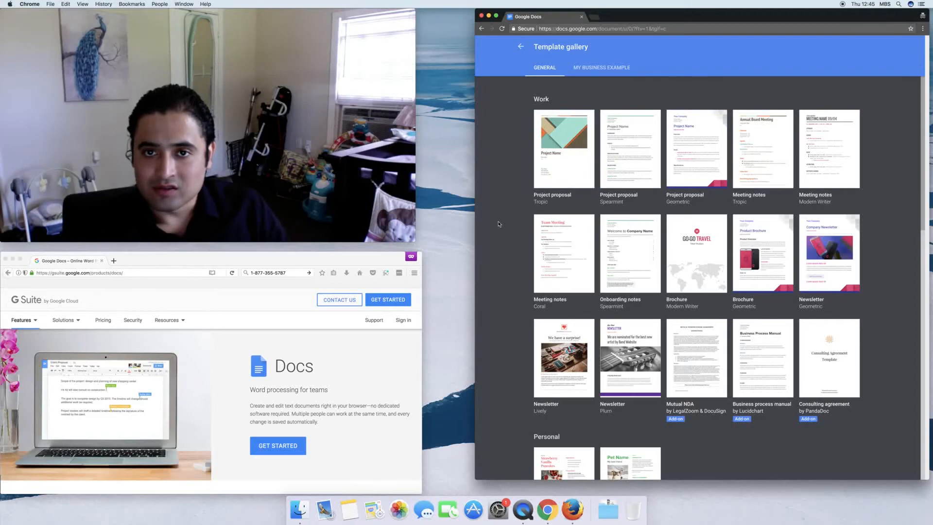
{"action": "scroll", "coordinate": [498, 224], "scroll_direction": "down", "scroll_amount": 10}
{"action": "scroll", "coordinate": [501, 225], "scroll_direction": "up", "scroll_amount": 6}
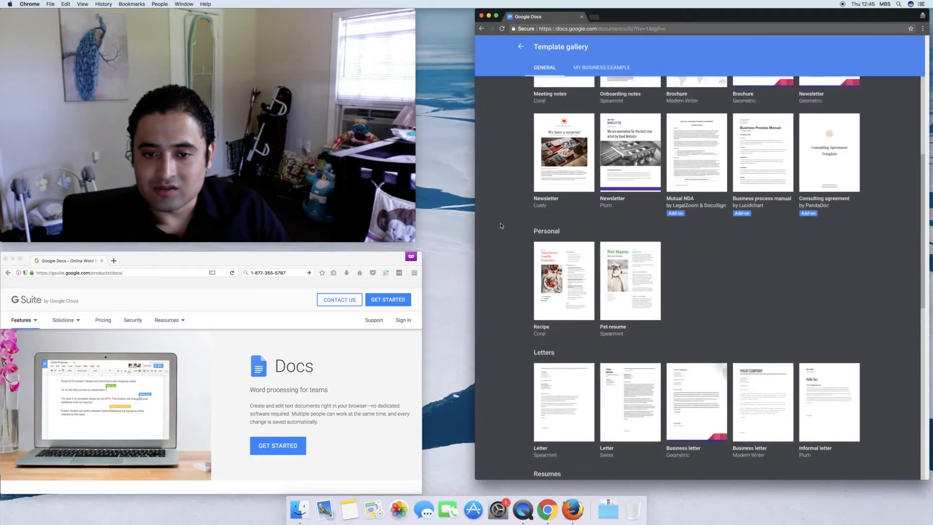
{"action": "scroll", "coordinate": [501, 225], "scroll_direction": "up", "scroll_amount": 4}
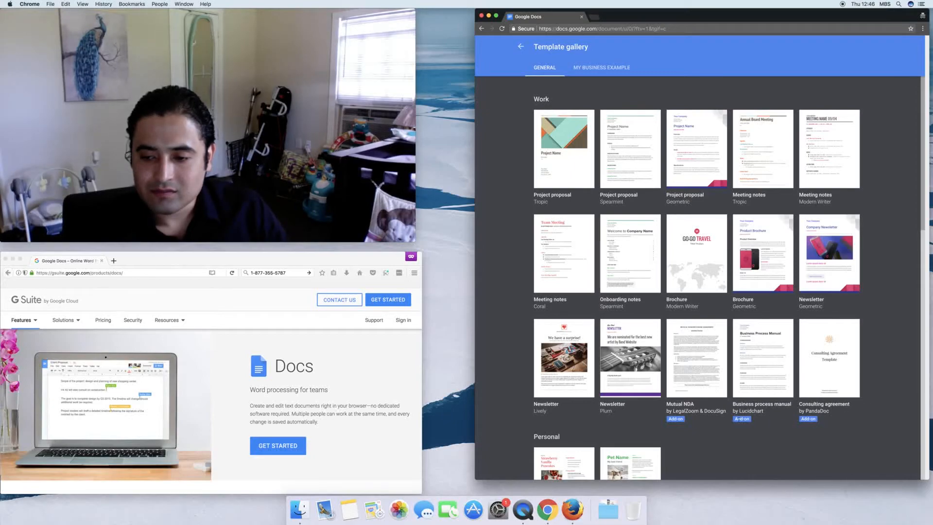
- Examine the available Work, Personal, Letters, Resumes and Education templates in the gallery
{"action": "scroll", "coordinate": [739, 419], "scroll_direction": "down", "scroll_amount": 5}
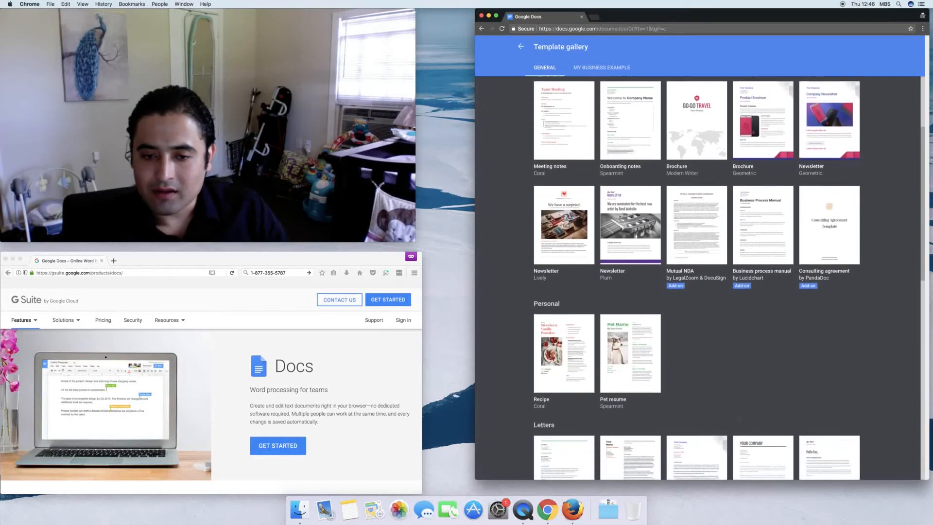
{"action": "scroll", "coordinate": [739, 419], "scroll_direction": "down", "scroll_amount": 5}
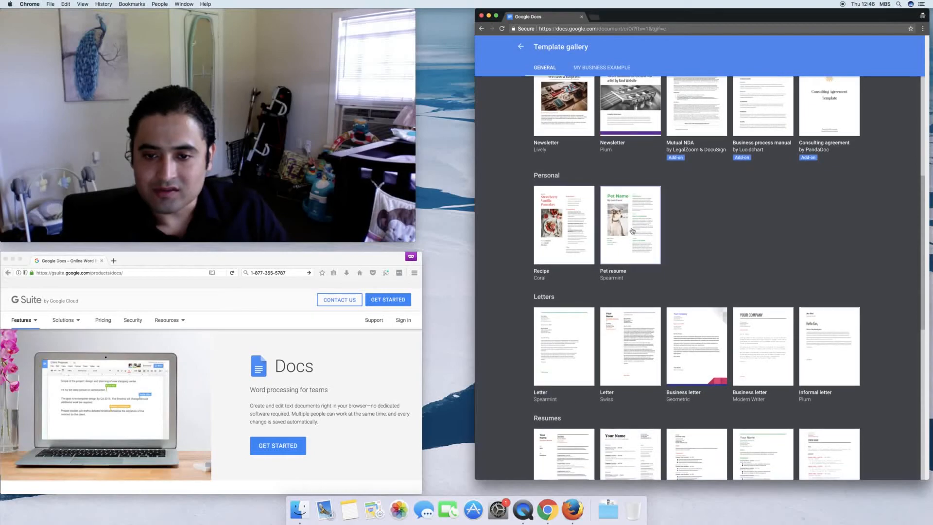
{"action": "scroll", "coordinate": [739, 255], "scroll_direction": "down", "scroll_amount": 4}
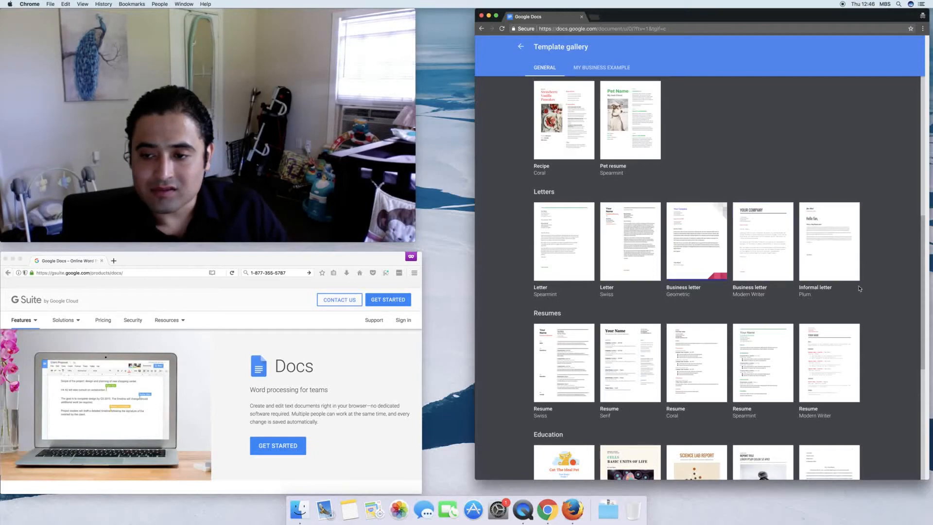
{"action": "scroll", "coordinate": [674, 273], "scroll_direction": "up", "scroll_amount": 5}
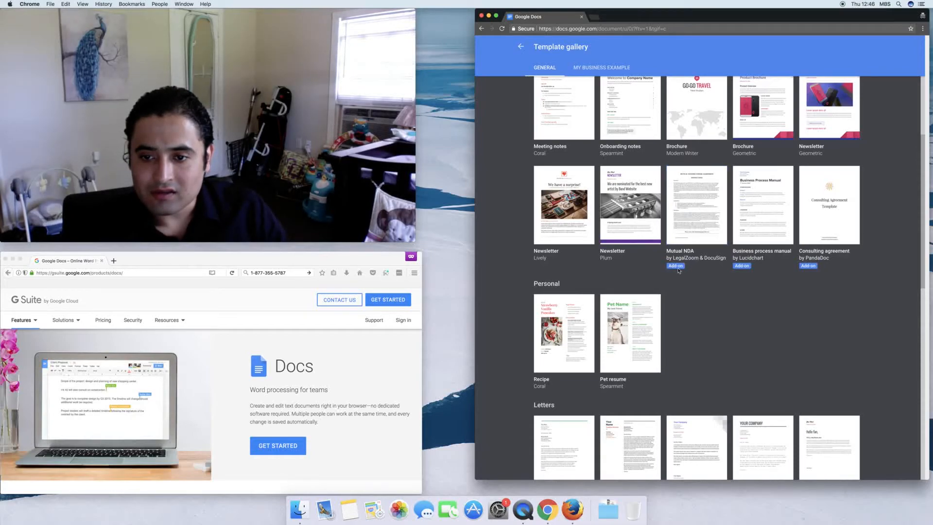
{"action": "scroll", "coordinate": [679, 295], "scroll_direction": "down", "scroll_amount": 10}
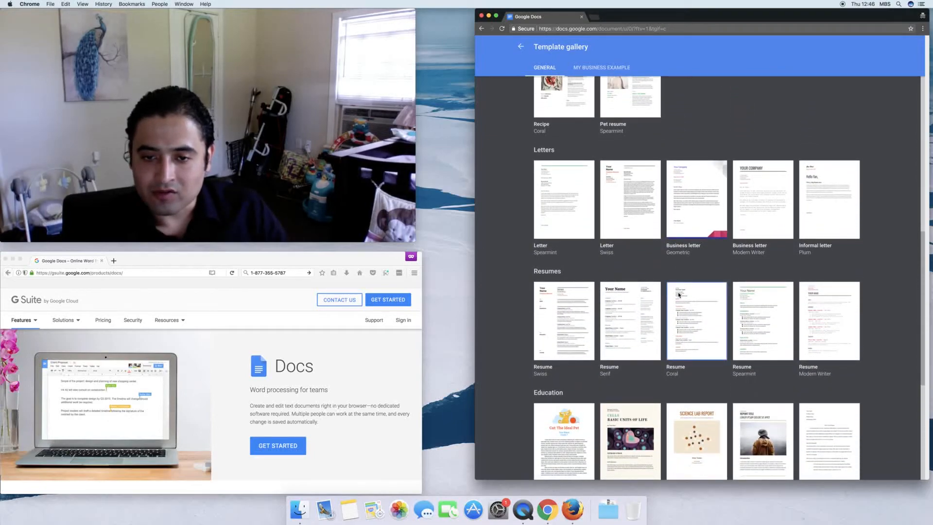
{"action": "scroll", "coordinate": [679, 295], "scroll_direction": "down", "scroll_amount": 2}
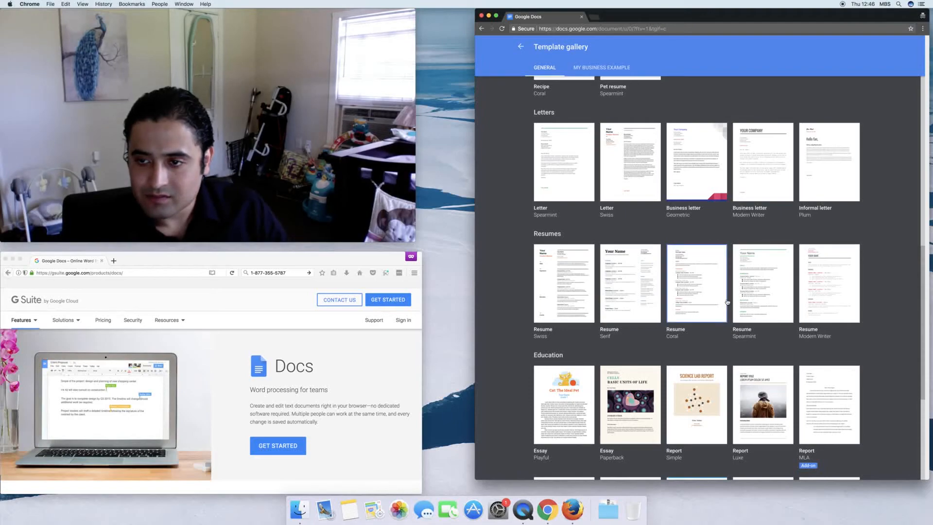
{"action": "scroll", "coordinate": [597, 300], "scroll_direction": "down", "scroll_amount": 5}
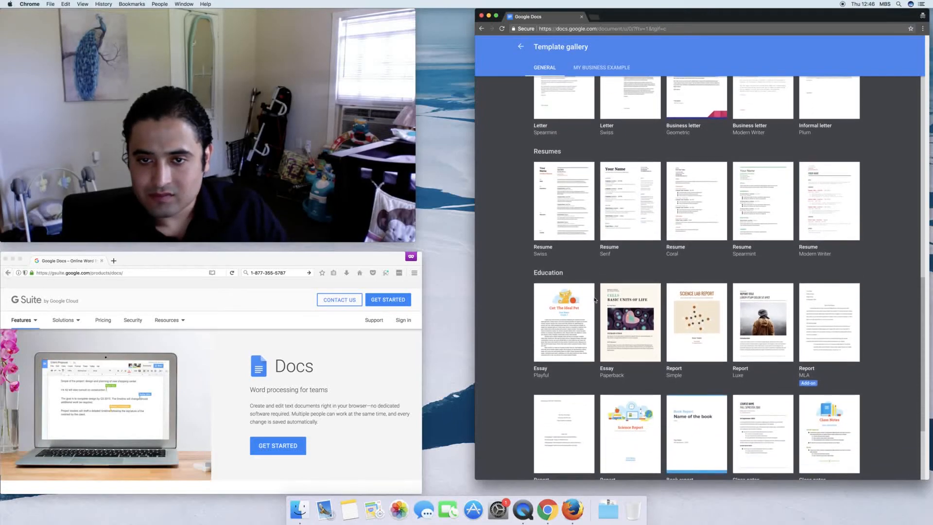
{"action": "scroll", "coordinate": [582, 304], "scroll_direction": "down", "scroll_amount": 3}
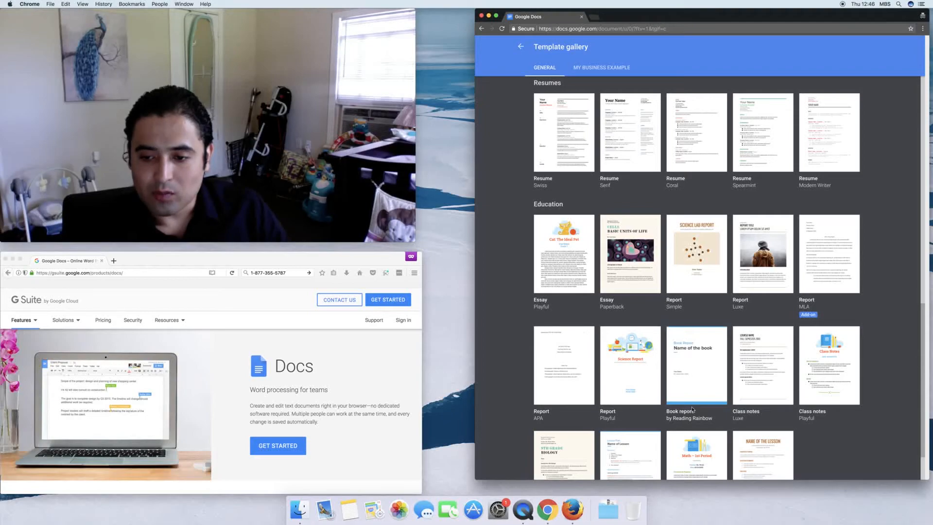
{"action": "scroll", "coordinate": [738, 399], "scroll_direction": "down", "scroll_amount": 3}
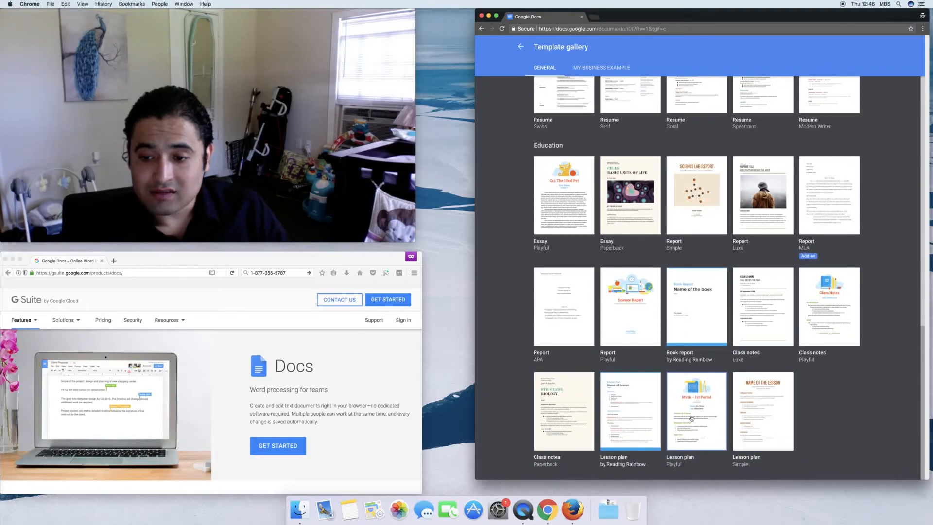
{"action": "scroll", "coordinate": [766, 415], "scroll_direction": "up", "scroll_amount": 10}
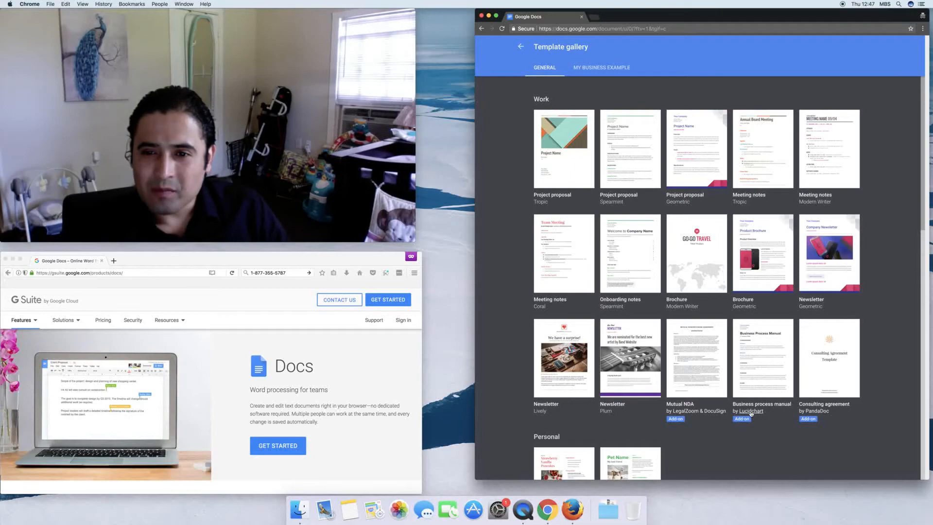
{"action": "scroll", "coordinate": [747, 406], "scroll_direction": "down", "scroll_amount": 5}
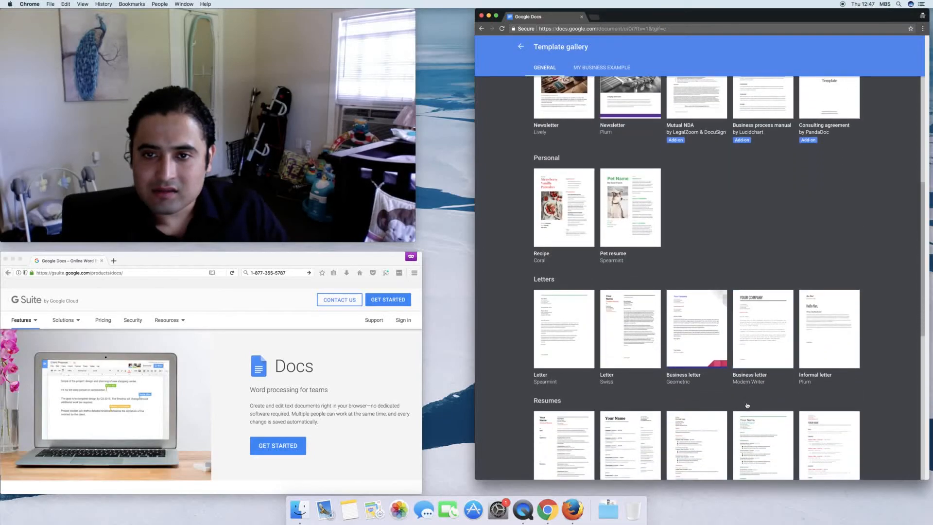
{"action": "scroll", "coordinate": [747, 406], "scroll_direction": "down", "scroll_amount": 4}
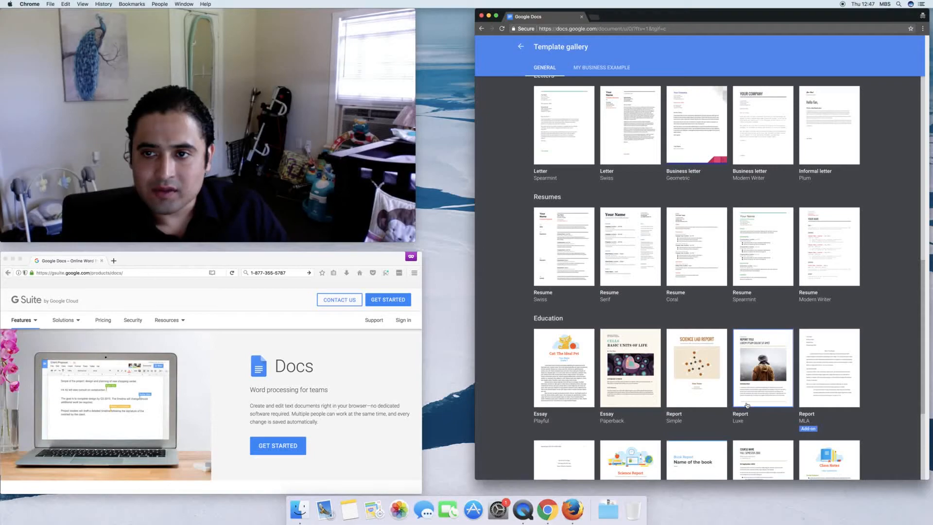
{"action": "scroll", "coordinate": [747, 405], "scroll_direction": "down", "scroll_amount": 2}
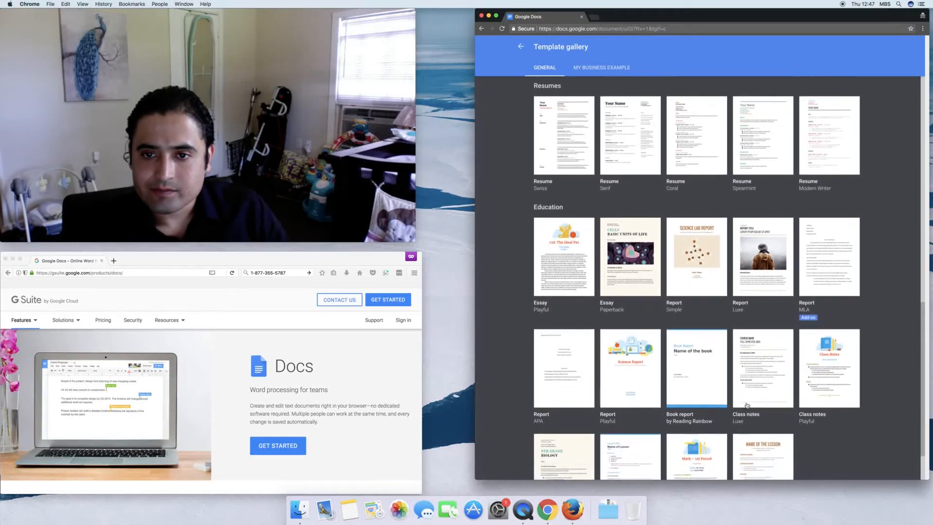
{"action": "scroll", "coordinate": [747, 405], "scroll_direction": "down", "scroll_amount": 1}
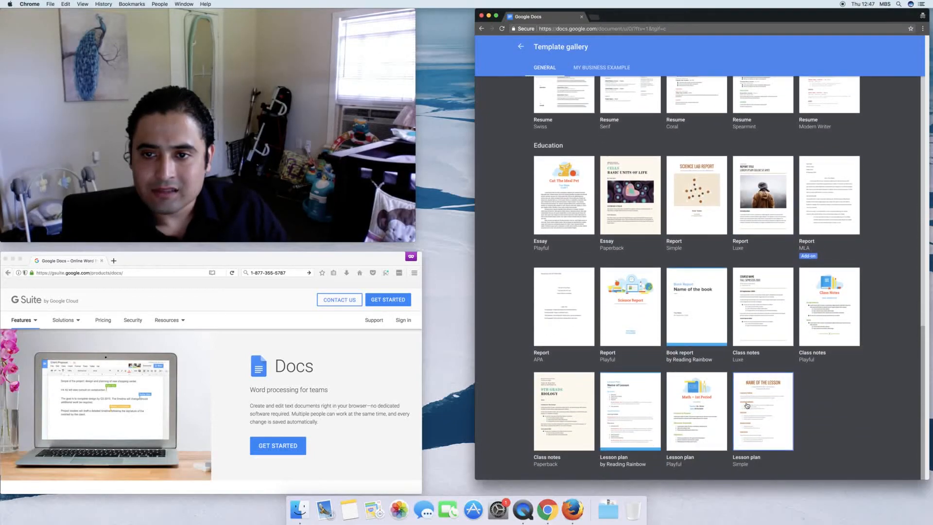
- Create a new document from the Geometric Brochure template in the Work section
{"action": "scroll", "coordinate": [747, 406], "scroll_direction": "up", "scroll_amount": 6}
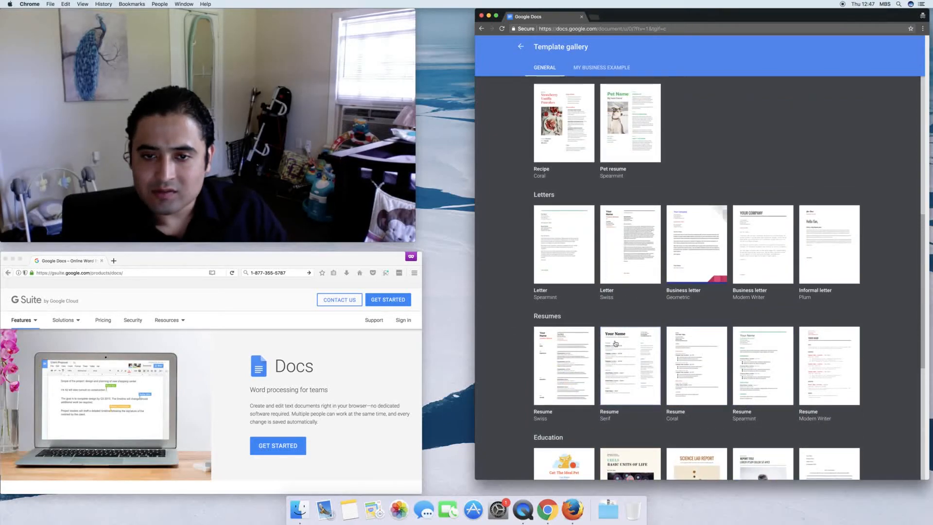
{"action": "scroll", "coordinate": [612, 347], "scroll_direction": "up", "scroll_amount": 4}
{"action": "scroll", "coordinate": [612, 347], "scroll_direction": "up", "scroll_amount": 3}
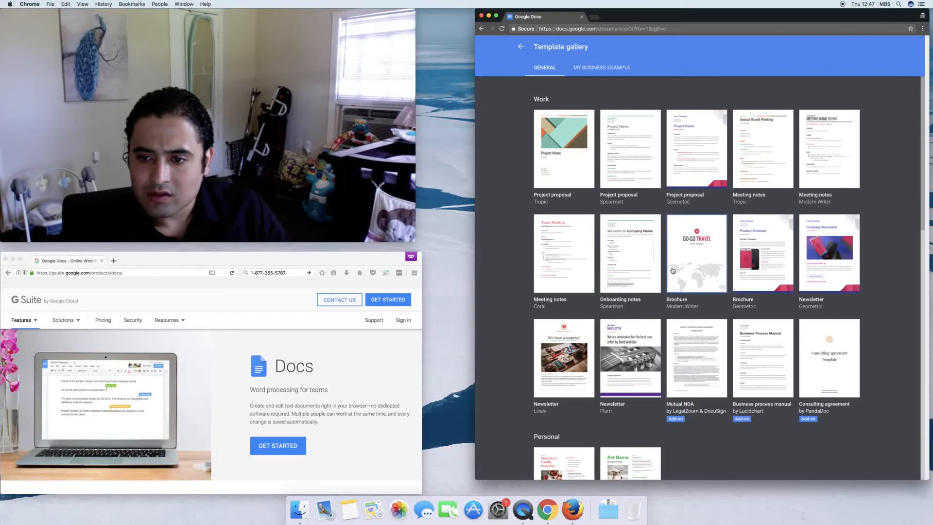
{"action": "left_click", "coordinate": [774, 239]}
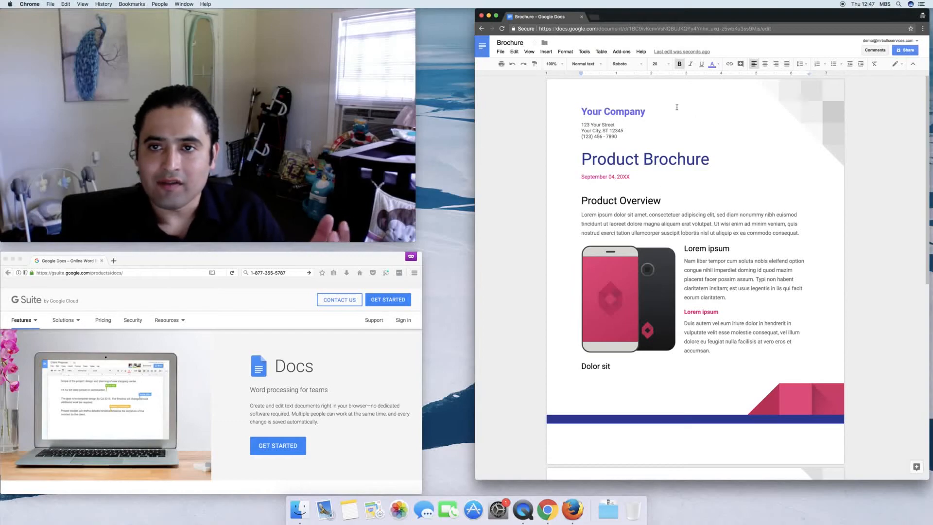
- Place the cursor in the company name, the street address line and the Product Overview heading to inspect their formatting
{"action": "left_click", "coordinate": [631, 112]}
{"action": "left_click", "coordinate": [604, 125]}
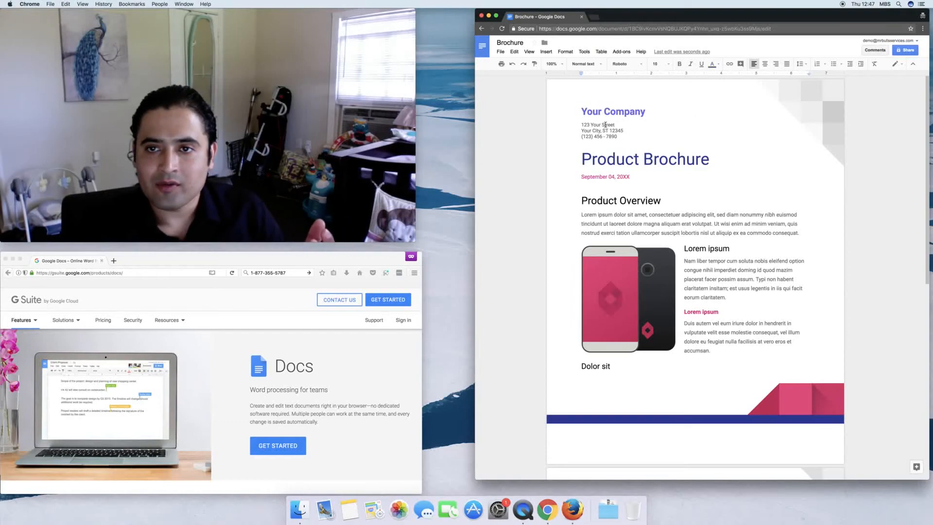
{"action": "left_click", "coordinate": [609, 200]}
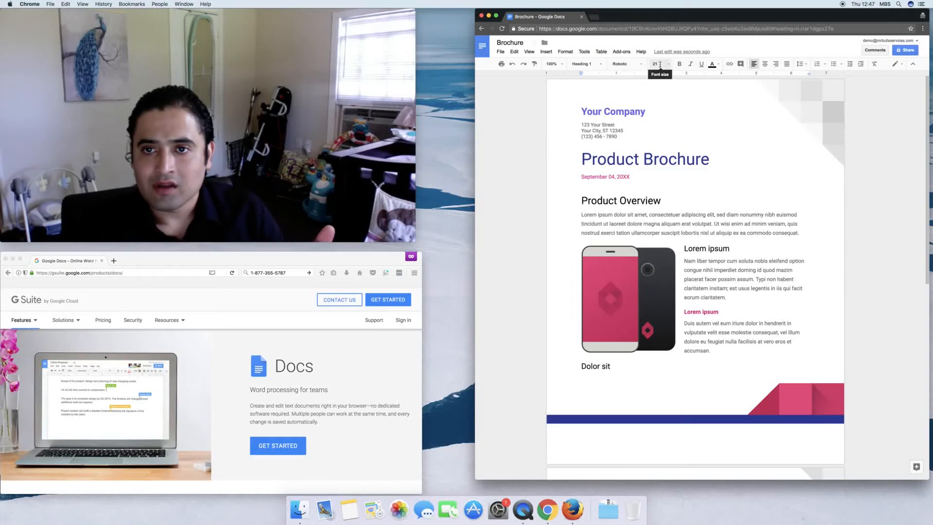
- Examine the Product Overview paragraph, the phone image and the footer graphic, including the second page's layout
{"action": "left_click", "coordinate": [625, 224]}
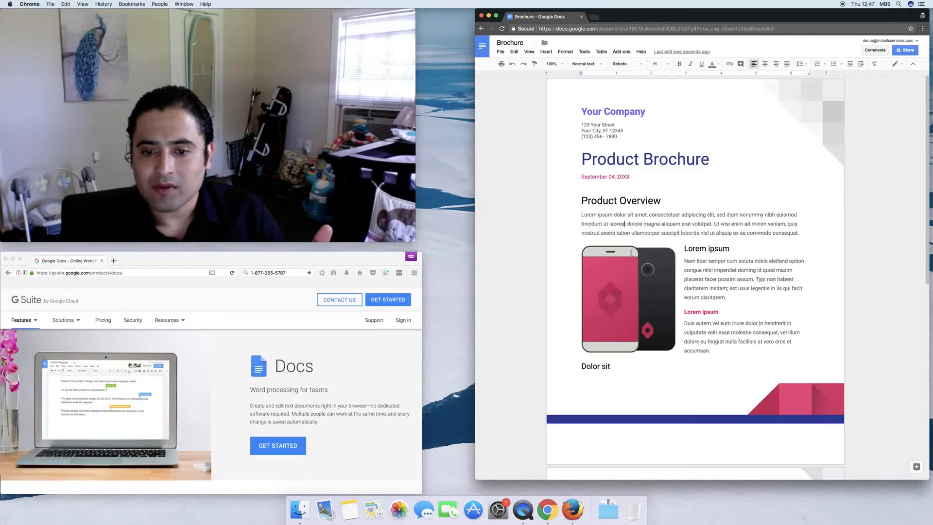
{"action": "scroll", "coordinate": [596, 324], "scroll_direction": "down", "scroll_amount": 6}
{"action": "scroll", "coordinate": [608, 282], "scroll_direction": "up", "scroll_amount": 4}
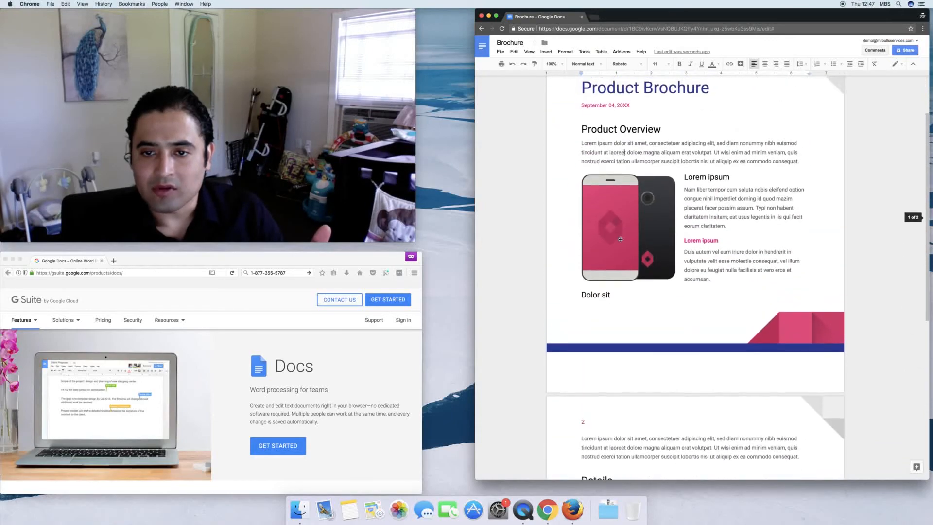
{"action": "left_click", "coordinate": [620, 238]}
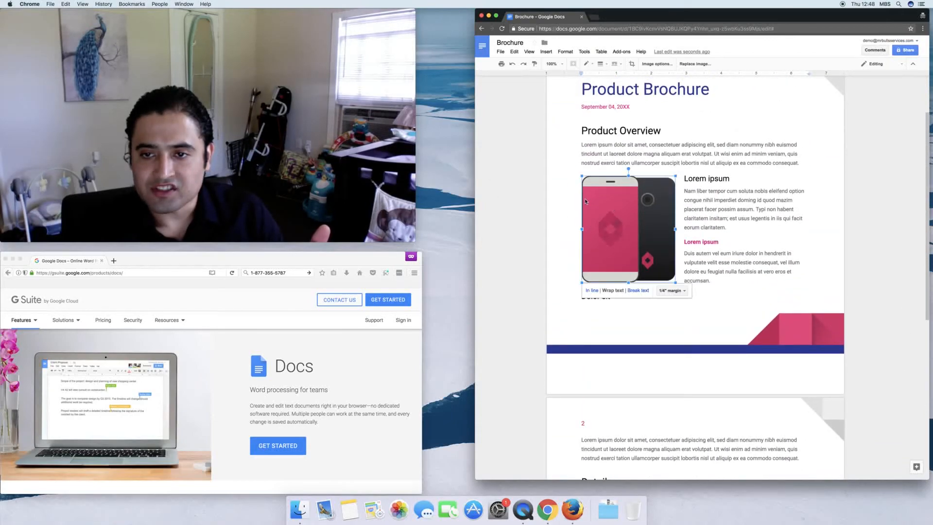
{"action": "left_click", "coordinate": [844, 325]}
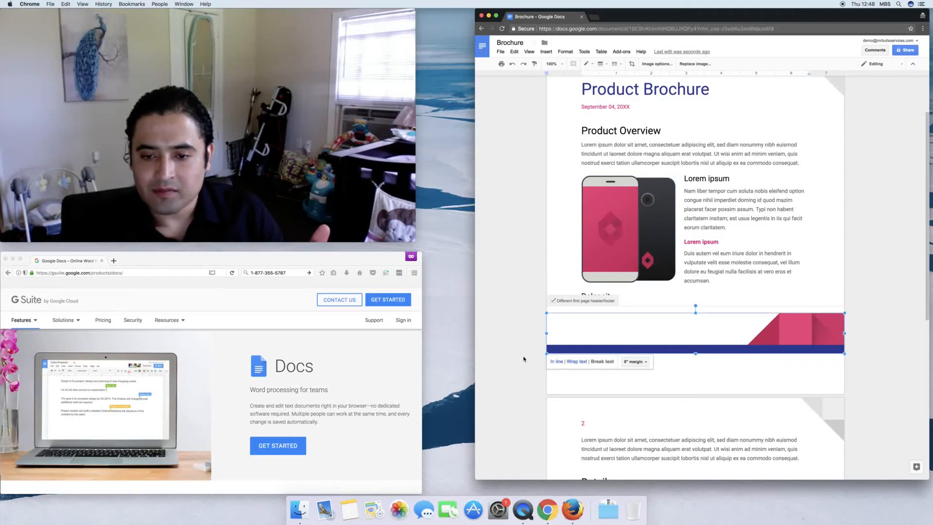
{"action": "scroll", "coordinate": [527, 357], "scroll_direction": "down", "scroll_amount": 5}
{"action": "scroll", "coordinate": [528, 358], "scroll_direction": "up", "scroll_amount": 7}
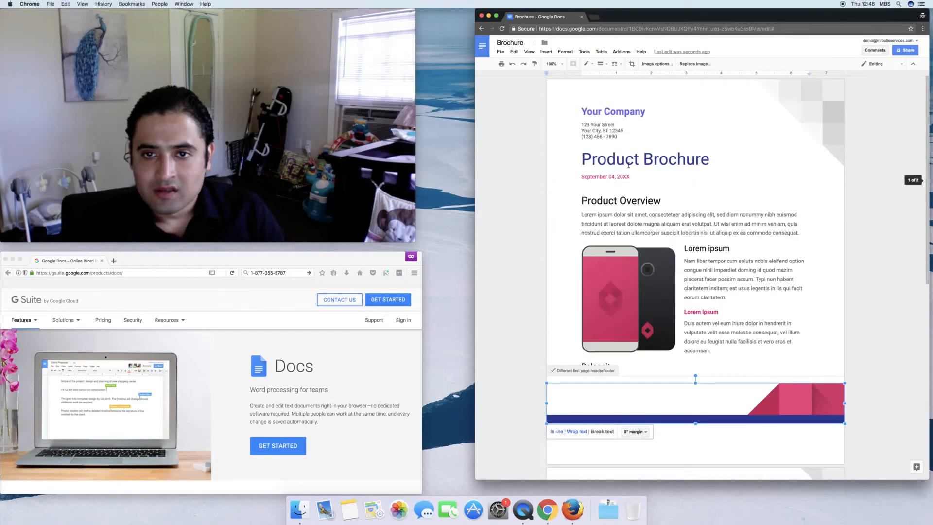
- Replace the company name at the start of the brochure with "Business Example"
{"action": "left_click", "coordinate": [630, 106]}
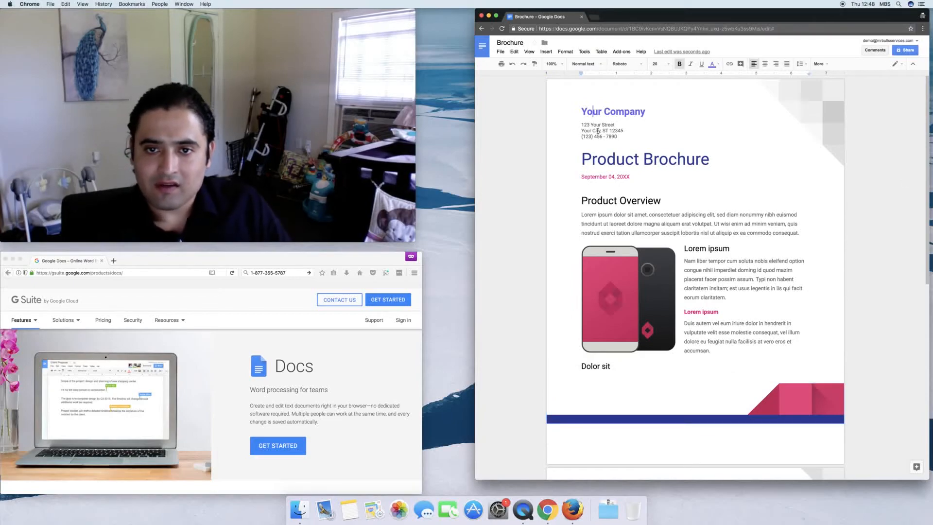
{"action": "left_click", "coordinate": [644, 111]}
{"action": "key", "text": "BackSpace"}
{"action": "key", "text": "BackSpace"}
{"action": "key", "text": "BackSpace"}
{"action": "key", "text": "BackSpace"}
{"action": "key", "text": "BackSpace"}
{"action": "key", "text": "BackSpace"}
{"action": "key", "text": "BackSpace"}
{"action": "key", "text": "BackSpace"}
{"action": "key", "text": "BackSpace"}
{"action": "key", "text": "BackSpace"}
{"action": "key", "text": "BackSpace"}
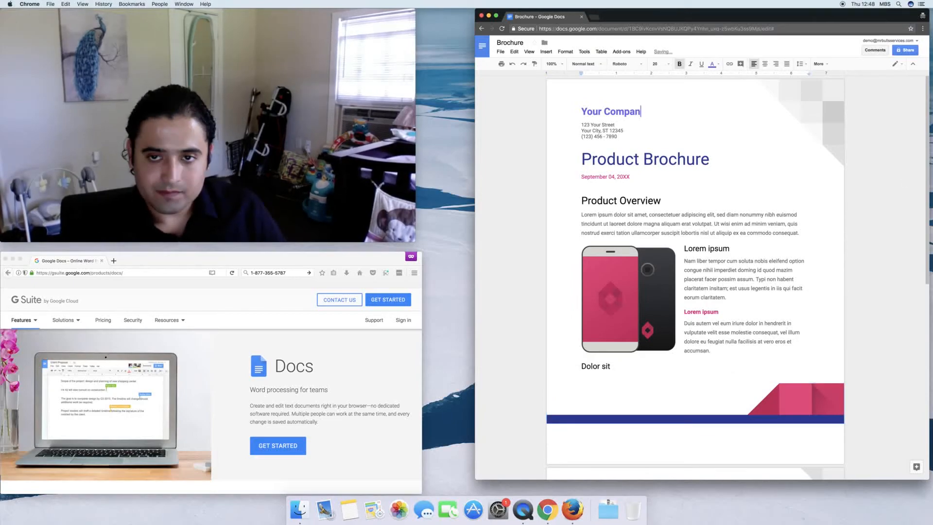
{"action": "key", "text": "BackSpace"}
{"action": "type", "text": "Business Example"}
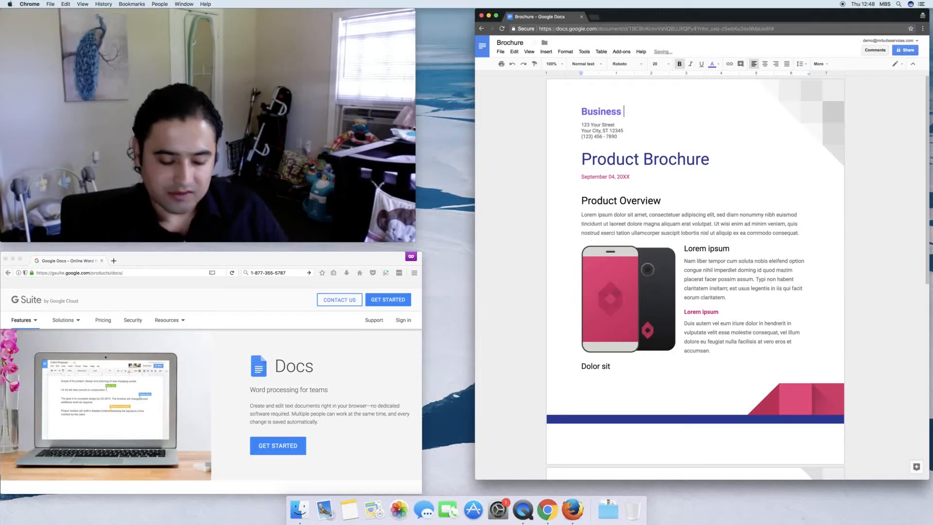
- Replace the placeholder street name in the address line below the company name with the business's own street, keeping the house number
{"action": "left_click", "coordinate": [616, 125]}
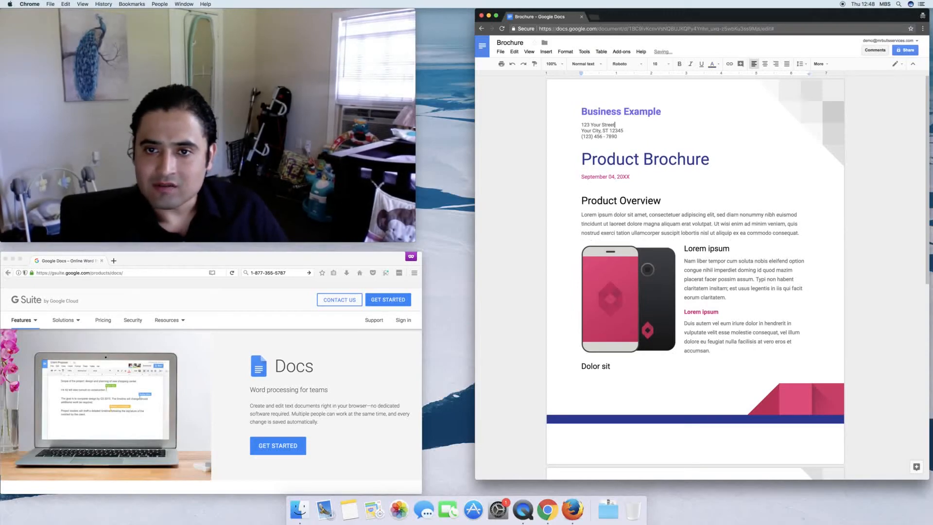
{"action": "key", "text": "BackSpace"}
{"action": "key", "text": "BackSpace"}
{"action": "key", "text": "BackSpace"}
{"action": "key", "text": "BackSpace"}
{"action": "key", "text": "BackSpace"}
{"action": "key", "text": "BackSpace"}
{"action": "key", "text": "BackSpace"}
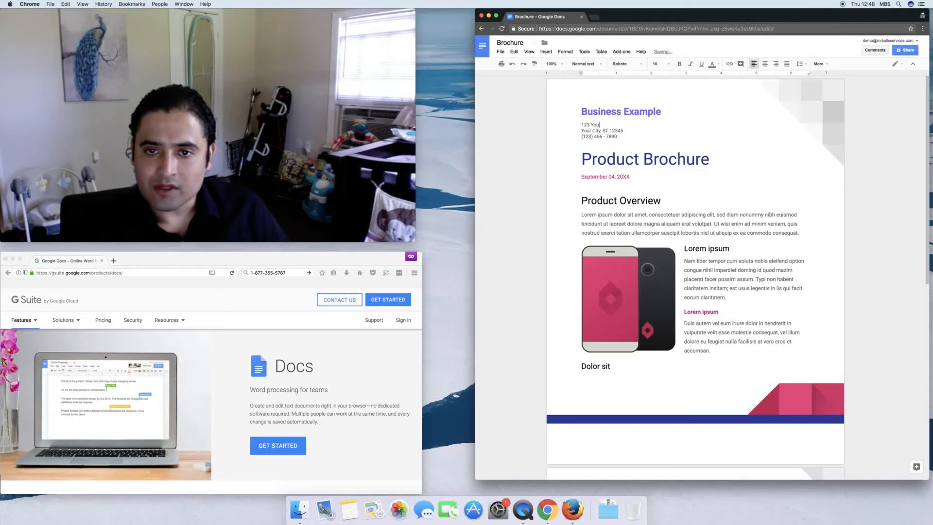
{"action": "type", "text": "my street"}
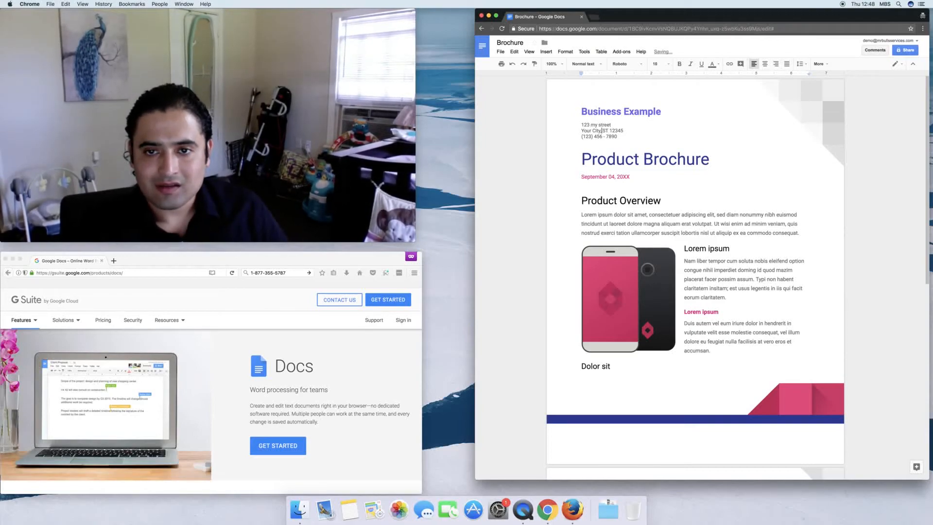
- Replace the placeholder city and state in the second address line with the business's own city and state abbreviation
{"action": "left_click", "coordinate": [592, 131]}
{"action": "key", "text": "BackSpace"}
{"action": "key", "text": "BackSpace"}
{"action": "key", "text": "BackSpace"}
{"action": "key", "text": "BackSpace"}
{"action": "key", "text": "BackSpace"}
{"action": "type", "text": "my"}
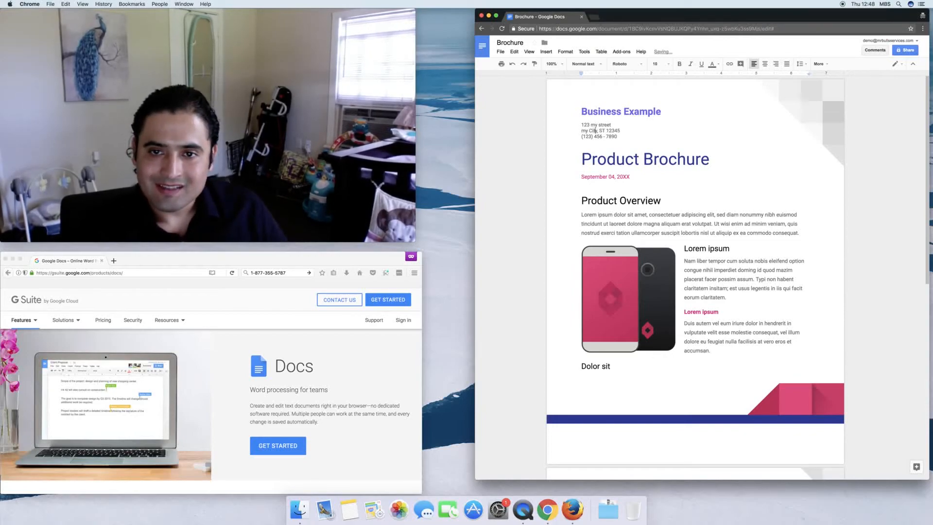
{"action": "key", "text": "BackSpace"}
{"action": "key", "text": "BackSpace"}
{"action": "type", "text": "MY"}
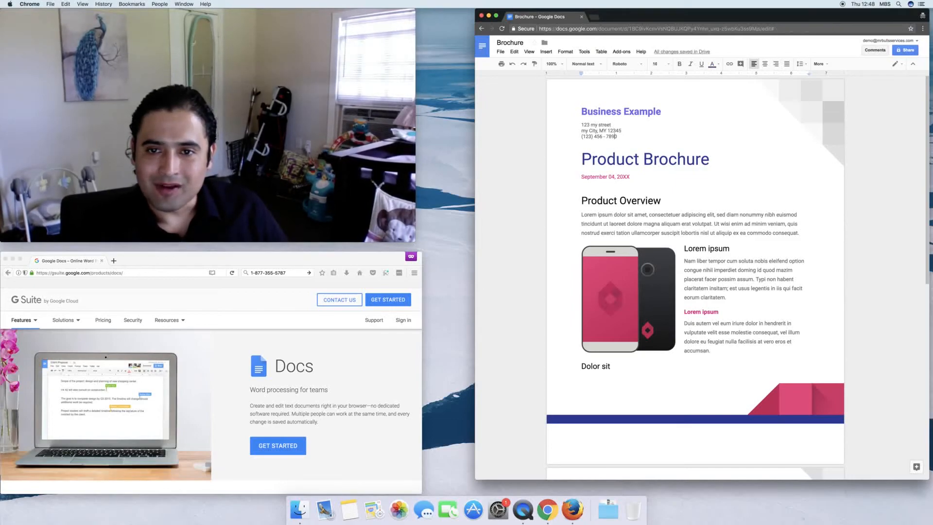
- Set the year in the date line below the Product Brochure title to 2017
{"action": "left_click", "coordinate": [611, 176]}
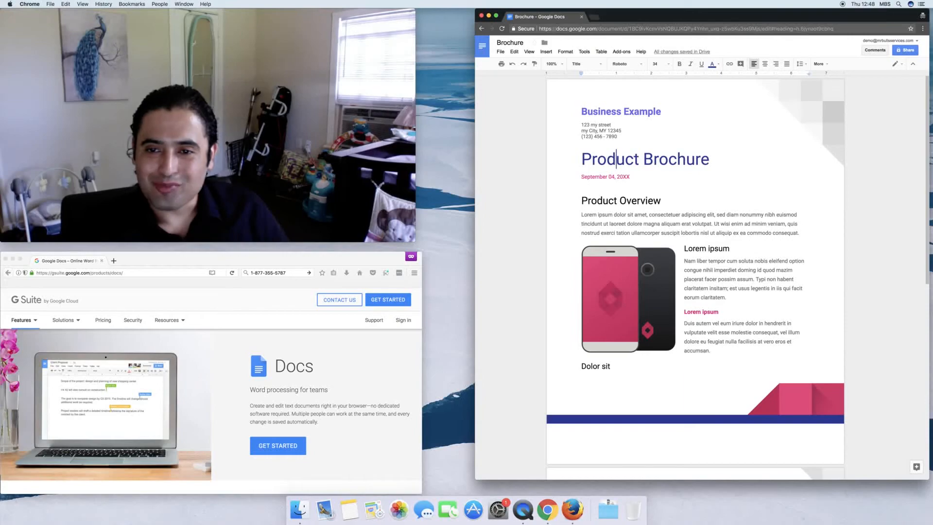
{"action": "key", "text": "BackSpace"}
{"action": "key", "text": "BackSpace"}
{"action": "type", "text": "17"}
- Set the day in the date line below the title to 26
{"action": "key", "text": "alt+Left"}
{"action": "key", "text": "BackSpace"}
{"action": "key", "text": "BackSpace"}
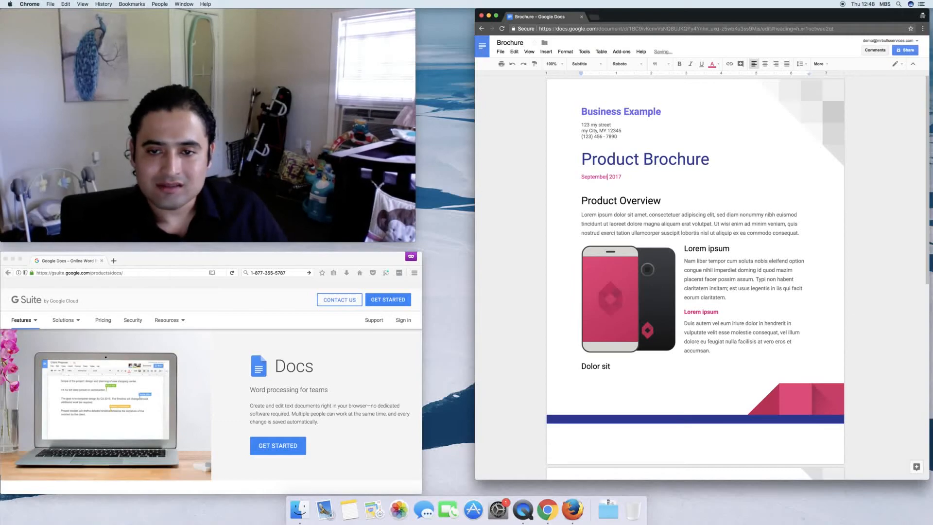
{"action": "type", "text": "12"}
{"action": "key", "text": "BackSpace"}
{"action": "key", "text": "BackSpace"}
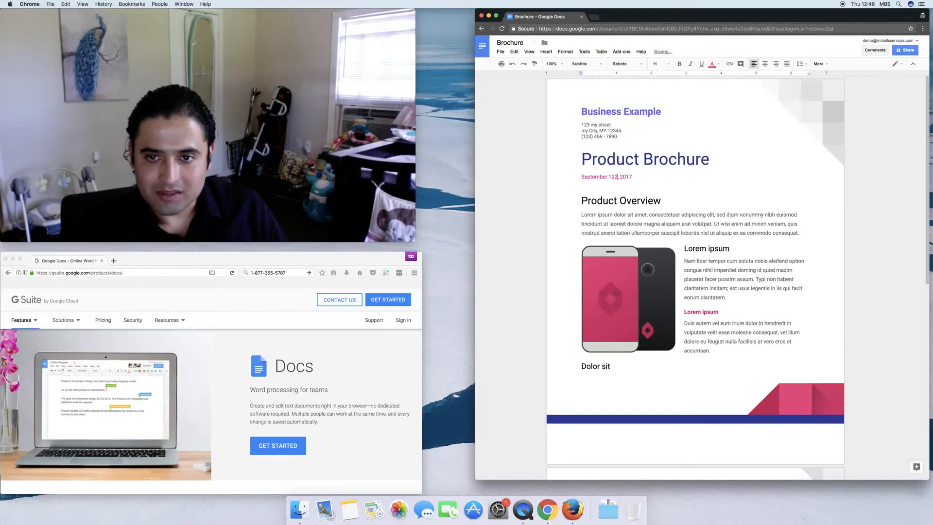
{"action": "type", "text": "26"}
- Change the month in the date line so that it reads "Oct. 26, 2017"
{"action": "key", "text": "Left"}
{"action": "key", "text": "Left"}
{"action": "key", "text": "Left"}
{"action": "key", "text": "BackSpace"}
{"action": "key", "text": "BackSpace"}
{"action": "key", "text": "BackSpace"}
{"action": "key", "text": "BackSpace"}
{"action": "key", "text": "BackSpace"}
{"action": "key", "text": "BackSpace"}
{"action": "key", "text": "BackSpace"}
{"action": "key", "text": "BackSpace"}
{"action": "key", "text": "BackSpace"}
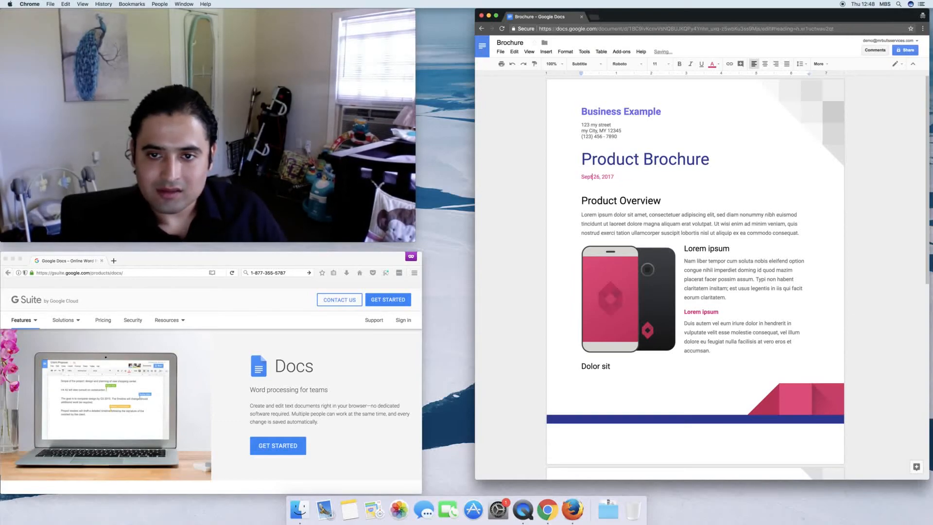
{"action": "type", "text": "Oct."}
{"action": "key", "text": "Down"}
{"action": "key", "text": "Down"}
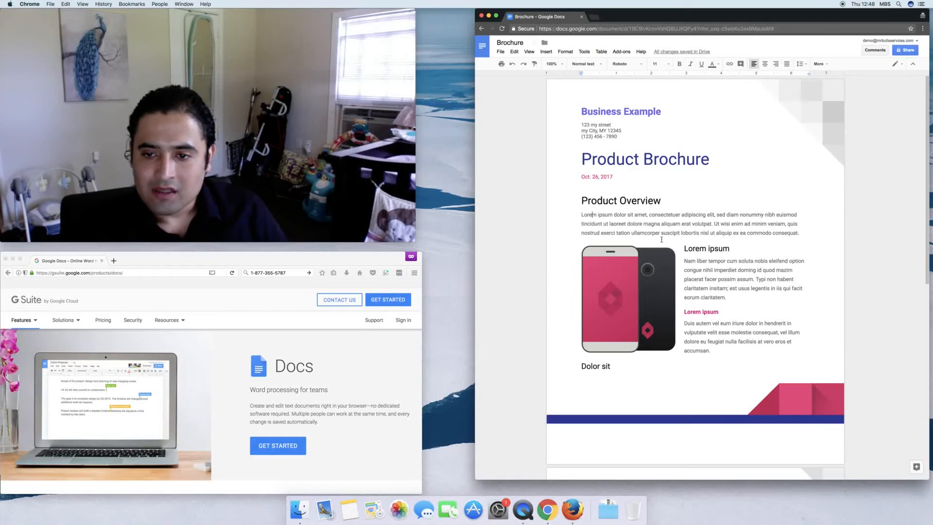
- Replace the Product Overview paragraph with "This is the best product in a very long time. Possibly, the next Apple."
{"action": "left_click_drag", "start_coordinate": [800, 234], "coordinate": [581, 215]}
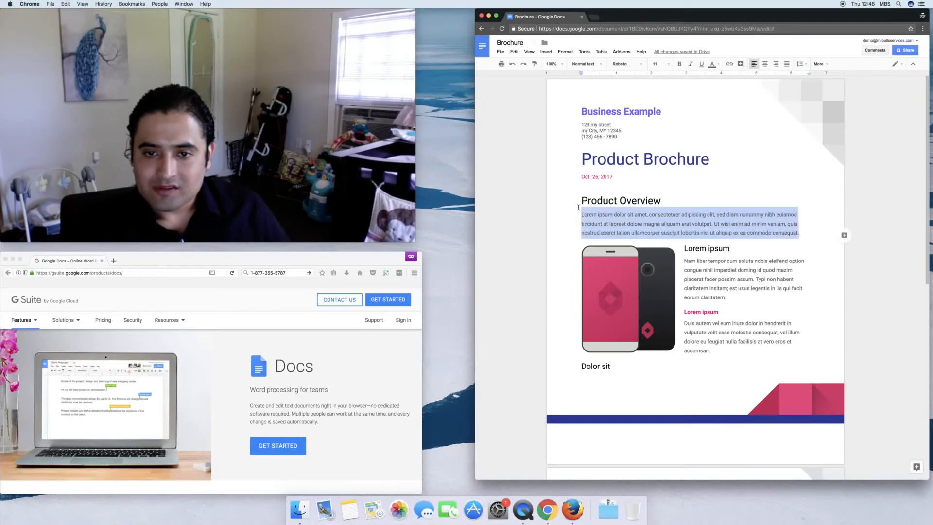
{"action": "type", "text": "This is the best pro"}
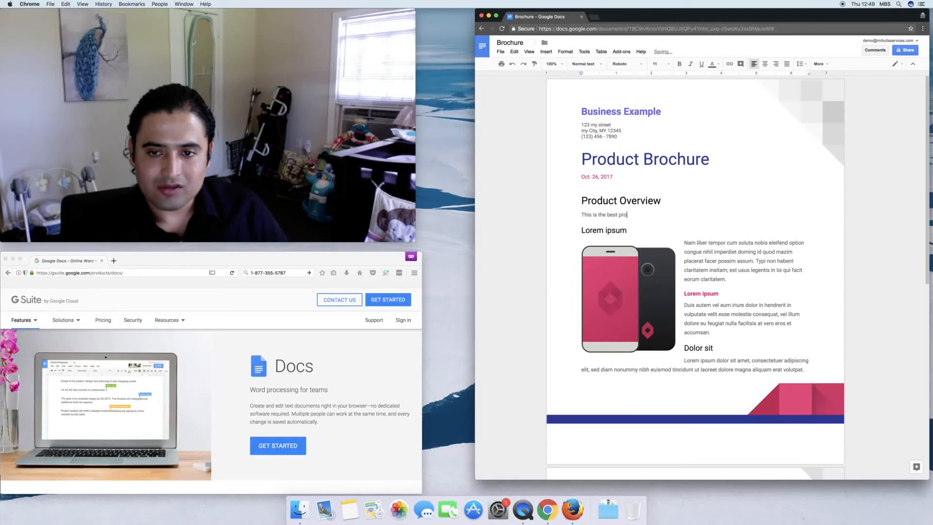
{"action": "type", "text": "duct in a very "}
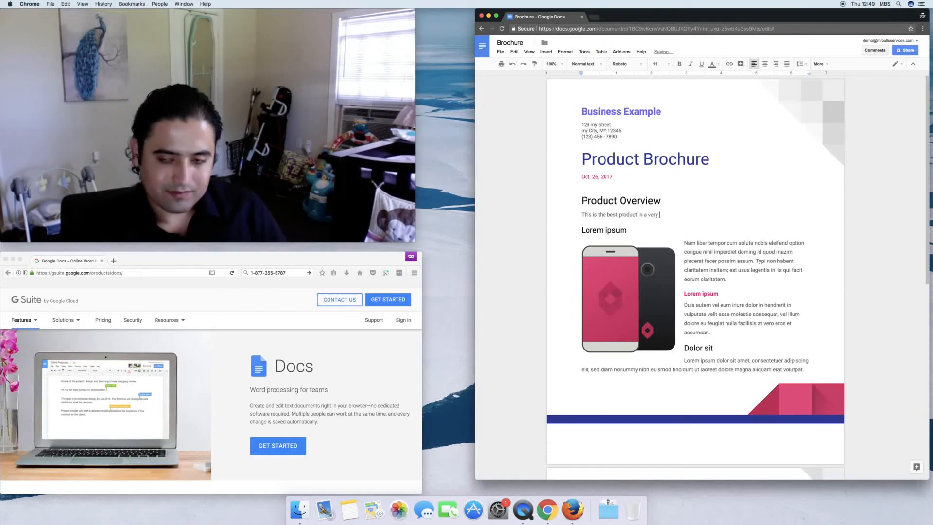
{"action": "type", "text": "long time."}
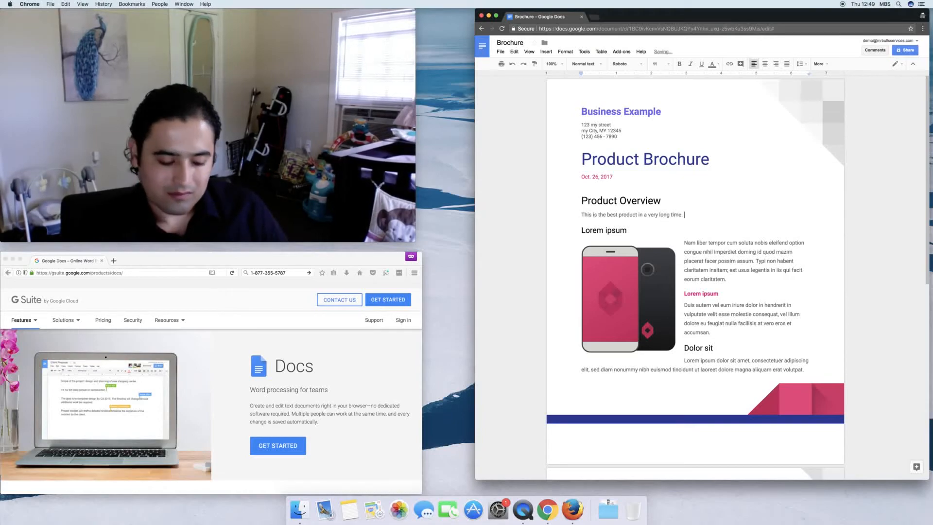
{"action": "type", "text": " Possibly"}
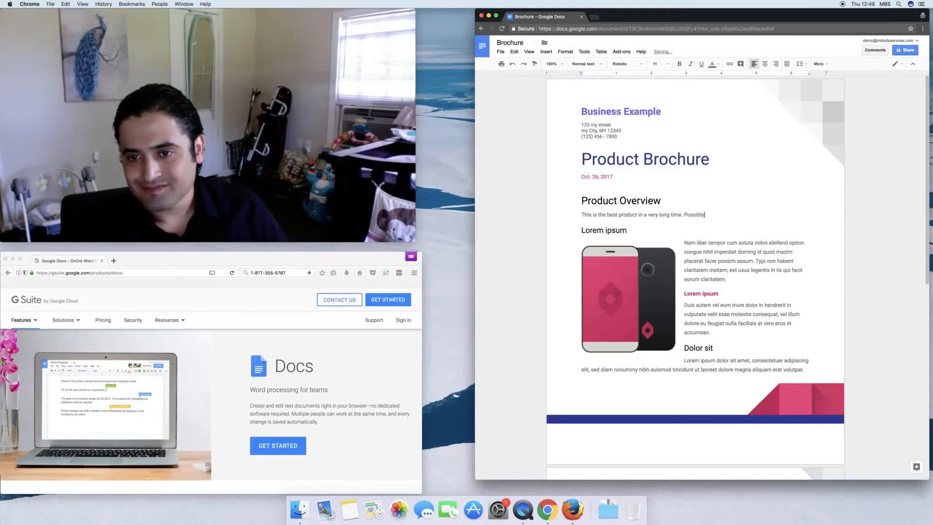
{"action": "type", "text": ", the next apple"}
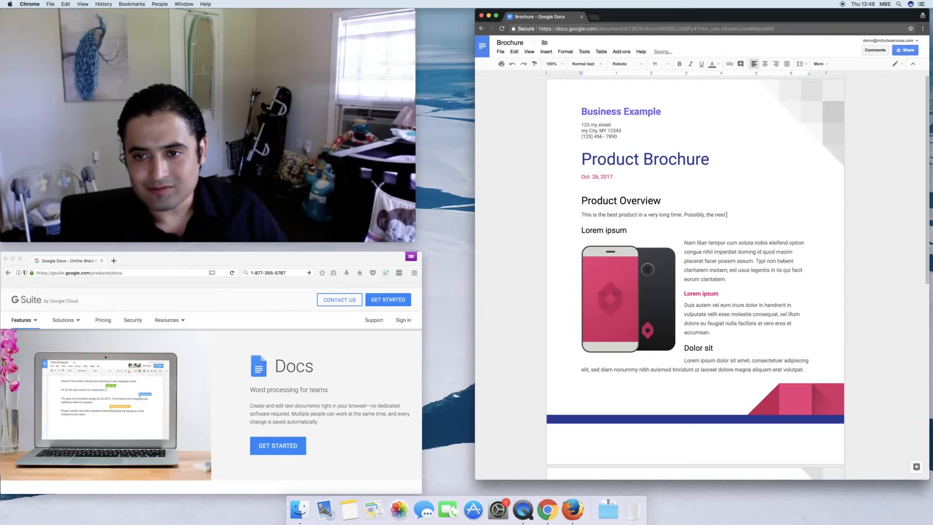
{"action": "key", "text": "BackSpace"}
{"action": "key", "text": "BackSpace"}
{"action": "key", "text": "BackSpace"}
{"action": "key", "text": "BackSpace"}
{"action": "key", "text": "BackSpace"}
{"action": "type", "text": "Apple."}
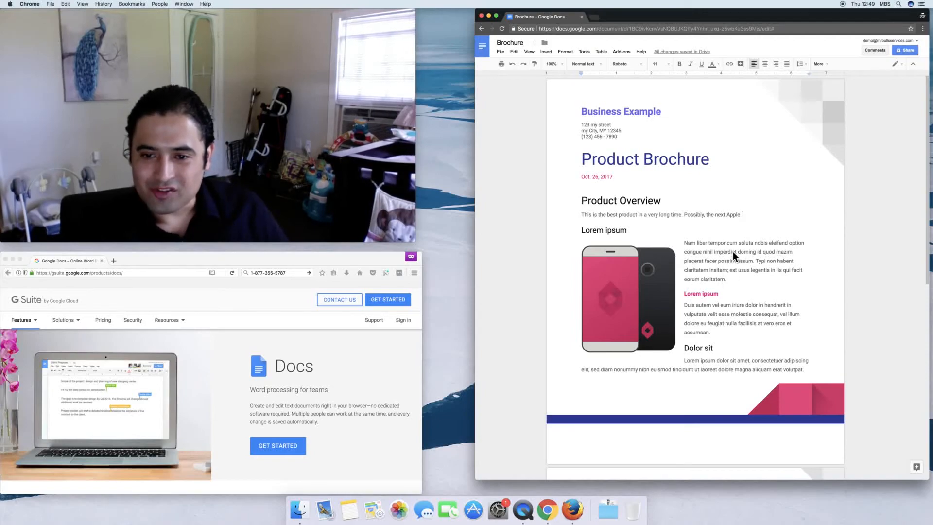
{"action": "left_click_drag", "start_coordinate": [718, 270], "coordinate": [713, 242]}
{"action": "left_click", "coordinate": [612, 223]}
{"action": "scroll", "coordinate": [632, 291], "scroll_direction": "down", "scroll_amount": 5}
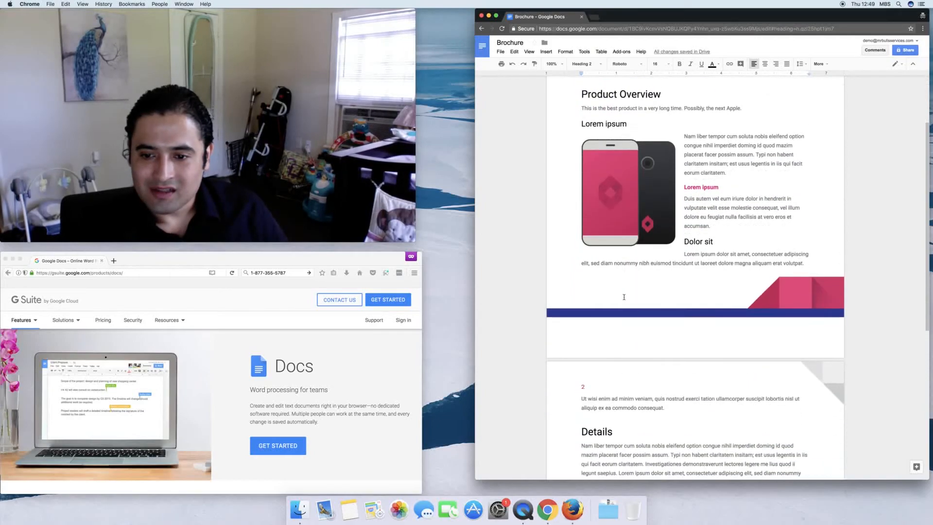
{"action": "scroll", "coordinate": [641, 290], "scroll_direction": "up", "scroll_amount": 10}
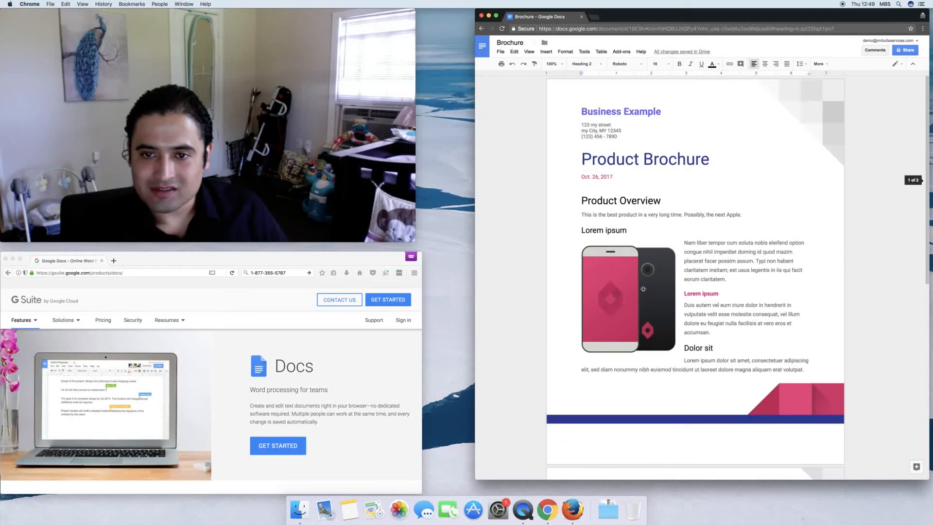
- Try the Comic Sans MS font and the Impact font on the Product Brochure title
{"action": "triple_click", "coordinate": [605, 158]}
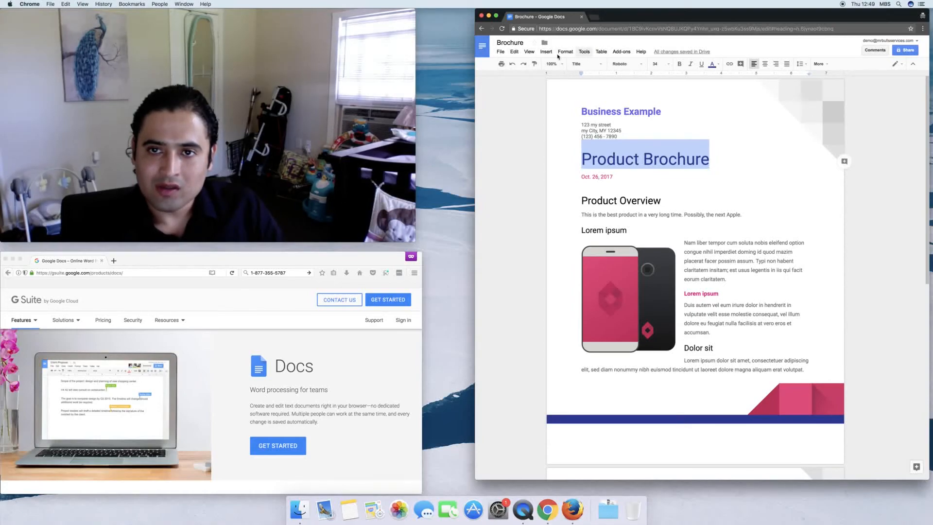
{"action": "left_click", "coordinate": [635, 68]}
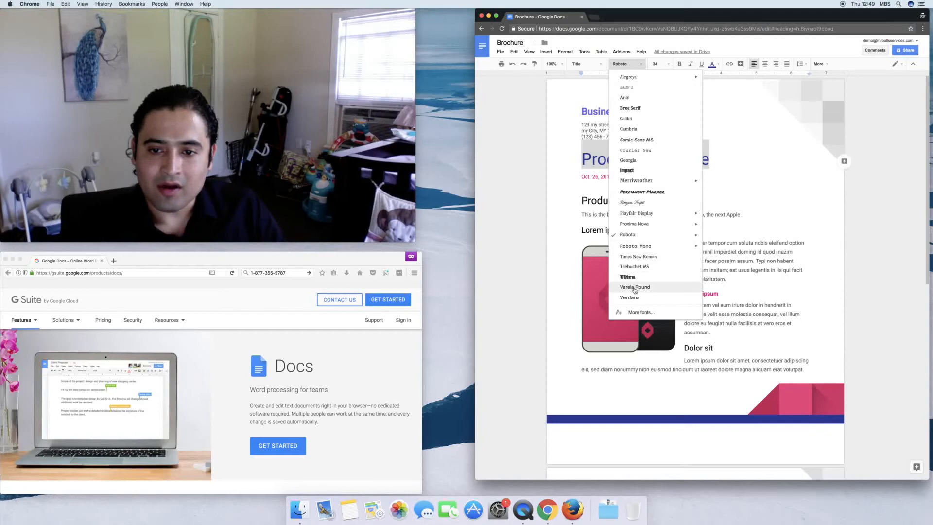
{"action": "scroll", "coordinate": [642, 265], "scroll_direction": "down", "scroll_amount": 1}
{"action": "scroll", "coordinate": [652, 156], "scroll_direction": "down", "scroll_amount": 2}
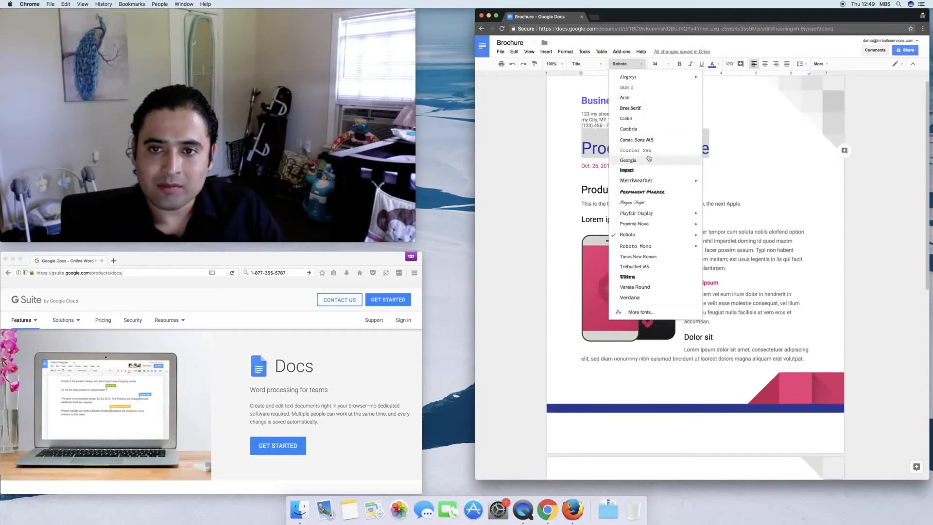
{"action": "left_click", "coordinate": [651, 140]}
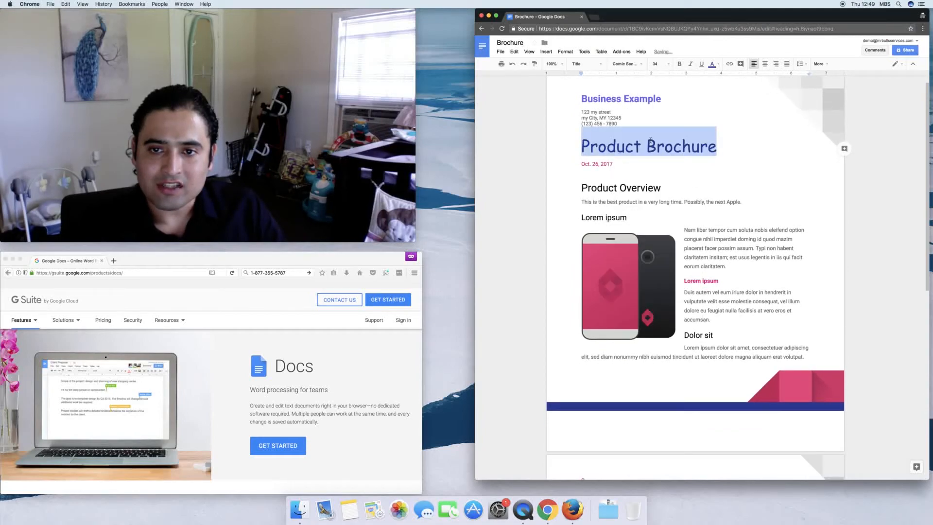
{"action": "left_click", "coordinate": [632, 64]}
{"action": "left_click", "coordinate": [635, 185]}
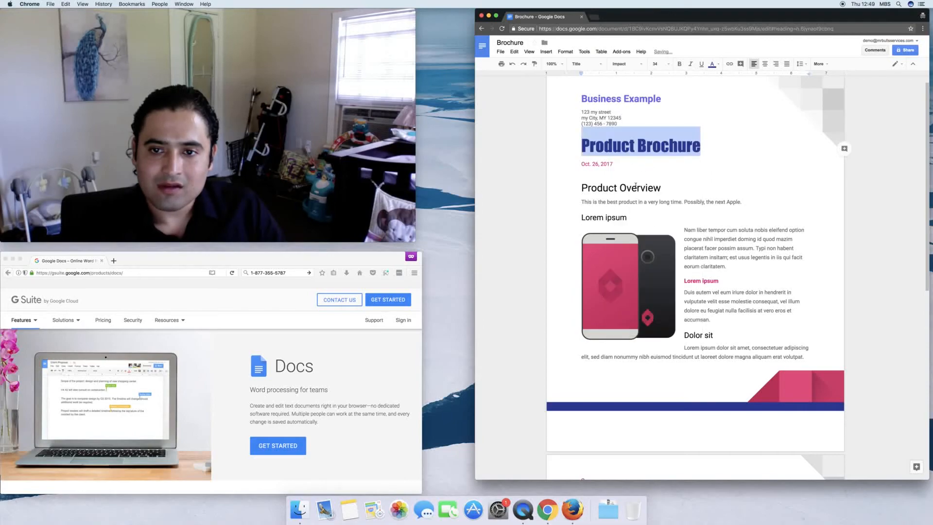
- Set the Product Brochure title's font back to Roboto and deselect the title
{"action": "left_click", "coordinate": [626, 64]}
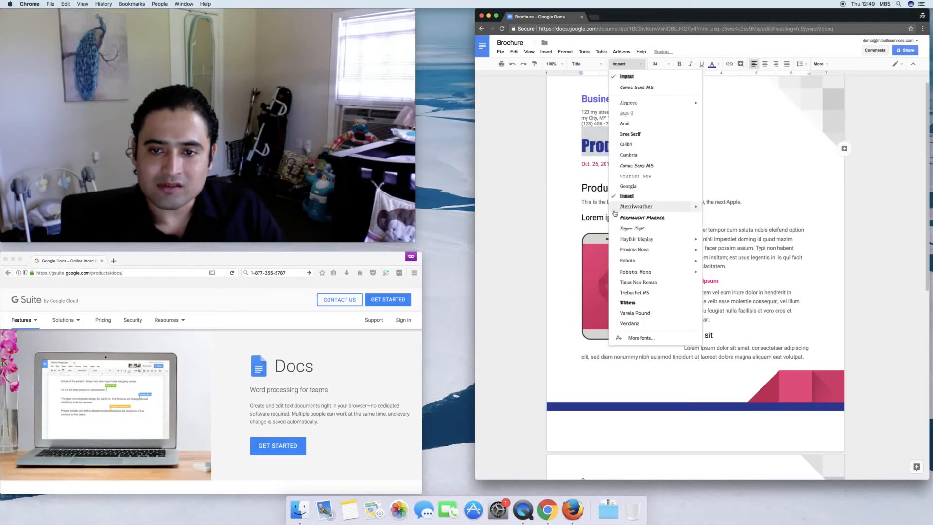
{"action": "left_click", "coordinate": [643, 261]}
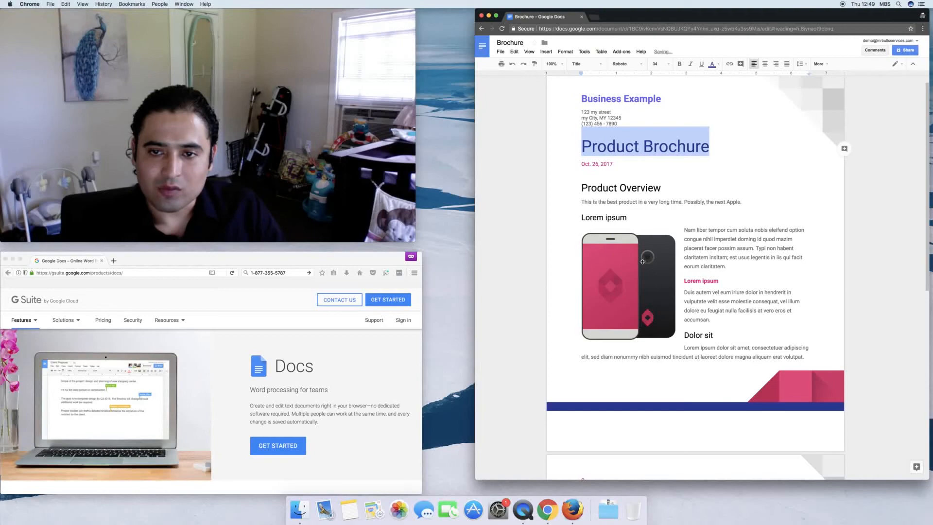
{"action": "left_click", "coordinate": [663, 191]}
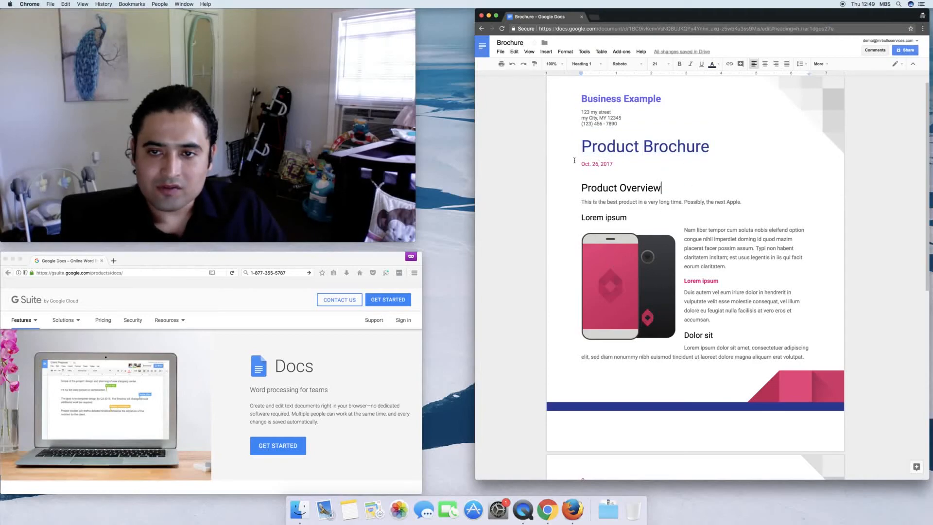
- Select the text from the Product Brochure title through the Product Overview heading, and select the title on its own
{"action": "left_click_drag", "start_coordinate": [582, 144], "coordinate": [713, 145]}
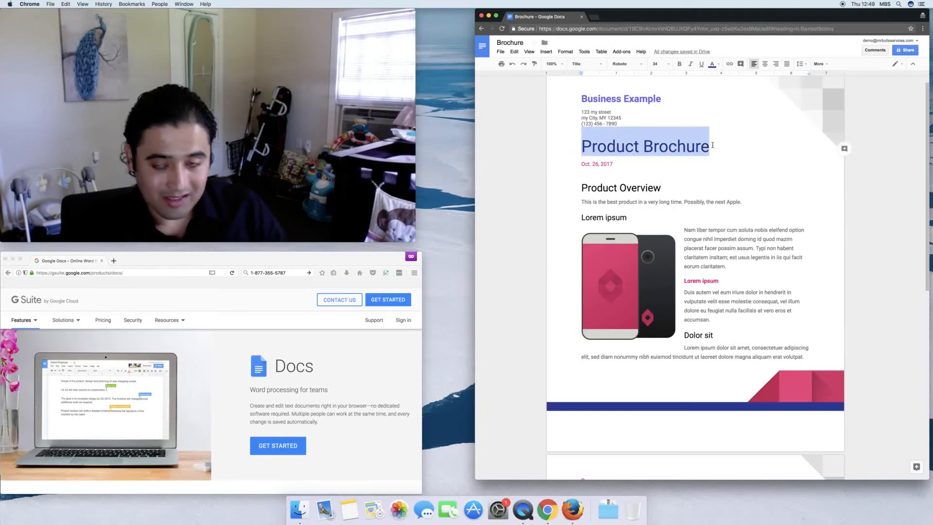
{"action": "left_click_drag", "start_coordinate": [582, 145], "coordinate": [686, 180]}
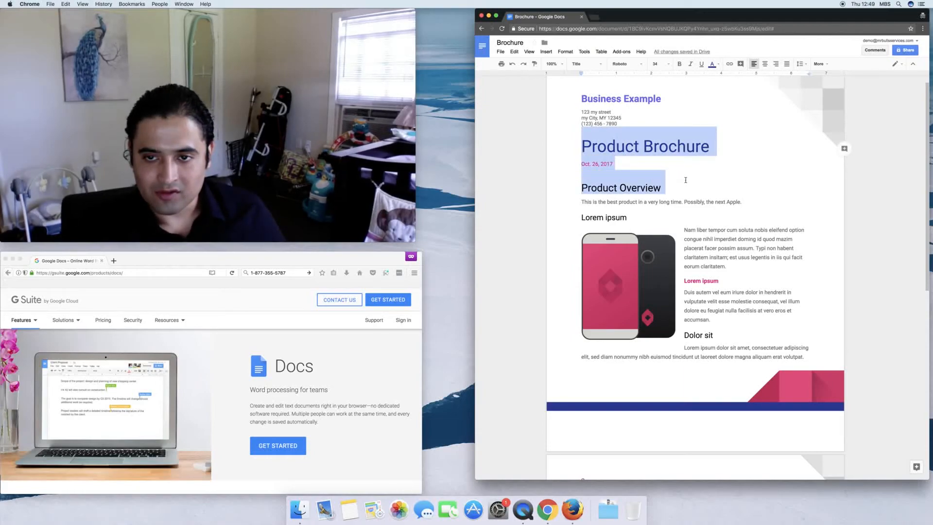
{"action": "left_click", "coordinate": [596, 128]}
{"action": "left_click", "coordinate": [578, 145]}
{"action": "left_click_drag", "start_coordinate": [578, 145], "coordinate": [672, 189]}
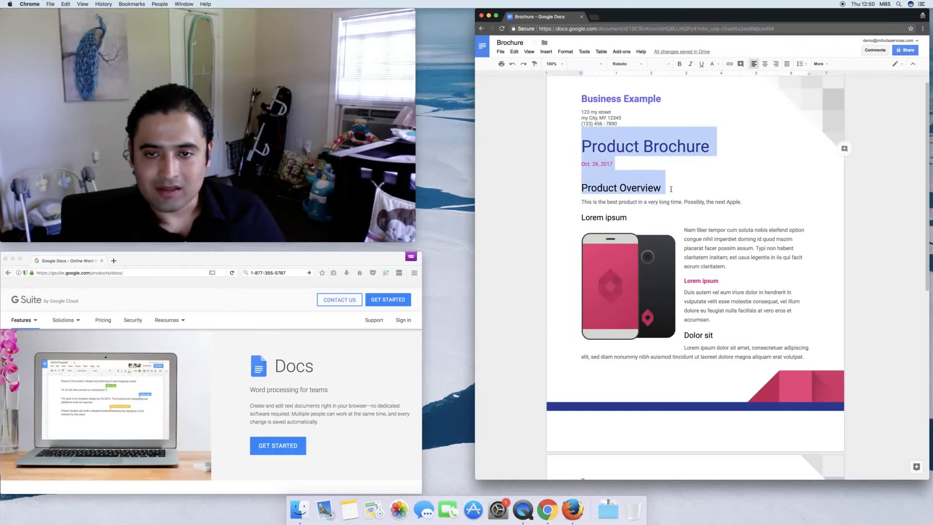
{"action": "left_click", "coordinate": [679, 180]}
{"action": "triple_click", "coordinate": [605, 164]}
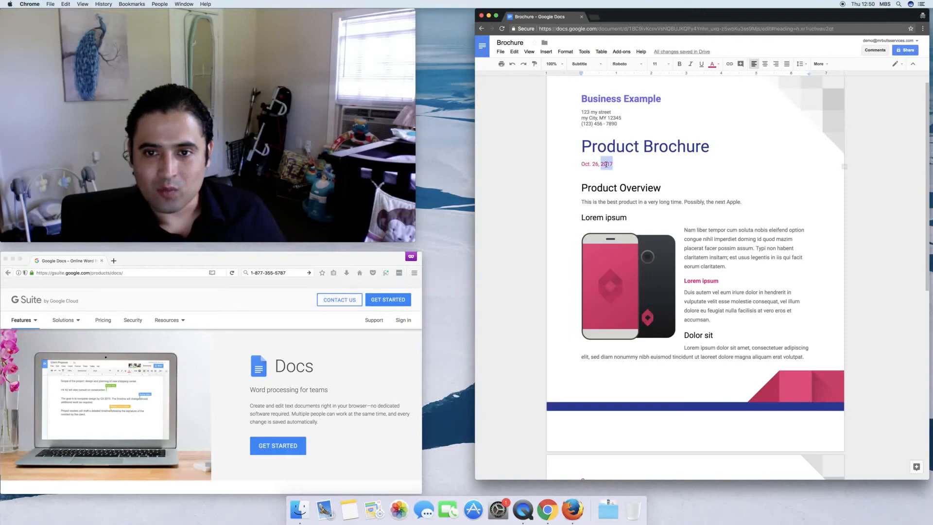
{"action": "triple_click", "coordinate": [587, 142]}
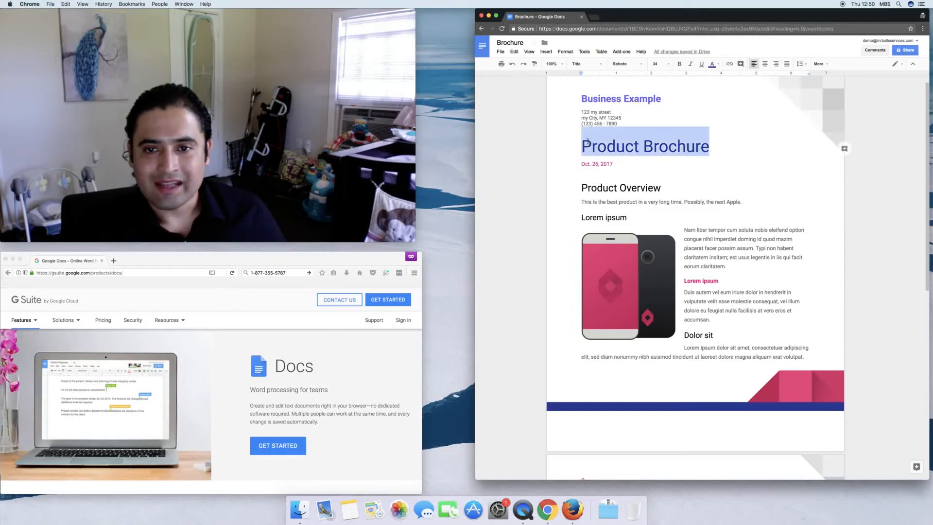
{"action": "triple_click", "coordinate": [587, 142]}
{"action": "left_click_drag", "start_coordinate": [583, 142], "coordinate": [712, 143]}
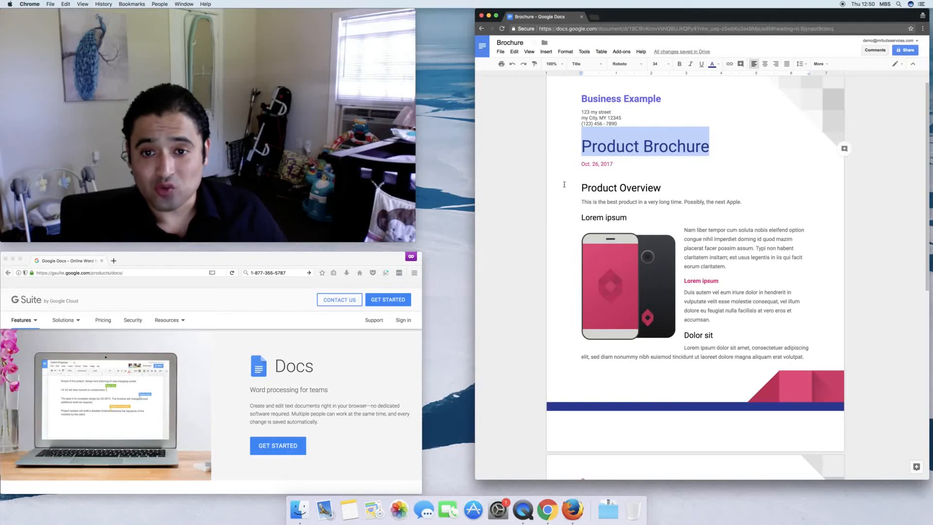
- Try to select the Product Brochure title and the Product Overview heading together, leaving out the date line between them
{"action": "left_click_drag", "start_coordinate": [580, 188], "coordinate": [669, 189]}
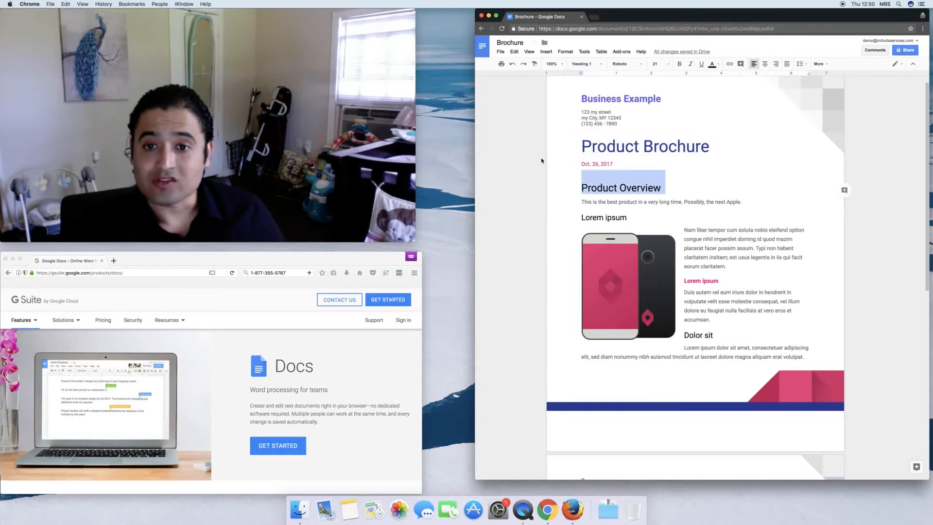
{"action": "right_click", "coordinate": [581, 146]}
{"action": "left_click", "coordinate": [598, 144]}
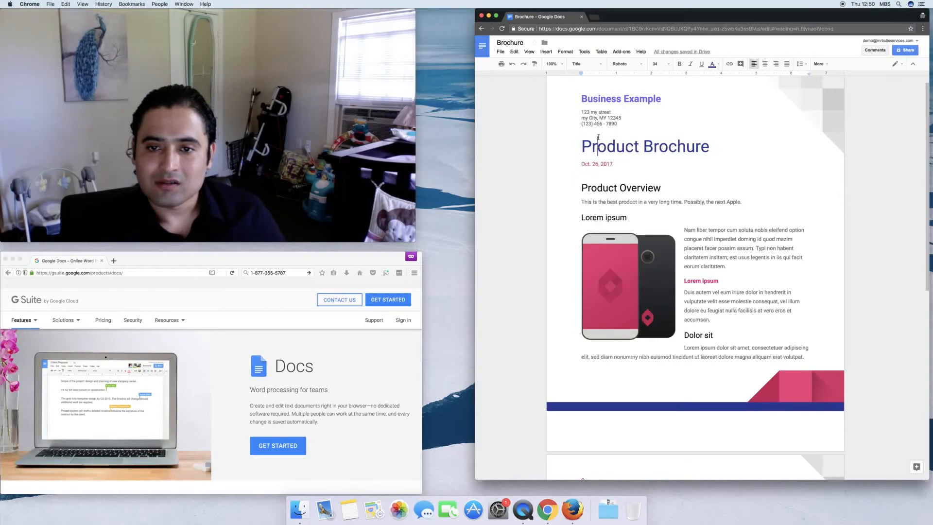
{"action": "right_click", "coordinate": [581, 145]}
{"action": "left_click", "coordinate": [619, 141]}
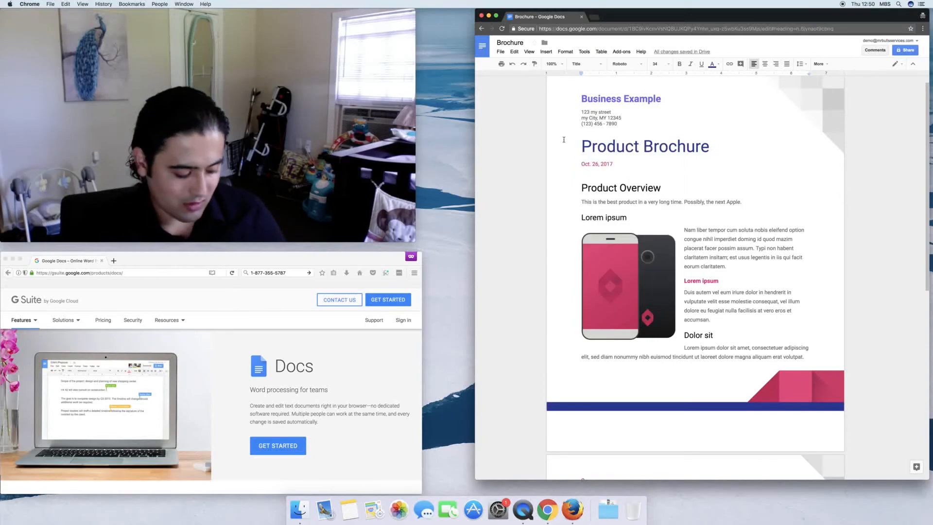
{"action": "left_click_drag", "start_coordinate": [582, 146], "coordinate": [712, 141]}
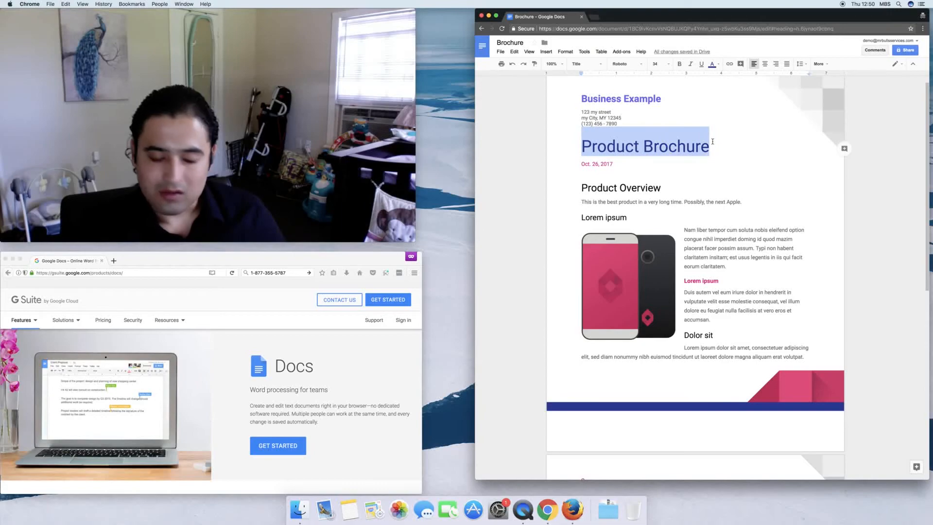
{"action": "left_click_drag", "start_coordinate": [588, 187], "coordinate": [667, 187]}
{"action": "left_click_drag", "start_coordinate": [617, 146], "coordinate": [730, 151]}
{"action": "left_click_drag", "start_coordinate": [603, 184], "coordinate": [671, 188]}
{"action": "left_click", "coordinate": [688, 186]}
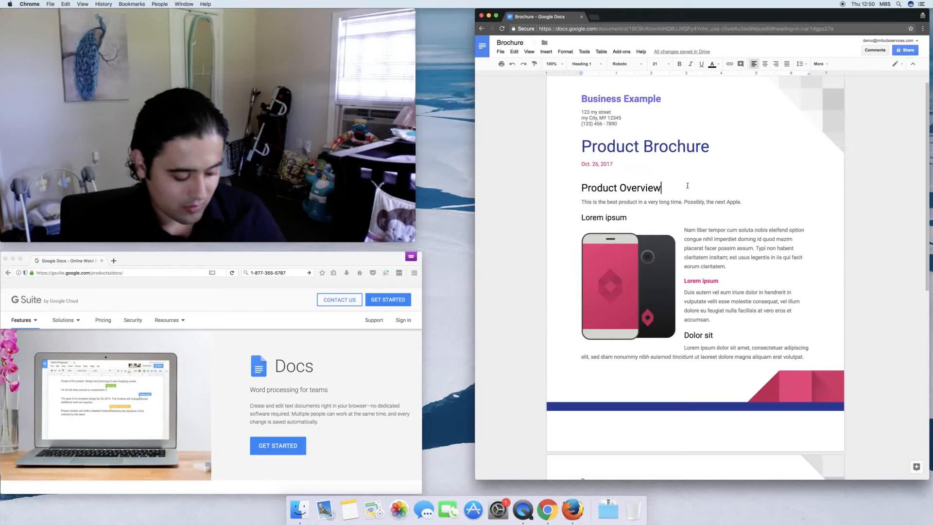
{"action": "triple_click", "coordinate": [595, 143]}
{"action": "right_click", "coordinate": [628, 186]}
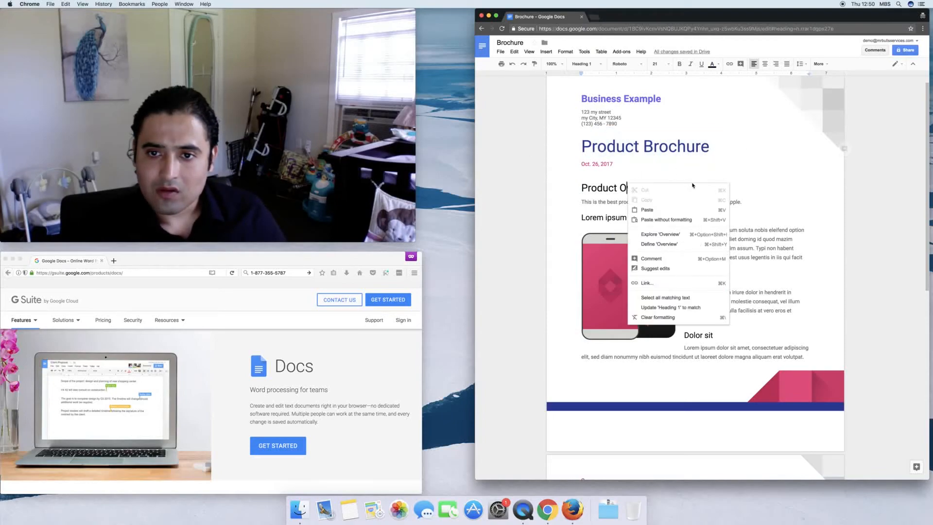
{"action": "left_click", "coordinate": [637, 157]}
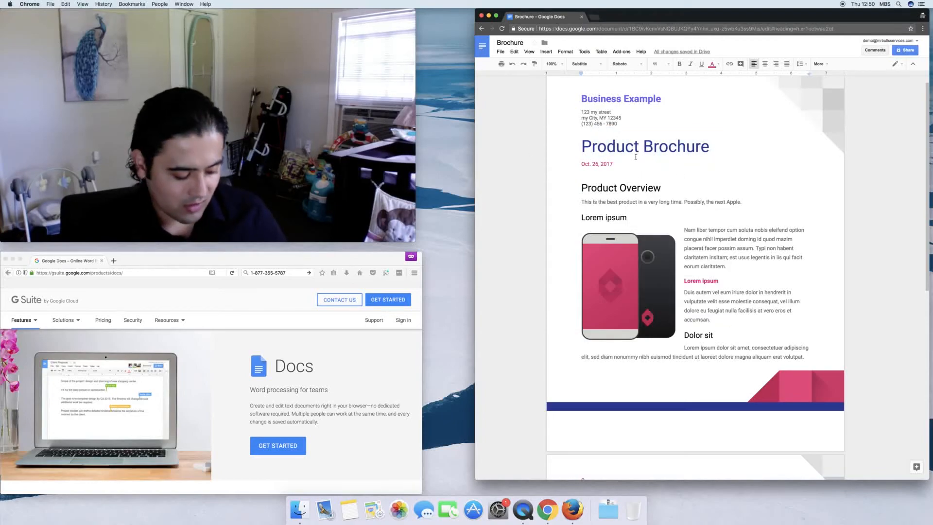
{"action": "left_click_drag", "start_coordinate": [579, 144], "coordinate": [757, 148]}
{"action": "left_click_drag", "start_coordinate": [581, 188], "coordinate": [662, 188]}
{"action": "left_click_drag", "start_coordinate": [581, 145], "coordinate": [701, 147]}
{"action": "left_click_drag", "start_coordinate": [581, 187], "coordinate": [691, 188]}
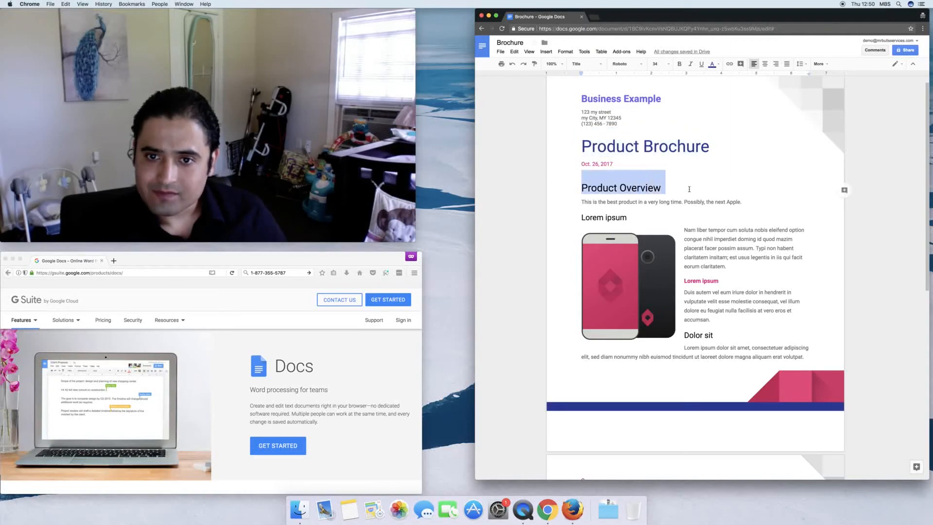
{"action": "left_click", "coordinate": [492, 138]}
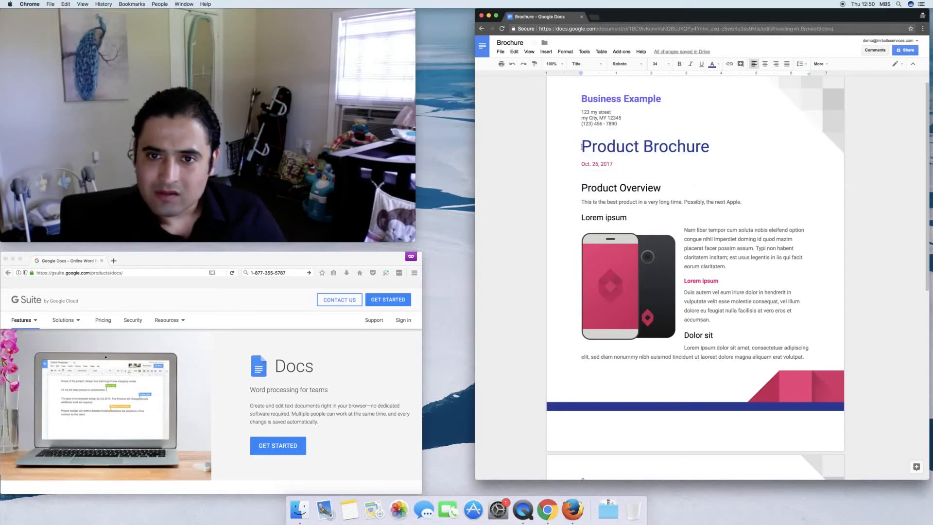
{"action": "left_click_drag", "start_coordinate": [491, 138], "coordinate": [743, 154]}
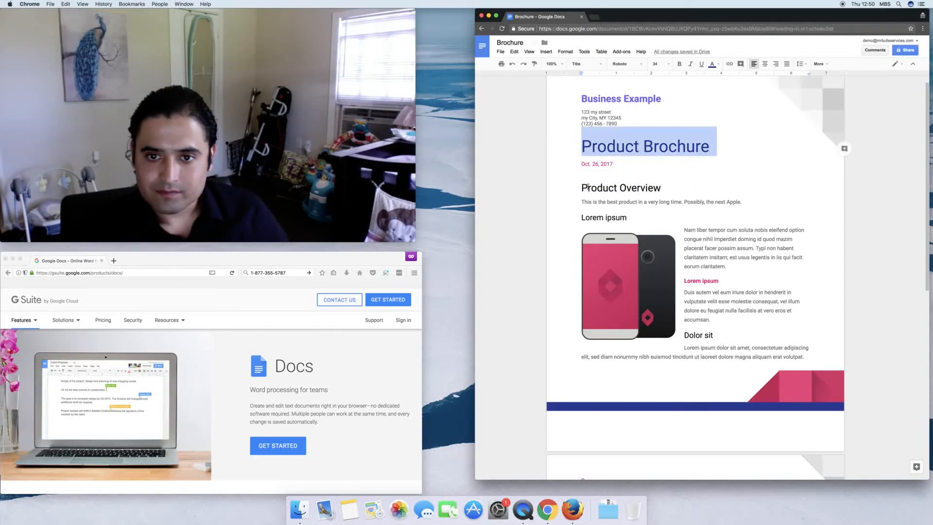
{"action": "left_click_drag", "start_coordinate": [589, 188], "coordinate": [717, 190]}
{"action": "left_click", "coordinate": [717, 191]}
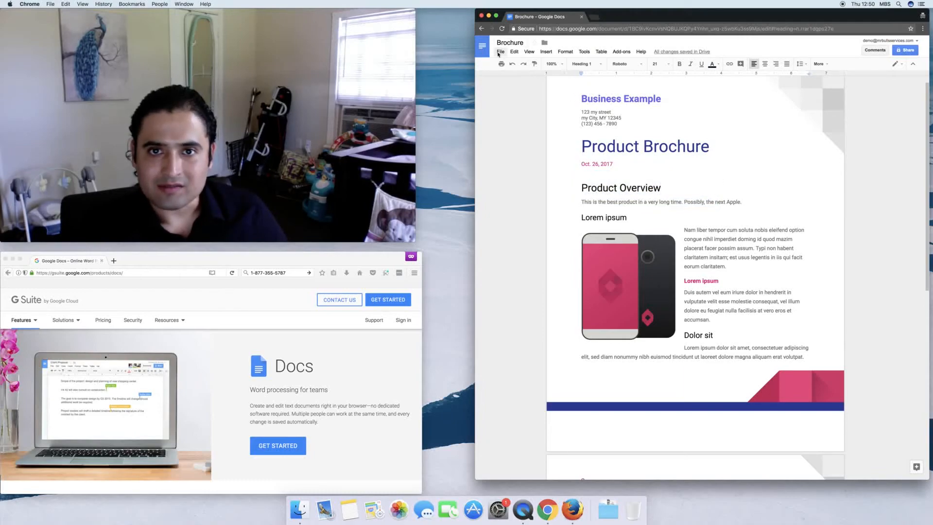
{"action": "left_click", "coordinate": [500, 52]}
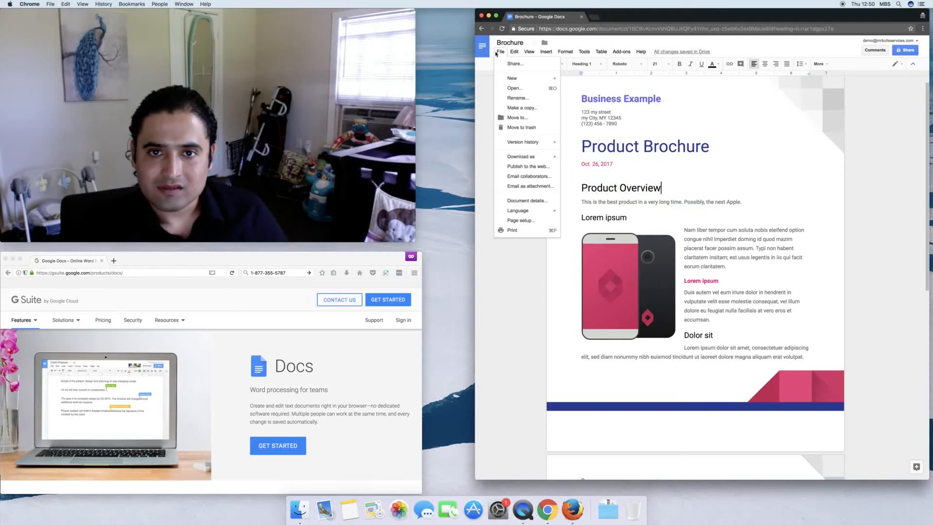
{"action": "mouse_move", "coordinate": [509, 52]}
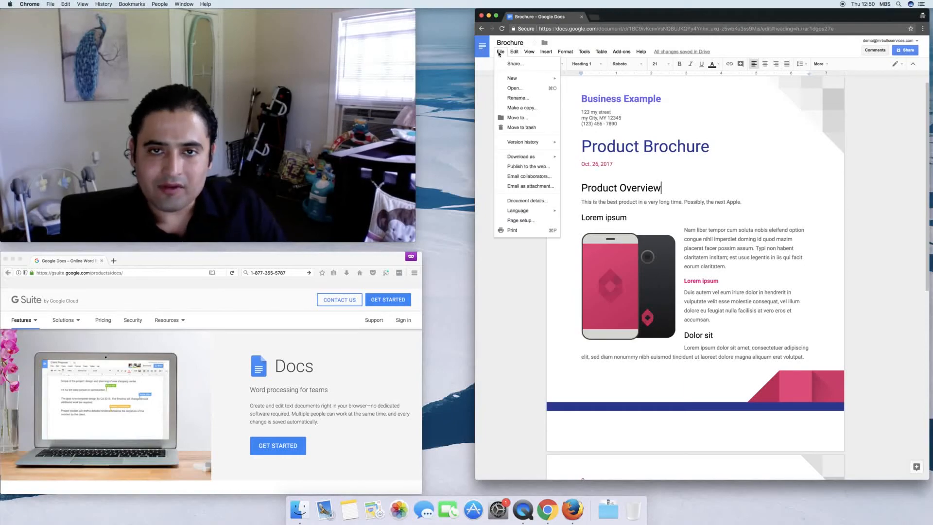
{"action": "left_click", "coordinate": [489, 212]}
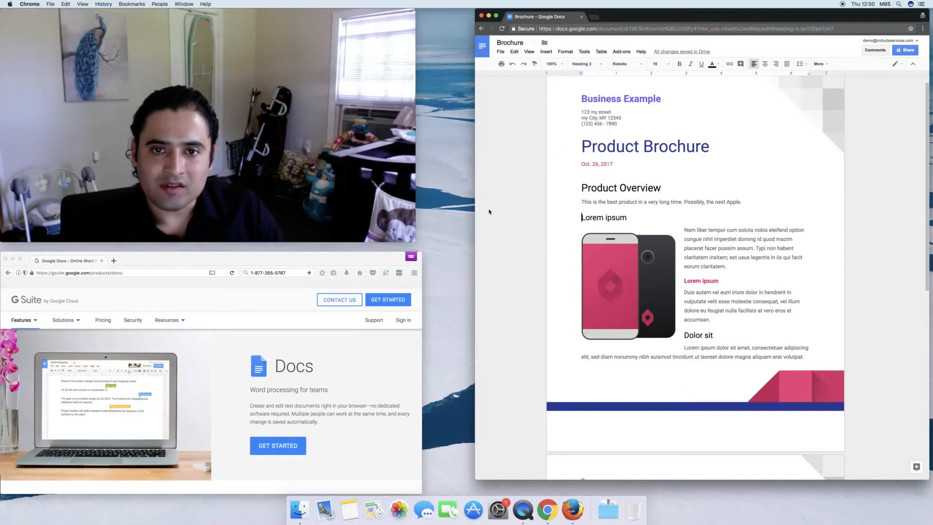
{"action": "left_click", "coordinate": [500, 52]}
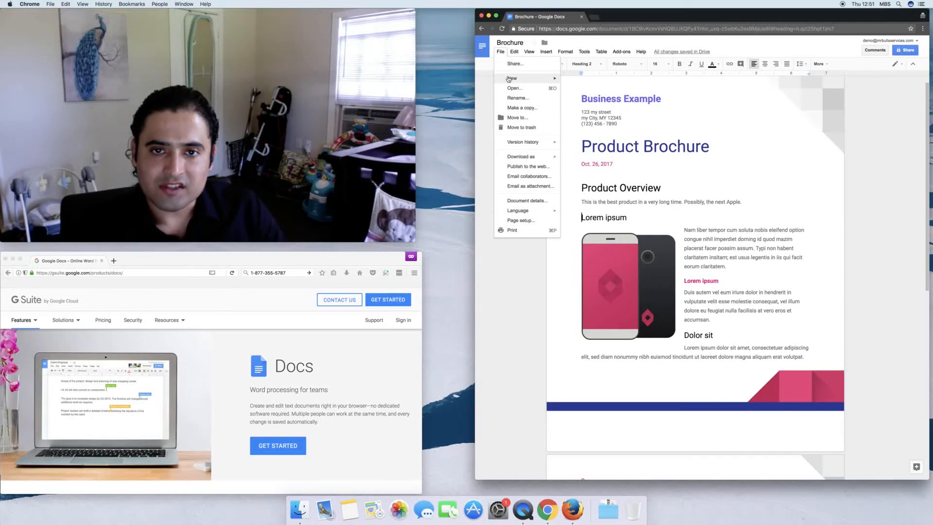
{"action": "left_click", "coordinate": [525, 97]}
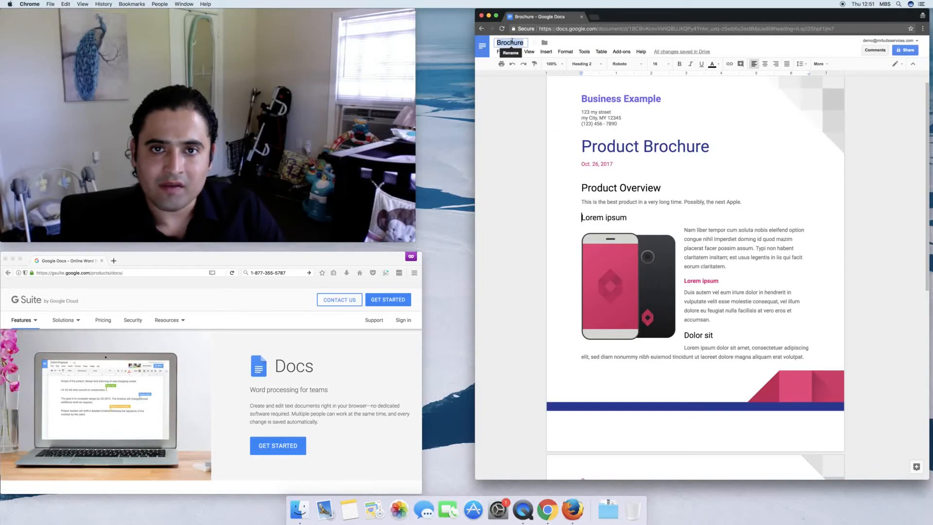
{"action": "left_click", "coordinate": [511, 100]}
{"action": "left_click", "coordinate": [500, 52]}
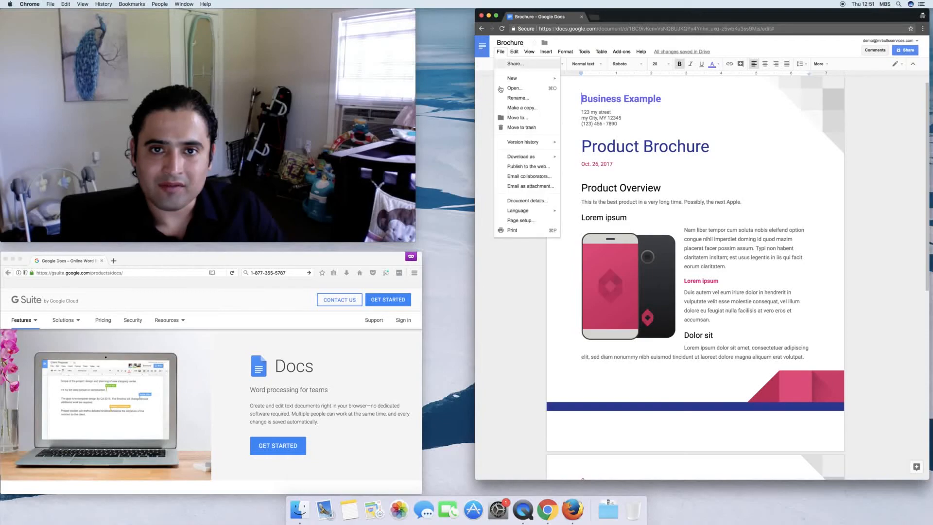
{"action": "left_click", "coordinate": [546, 254]}
- Rename the document as "my first doc" and star it
{"action": "left_click", "coordinate": [511, 41]}
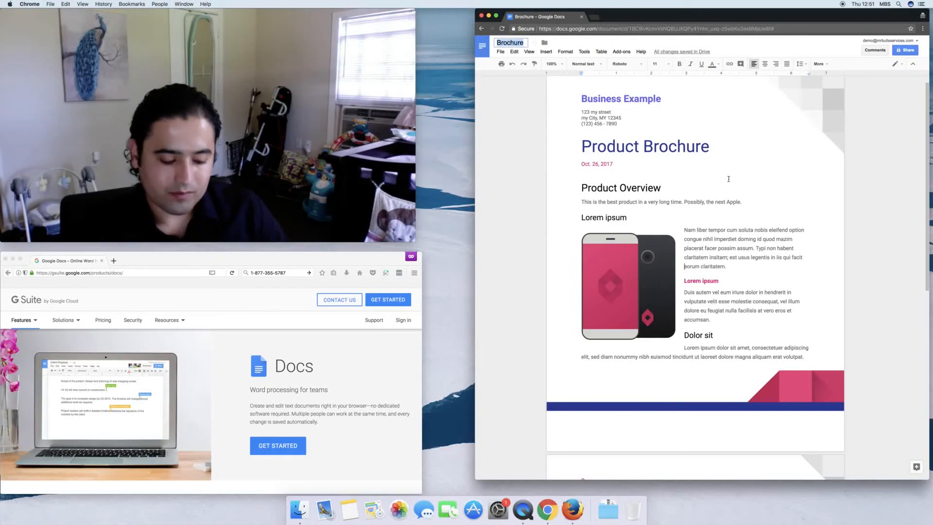
{"action": "type", "text": "my first doc"}
{"action": "key", "text": "Return"}
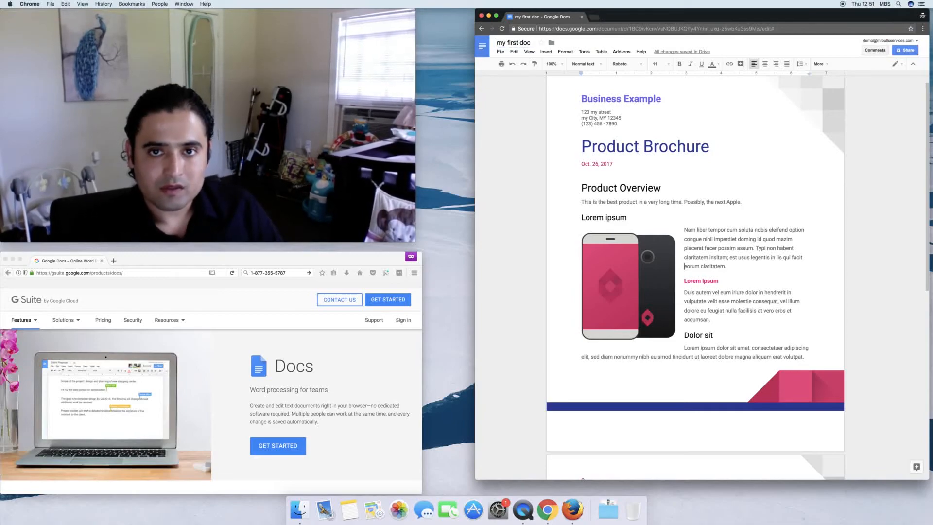
{"action": "left_click", "coordinate": [543, 45]}
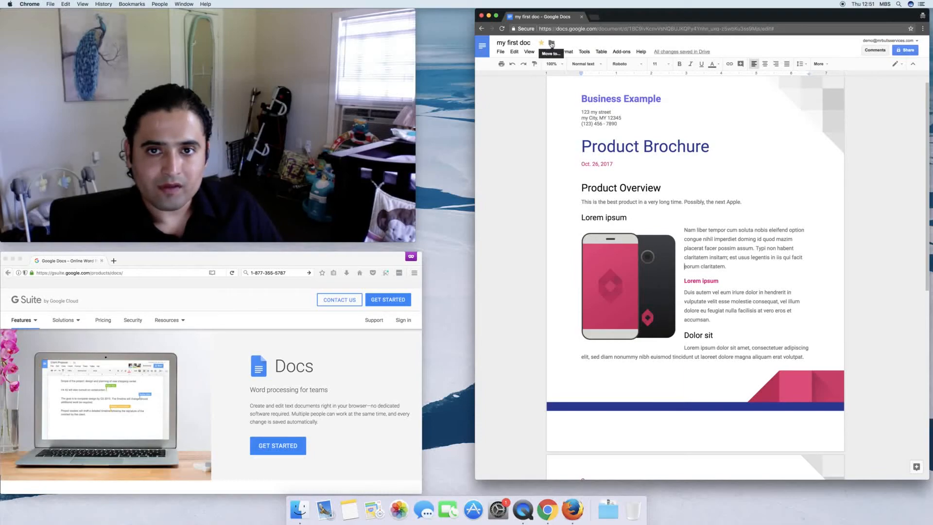
- Create a folder named "New folder" in My Drive and move the document into it
{"action": "left_click", "coordinate": [552, 43]}
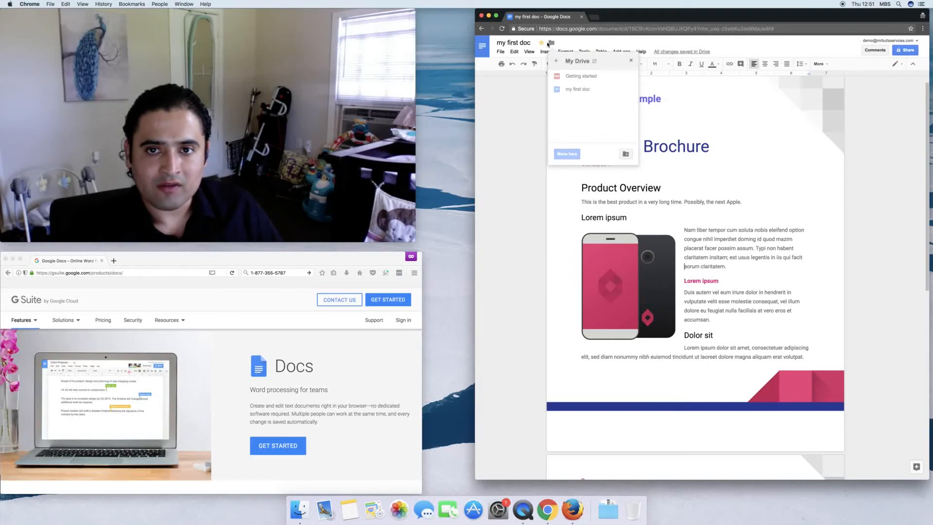
{"action": "left_click", "coordinate": [626, 154]}
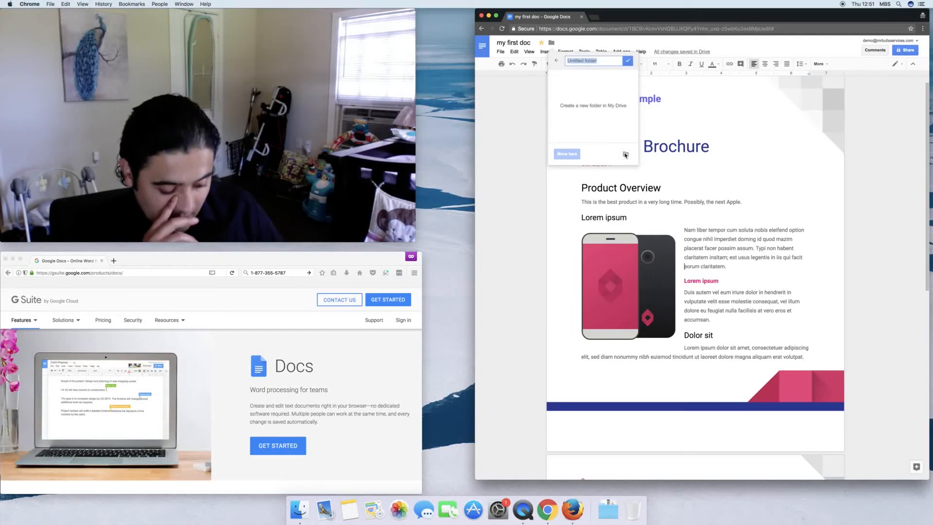
{"action": "type", "text": "New folder"}
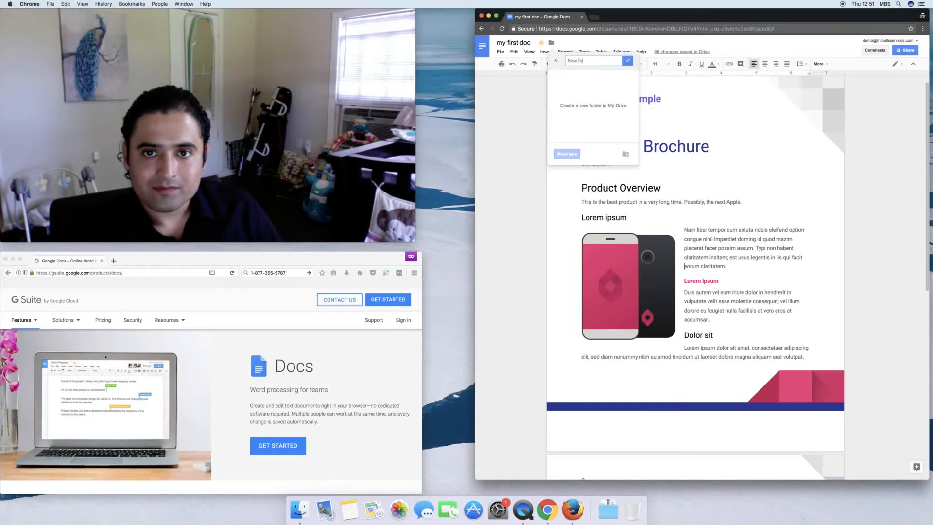
{"action": "left_click", "coordinate": [627, 62]}
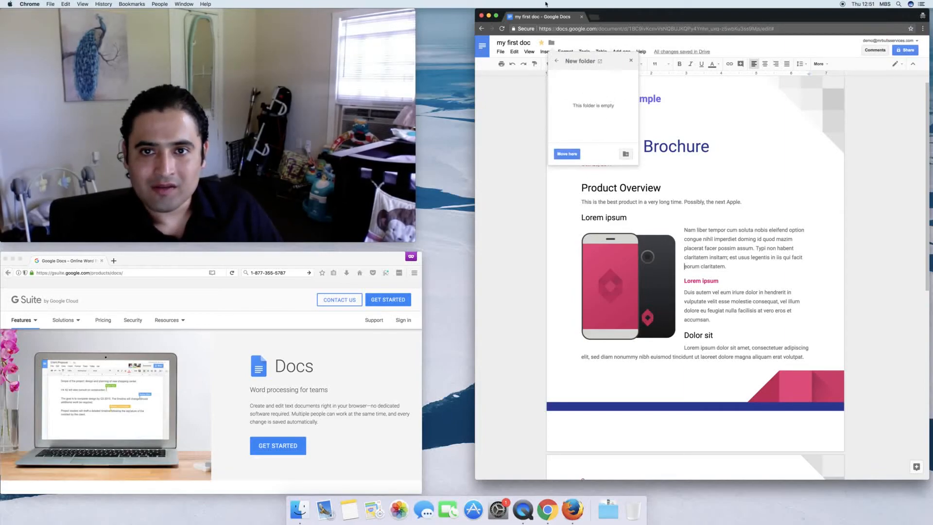
{"action": "left_click", "coordinate": [567, 154]}
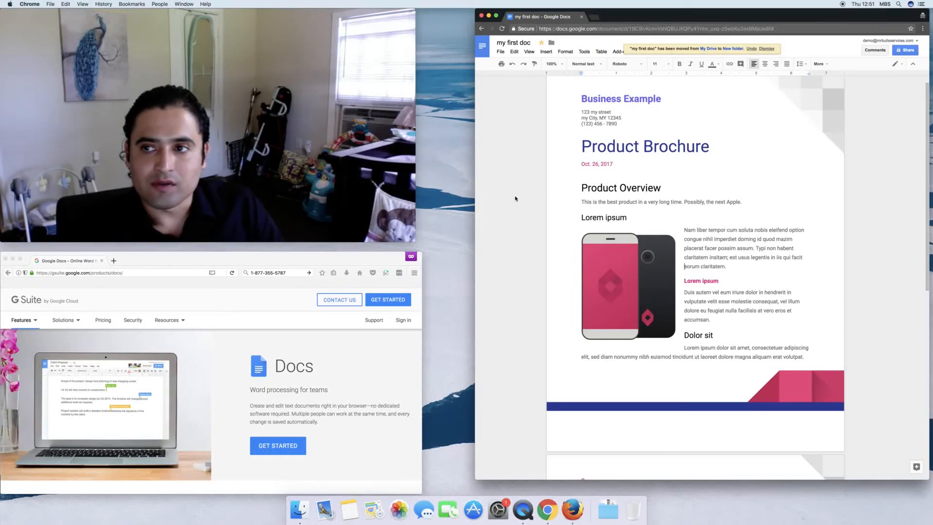
- Open the Publish to the web settings and view the Embed option
{"action": "left_click", "coordinate": [511, 138]}
{"action": "left_click", "coordinate": [500, 51]}
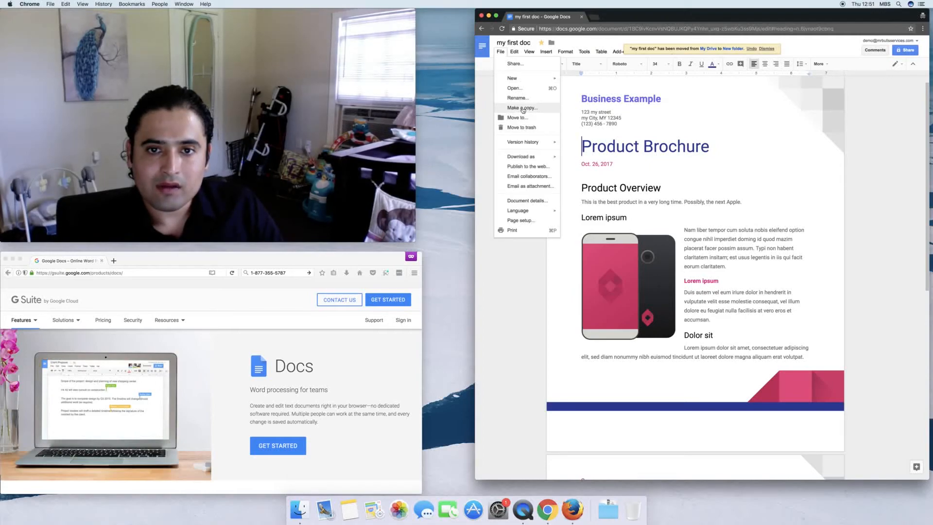
{"action": "mouse_move", "coordinate": [531, 145]}
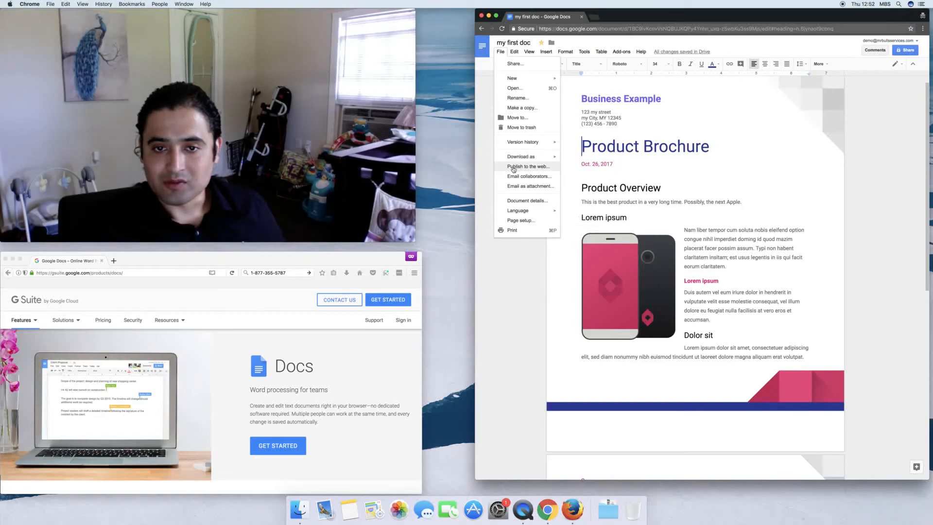
{"action": "left_click", "coordinate": [515, 167]}
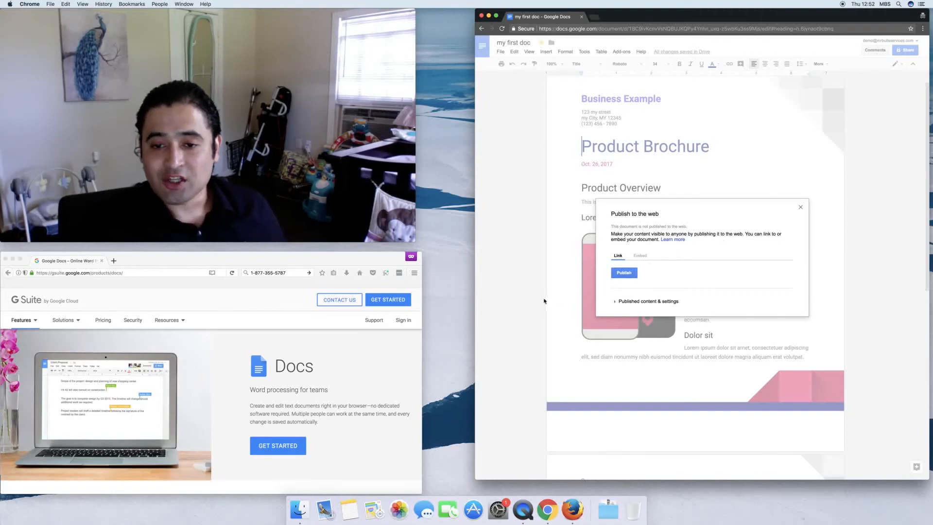
{"action": "left_click", "coordinate": [644, 256]}
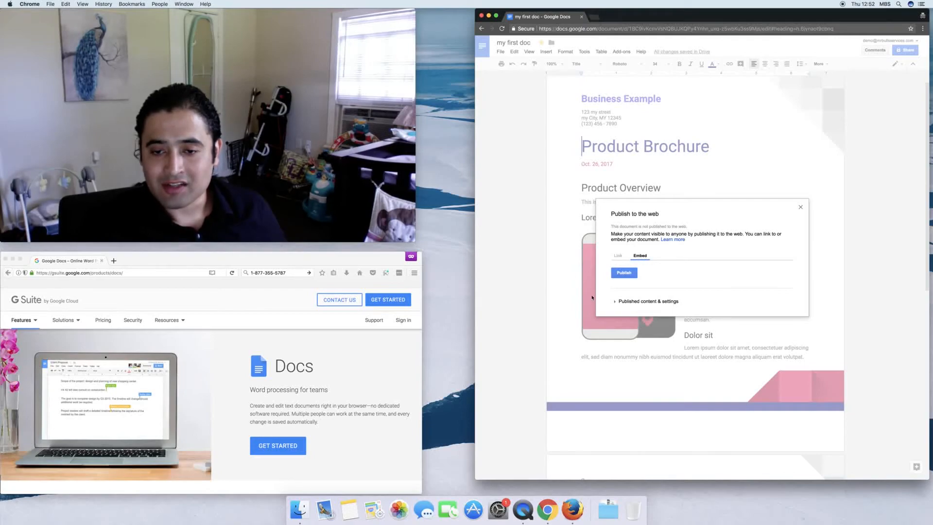
- Publish the document to the web, confirm the publication, and select the generated embed code
{"action": "left_click", "coordinate": [622, 273]}
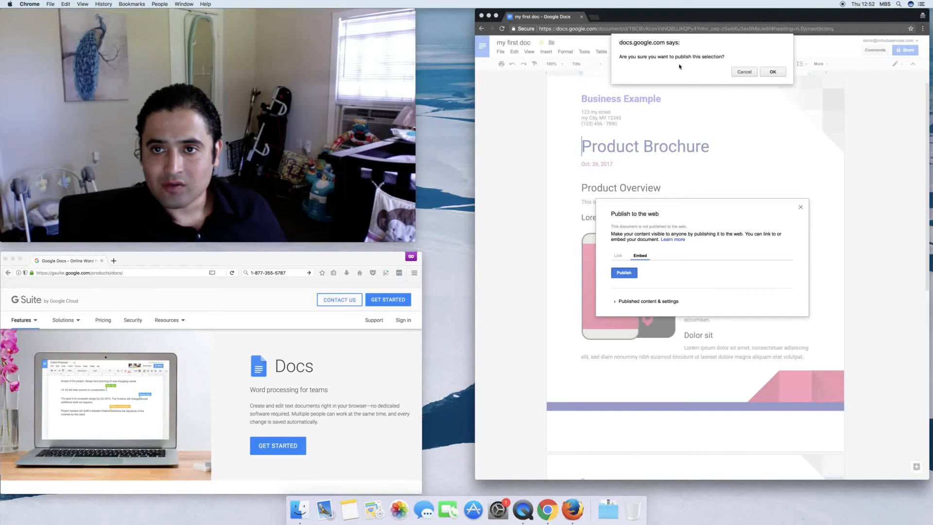
{"action": "left_click", "coordinate": [772, 72]}
{"action": "double_click", "coordinate": [671, 262]}
{"action": "left_click_drag", "start_coordinate": [740, 268], "coordinate": [607, 253]}
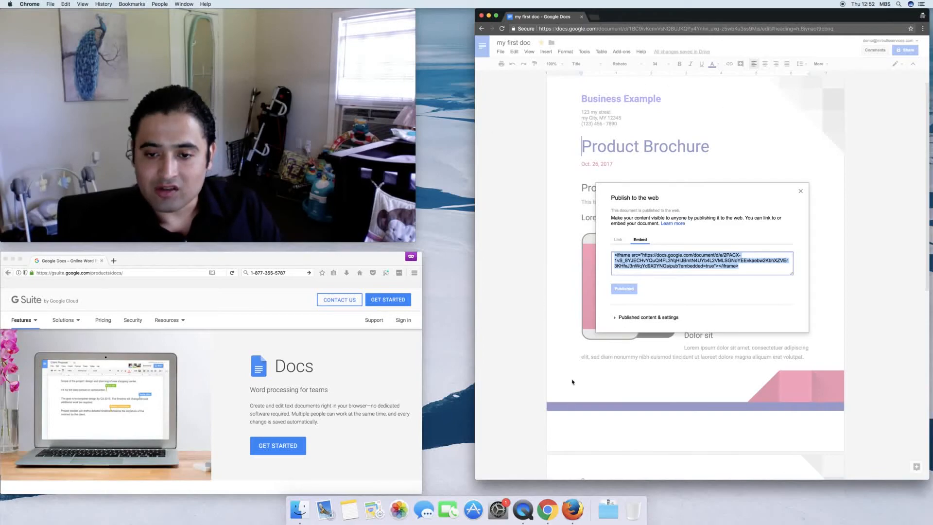
- Expand the published content and settings, and select the published document's web link
{"action": "left_click", "coordinate": [614, 319]}
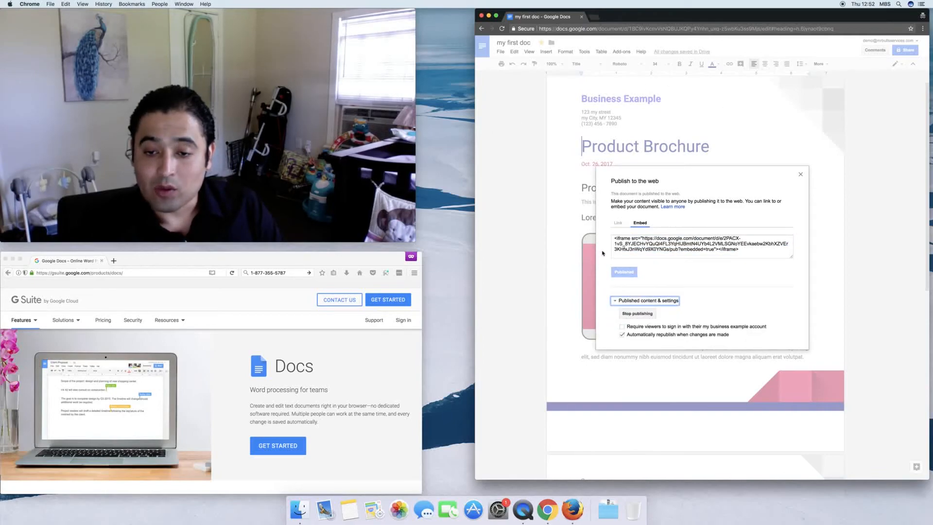
{"action": "left_click", "coordinate": [619, 222]}
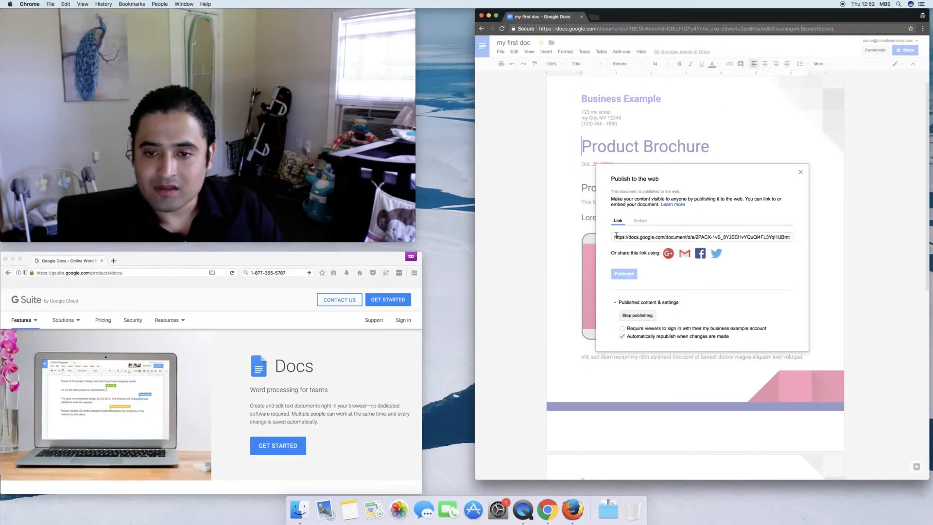
{"action": "left_click", "coordinate": [620, 239]}
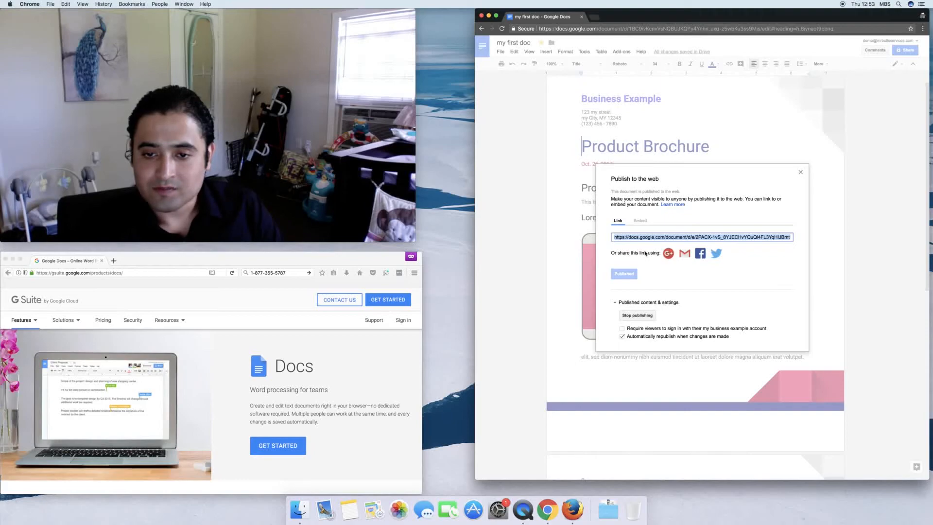
- Share the published link through Gmail, switching the sender to the alternate address and adding the recipient's e-mail address
{"action": "left_click", "coordinate": [685, 252]}
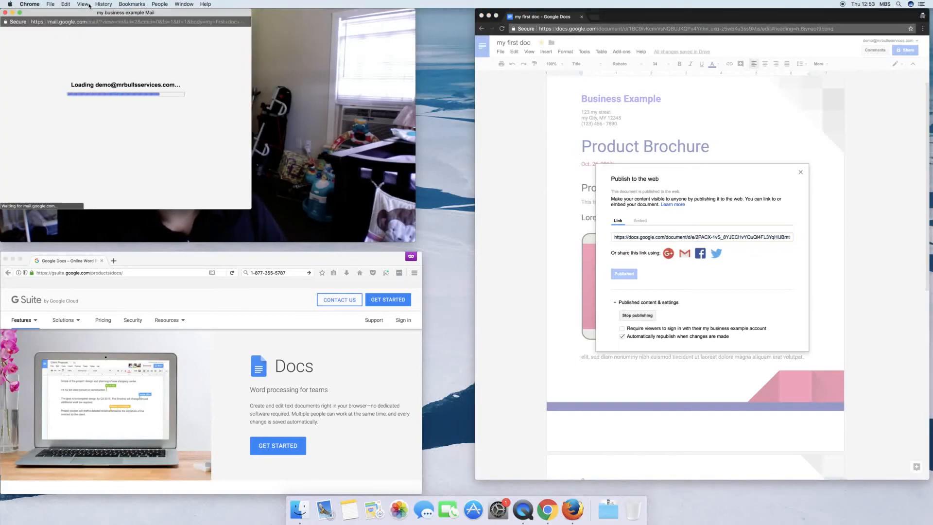
{"action": "left_click_drag", "start_coordinate": [89, 12], "coordinate": [321, 90]}
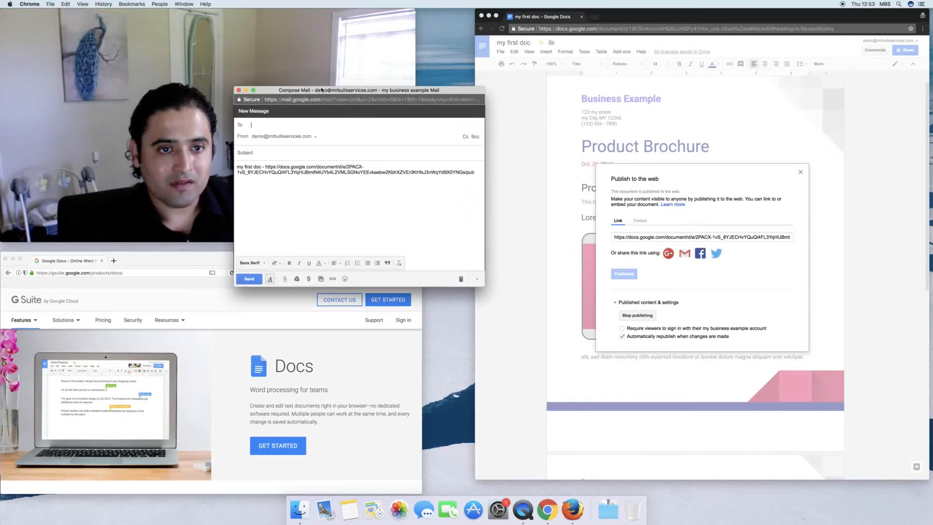
{"action": "left_click", "coordinate": [282, 136]}
{"action": "left_click", "coordinate": [290, 153]}
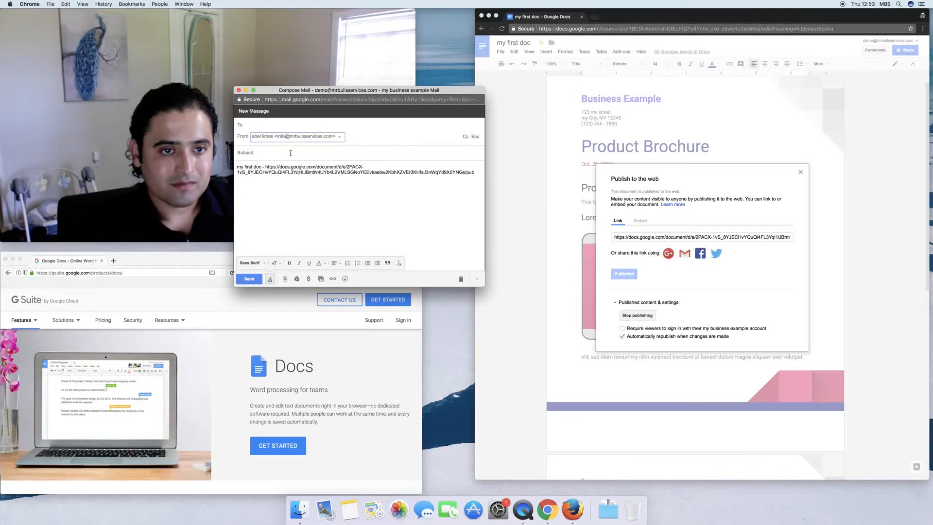
{"action": "left_click", "coordinate": [259, 124]}
{"action": "type", "text": "demo"}
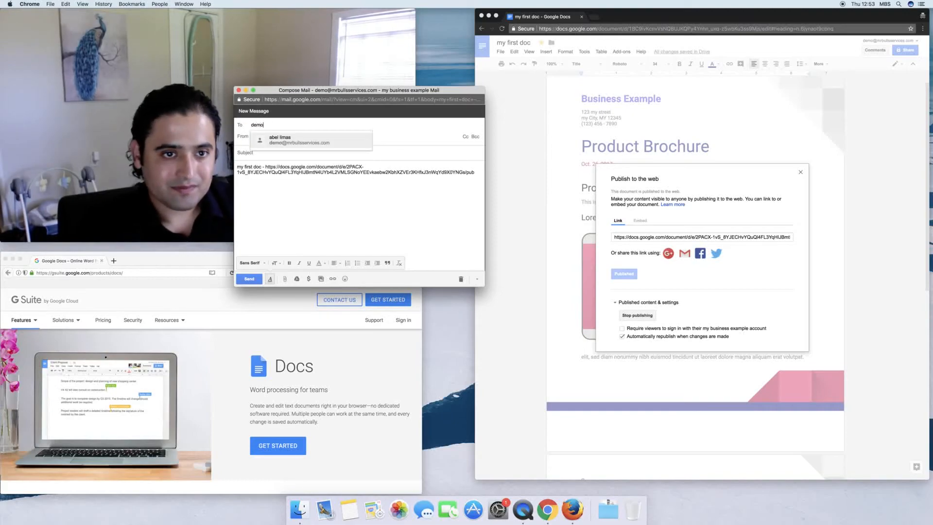
{"action": "key", "text": "Return"}
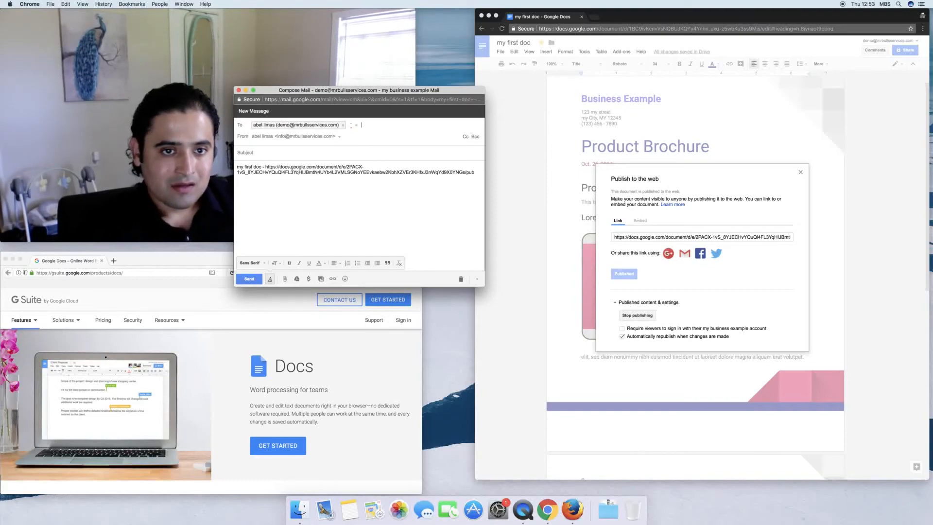
- Give the message the subject "my first doc share" and send it
{"action": "key", "text": "Tab"}
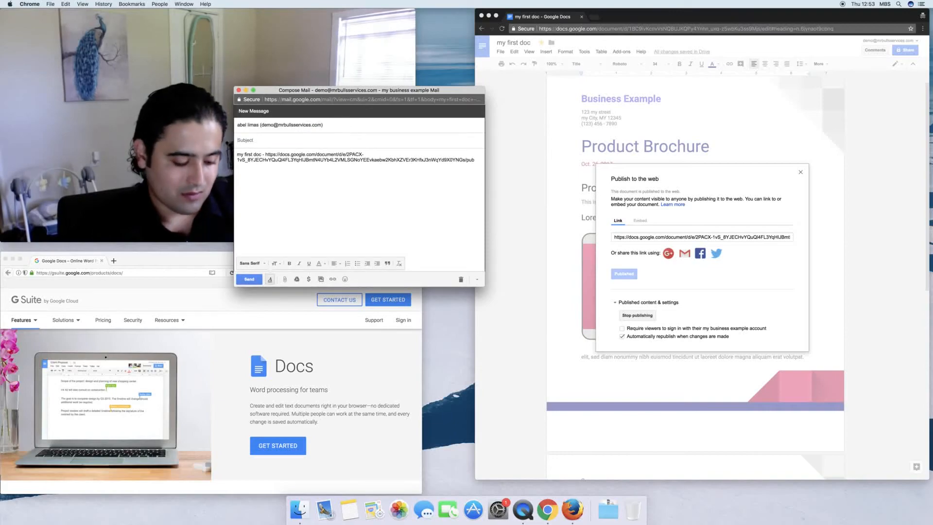
{"action": "type", "text": "my first doc share"}
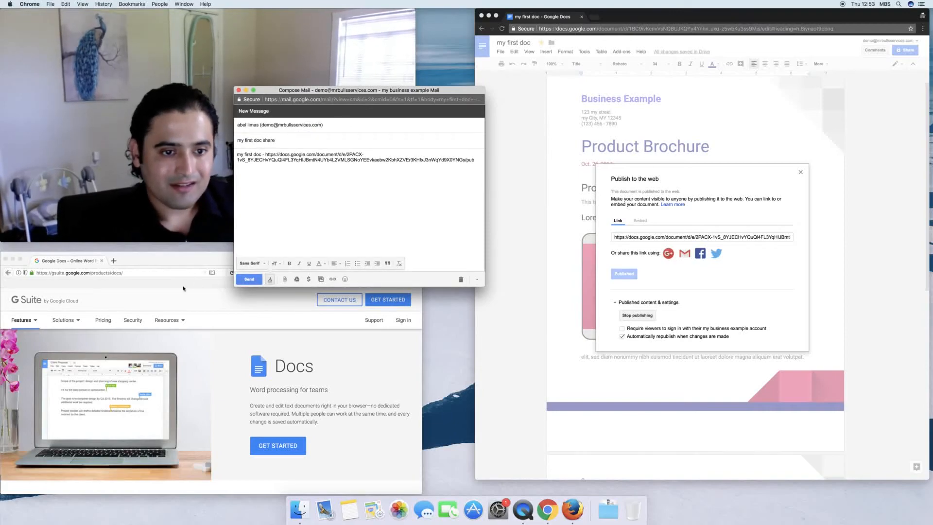
{"action": "left_click", "coordinate": [243, 280]}
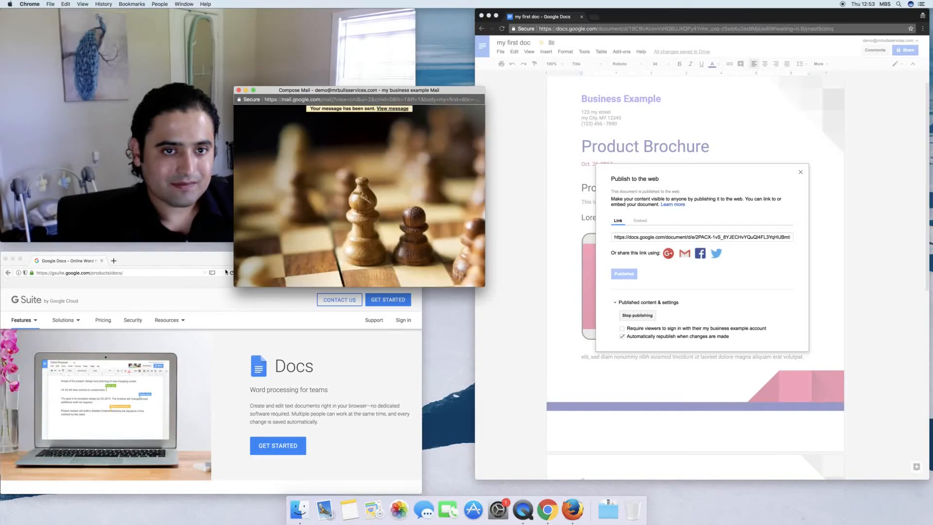
- Open the "my first doc share" e-mail in the Gmail inbox and follow its link to the published document
{"action": "left_click", "coordinate": [397, 109]}
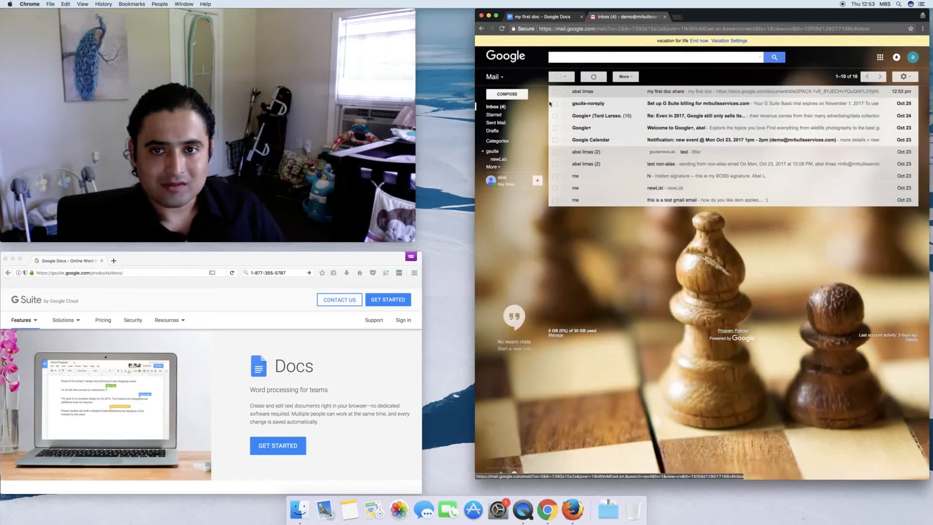
{"action": "left_click", "coordinate": [585, 94]}
{"action": "left_click", "coordinate": [632, 154]}
{"action": "left_click", "coordinate": [627, 128]}
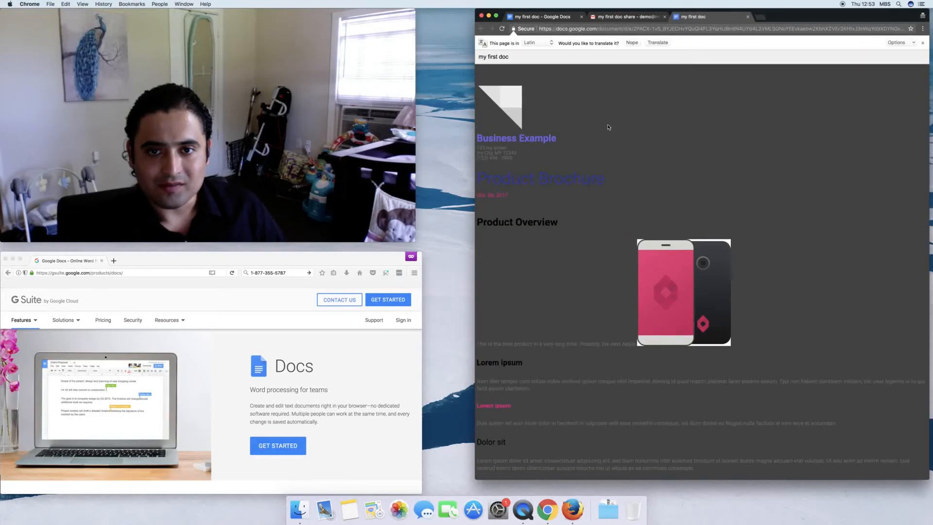
- Decline the page translation offer and look through the whole published brochure page
{"action": "scroll", "coordinate": [637, 203], "scroll_direction": "down", "scroll_amount": 5}
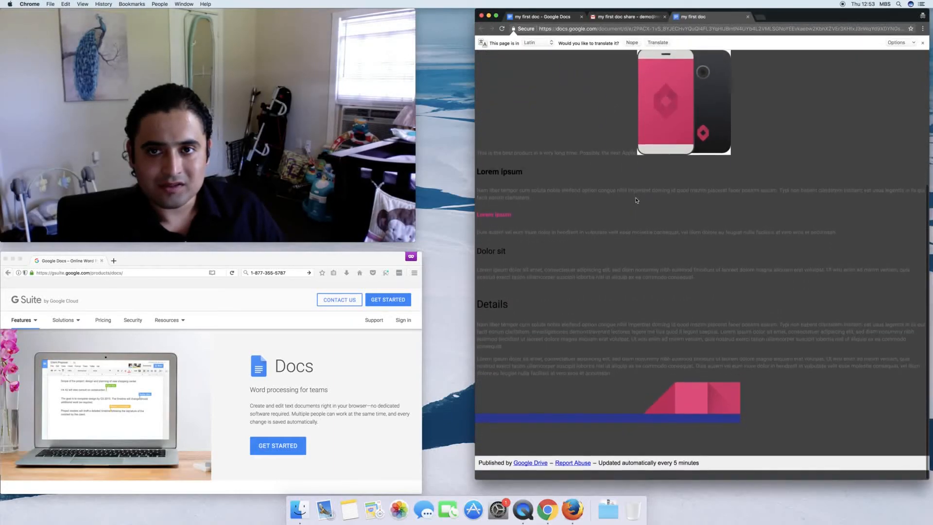
{"action": "scroll", "coordinate": [635, 202], "scroll_direction": "up", "scroll_amount": 5}
{"action": "left_click", "coordinate": [632, 43]}
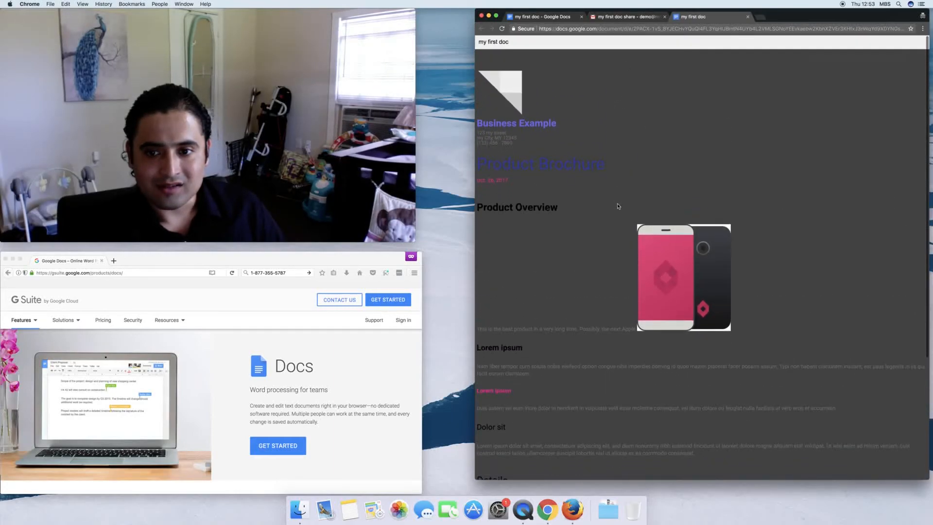
{"action": "scroll", "coordinate": [618, 206], "scroll_direction": "down", "scroll_amount": 5}
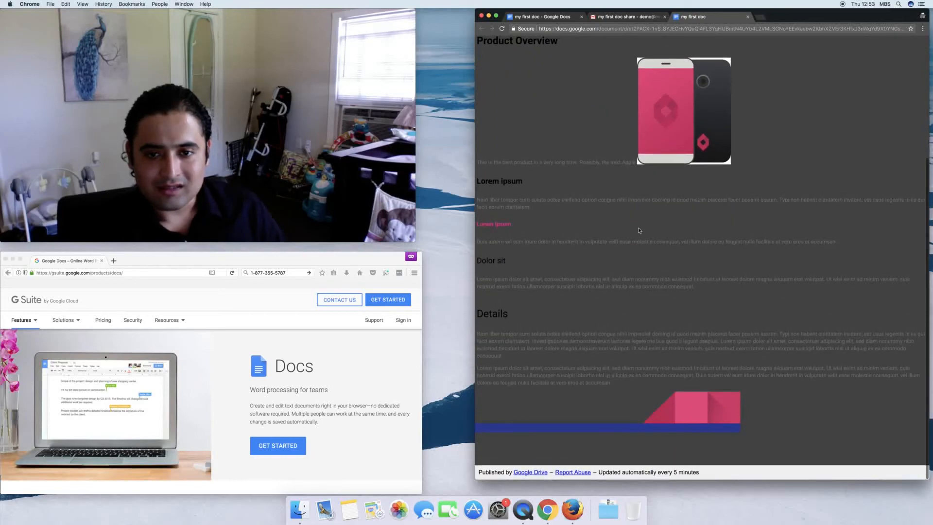
{"action": "scroll", "coordinate": [637, 236], "scroll_direction": "up", "scroll_amount": 5}
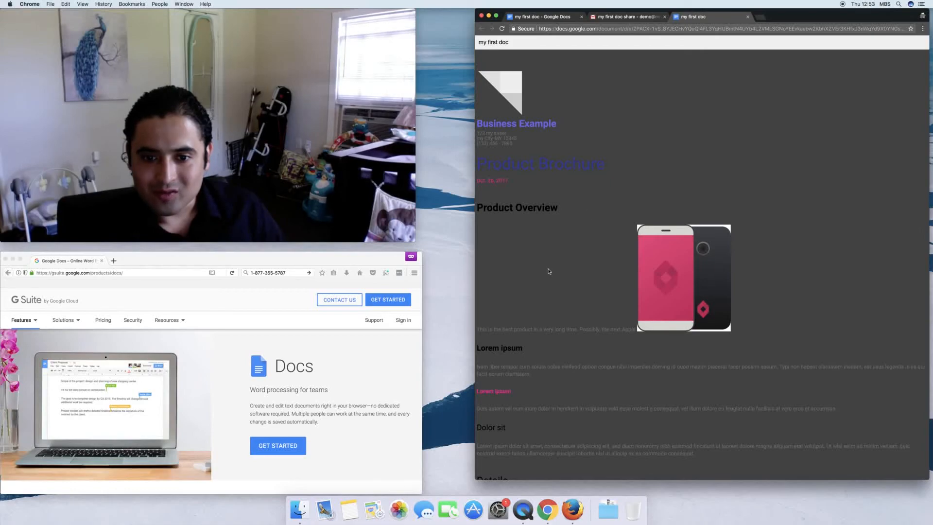
{"action": "scroll", "coordinate": [554, 267], "scroll_direction": "down", "scroll_amount": 5}
{"action": "scroll", "coordinate": [554, 267], "scroll_direction": "up", "scroll_amount": 5}
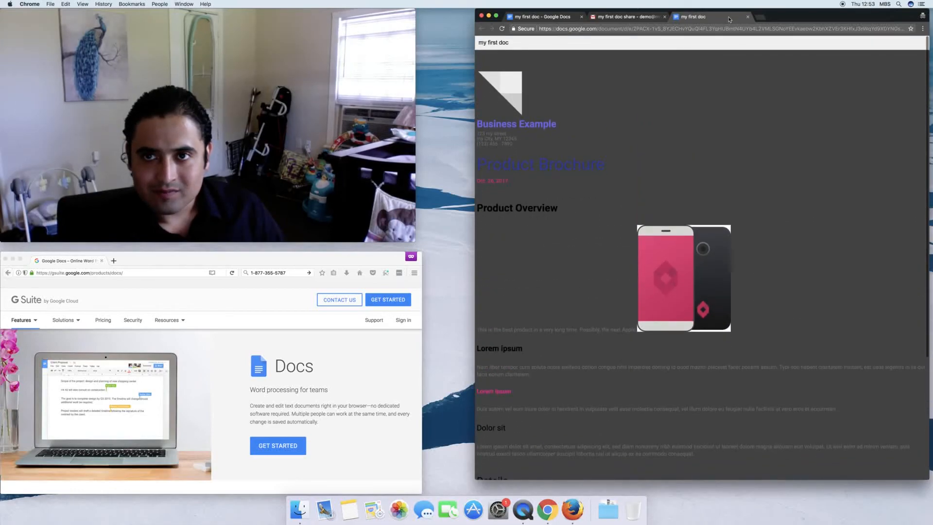
- Close the published brochure page and return Gmail to the inbox
{"action": "left_click", "coordinate": [541, 17]}
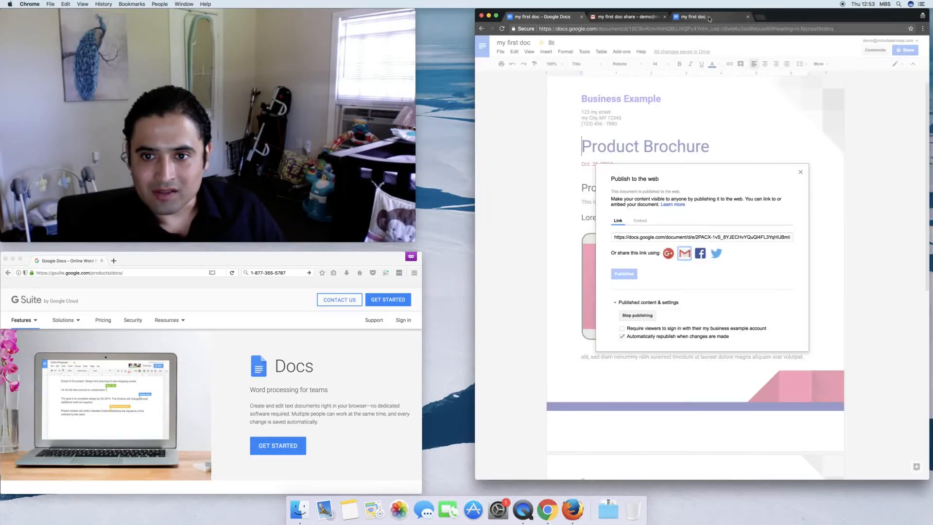
{"action": "left_click", "coordinate": [710, 18]}
{"action": "left_click", "coordinate": [748, 17]}
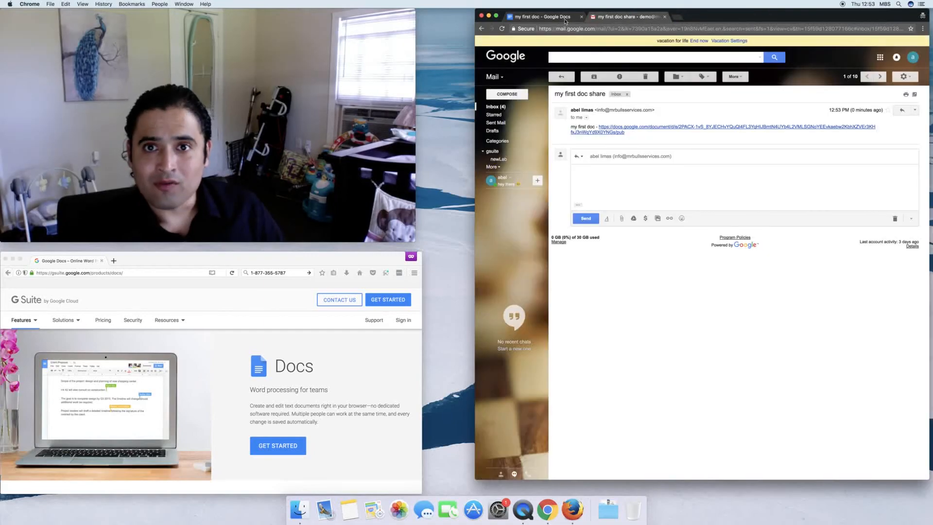
{"action": "left_click", "coordinate": [502, 110]}
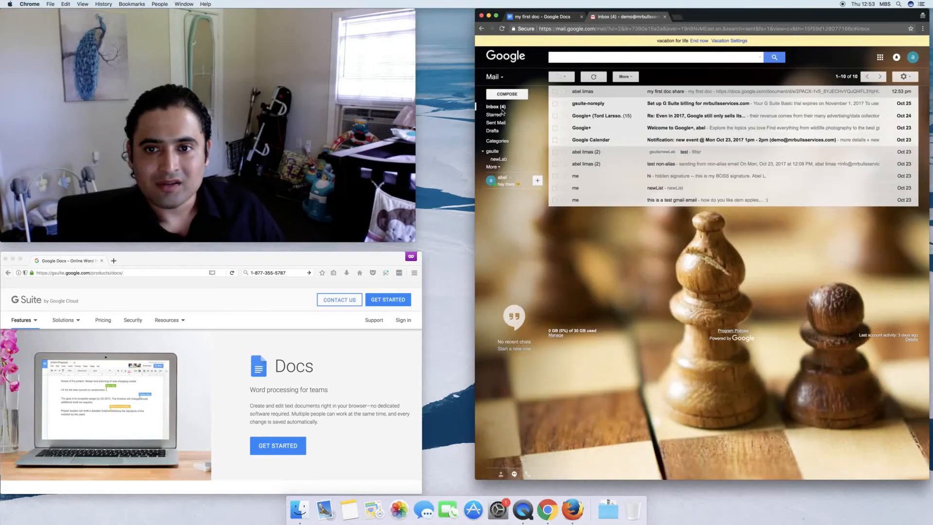
- Return to the "my first doc" document in Google Docs and close the Publish to the web dialog
{"action": "left_click", "coordinate": [537, 16]}
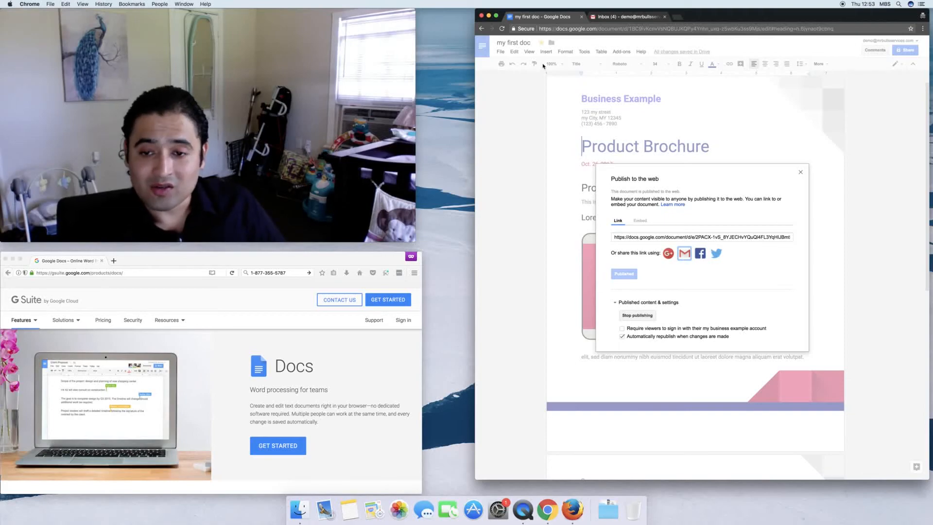
{"action": "left_click", "coordinate": [801, 172]}
{"action": "scroll", "coordinate": [542, 290], "scroll_direction": "down", "scroll_amount": 5}
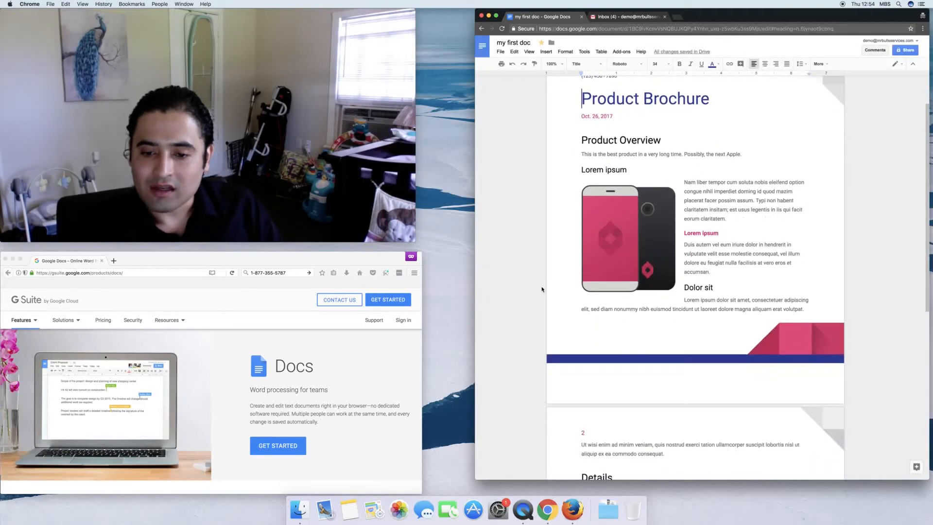
{"action": "scroll", "coordinate": [543, 288], "scroll_direction": "up", "scroll_amount": 10}
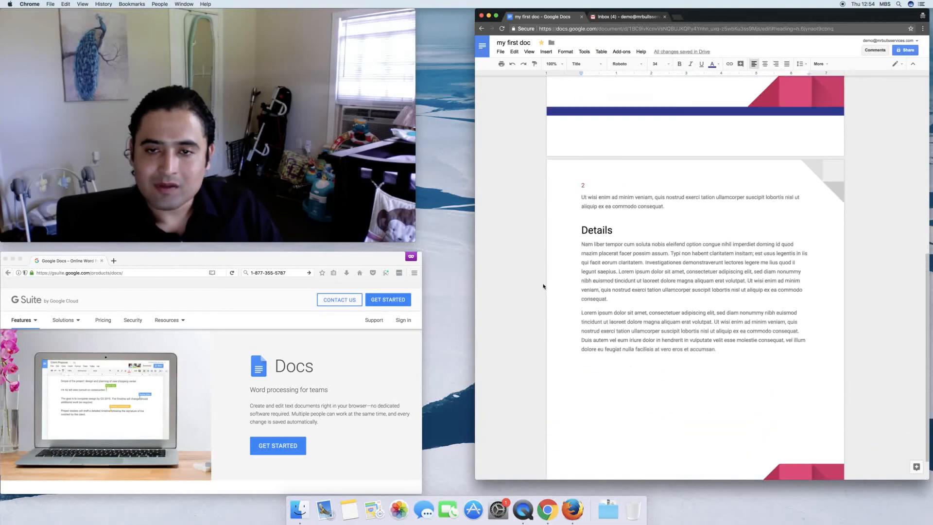
- Select all of the document's content and clear the selection again
{"action": "left_click", "coordinate": [501, 52]}
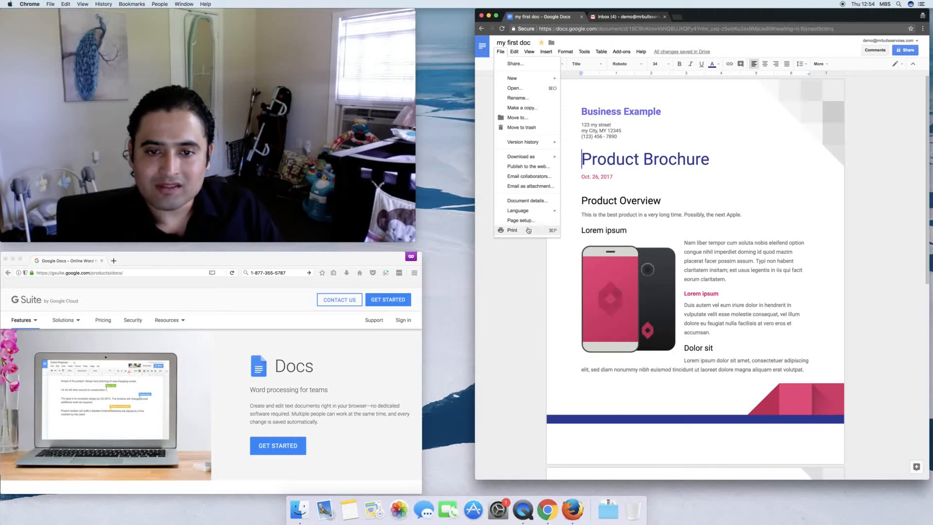
{"action": "mouse_move", "coordinate": [515, 52]}
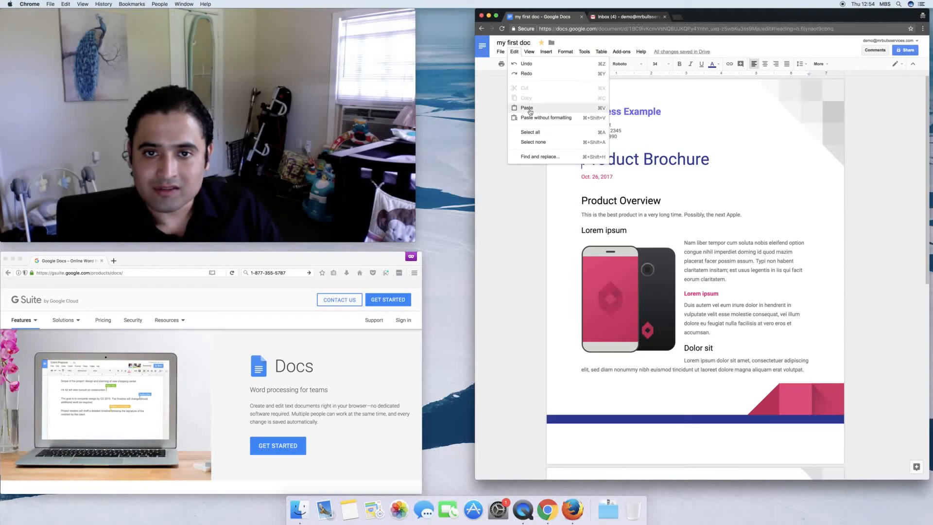
{"action": "left_click", "coordinate": [531, 132]}
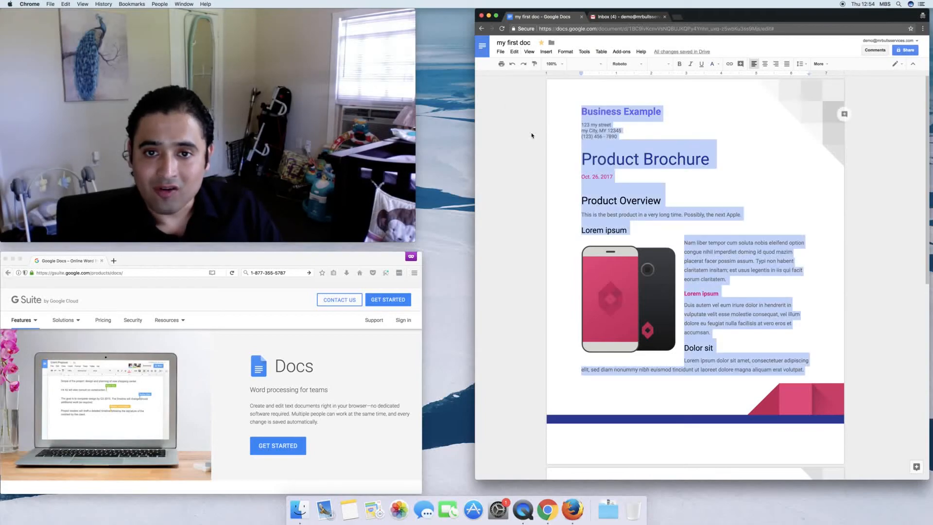
{"action": "left_click", "coordinate": [514, 51]}
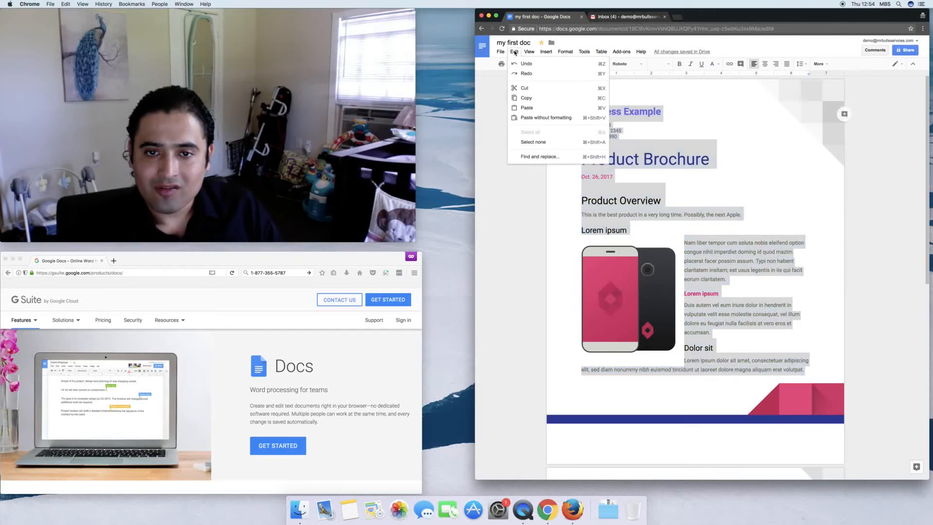
{"action": "left_click", "coordinate": [533, 142]}
- Replace every "Dolor" with "Color" using Find and replace, close the dialog, and check the replaced words on both pages
{"action": "scroll", "coordinate": [530, 116], "scroll_direction": "up", "scroll_amount": 4}
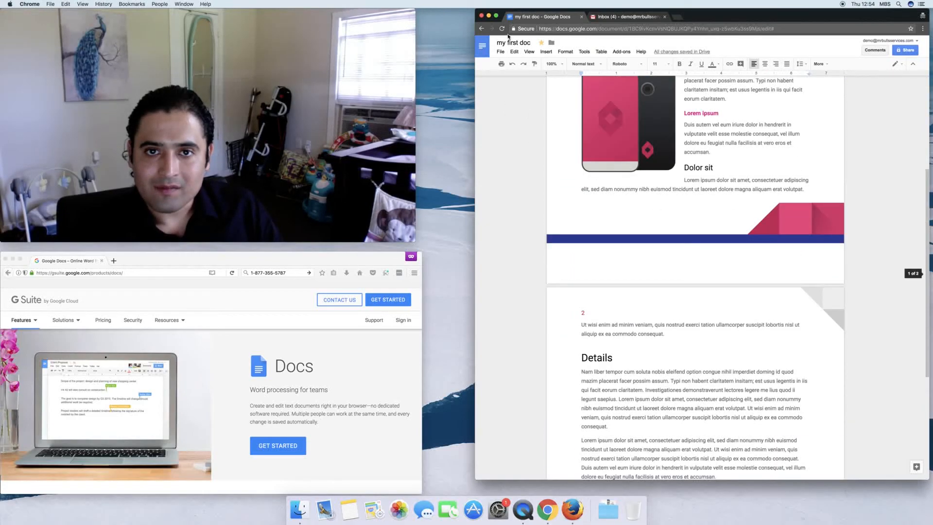
{"action": "left_click", "coordinate": [514, 52]}
{"action": "left_click", "coordinate": [538, 155]}
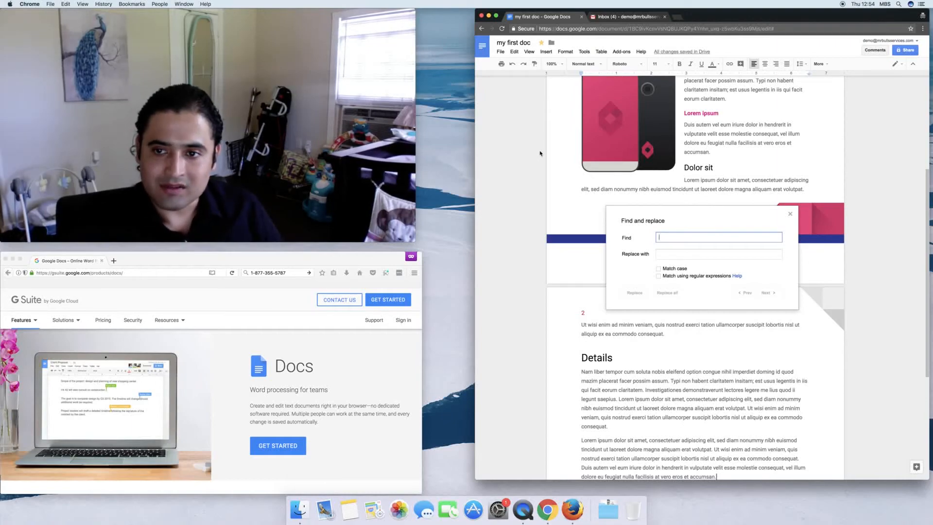
{"action": "type", "text": "Dolor"}
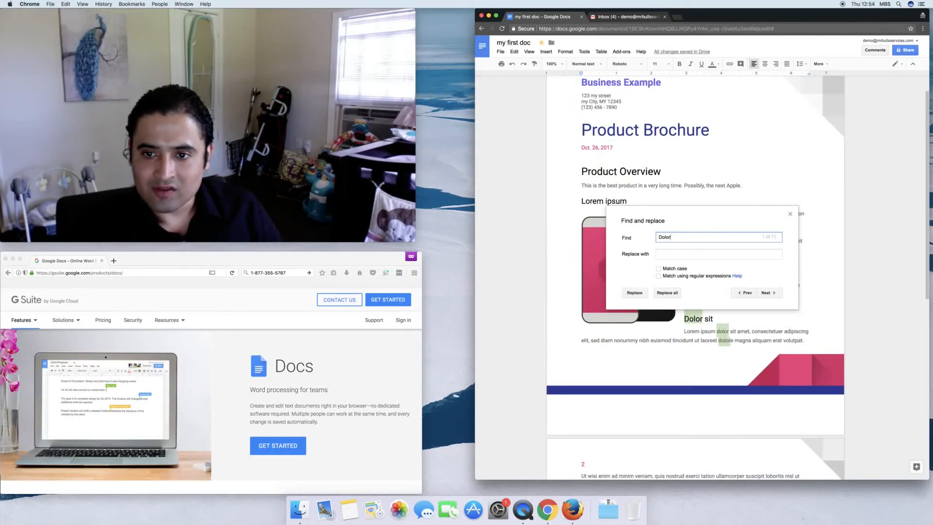
{"action": "key", "text": "Tab"}
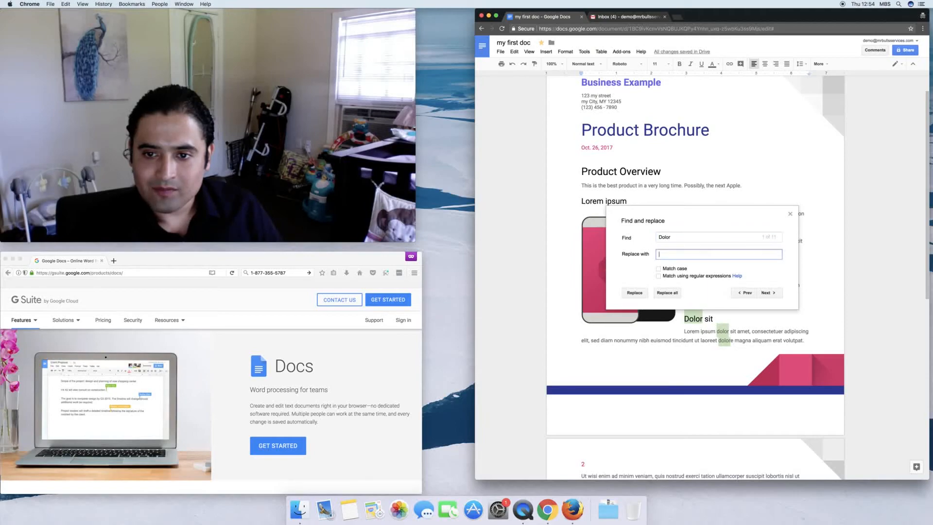
{"action": "type", "text": "Color"}
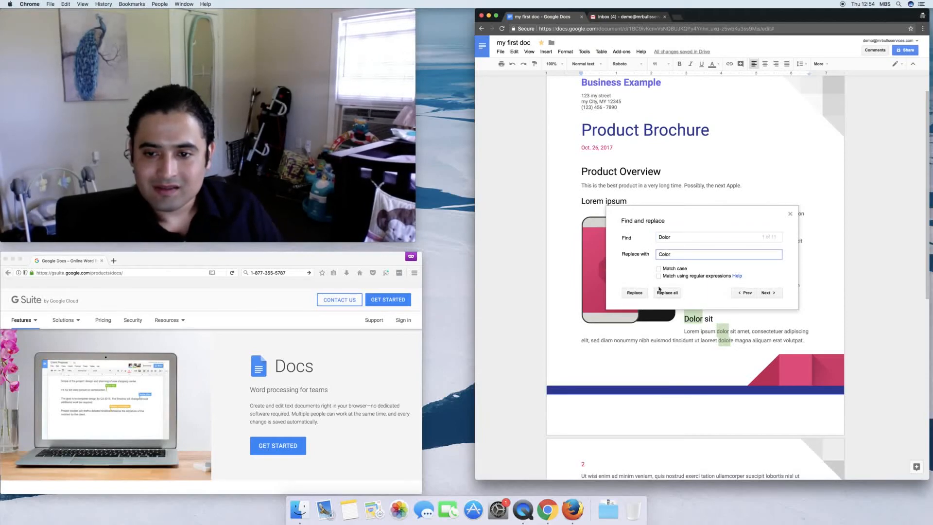
{"action": "left_click", "coordinate": [674, 292]}
{"action": "scroll", "coordinate": [751, 152], "scroll_direction": "down", "scroll_amount": 4}
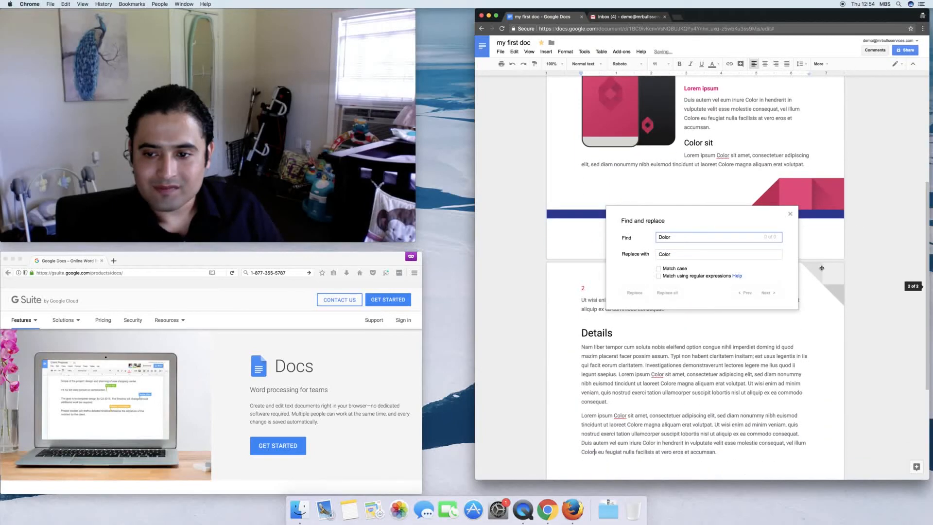
{"action": "left_click", "coordinate": [791, 214]}
{"action": "scroll", "coordinate": [667, 242], "scroll_direction": "up", "scroll_amount": 10}
{"action": "scroll", "coordinate": [668, 241], "scroll_direction": "down", "scroll_amount": 10}
{"action": "scroll", "coordinate": [667, 241], "scroll_direction": "down", "scroll_amount": 3}
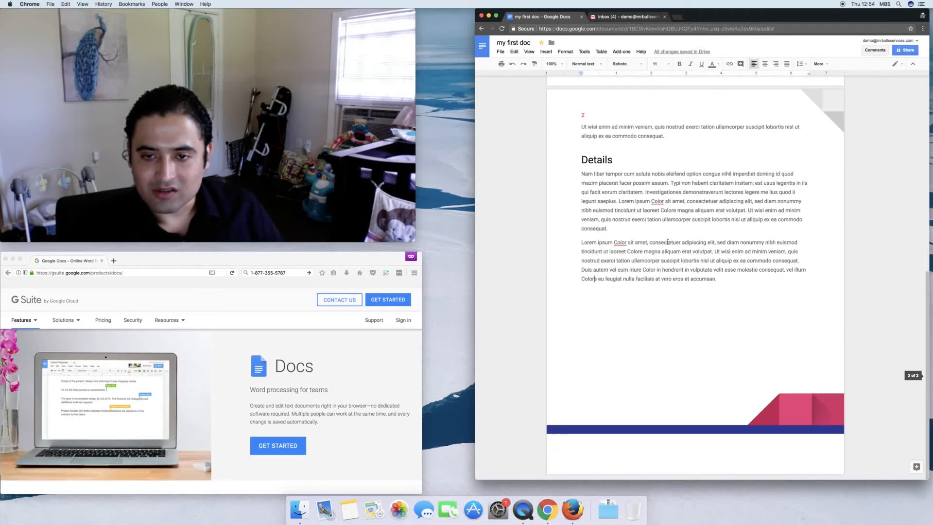
{"action": "scroll", "coordinate": [666, 237], "scroll_direction": "up", "scroll_amount": 8}
- Look at the document's Editing, Suggesting and Viewing modes, then hide the ruler and show it again
{"action": "left_click", "coordinate": [546, 52]}
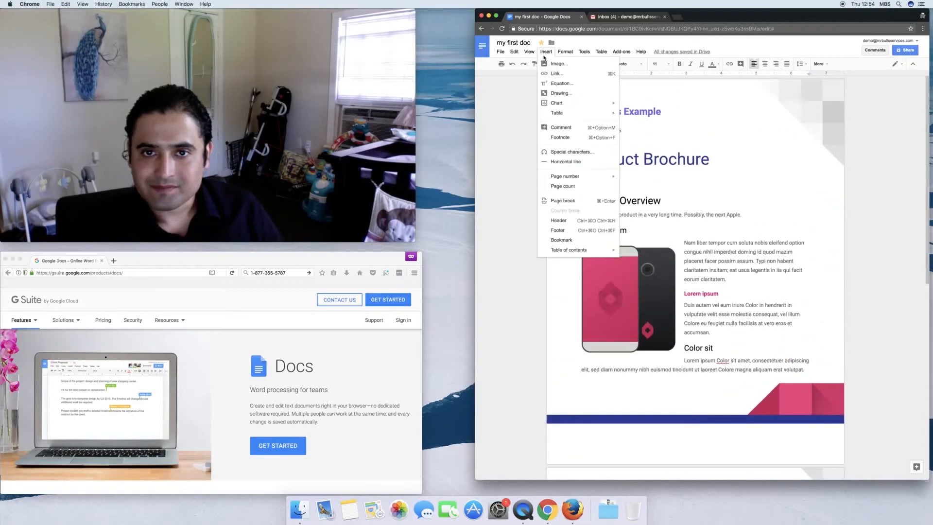
{"action": "mouse_move", "coordinate": [518, 55]}
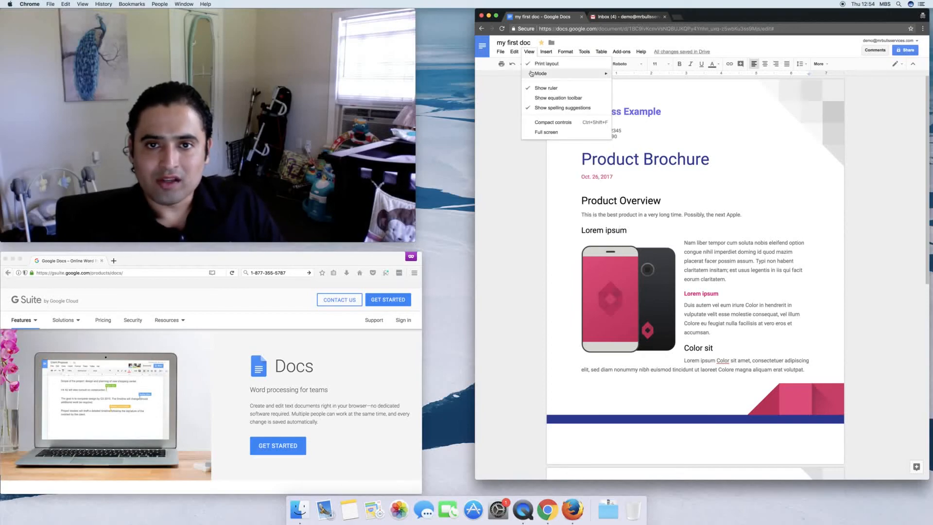
{"action": "mouse_move", "coordinate": [532, 73]}
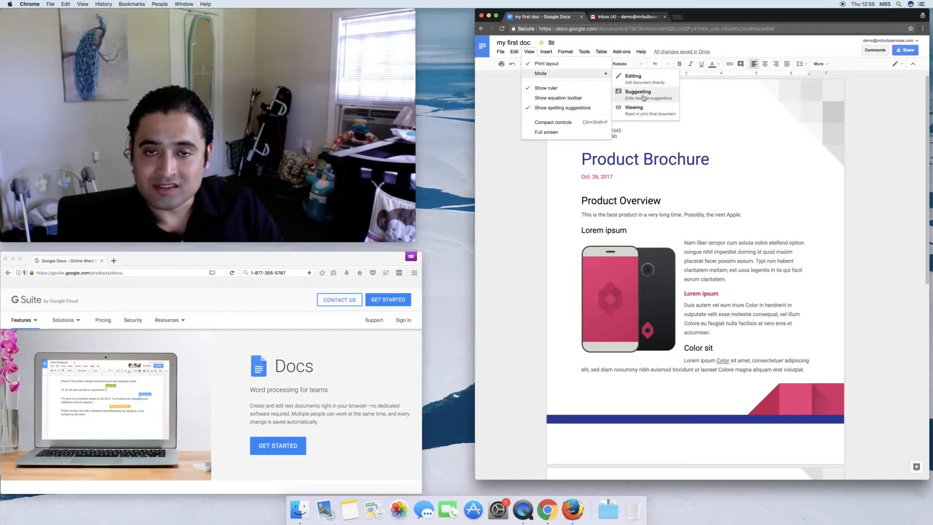
{"action": "left_click", "coordinate": [552, 88]}
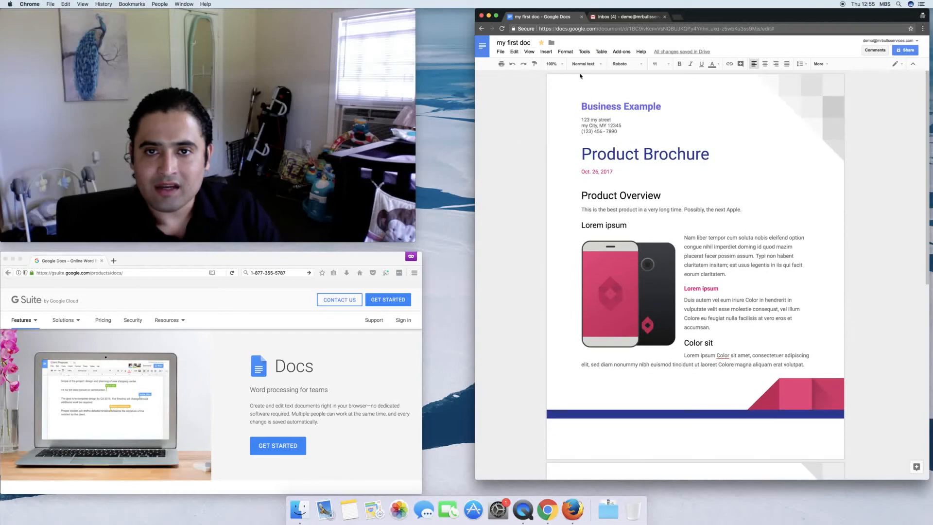
{"action": "left_click", "coordinate": [528, 52]}
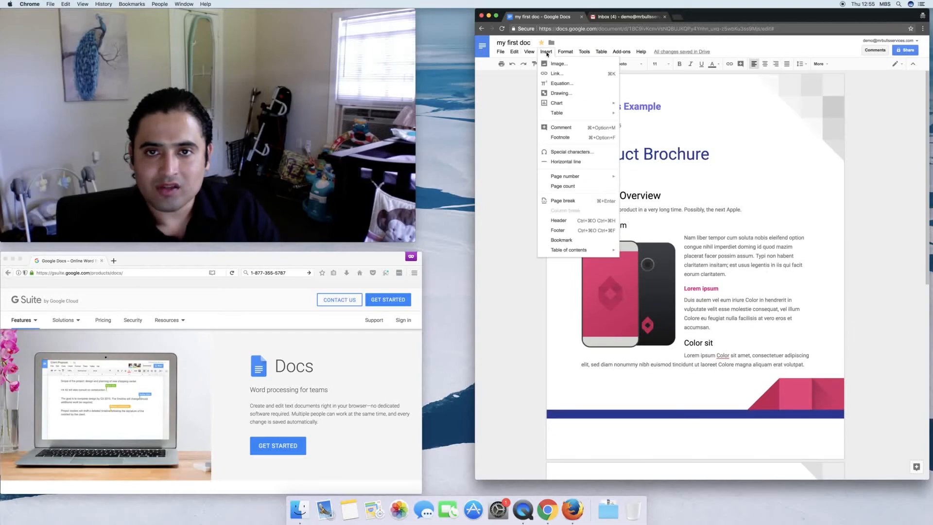
{"action": "left_click", "coordinate": [546, 88]}
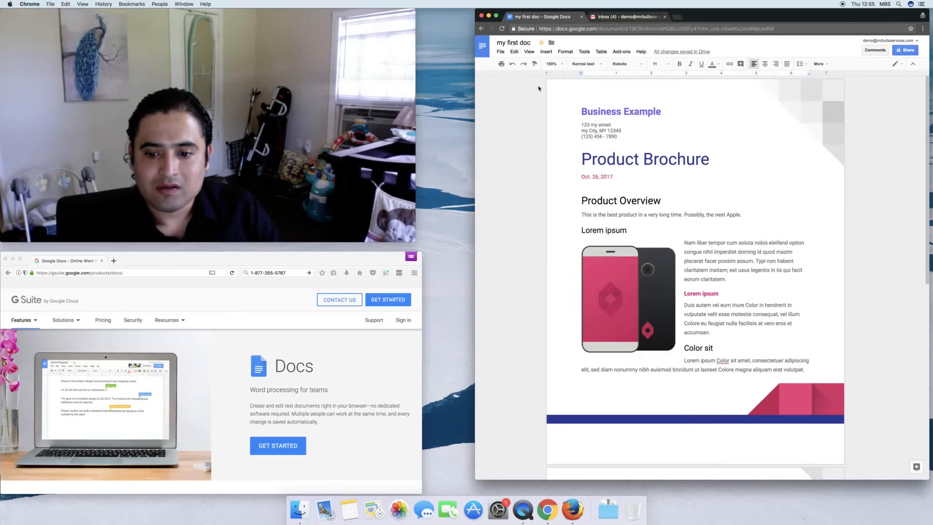
- Show the equation toolbar and insert a new equation with the Greek letter alpha in the last paragraph of the Details section
{"action": "left_click", "coordinate": [529, 51]}
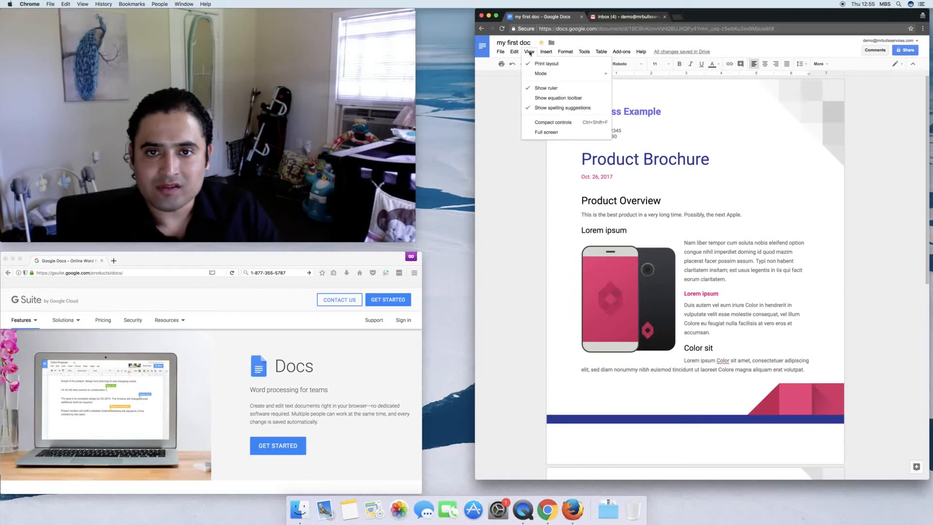
{"action": "left_click", "coordinate": [542, 98]}
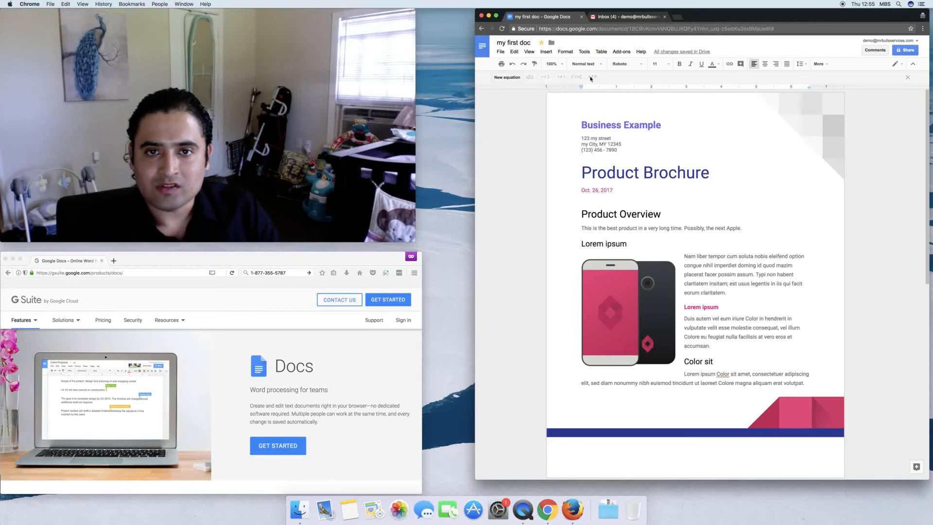
{"action": "left_click", "coordinate": [501, 77]}
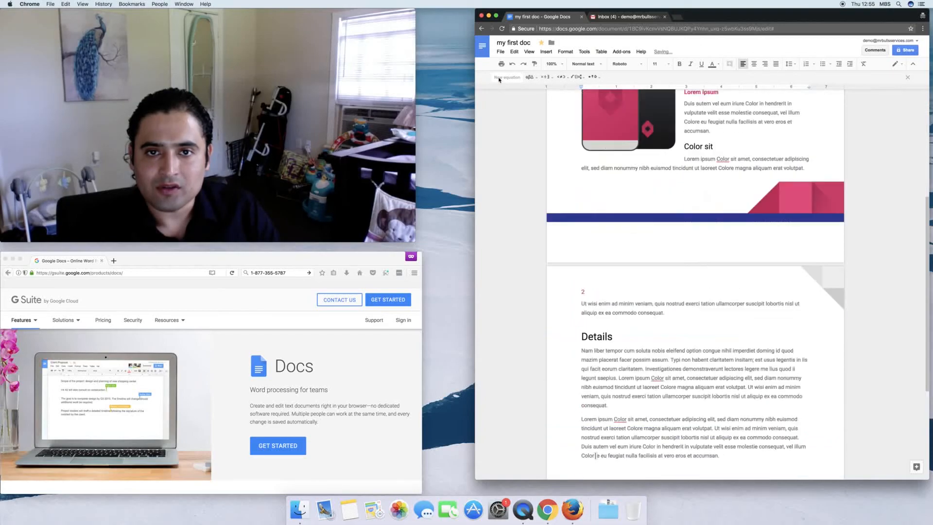
{"action": "scroll", "coordinate": [516, 176], "scroll_direction": "down", "scroll_amount": 4}
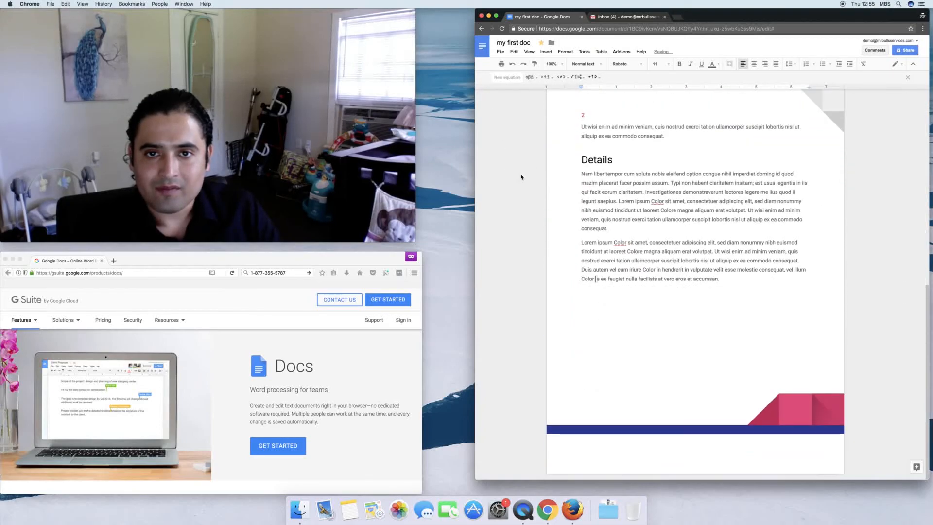
{"action": "left_click", "coordinate": [532, 78]}
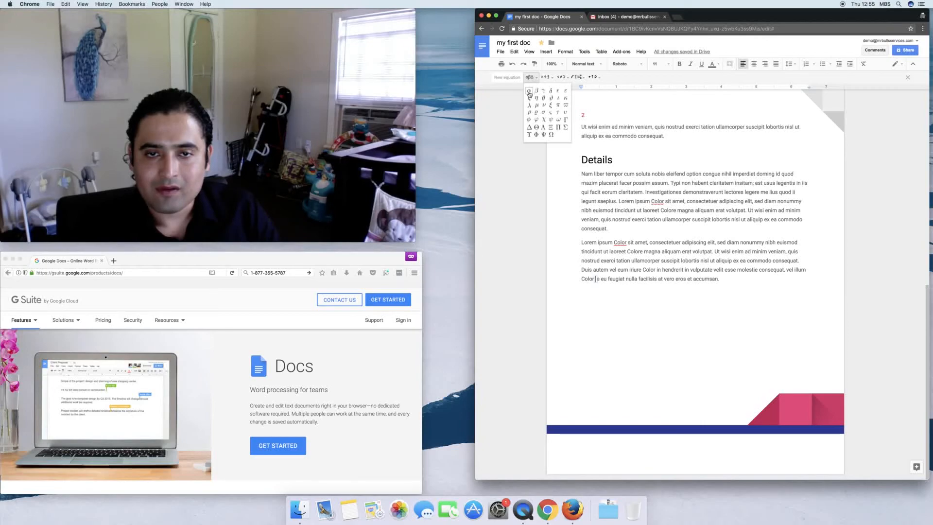
{"action": "left_click", "coordinate": [529, 92]}
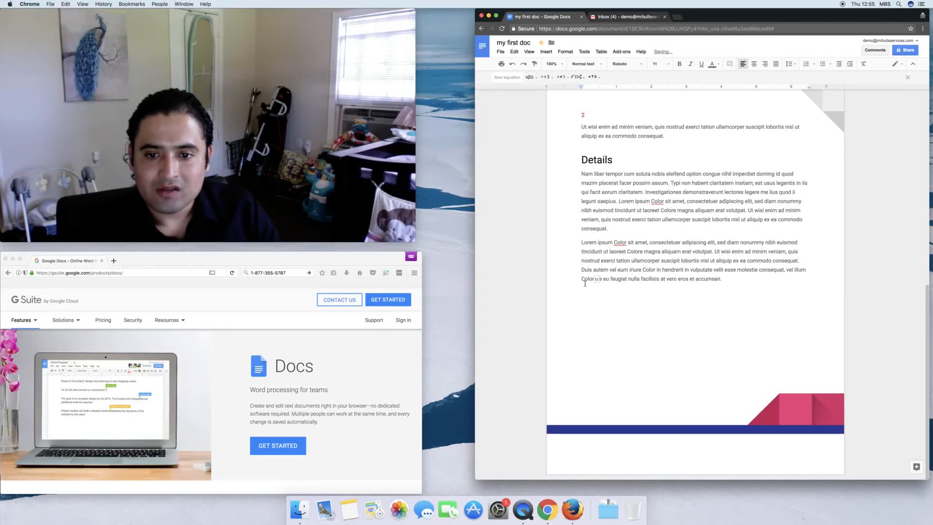
- Delete the equation from the last Details paragraph and hide the equation toolbar
{"action": "key", "text": "BackSpace"}
{"action": "key", "text": "BackSpace"}
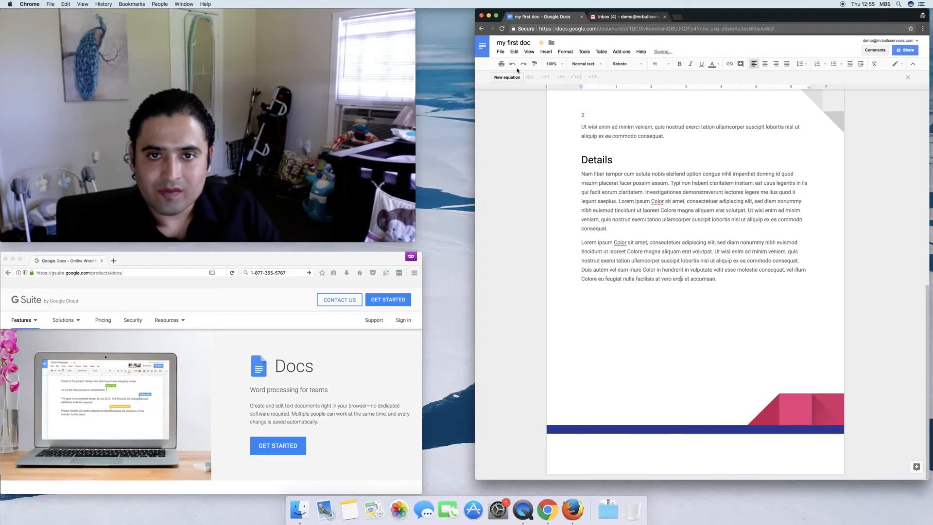
{"action": "left_click", "coordinate": [535, 52]}
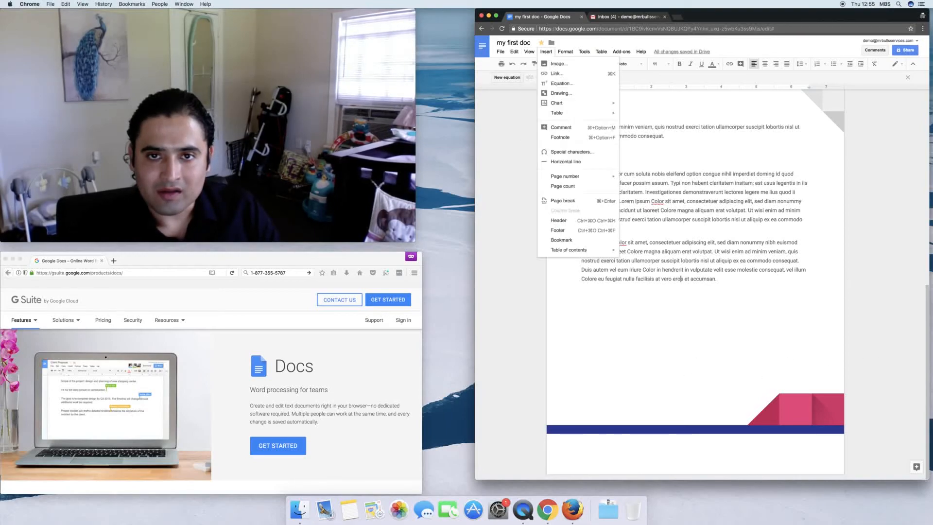
{"action": "left_click", "coordinate": [545, 98]}
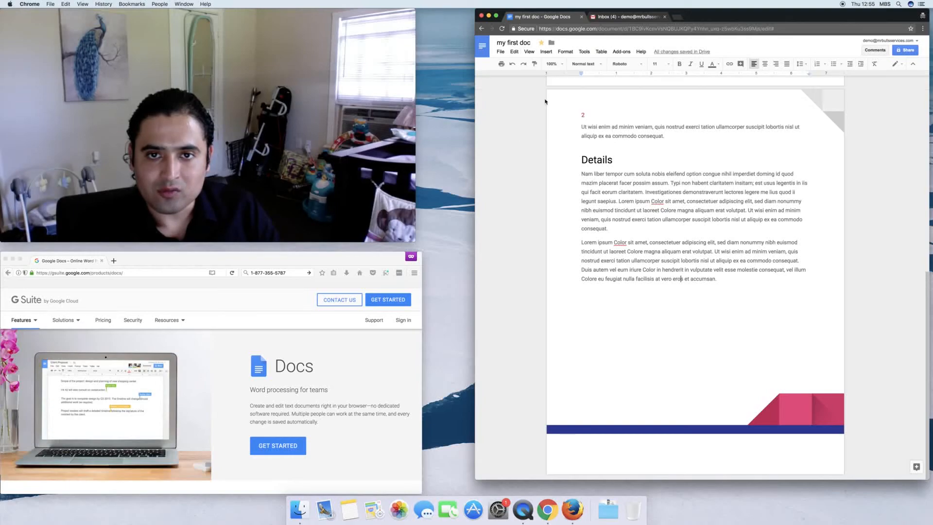
- Switch the document window to compact controls, return to the first page, and restore the full controls
{"action": "left_click", "coordinate": [532, 53]}
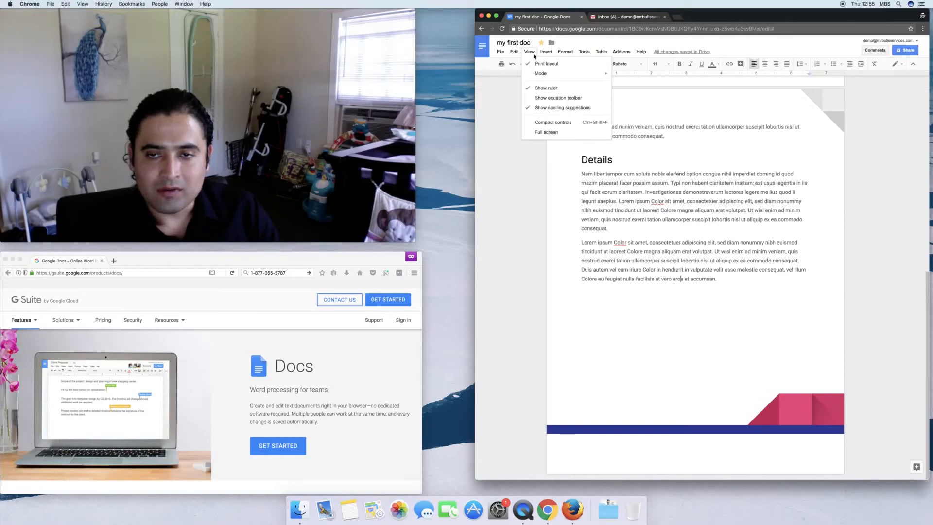
{"action": "left_click", "coordinate": [538, 124]}
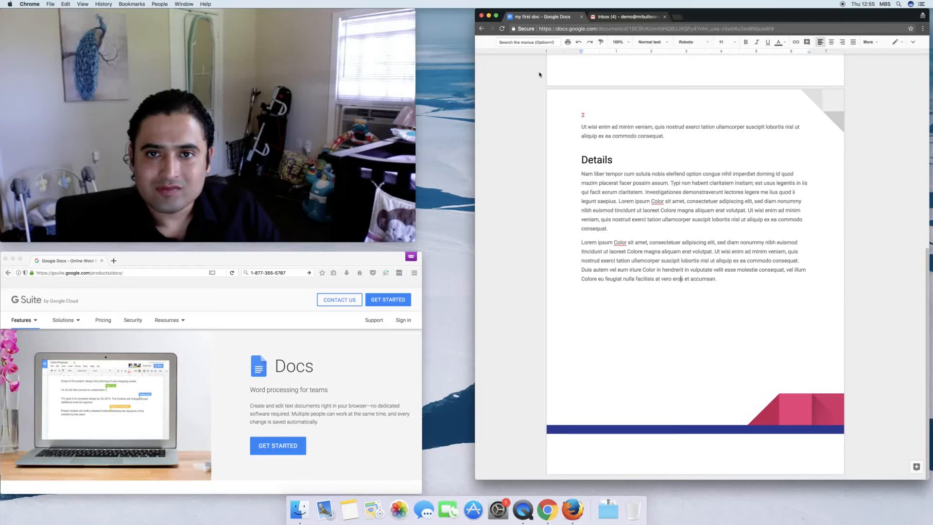
{"action": "scroll", "coordinate": [539, 74], "scroll_direction": "up", "scroll_amount": 10}
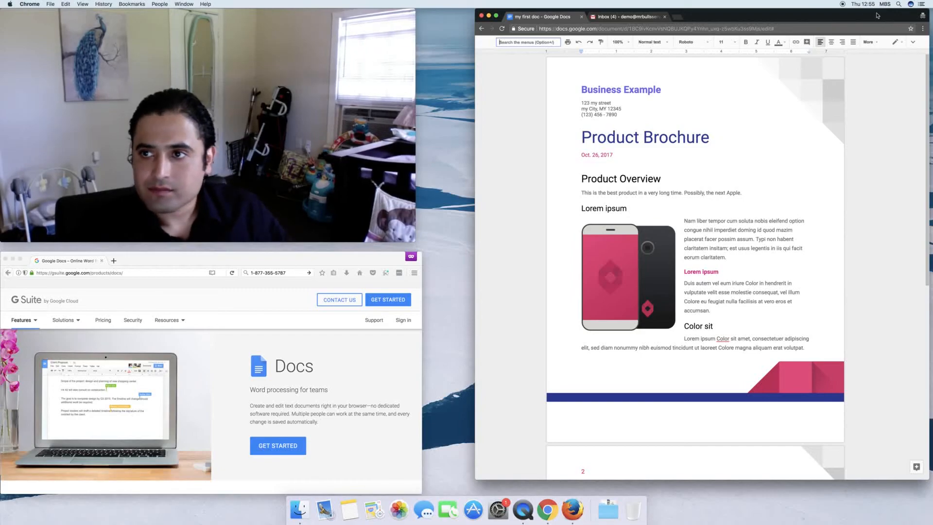
{"action": "left_click", "coordinate": [913, 41]}
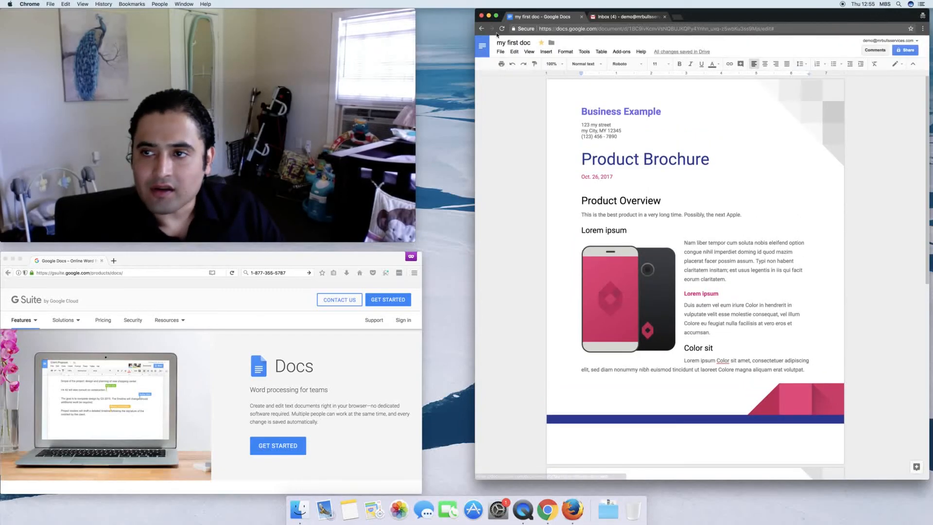
- Hide the title and menu area and bring it back, two times in a row
{"action": "left_click", "coordinate": [913, 64]}
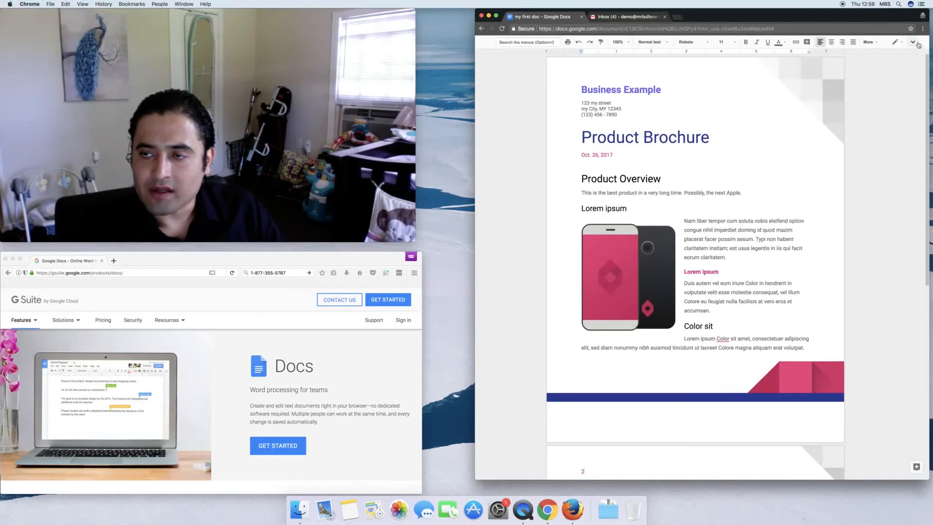
{"action": "left_click", "coordinate": [913, 42]}
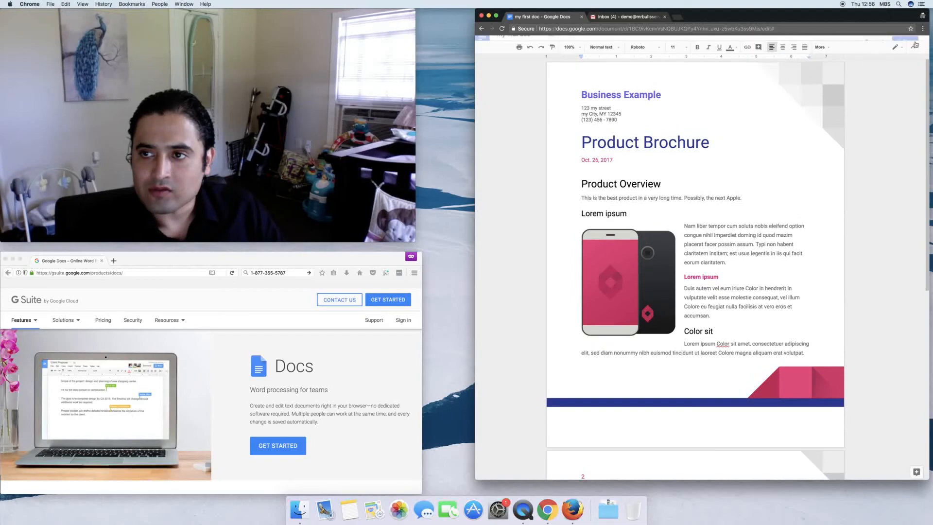
{"action": "left_click", "coordinate": [913, 64]}
{"action": "left_click", "coordinate": [913, 42]}
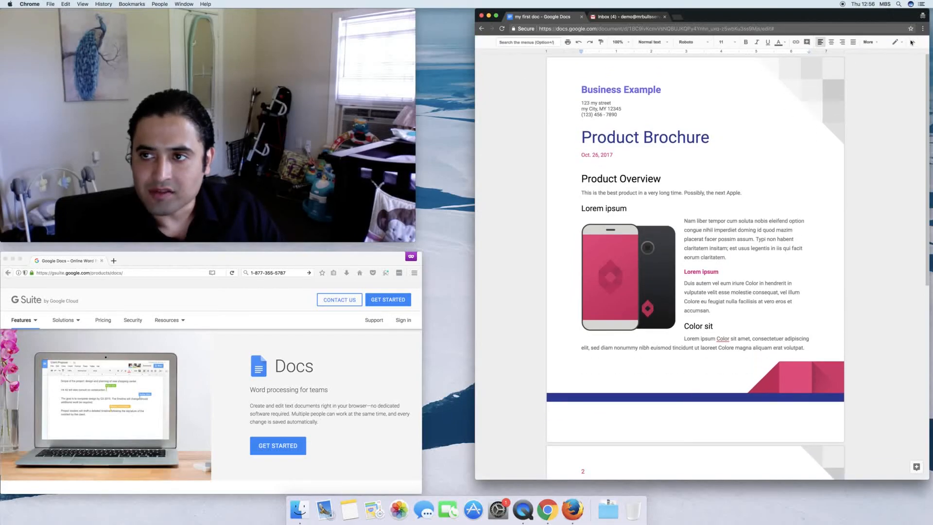
- Check the Compact controls entry, then turn compact controls on and off twice with the document in focus
{"action": "left_click", "coordinate": [530, 52]}
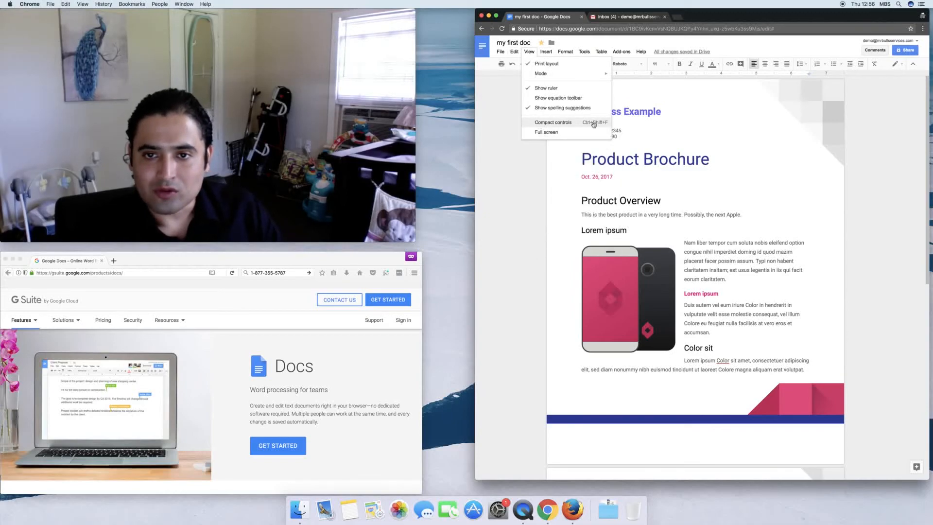
{"action": "left_click", "coordinate": [888, 169]}
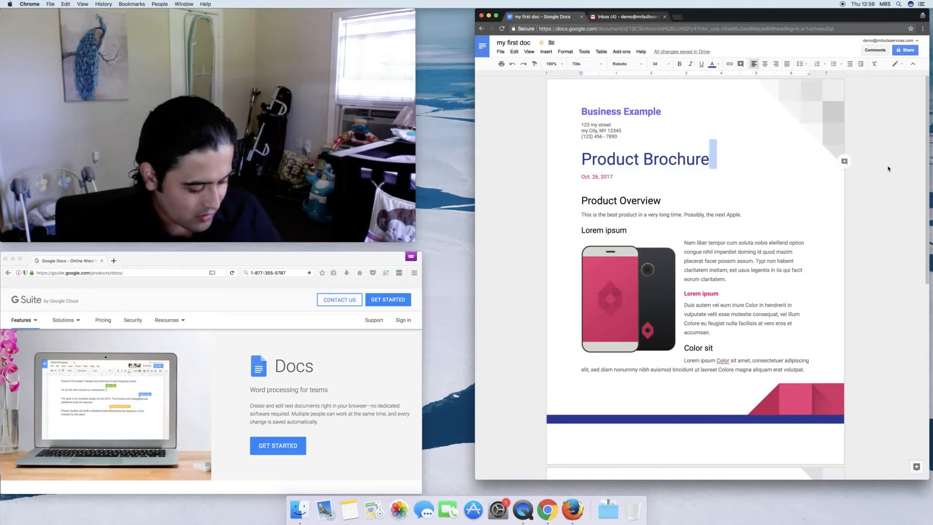
{"action": "key", "text": "ctrl+shift+f"}
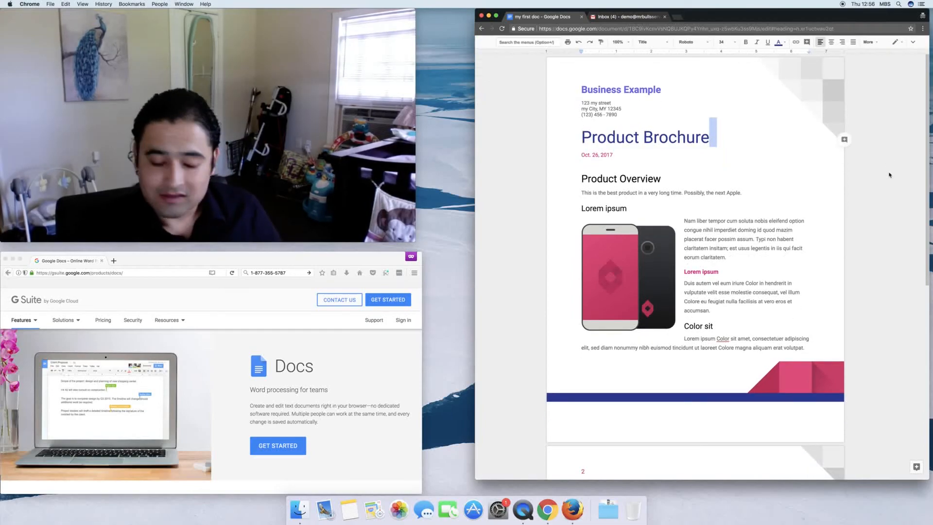
{"action": "key", "text": "ctrl+shift+f"}
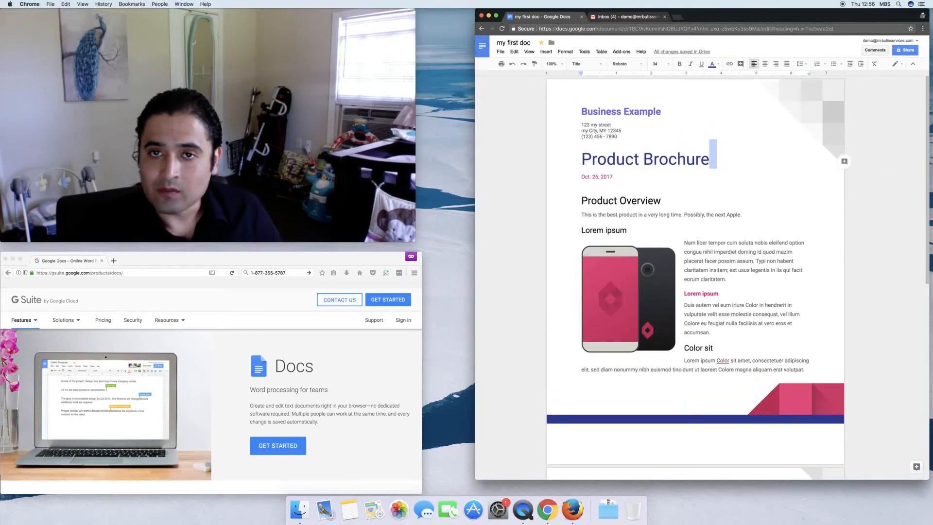
{"action": "left_click", "coordinate": [913, 64]}
{"action": "left_click", "coordinate": [914, 44]}
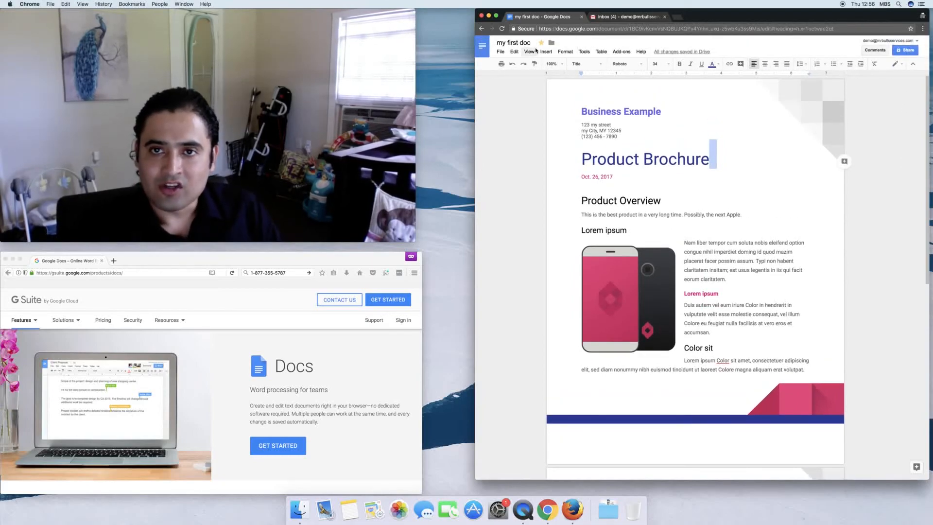
- Insert page numbers in the document header, check them on both pages, and return to the first page's title
{"action": "left_click", "coordinate": [530, 52]}
{"action": "mouse_move", "coordinate": [545, 50]}
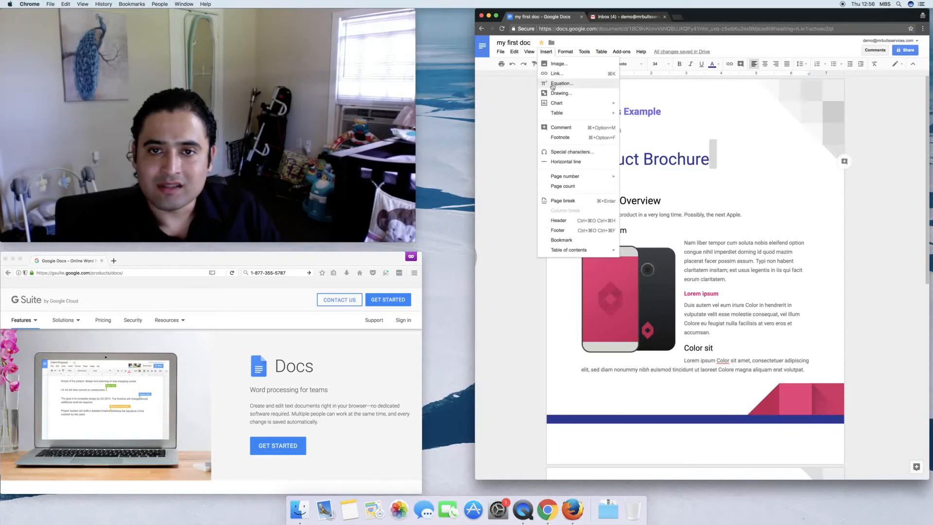
{"action": "mouse_move", "coordinate": [559, 104]}
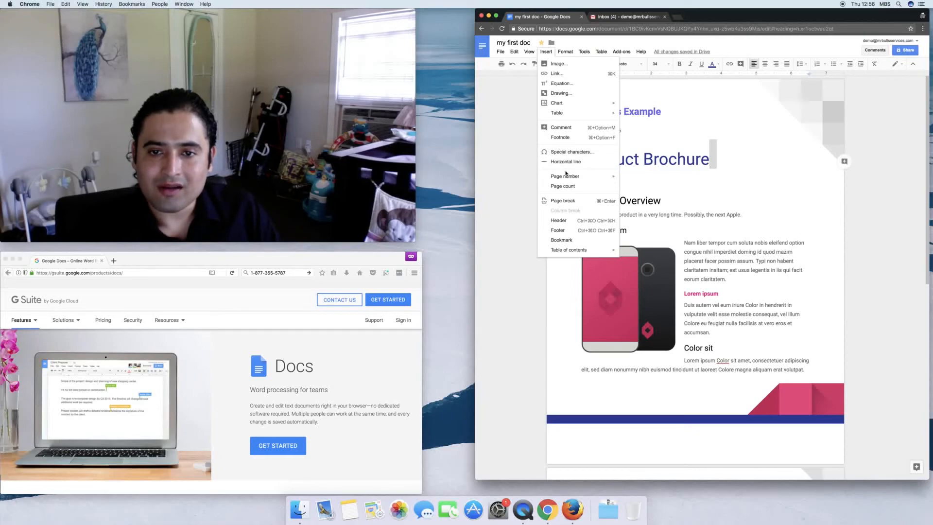
{"action": "mouse_move", "coordinate": [566, 177]}
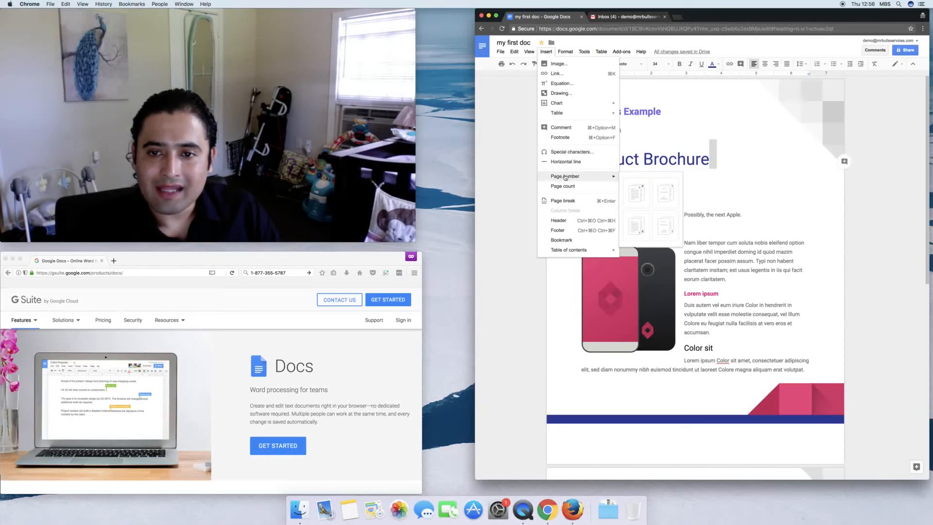
{"action": "left_click", "coordinate": [657, 195]}
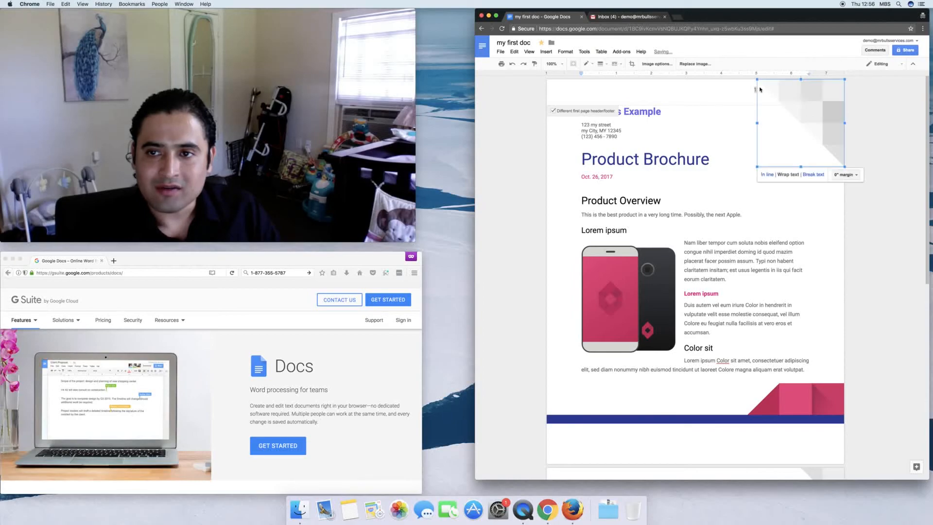
{"action": "scroll", "coordinate": [649, 206], "scroll_direction": "down", "scroll_amount": 3}
{"action": "scroll", "coordinate": [648, 206], "scroll_direction": "down", "scroll_amount": 9}
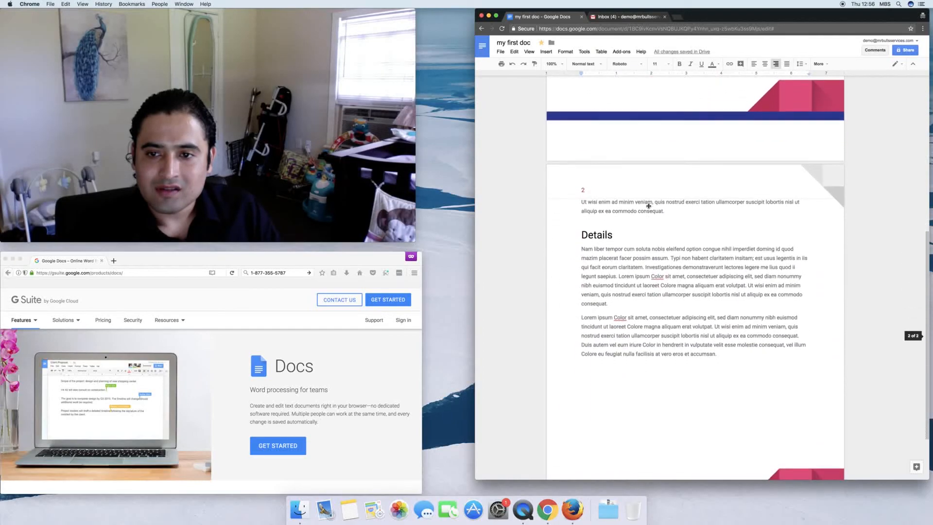
{"action": "left_click", "coordinate": [582, 164]}
{"action": "scroll", "coordinate": [582, 200], "scroll_direction": "down", "scroll_amount": 2}
{"action": "scroll", "coordinate": [583, 200], "scroll_direction": "up", "scroll_amount": 8}
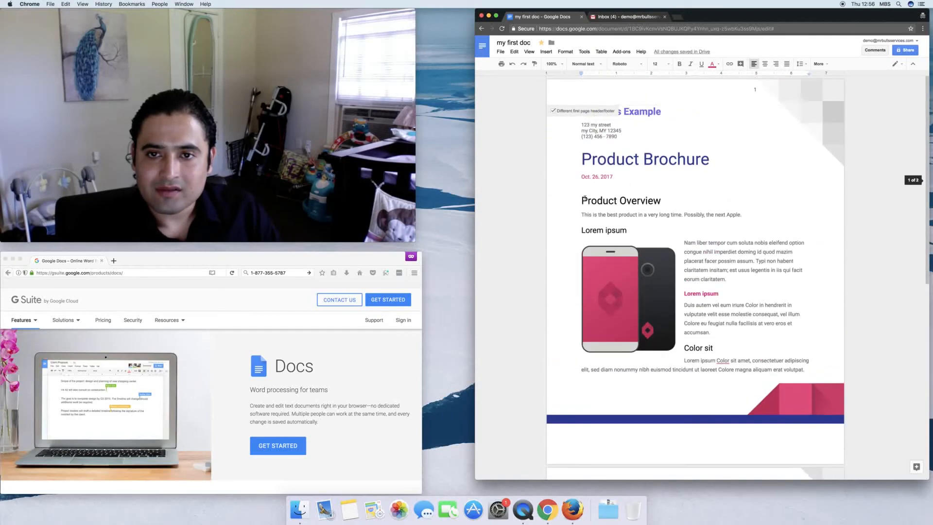
{"action": "left_click", "coordinate": [552, 163]}
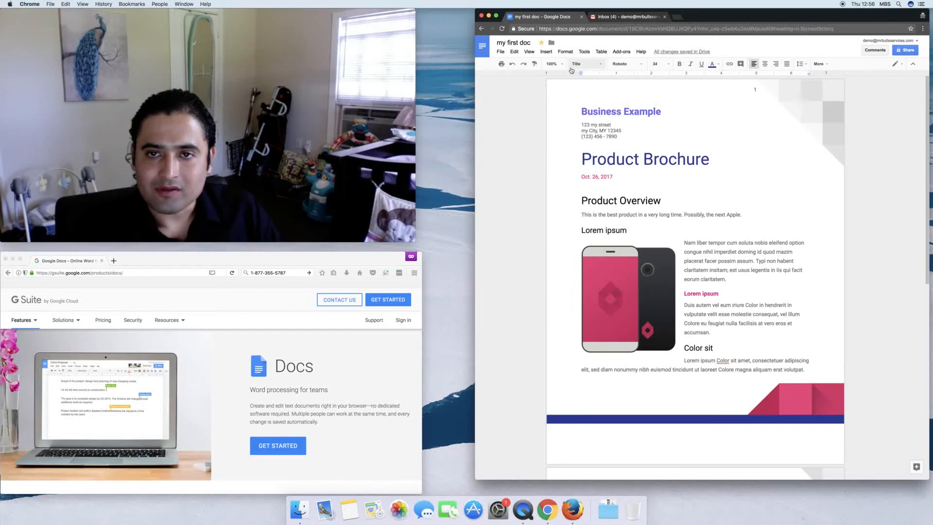
- Insert page numbers in the document footer, starting on the first page
{"action": "left_click", "coordinate": [546, 51]}
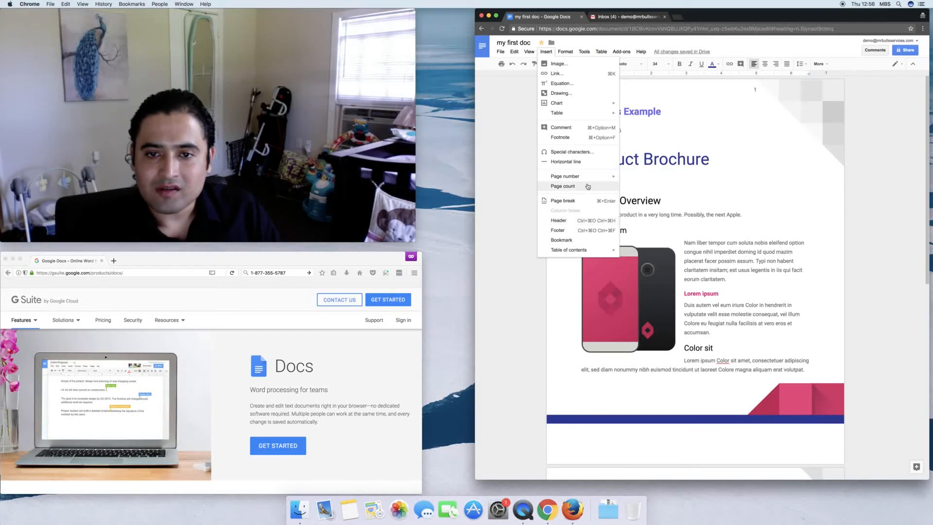
{"action": "mouse_move", "coordinate": [574, 177]}
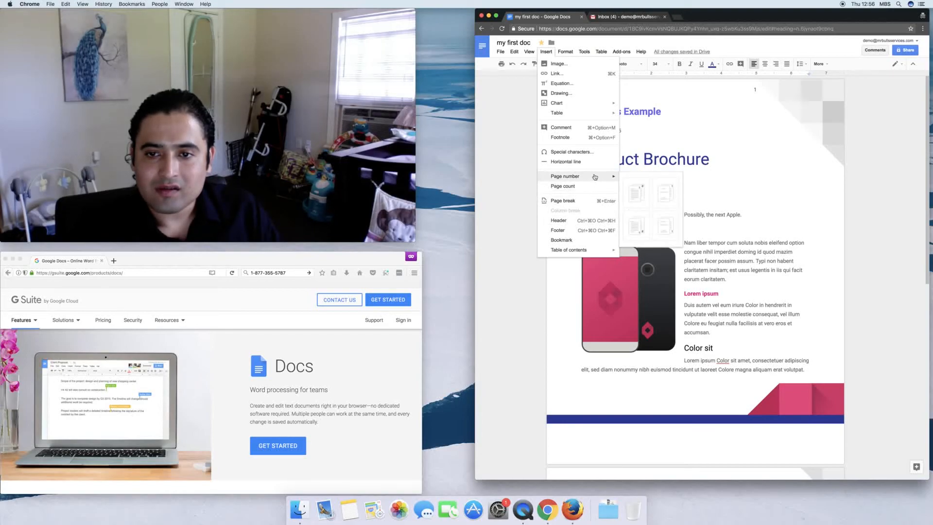
{"action": "left_click", "coordinate": [633, 218]}
{"action": "scroll", "coordinate": [600, 220], "scroll_direction": "down", "scroll_amount": 2}
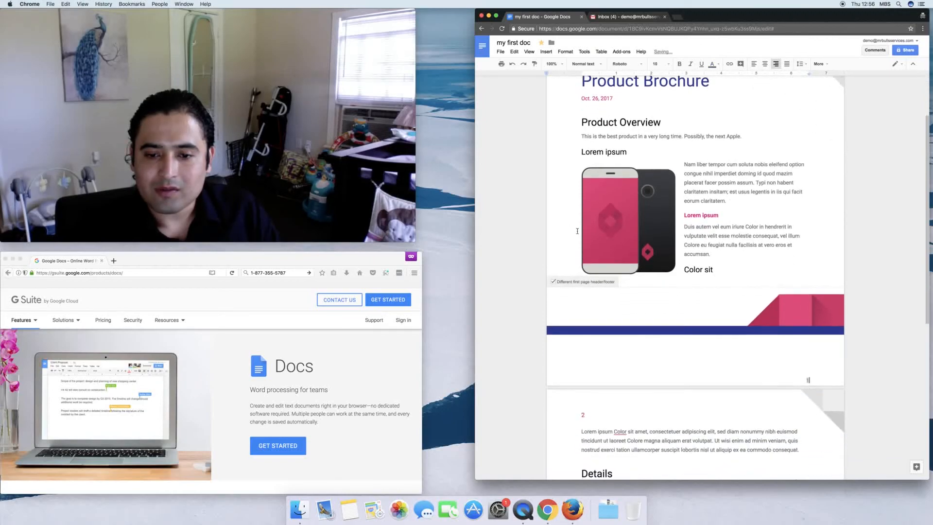
{"action": "left_click", "coordinate": [545, 230]}
- Delete the page number from the first page's header
{"action": "scroll", "coordinate": [744, 97], "scroll_direction": "up", "scroll_amount": 2}
{"action": "left_click", "coordinate": [756, 90]}
{"action": "double_click", "coordinate": [756, 90]}
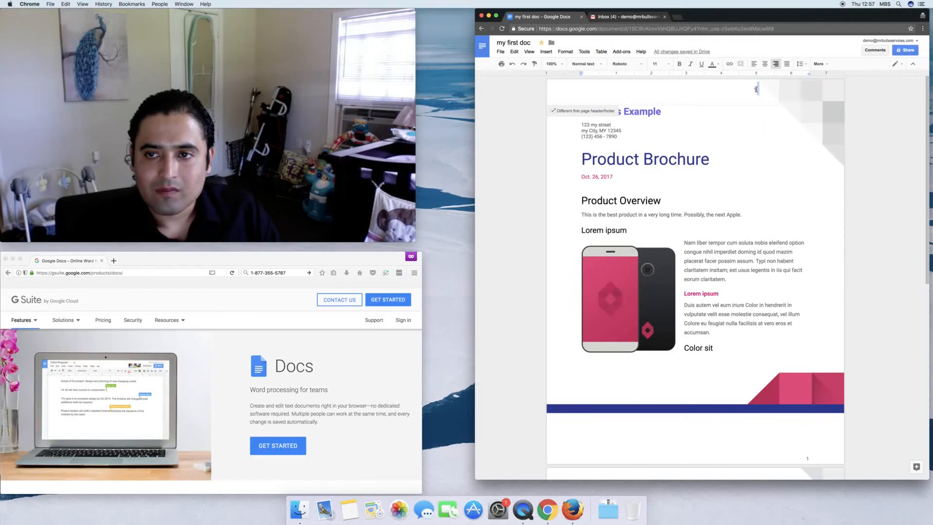
{"action": "left_click", "coordinate": [754, 89]}
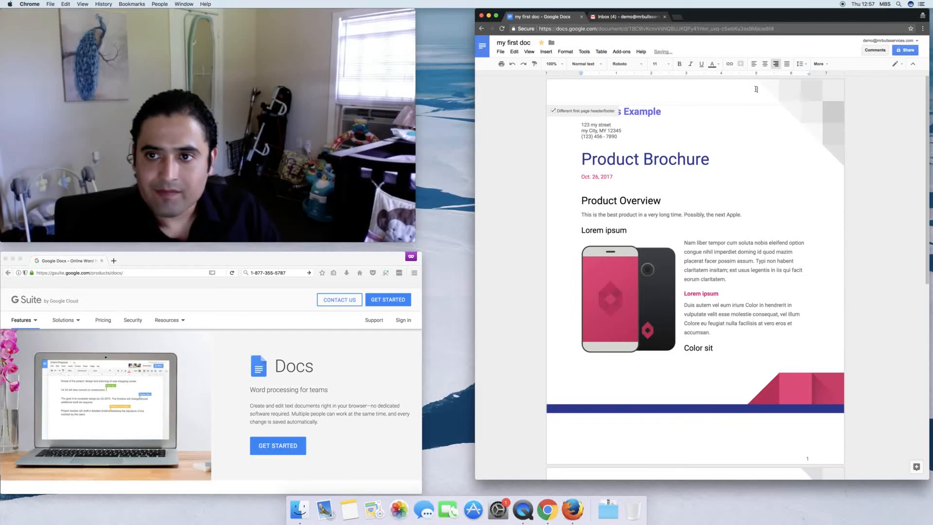
- Insert the page count in front of the Product Brochure title and delete it again
{"action": "left_click", "coordinate": [579, 159]}
{"action": "left_click", "coordinate": [547, 52]}
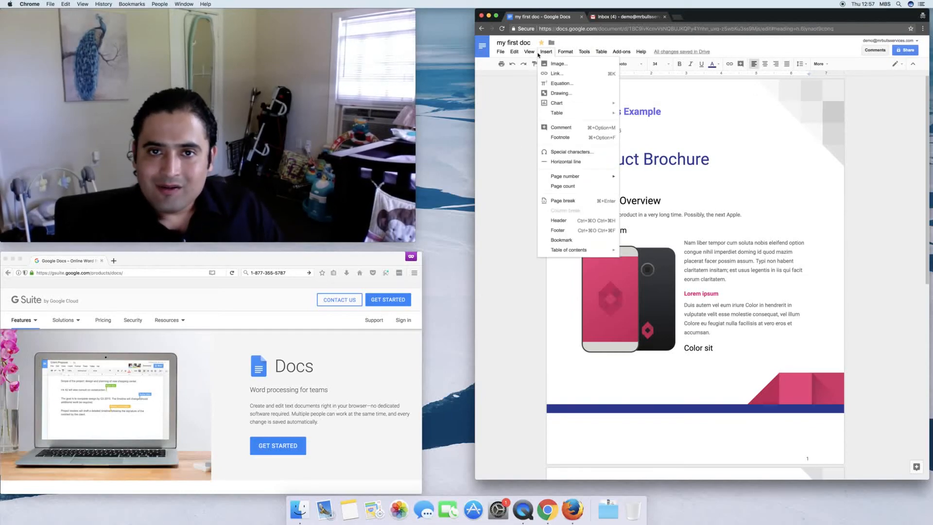
{"action": "mouse_move", "coordinate": [568, 175]}
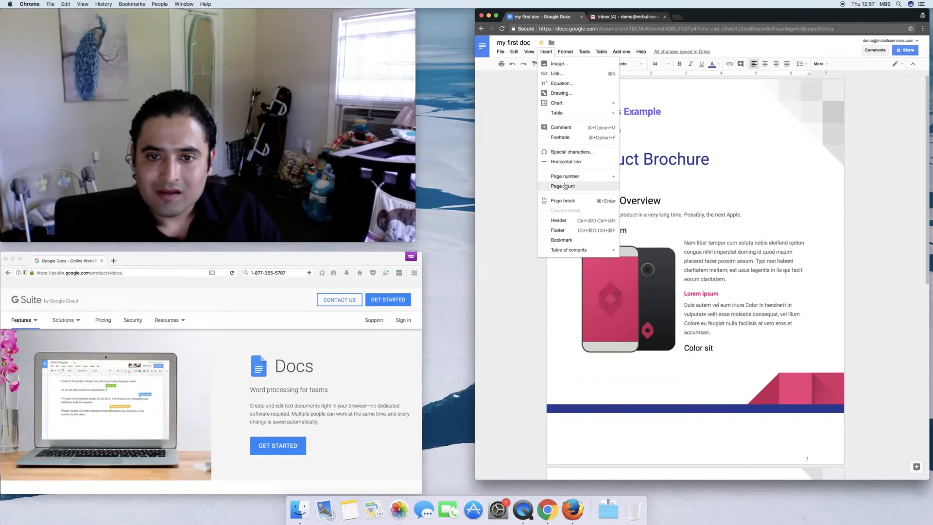
{"action": "left_click", "coordinate": [566, 186]}
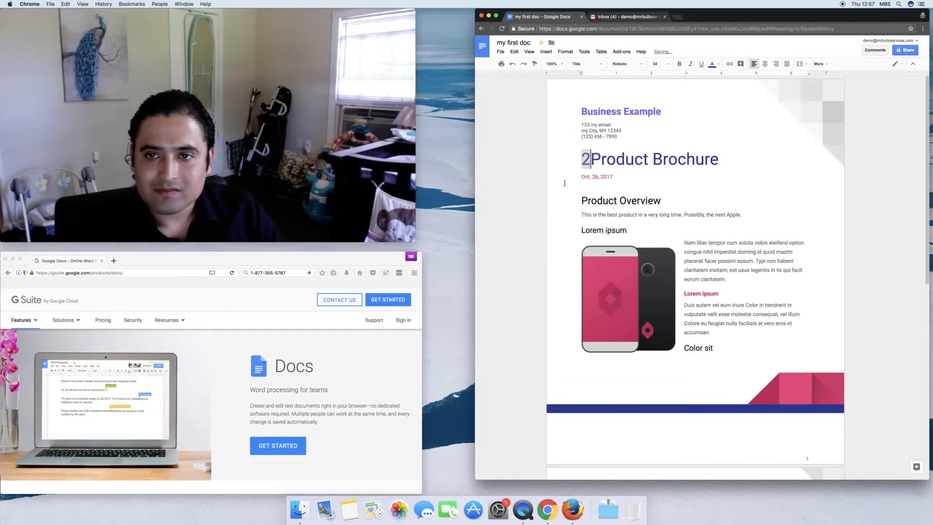
{"action": "key", "text": "BackSpace"}
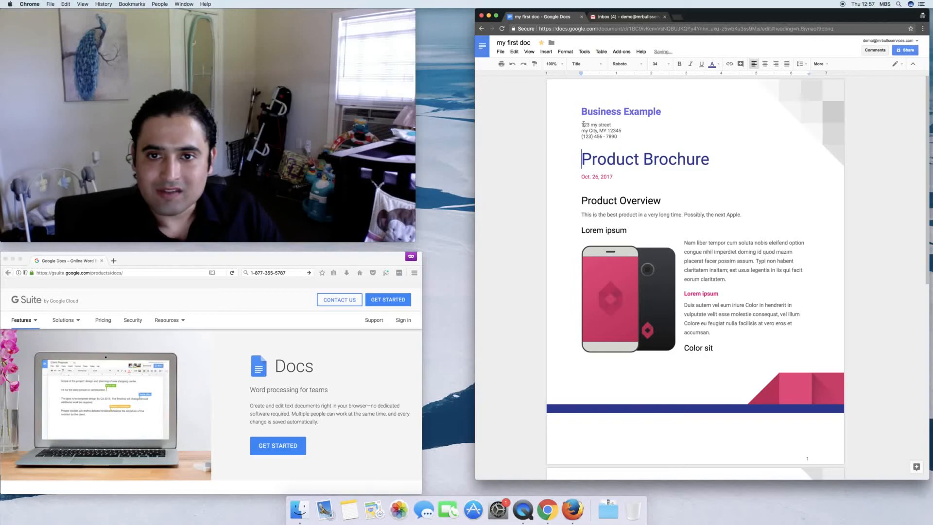
- Select the text from Business Example to the end of the document, replace it with the page count, and undo the replacement
{"action": "left_click_drag", "start_coordinate": [581, 111], "coordinate": [763, 509]}
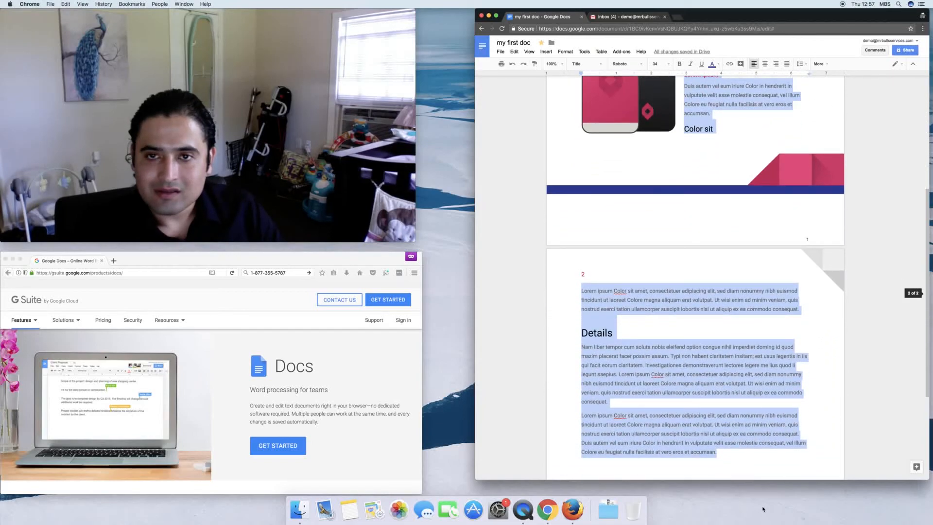
{"action": "scroll", "coordinate": [584, 224], "scroll_direction": "down", "scroll_amount": 3}
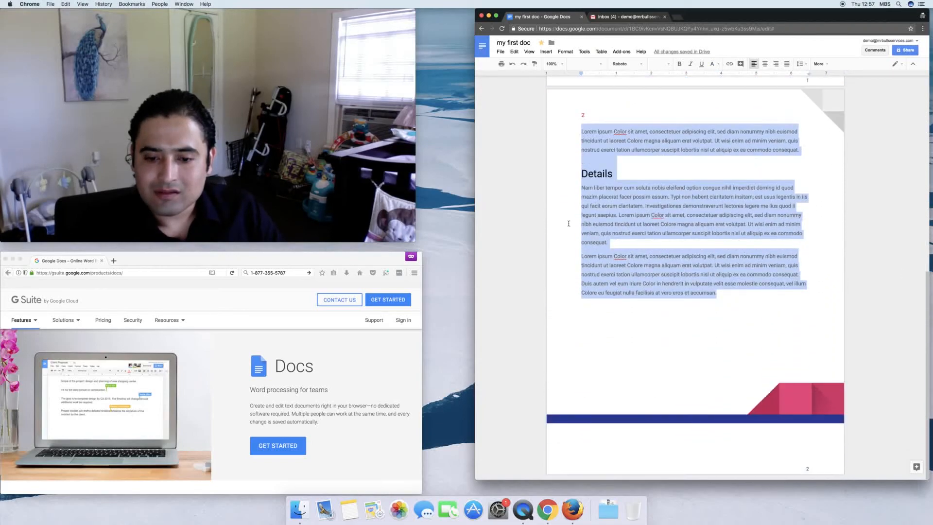
{"action": "left_click", "coordinate": [565, 51]}
{"action": "mouse_move", "coordinate": [546, 55]}
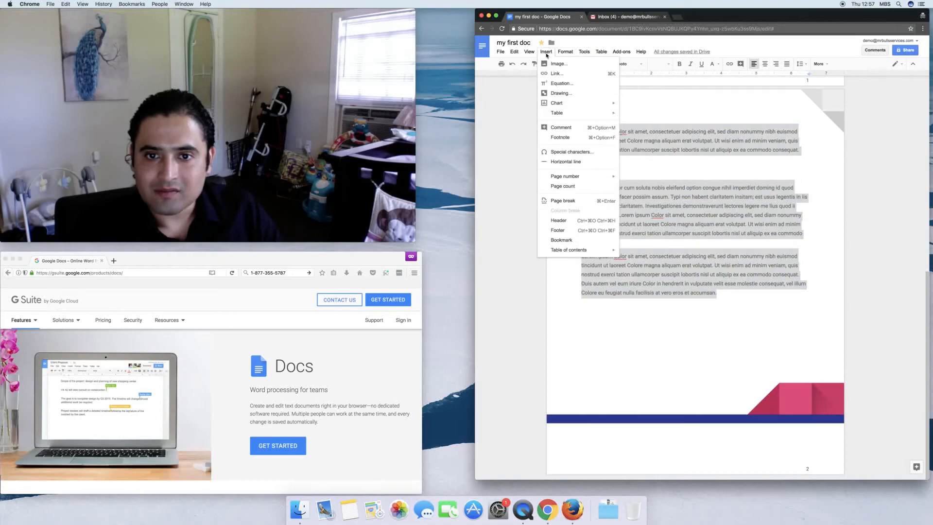
{"action": "left_click", "coordinate": [575, 187]}
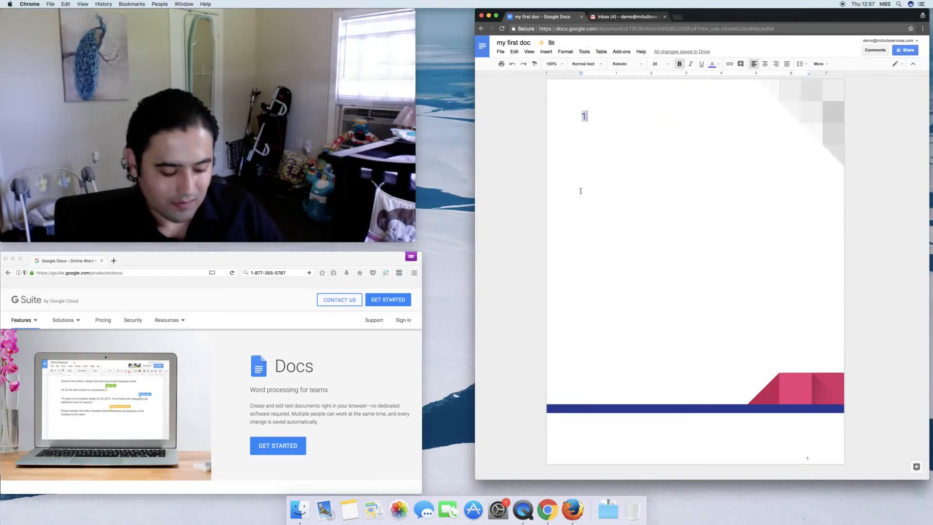
{"action": "key", "text": "super+z"}
{"action": "scroll", "coordinate": [569, 210], "scroll_direction": "down", "scroll_amount": 3}
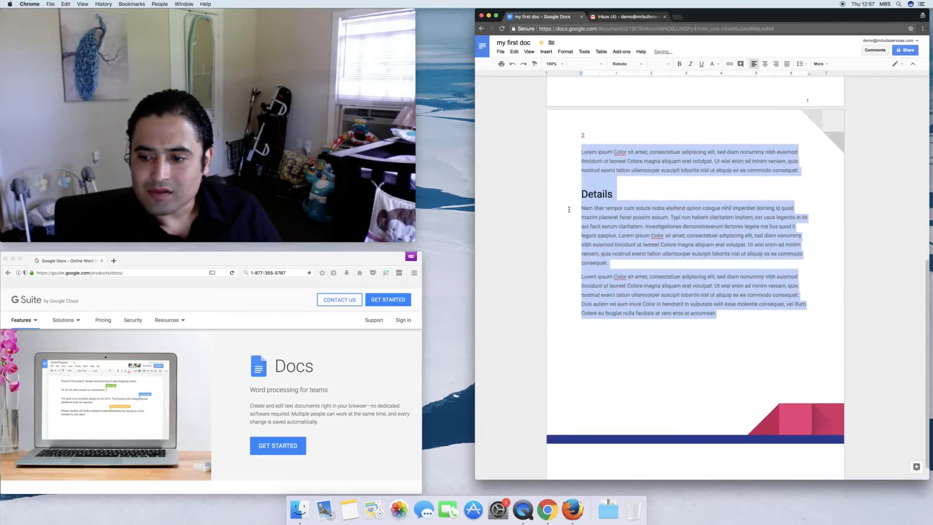
{"action": "right_click", "coordinate": [632, 210]}
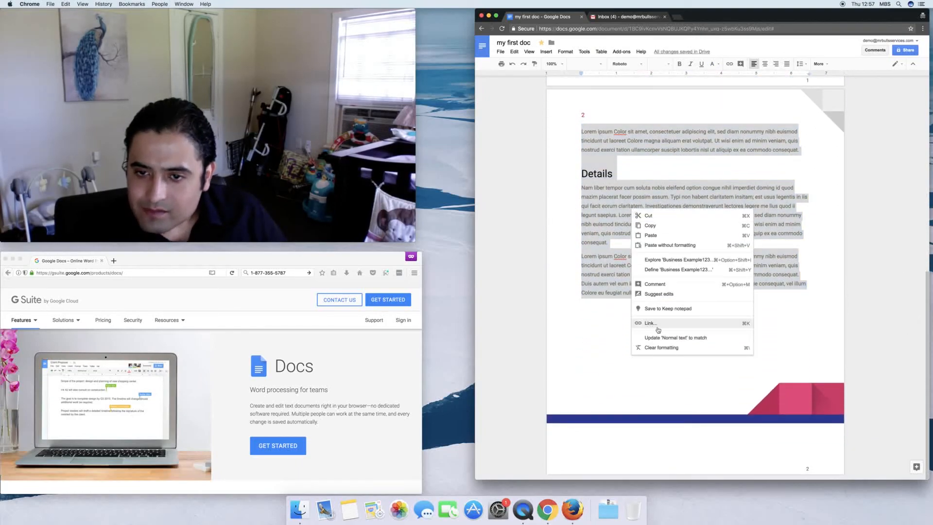
{"action": "left_click", "coordinate": [573, 209]}
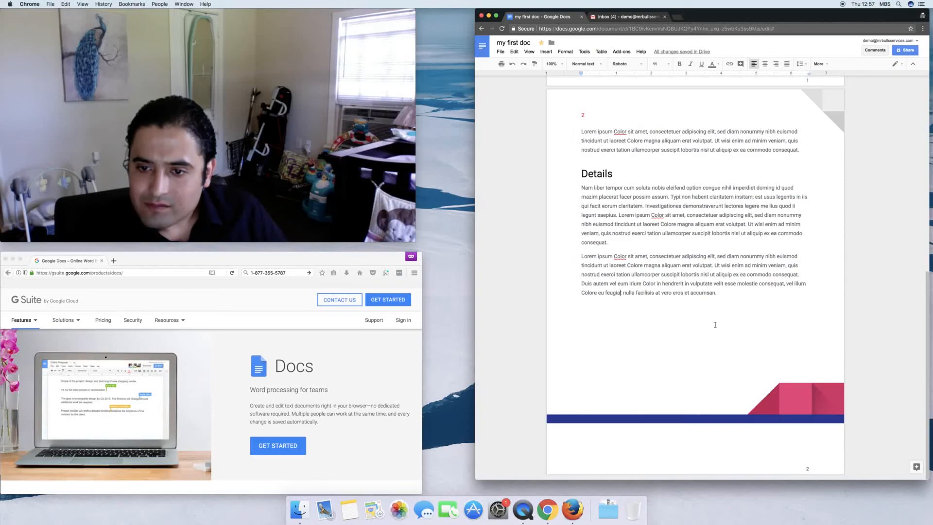
- Insert the page count at the end of the last Details paragraph and remove it
{"action": "left_click", "coordinate": [739, 303]}
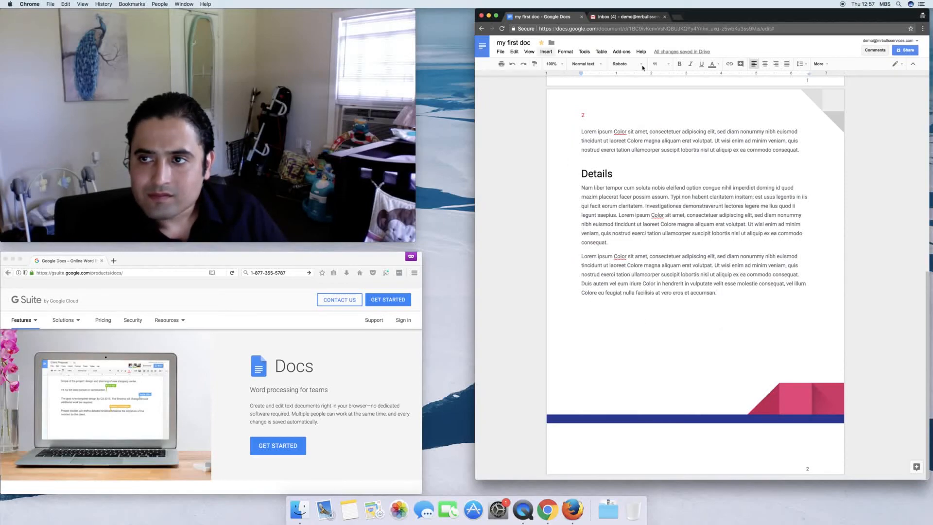
{"action": "left_click", "coordinate": [546, 52]}
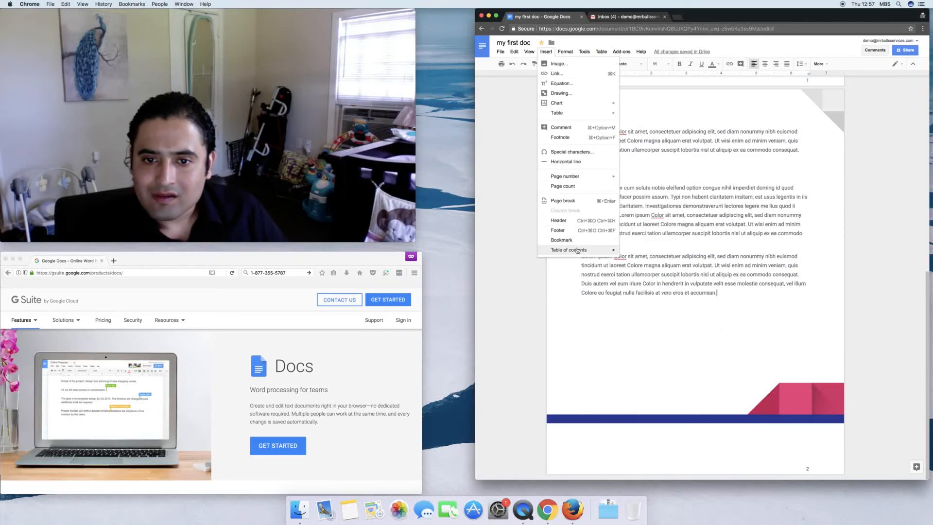
{"action": "left_click", "coordinate": [563, 187]}
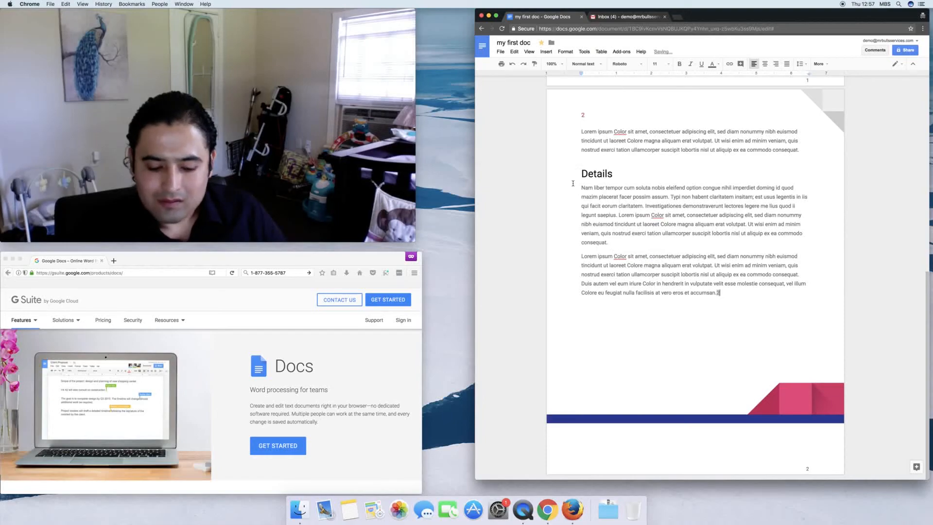
{"action": "key", "text": "BackSpace"}
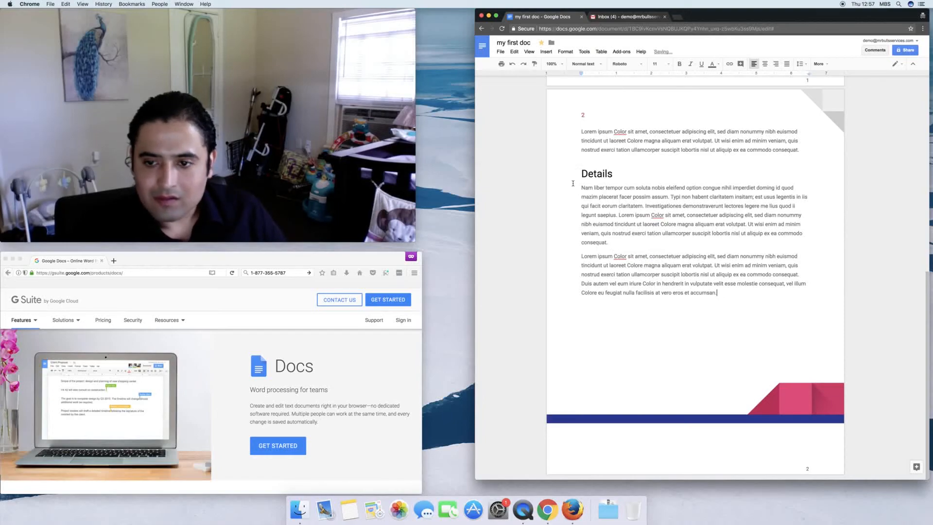
- Look at the table of contents layouts and the link entry box, then close the box without adding a link
{"action": "left_click", "coordinate": [543, 51]}
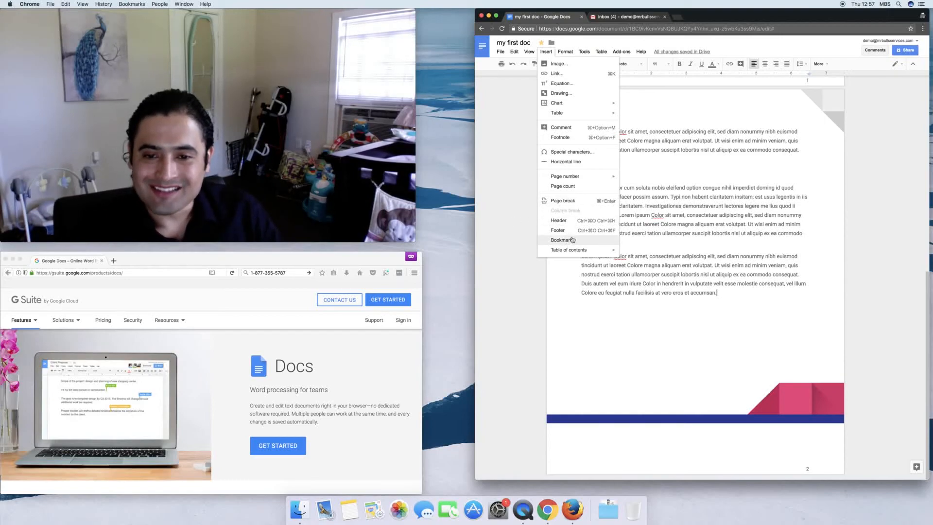
{"action": "mouse_move", "coordinate": [586, 254]}
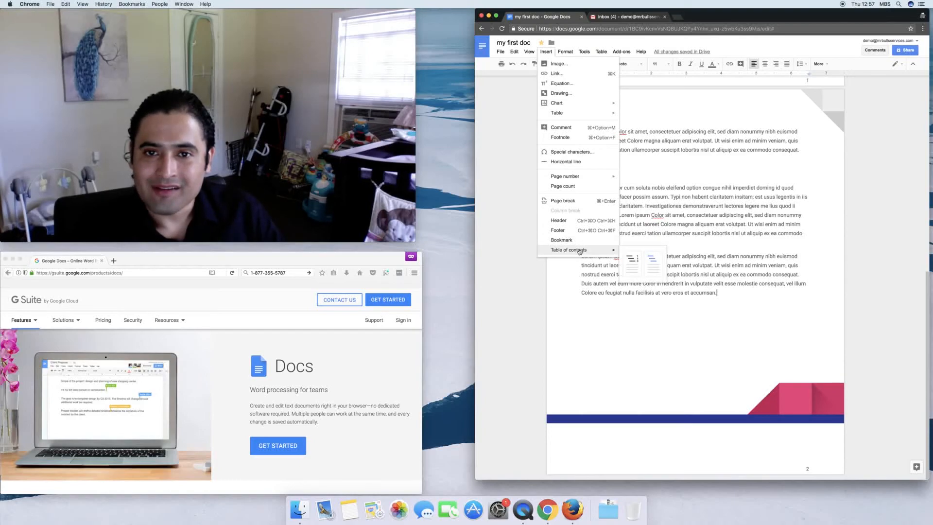
{"action": "left_click", "coordinate": [559, 73]}
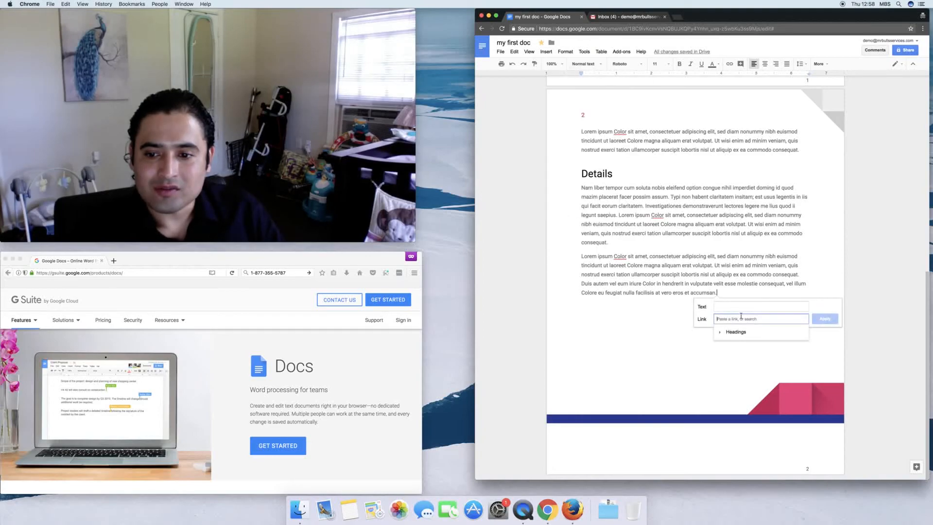
{"action": "left_click", "coordinate": [640, 338]}
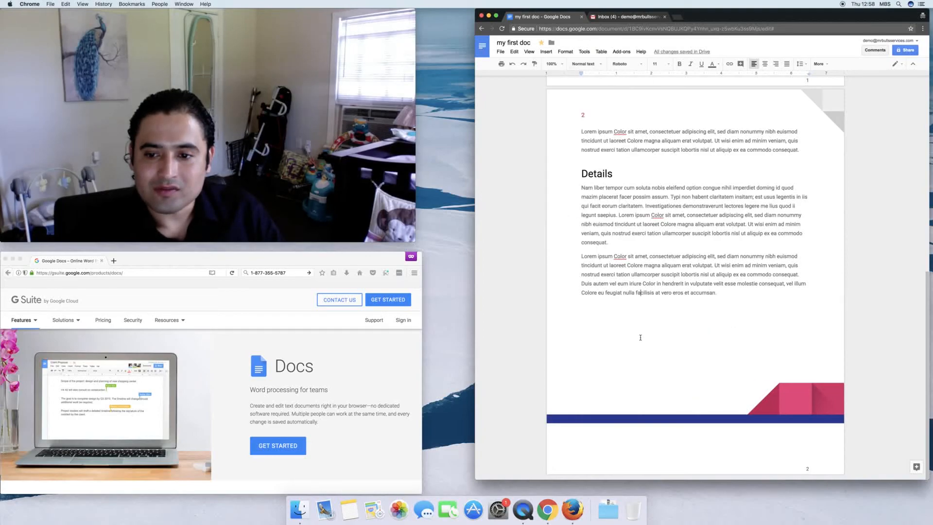
{"action": "scroll", "coordinate": [746, 311], "scroll_direction": "up", "scroll_amount": 10}
{"action": "scroll", "coordinate": [747, 319], "scroll_direction": "down", "scroll_amount": 9}
{"action": "scroll", "coordinate": [747, 321], "scroll_direction": "down", "scroll_amount": 2}
- Add two blank lines after the last Details paragraph
{"action": "left_click", "coordinate": [747, 321]}
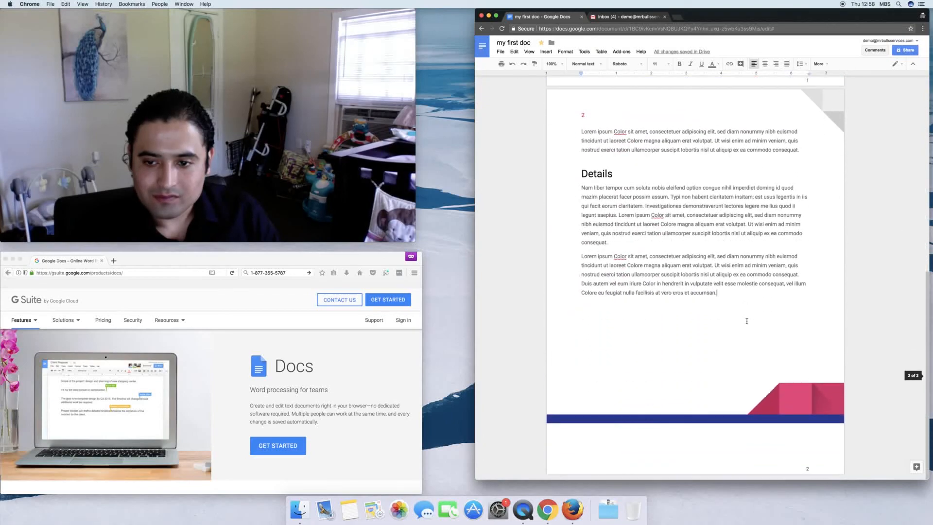
{"action": "key", "text": "Return"}
{"action": "key", "text": "Return"}
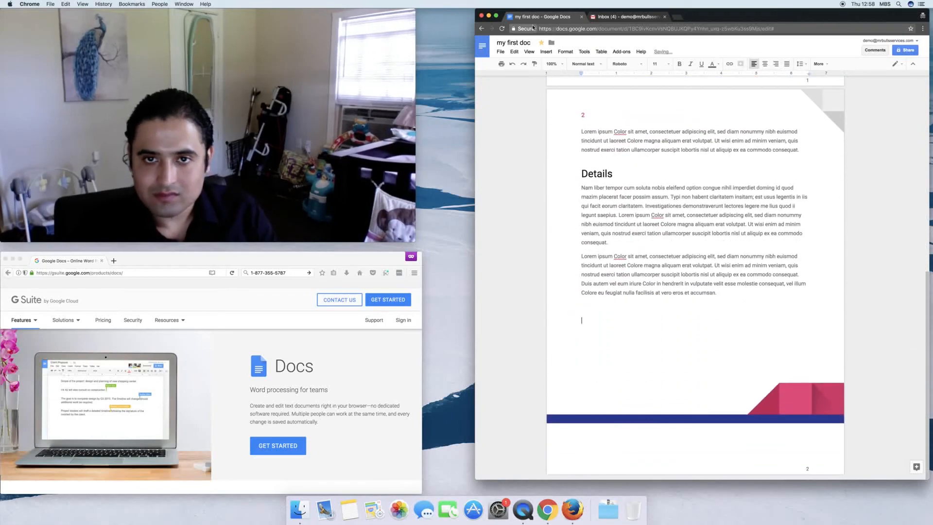
- Look through the image sources, including Google Drive's own and shared files and the snapshot option, then close without inserting an image
{"action": "left_click", "coordinate": [547, 51]}
{"action": "left_click", "coordinate": [566, 68]}
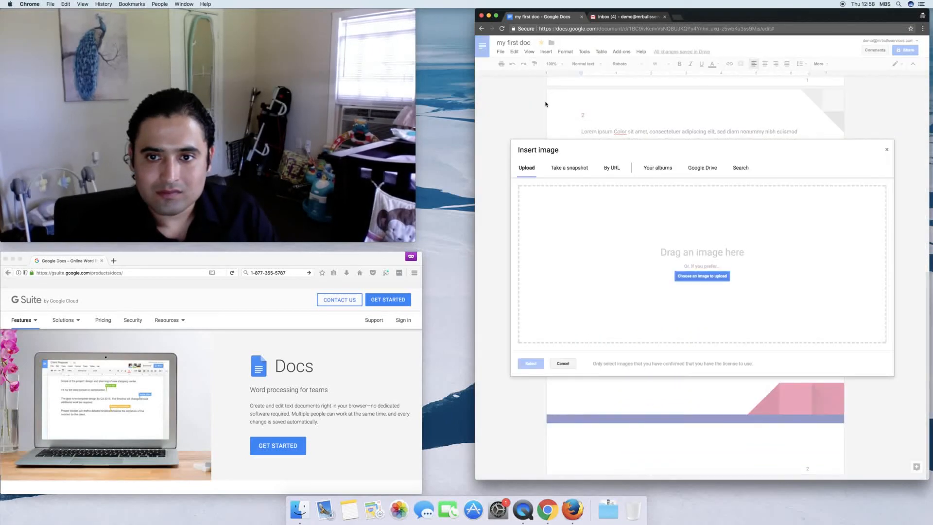
{"action": "left_click", "coordinate": [567, 166]}
{"action": "left_click", "coordinate": [702, 168]}
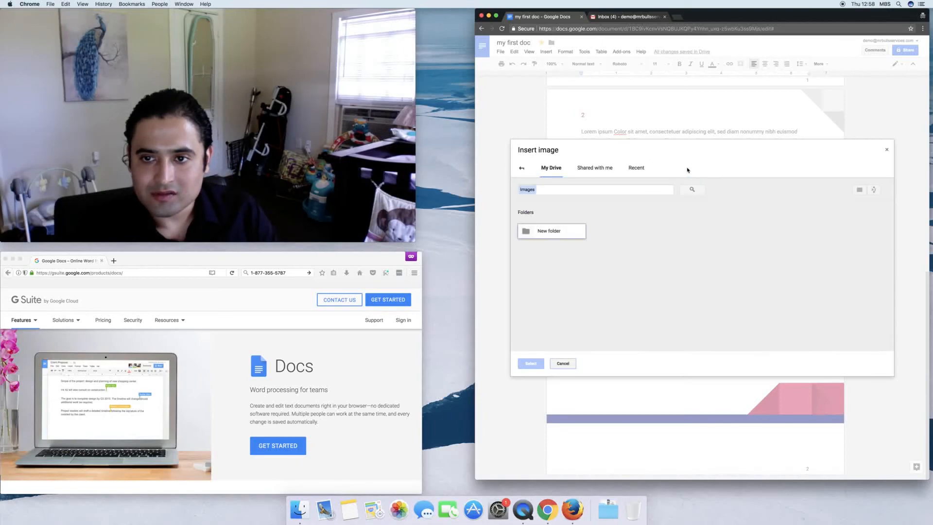
{"action": "left_click", "coordinate": [578, 168]}
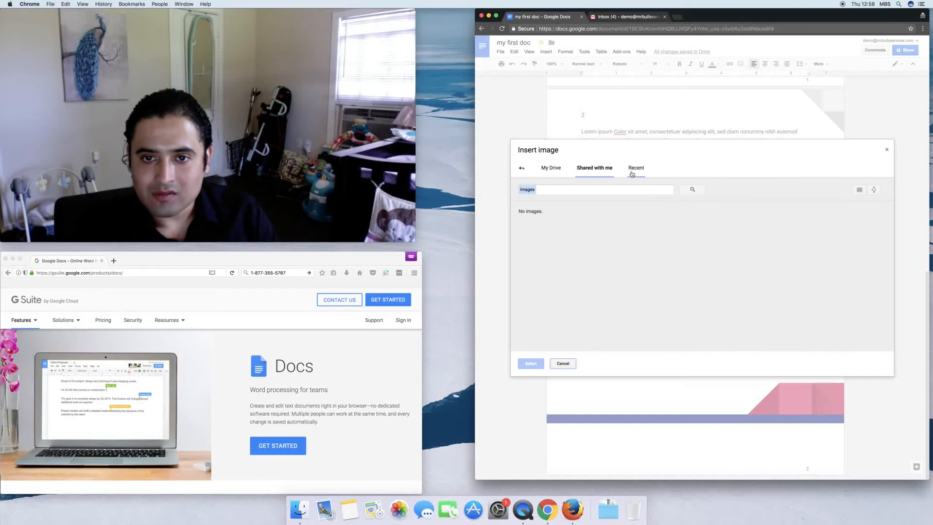
{"action": "left_click", "coordinate": [552, 167]}
{"action": "left_click", "coordinate": [523, 168]}
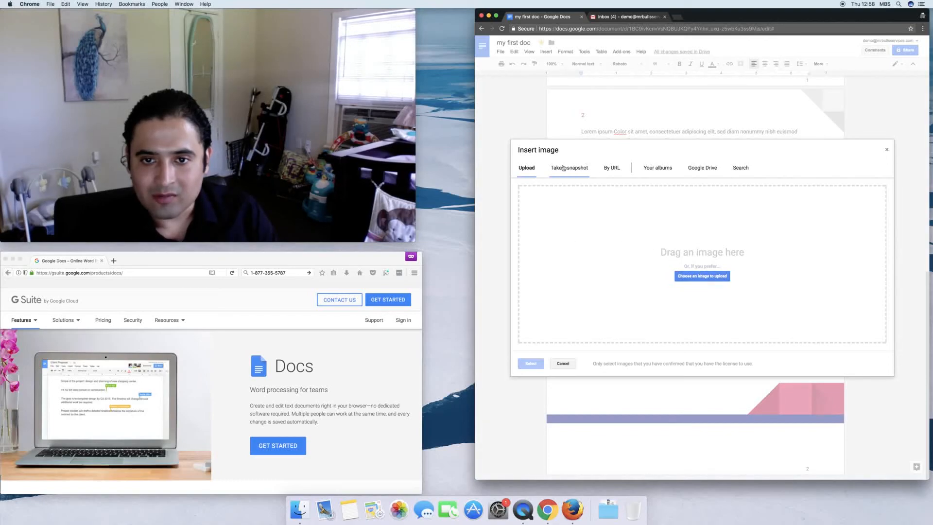
{"action": "left_click", "coordinate": [564, 168]}
{"action": "left_click", "coordinate": [888, 150]}
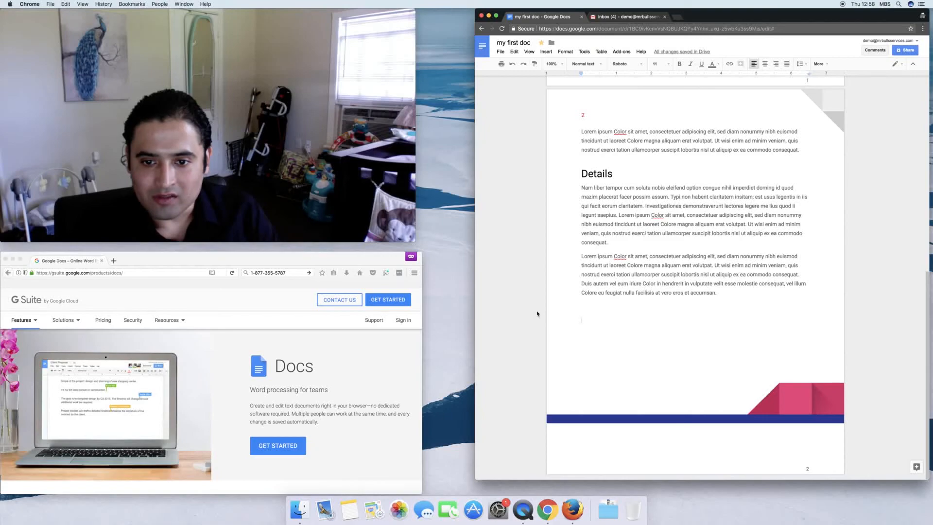
- Link the text "ccumsan" at the end of the last Details paragraph to google.com
{"action": "left_click_drag", "start_coordinate": [604, 327], "coordinate": [584, 324]}
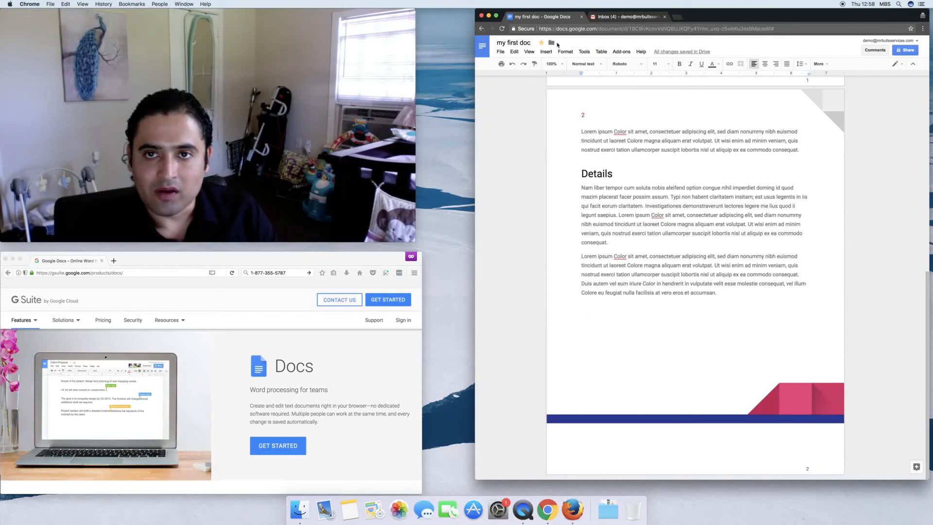
{"action": "left_click", "coordinate": [529, 52]}
{"action": "left_click", "coordinate": [546, 52]}
{"action": "left_click", "coordinate": [547, 53]}
{"action": "left_click_drag", "start_coordinate": [722, 233], "coordinate": [711, 248]}
{"action": "left_click", "coordinate": [693, 292]}
{"action": "left_click_drag", "start_coordinate": [693, 293], "coordinate": [711, 294]}
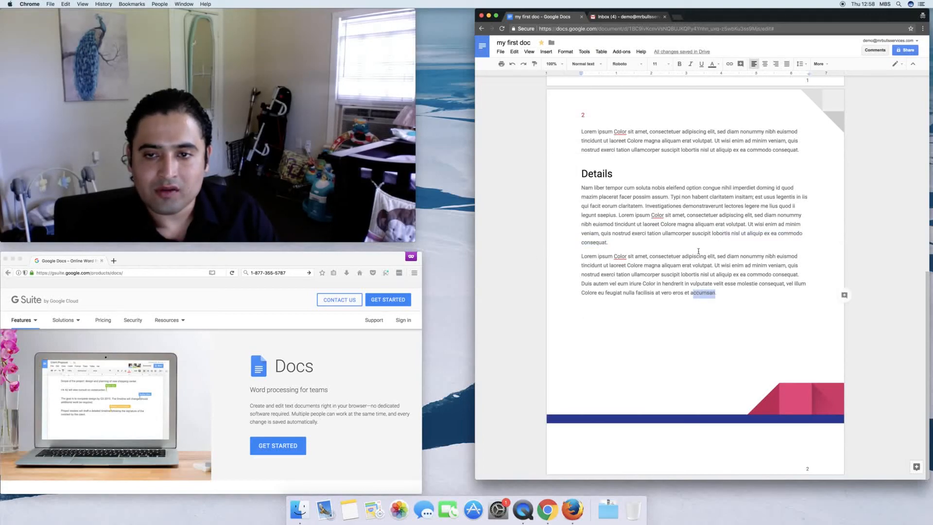
{"action": "left_click", "coordinate": [529, 51]}
{"action": "left_click", "coordinate": [547, 52]}
{"action": "type", "text": "google.com"}
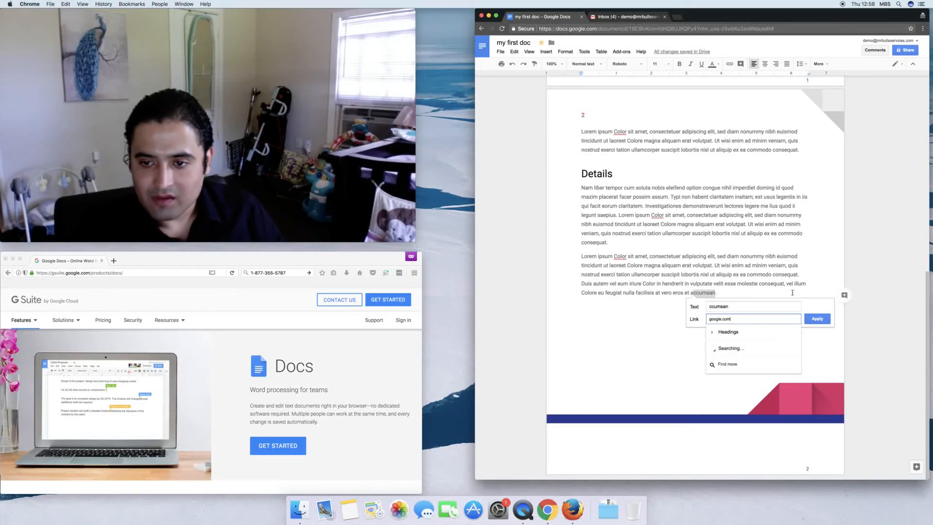
{"action": "left_click", "coordinate": [821, 321]}
{"action": "left_click", "coordinate": [700, 354]}
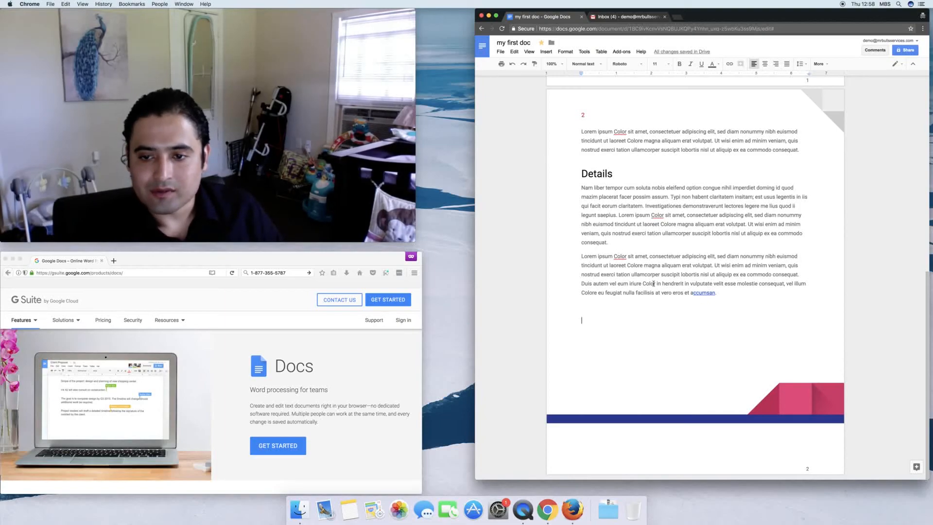
{"action": "double_click", "coordinate": [691, 293]}
- Look at the available chart types and the empty drawing canvas, then close it without drawing anything
{"action": "left_click", "coordinate": [728, 293]}
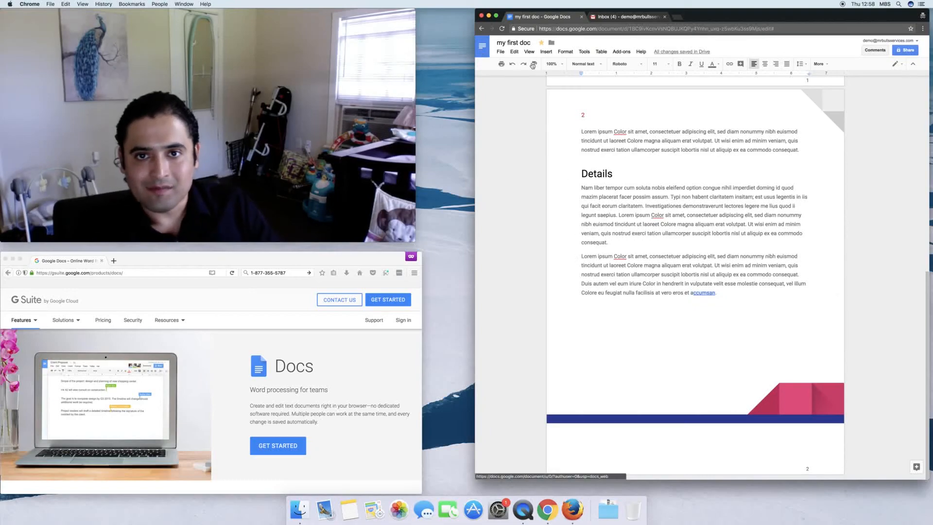
{"action": "left_click", "coordinate": [546, 51]}
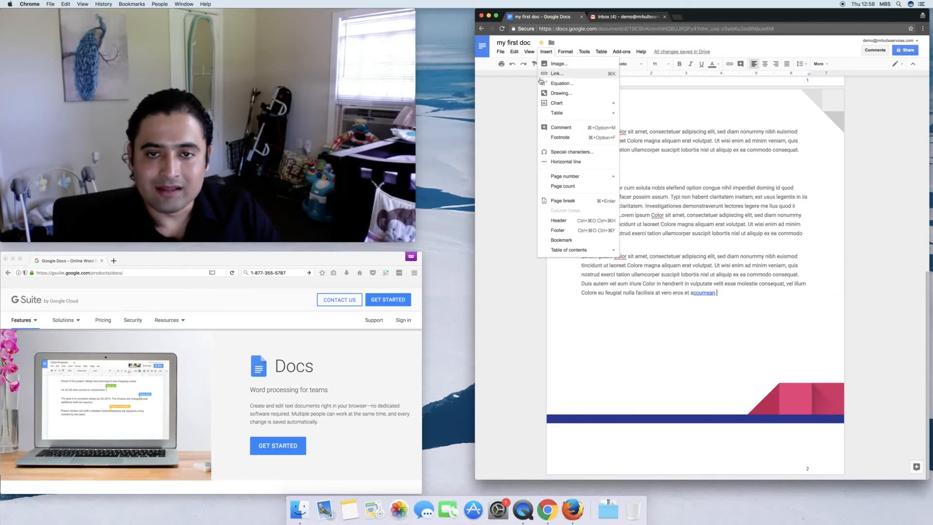
{"action": "mouse_move", "coordinate": [564, 103]}
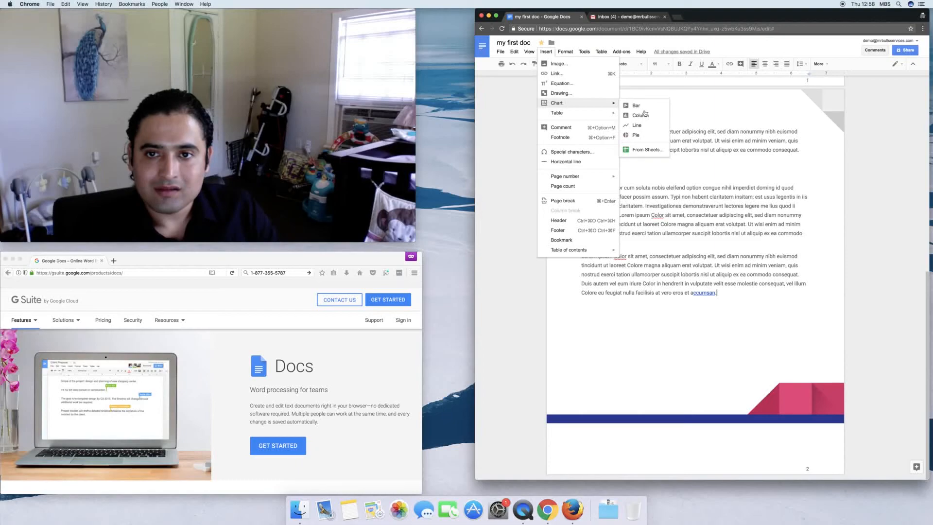
{"action": "left_click", "coordinate": [586, 95]}
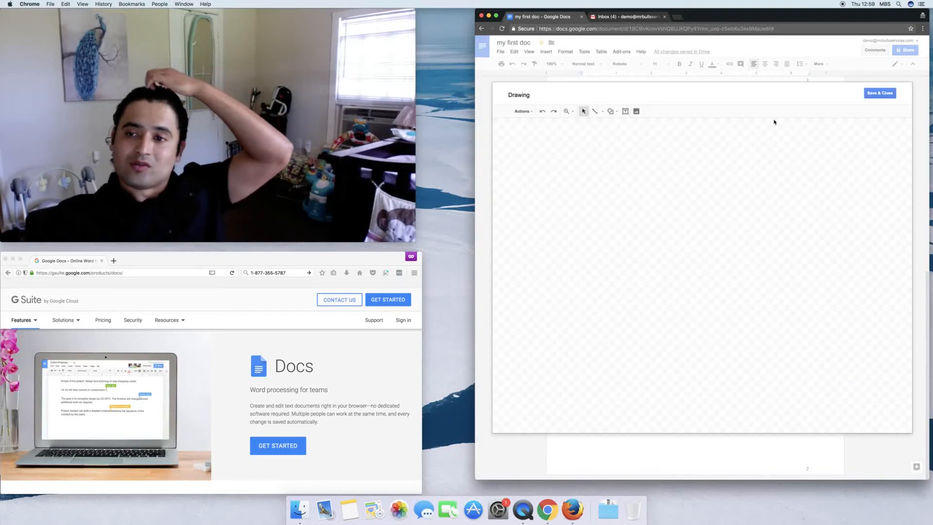
{"action": "left_click", "coordinate": [880, 92]}
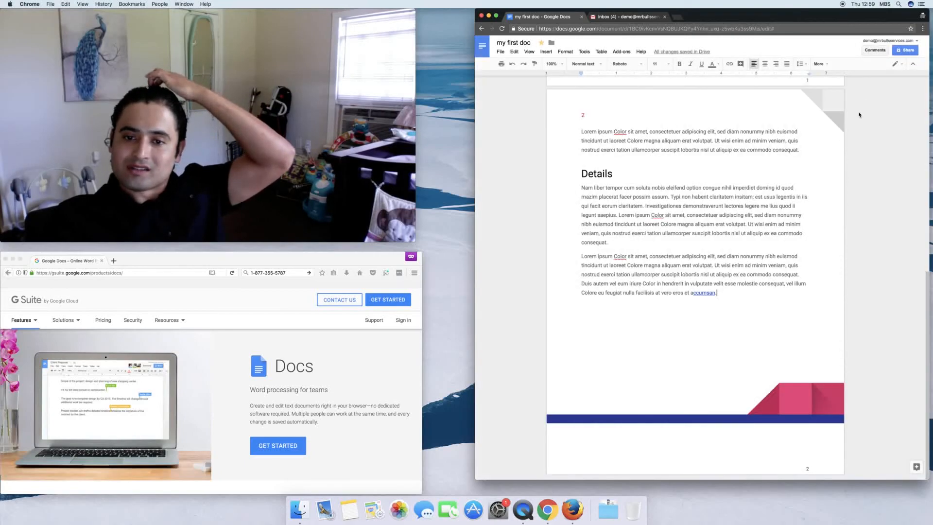
- Start a new drawing two lines below the last Details paragraph and draw a short diagonal line in it
{"action": "key", "text": "Return"}
{"action": "key", "text": "Return"}
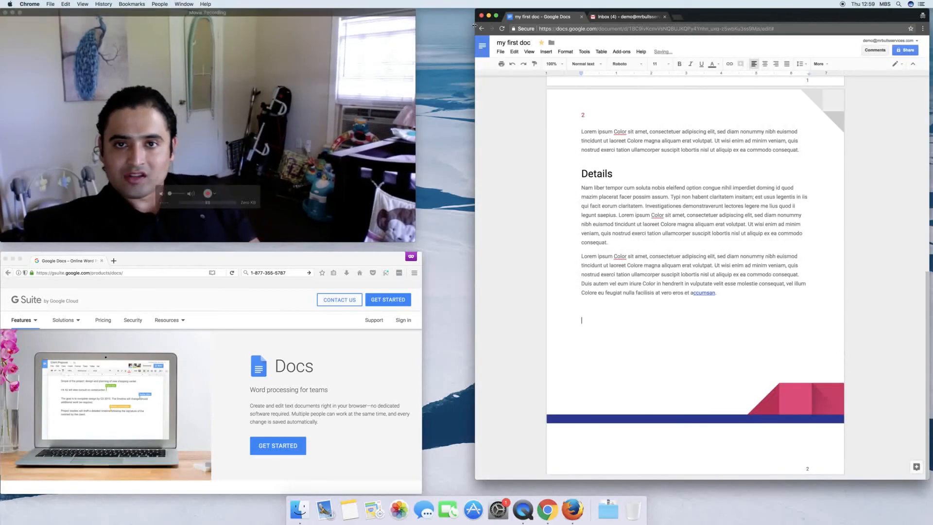
{"action": "left_click", "coordinate": [547, 52]}
{"action": "left_click", "coordinate": [546, 51]}
{"action": "left_click", "coordinate": [546, 51]}
{"action": "left_click", "coordinate": [564, 94]}
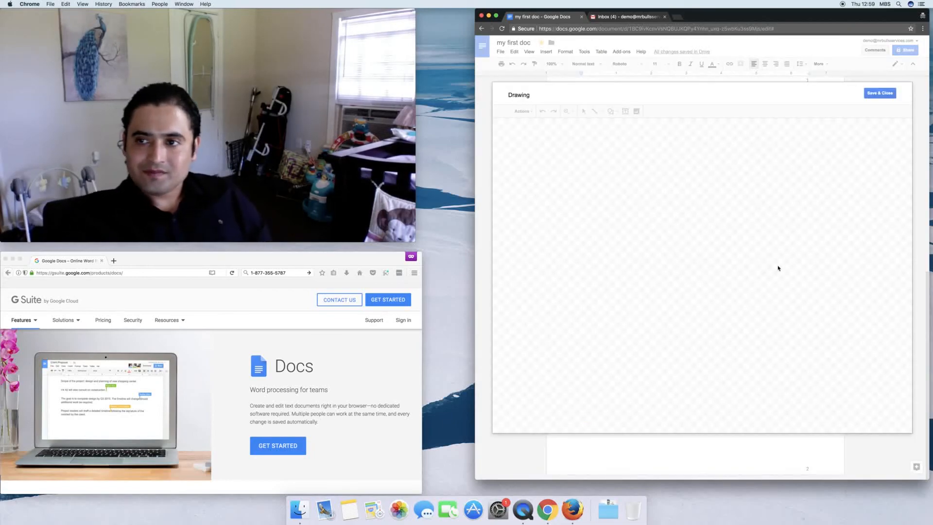
{"action": "left_click", "coordinate": [594, 110]}
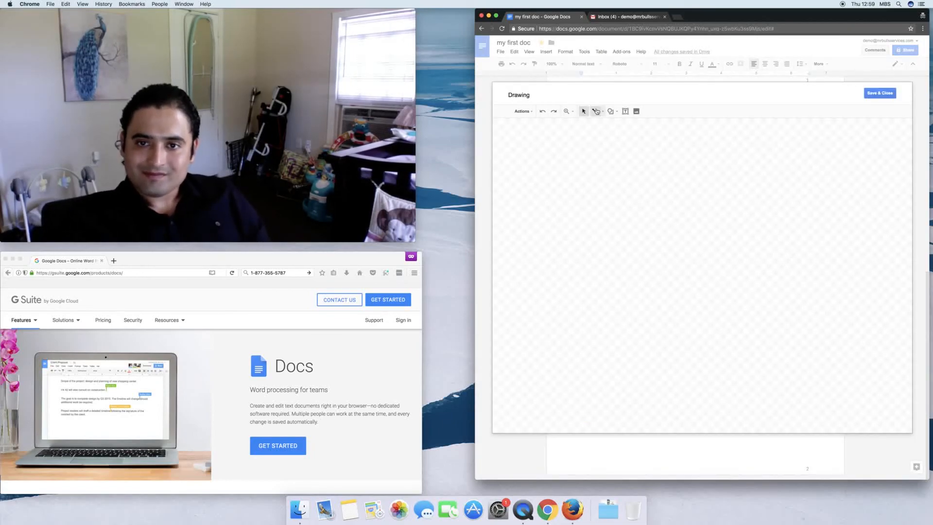
{"action": "left_click_drag", "start_coordinate": [587, 244], "coordinate": [847, 331]}
{"action": "left_click", "coordinate": [779, 222]}
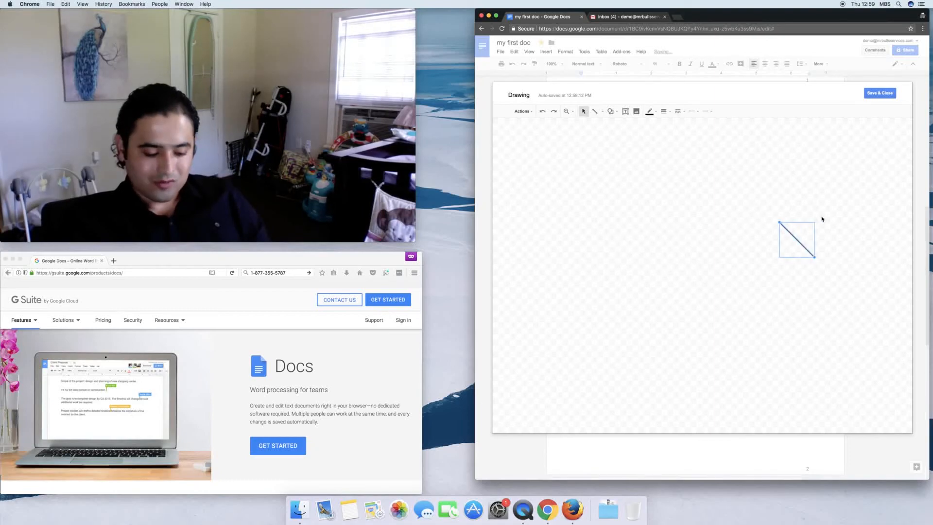
- Duplicate the diagonal line, select both lines and rotate them together into a steep slant rising to the right
{"action": "key", "text": "super+v"}
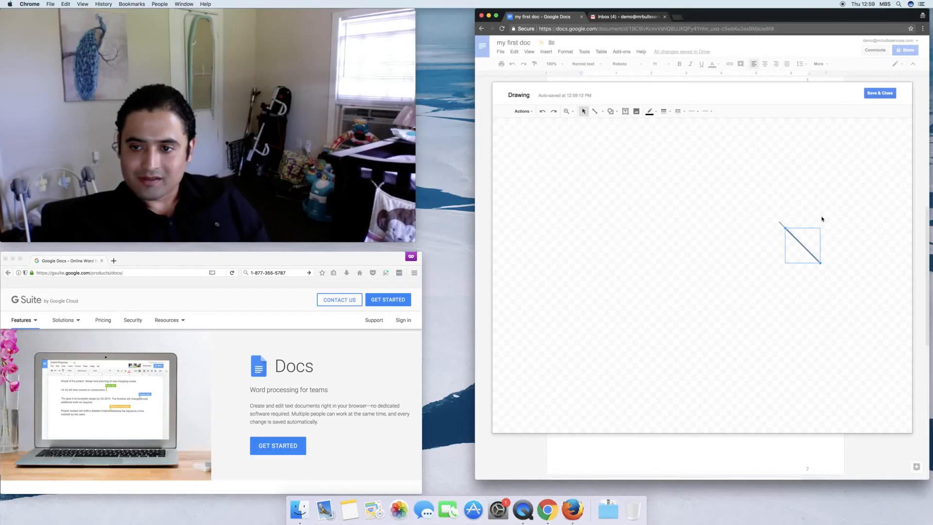
{"action": "left_click", "coordinate": [803, 245], "text": "shift"}
{"action": "left_click_drag", "start_coordinate": [799, 215], "coordinate": [842, 227]}
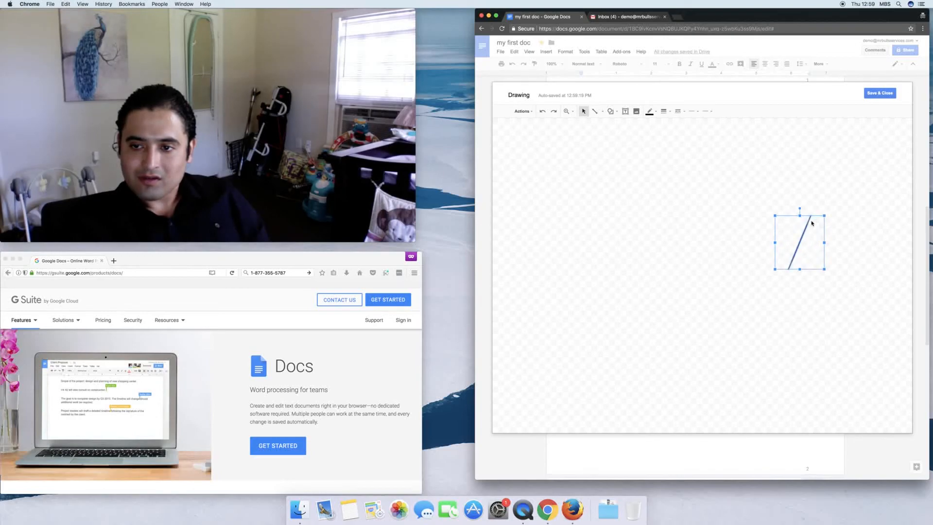
- Separate the copied line from the original and turn it into a nearly horizontal stroke crossing the steep one
{"action": "left_click", "coordinate": [806, 243]}
{"action": "left_click", "coordinate": [801, 242]}
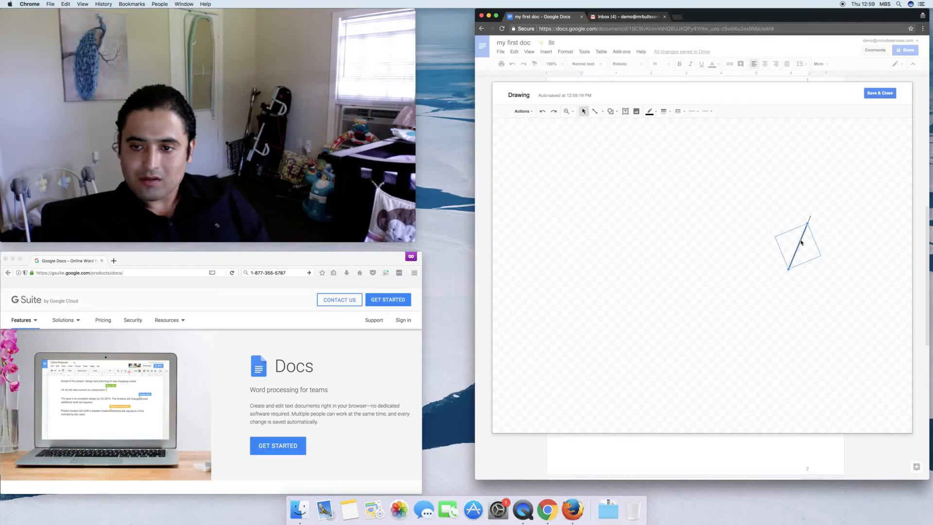
{"action": "left_click_drag", "start_coordinate": [799, 242], "coordinate": [786, 242]}
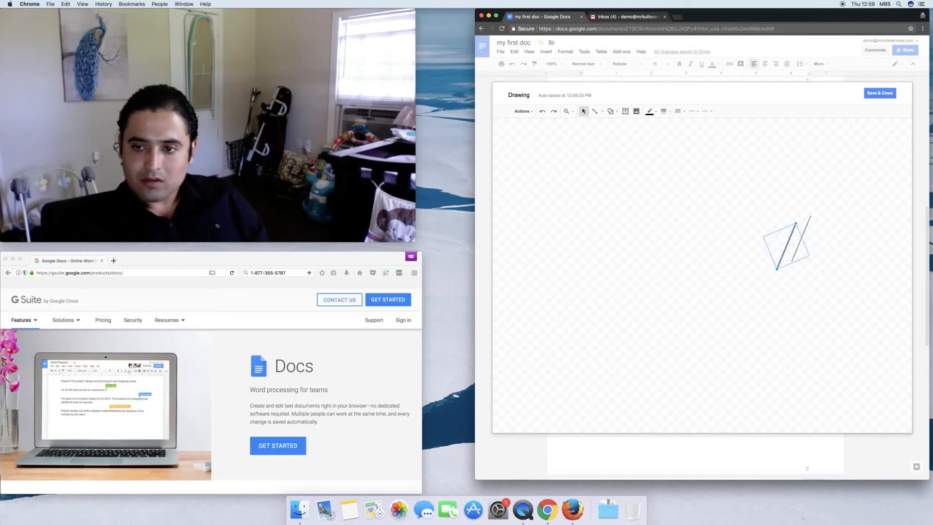
{"action": "key", "text": "Right"}
{"action": "key", "text": "Right"}
{"action": "key", "text": "Up"}
{"action": "key", "text": "Up"}
{"action": "key", "text": "Up"}
{"action": "key", "text": "Up"}
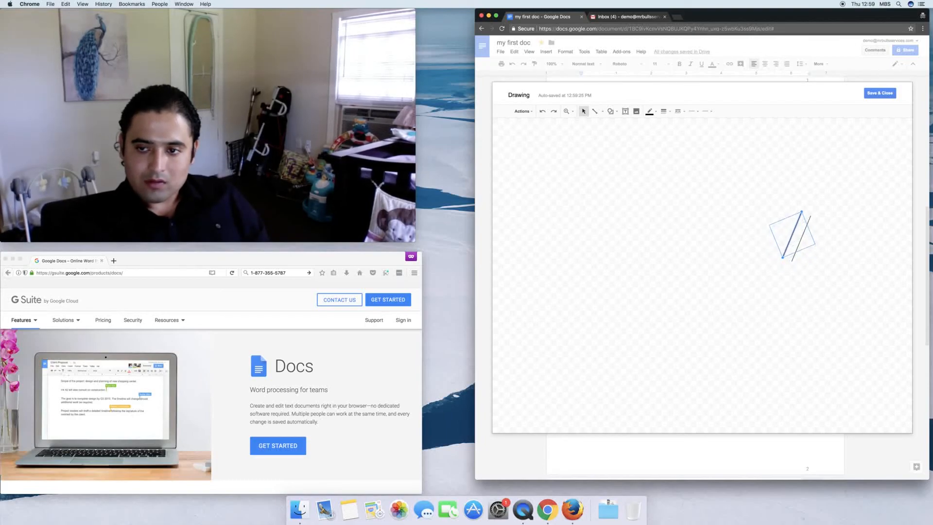
{"action": "left_click_drag", "start_coordinate": [804, 212], "coordinate": [810, 237]}
{"action": "left_click", "coordinate": [849, 215]}
- Duplicate the crossed pair of lines and move the copy well to the left of the original
{"action": "left_click_drag", "start_coordinate": [858, 282], "coordinate": [768, 210]}
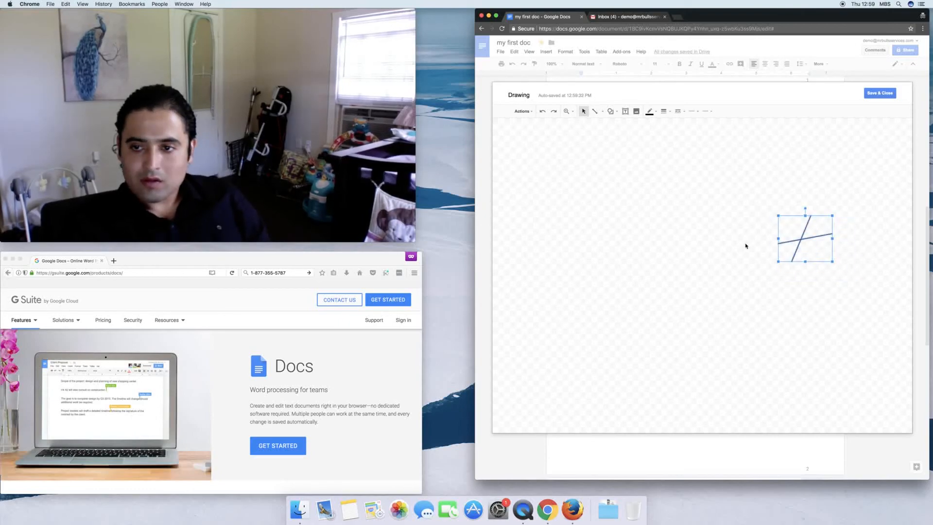
{"action": "key", "text": "ctrl+d"}
{"action": "left_click_drag", "start_coordinate": [825, 244], "coordinate": [647, 239]}
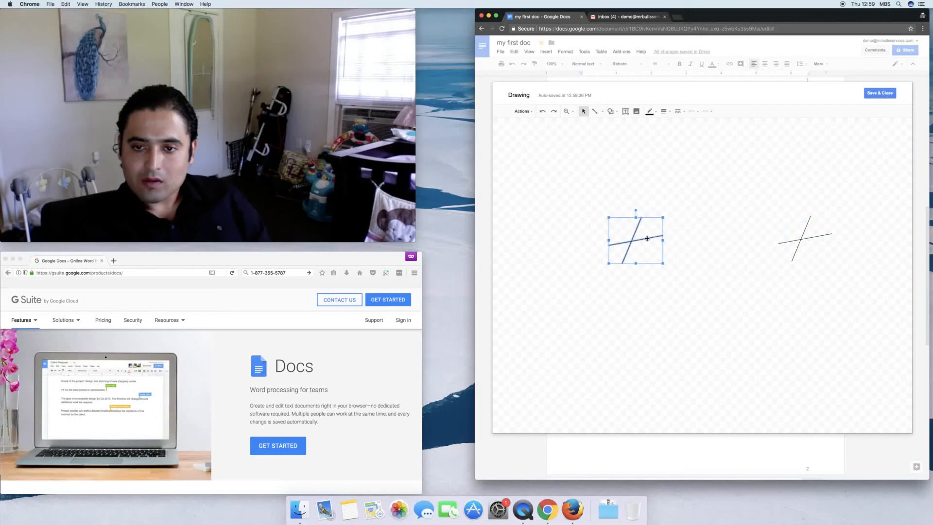
- Add a slightly offset copy of the crossed lines to each of the two pairs to form two hash signs
{"action": "key", "text": "ctrl+v"}
{"action": "left_click_drag", "start_coordinate": [779, 209], "coordinate": [819, 243]}
{"action": "left_click", "coordinate": [843, 271]}
{"action": "left_click_drag", "start_coordinate": [668, 260], "coordinate": [576, 220]}
{"action": "key", "text": "super+v"}
{"action": "left_click_drag", "start_coordinate": [655, 256], "coordinate": [676, 241]}
{"action": "left_click", "coordinate": [675, 281]}
- Copy the left hash sign, place the copy between the other two, and save the drawing into the document
{"action": "left_click_drag", "start_coordinate": [669, 274], "coordinate": [504, 189]}
{"action": "key", "text": "super+v"}
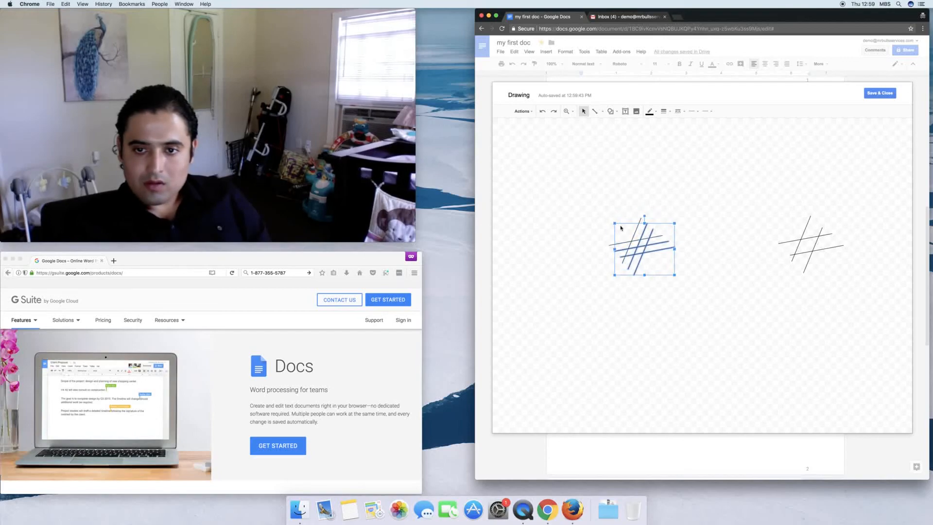
{"action": "left_click_drag", "start_coordinate": [632, 237], "coordinate": [713, 236]}
{"action": "left_click", "coordinate": [775, 148]}
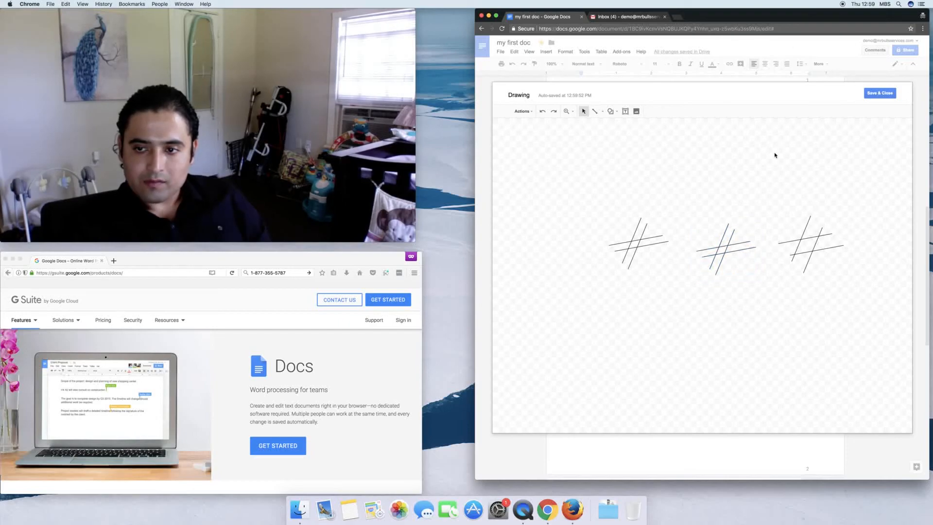
{"action": "left_click", "coordinate": [880, 93]}
- Shrink the inserted drawing to fit below the Details text on page 2 and delete the leftover blank line on page 3
{"action": "scroll", "coordinate": [715, 246], "scroll_direction": "down", "scroll_amount": 10}
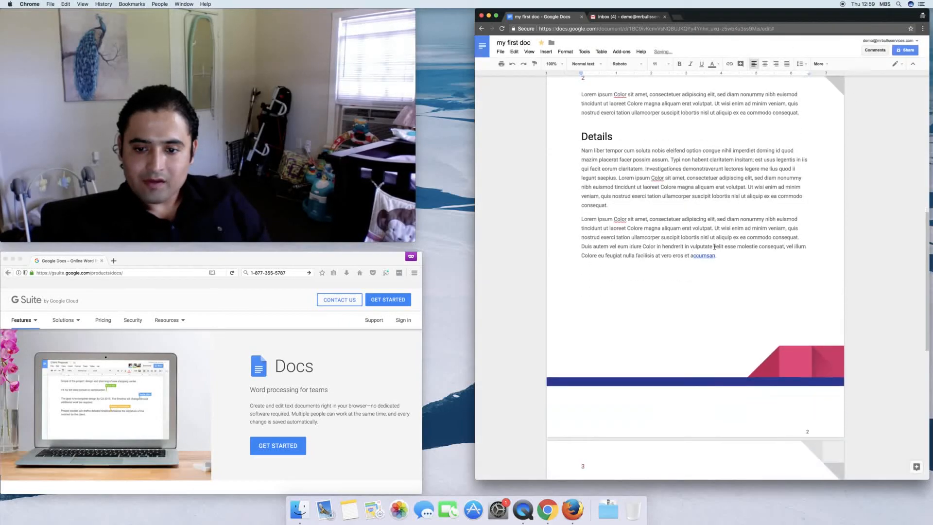
{"action": "left_click", "coordinate": [636, 165]}
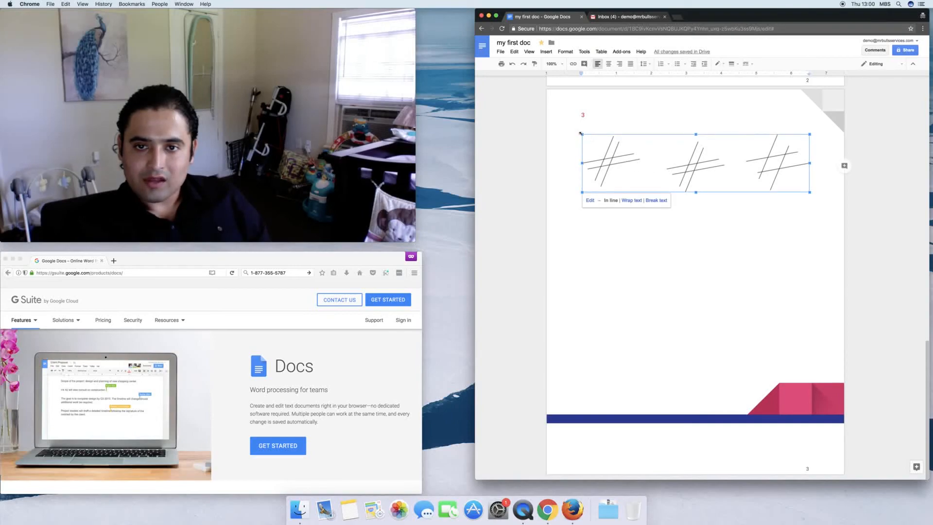
{"action": "key", "text": "BackSpace"}
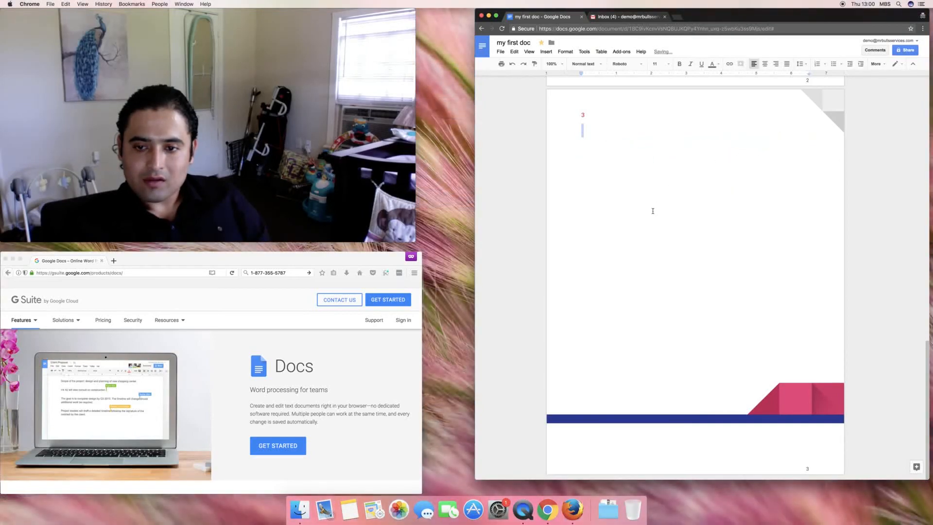
{"action": "scroll", "coordinate": [653, 211], "scroll_direction": "up", "scroll_amount": 10}
{"action": "scroll", "coordinate": [658, 210], "scroll_direction": "down", "scroll_amount": 3}
{"action": "left_click", "coordinate": [652, 272]}
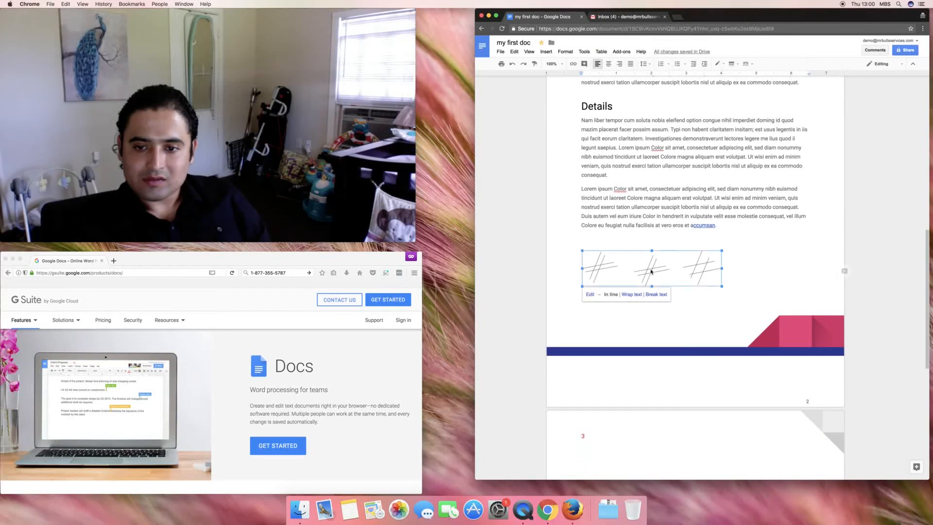
{"action": "left_click", "coordinate": [813, 237]}
{"action": "left_click", "coordinate": [629, 464]}
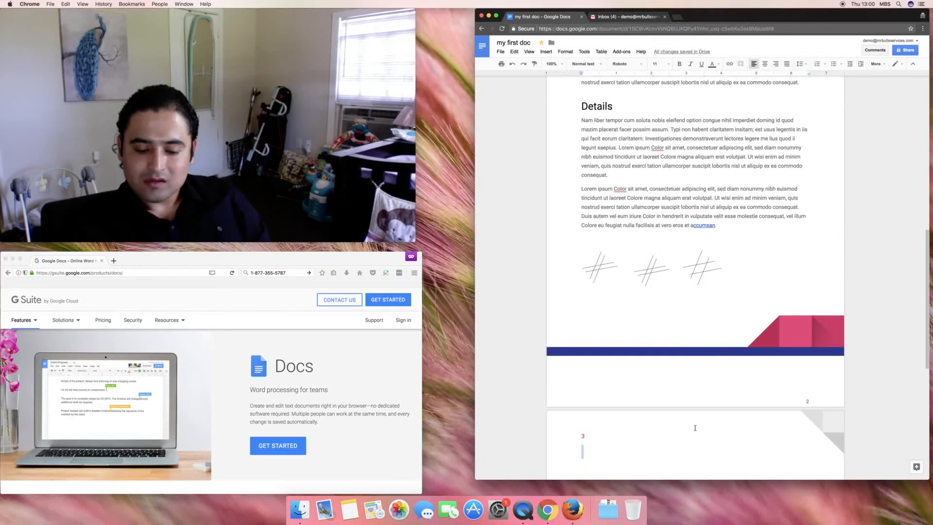
{"action": "key", "text": "BackSpace"}
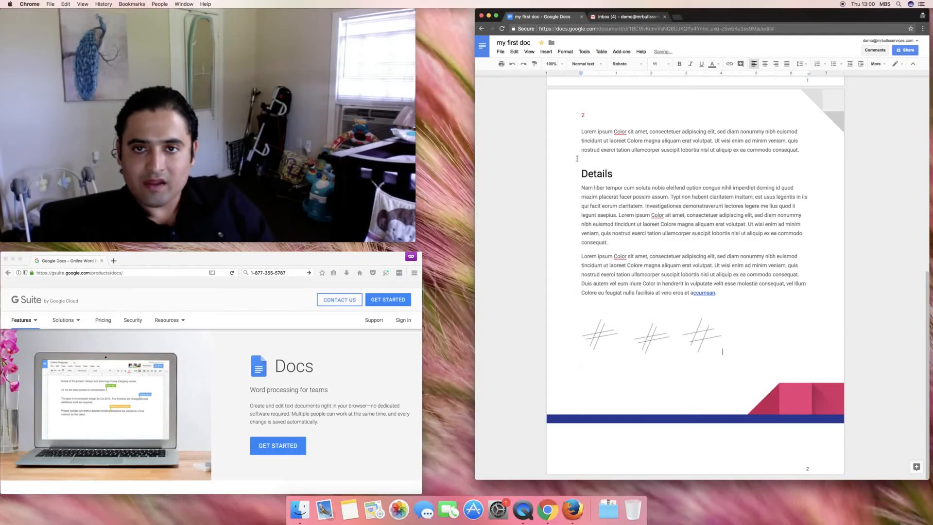
- Try inserting a bar chart after the hash-sign drawing and delete it again
{"action": "left_click", "coordinate": [546, 51]}
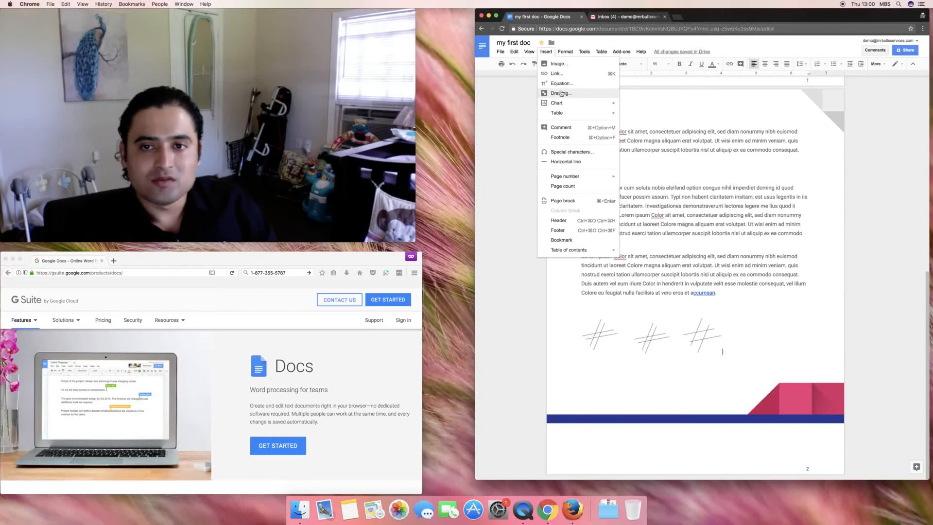
{"action": "mouse_move", "coordinate": [568, 102]}
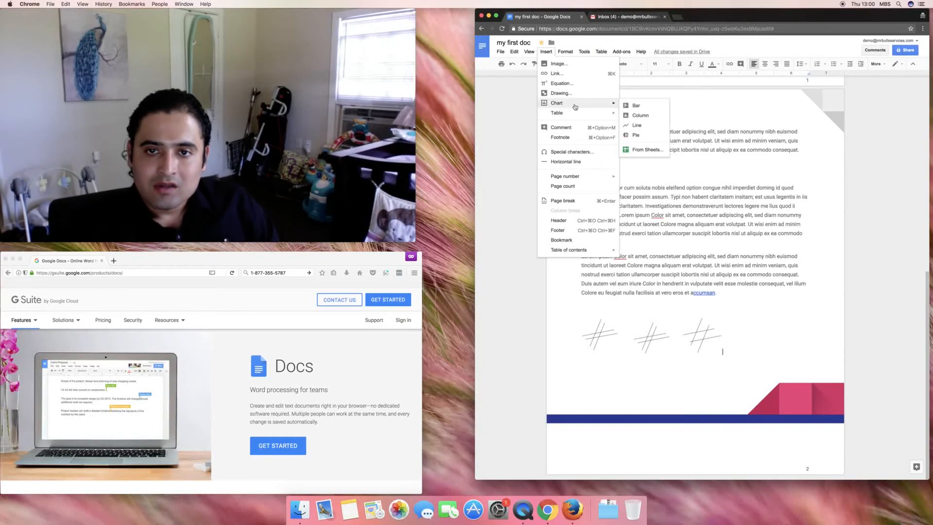
{"action": "left_click", "coordinate": [626, 104]}
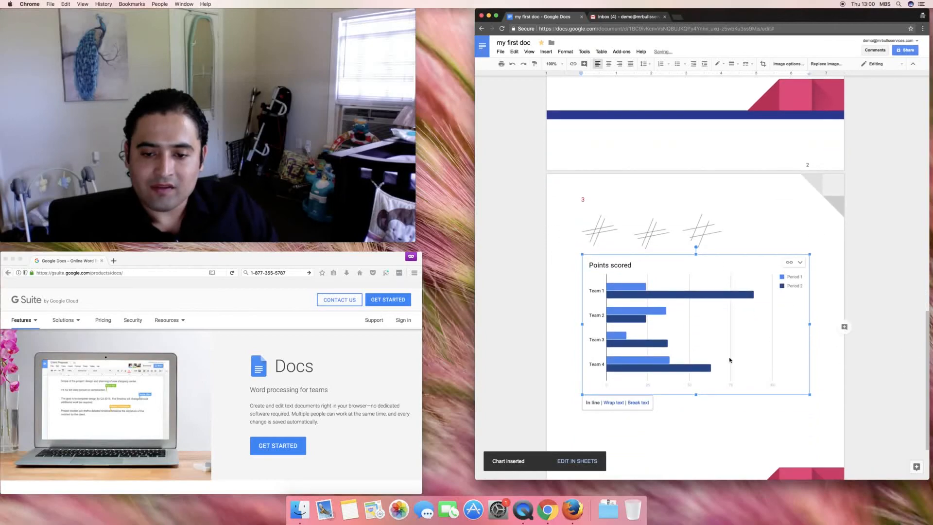
{"action": "key", "text": "BackSpace"}
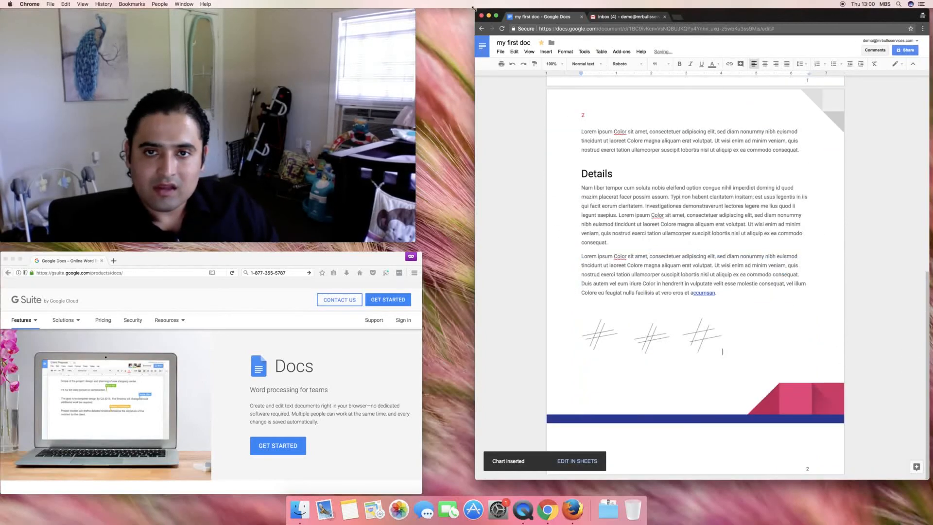
- Insert a column chart directly after the hash-sign drawing
{"action": "left_click", "coordinate": [551, 52]}
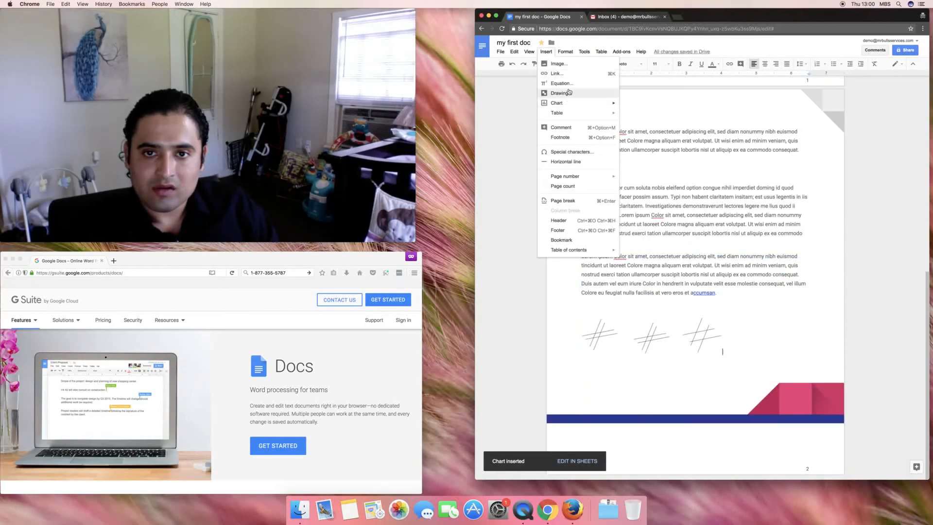
{"action": "mouse_move", "coordinate": [570, 104]}
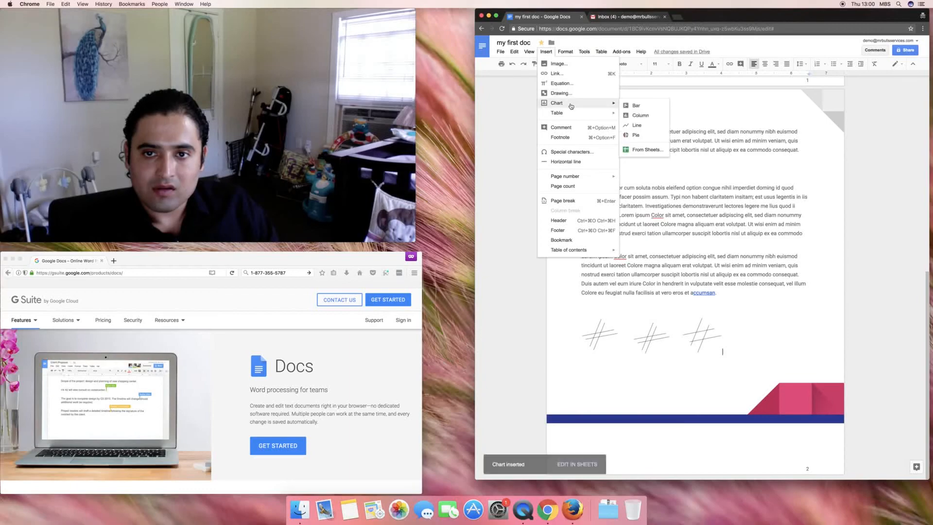
{"action": "left_click", "coordinate": [643, 127]}
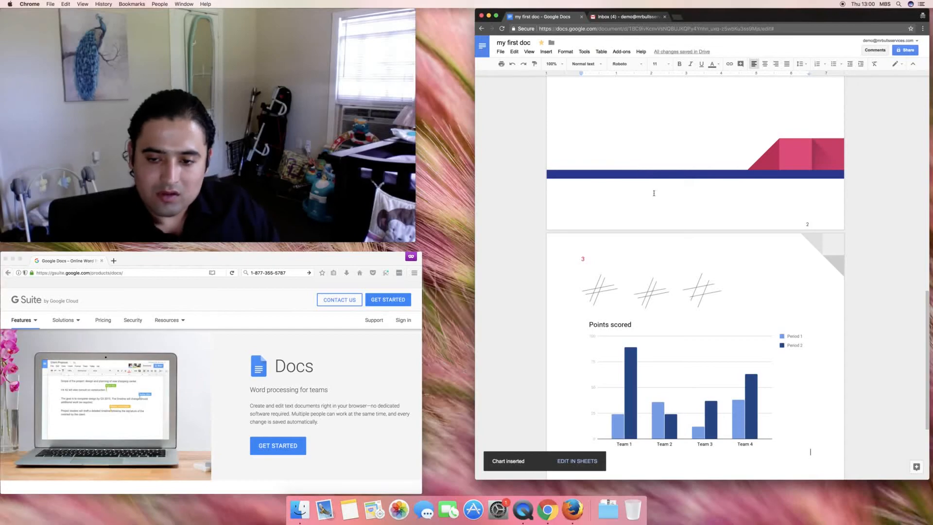
{"action": "scroll", "coordinate": [664, 301], "scroll_direction": "down", "scroll_amount": 3}
{"action": "left_click", "coordinate": [765, 306]}
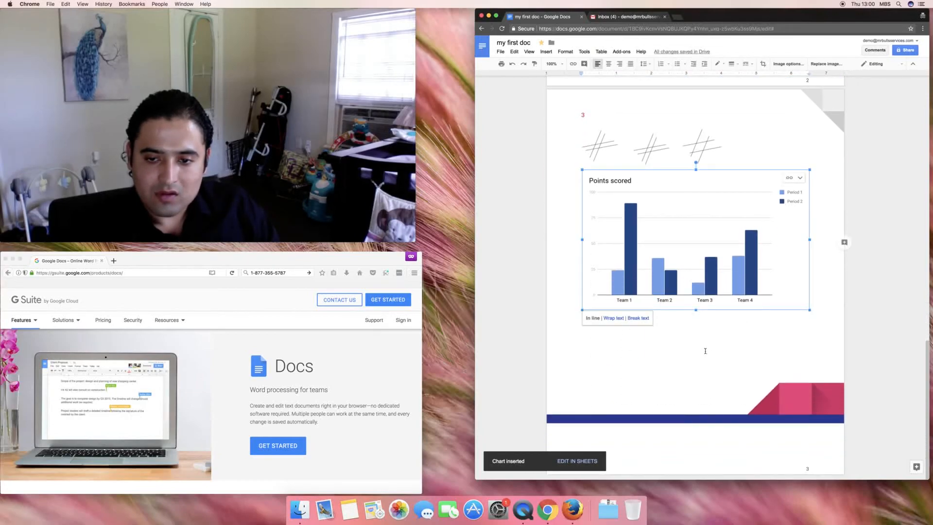
- Start a new line below the column chart and insert a table with four columns and three rows
{"action": "left_click", "coordinate": [807, 333]}
{"action": "key", "text": "Return"}
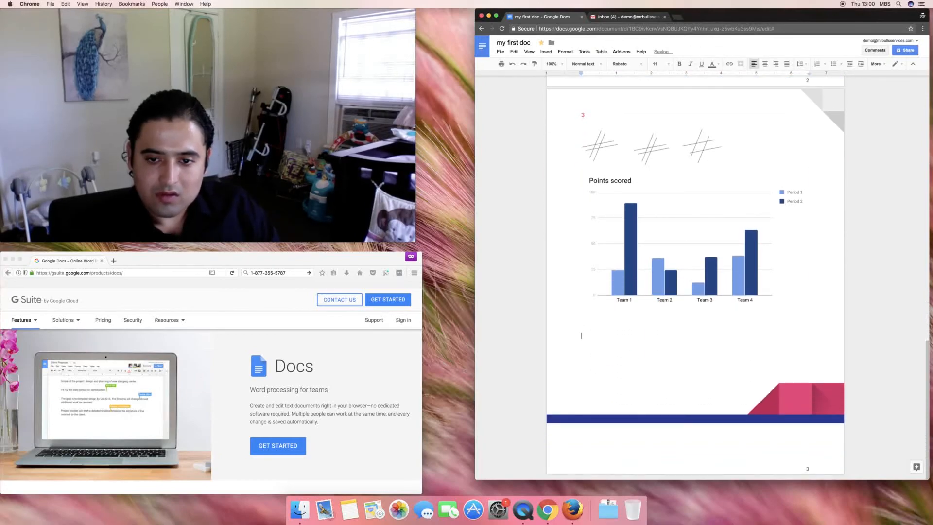
{"action": "left_click", "coordinate": [540, 52]}
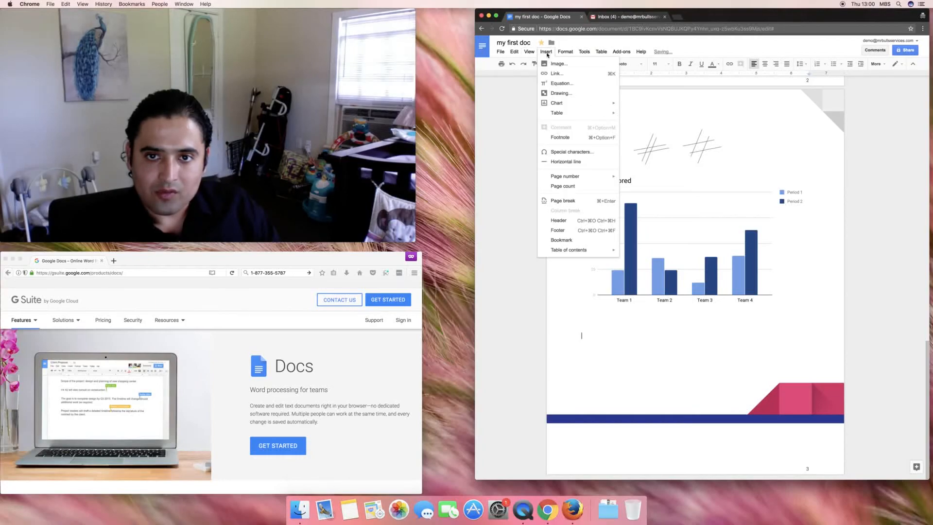
{"action": "mouse_move", "coordinate": [558, 117]}
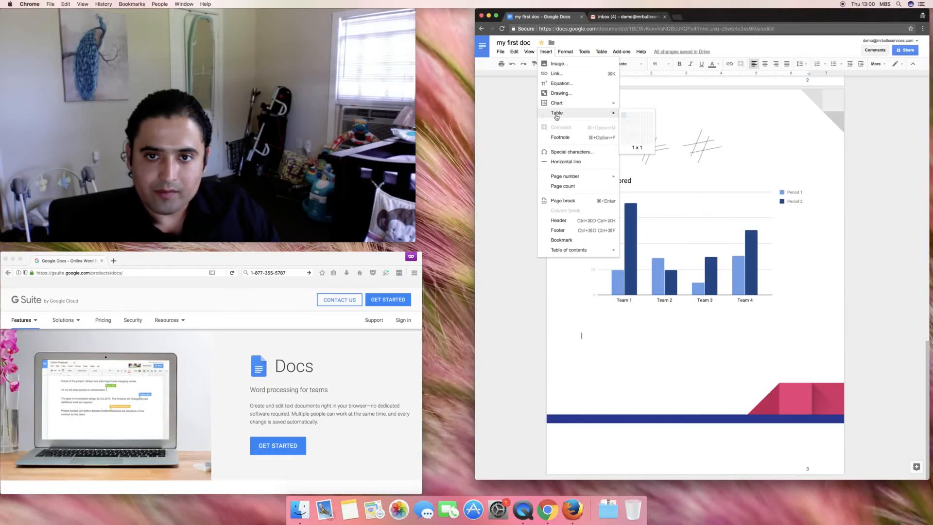
{"action": "left_click", "coordinate": [646, 127]}
- Add blank lines above the table so that all of it moves onto page 4
{"action": "left_click", "coordinate": [653, 324]}
{"action": "scroll", "coordinate": [653, 325], "scroll_direction": "down", "scroll_amount": 4}
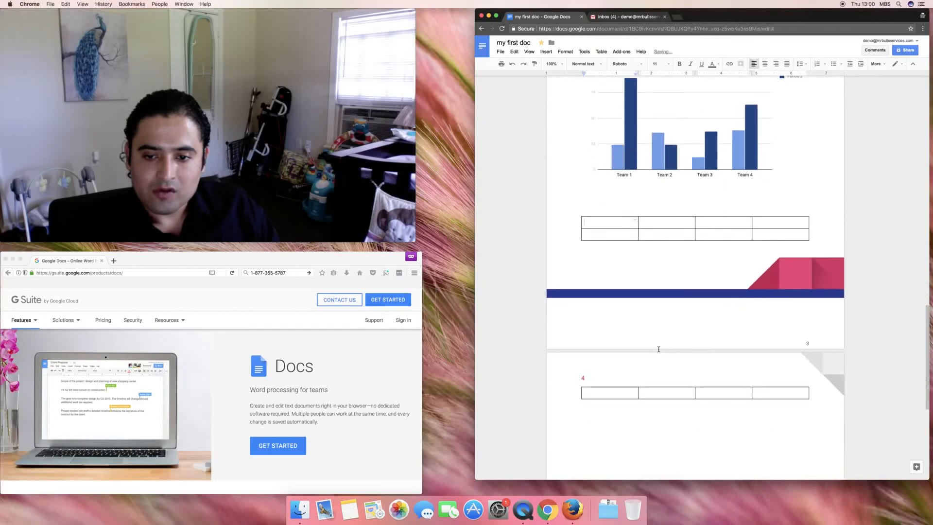
{"action": "key", "text": "Return"}
{"action": "key", "text": "Return"}
{"action": "key", "text": "Return"}
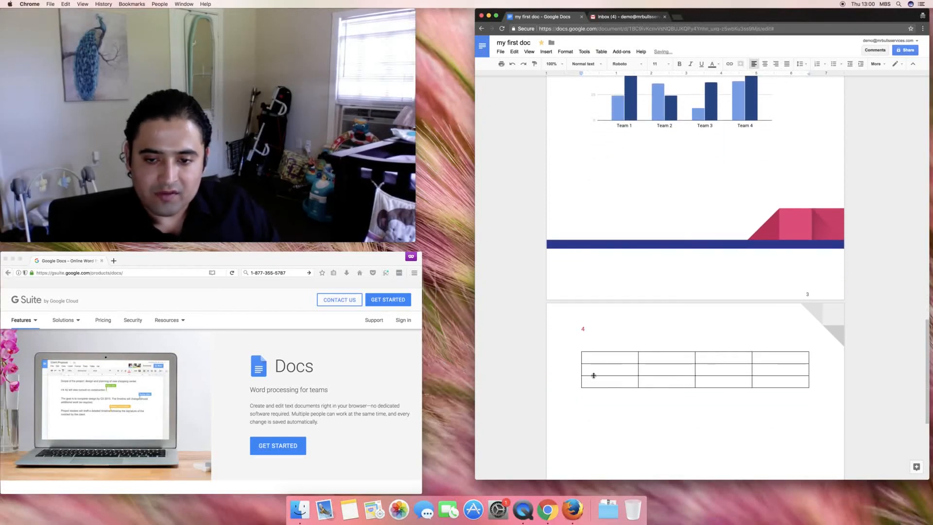
- Examine the border selection options offered for the table's first cell
{"action": "left_click", "coordinate": [620, 362]}
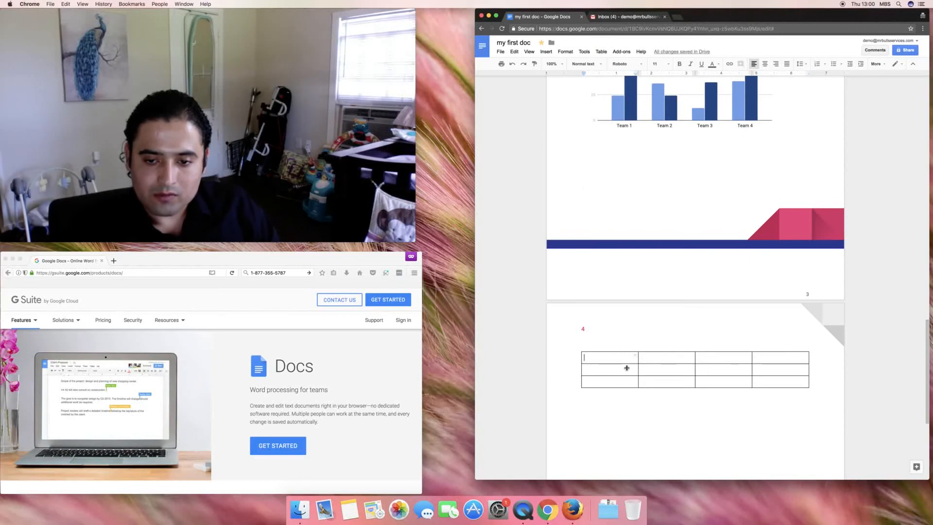
{"action": "left_click", "coordinate": [636, 356]}
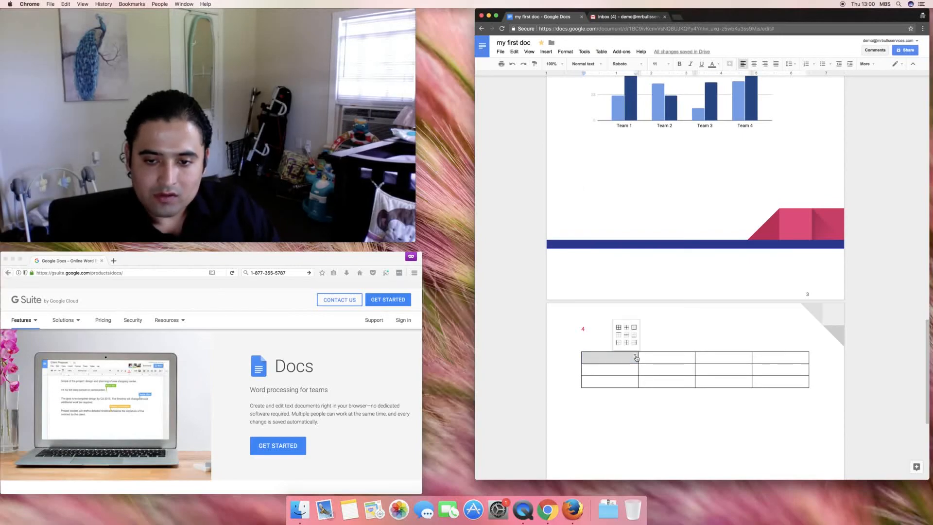
{"action": "left_click", "coordinate": [637, 358]}
{"action": "scroll", "coordinate": [654, 337], "scroll_direction": "up", "scroll_amount": 1}
{"action": "left_click", "coordinate": [637, 360]}
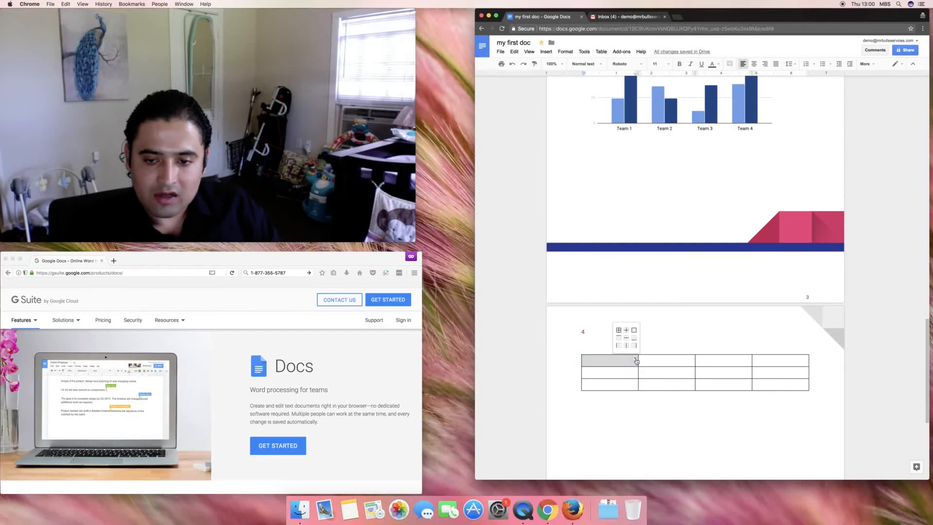
{"action": "left_click", "coordinate": [623, 331]}
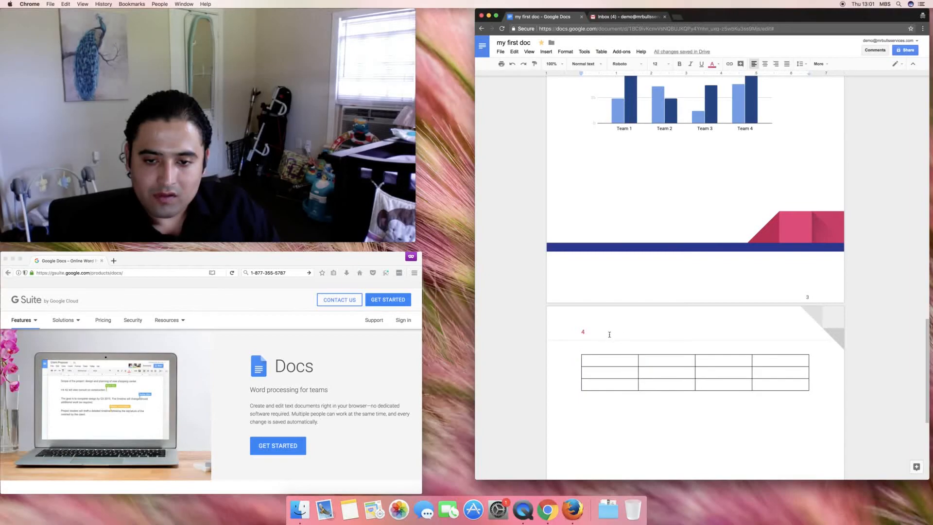
- Add the comment "great doc" to the page number in the header of page 3
{"action": "scroll", "coordinate": [606, 367], "scroll_direction": "up", "scroll_amount": 10}
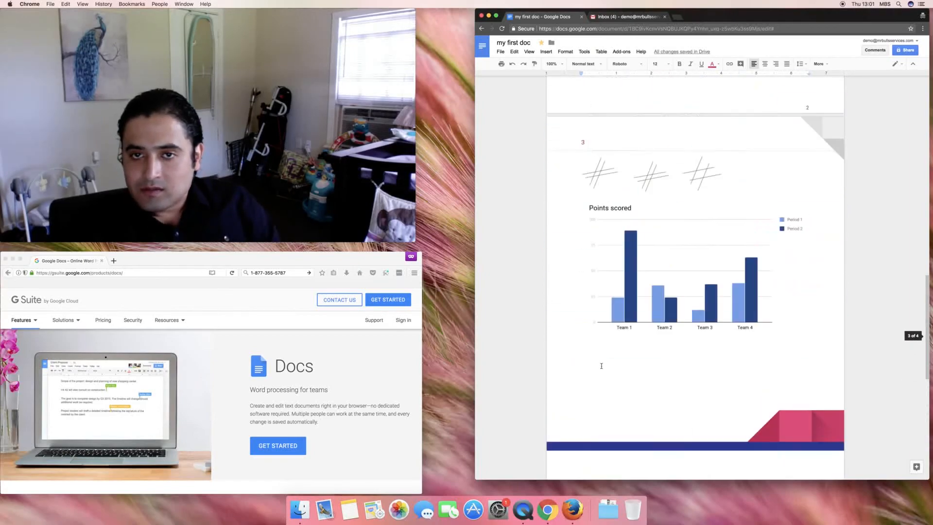
{"action": "left_click", "coordinate": [548, 52]}
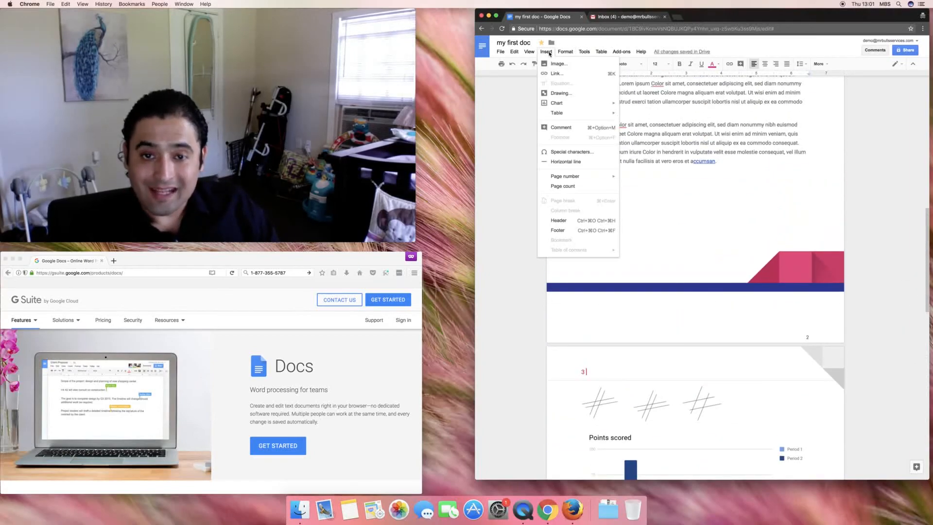
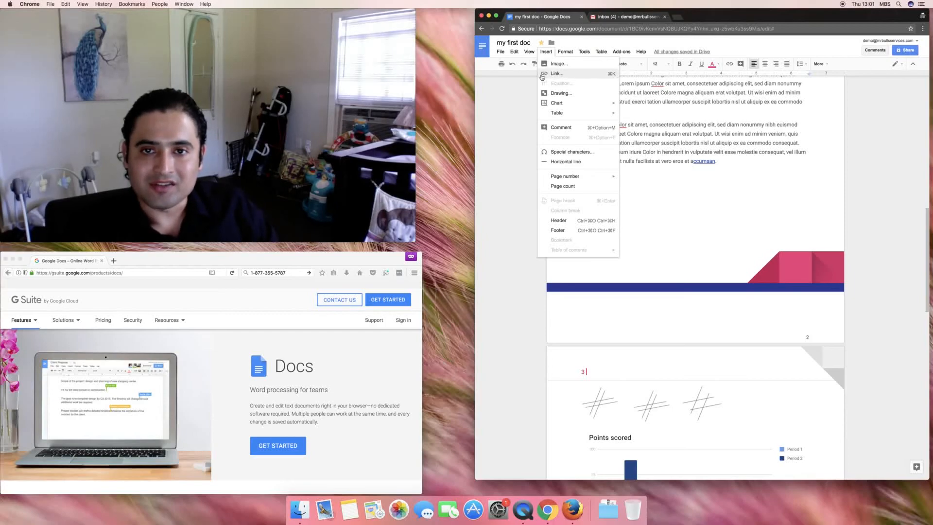
{"action": "left_click", "coordinate": [557, 130]}
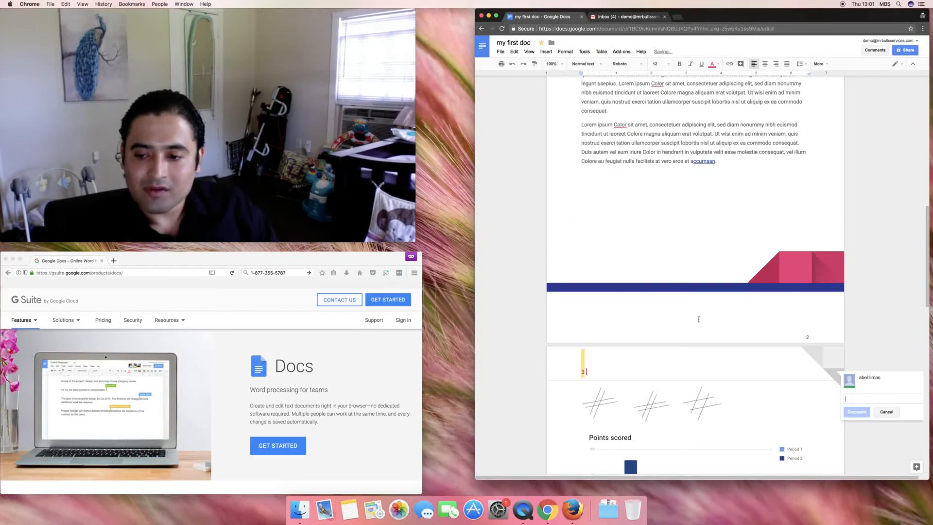
{"action": "type", "text": "greate"}
{"action": "key", "text": "BackSpace"}
{"action": "type", "text": "doc"}
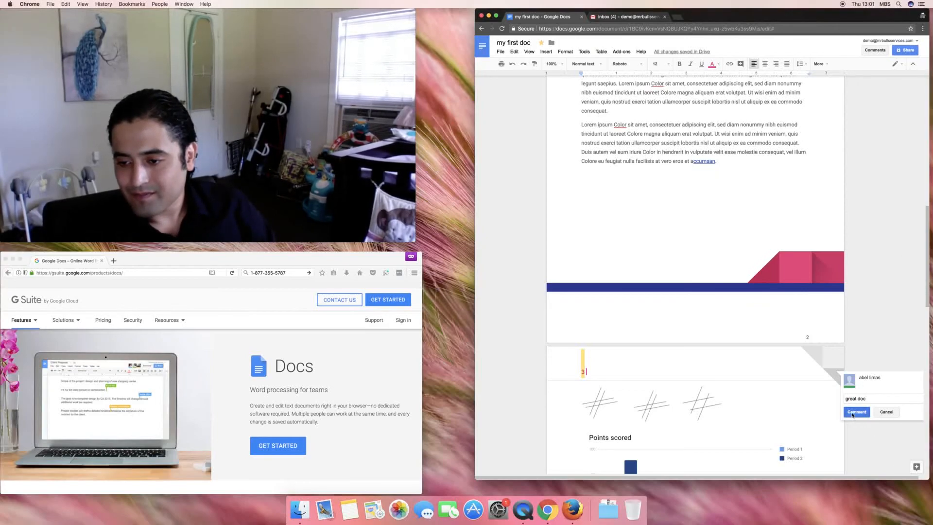
{"action": "left_click", "coordinate": [856, 412]}
- Reply "thnx" to the comment on the page 3 header and mark the discussion as resolved
{"action": "scroll", "coordinate": [826, 389], "scroll_direction": "down", "scroll_amount": 10}
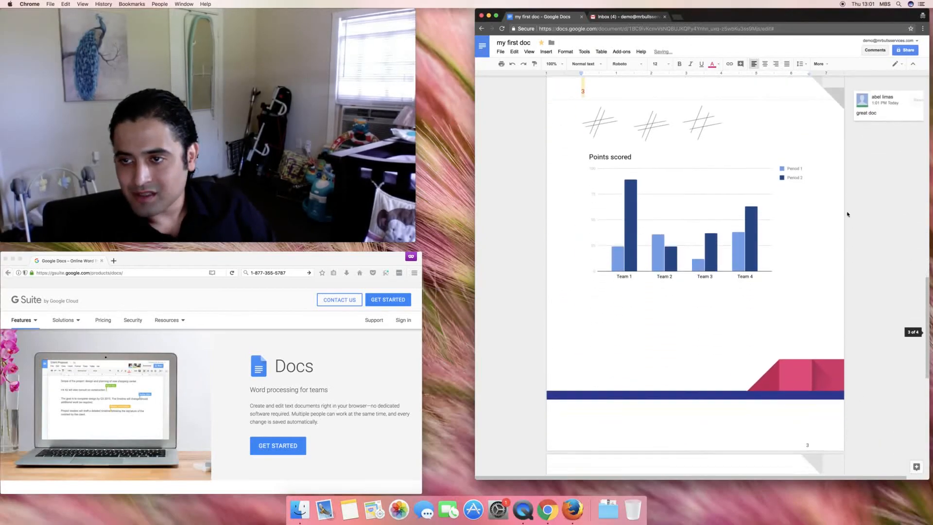
{"action": "scroll", "coordinate": [875, 251], "scroll_direction": "down", "scroll_amount": 5}
{"action": "scroll", "coordinate": [871, 263], "scroll_direction": "up", "scroll_amount": 10}
{"action": "left_click", "coordinate": [873, 307]}
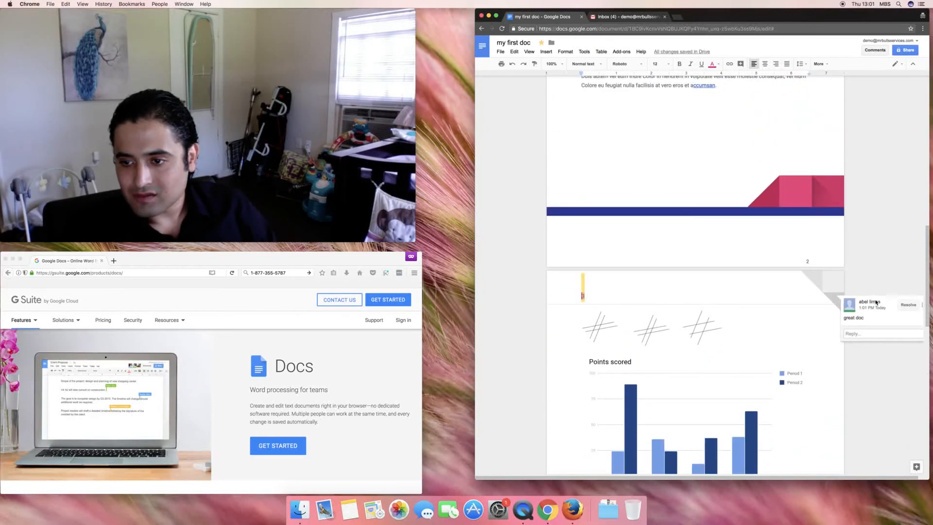
{"action": "left_click", "coordinate": [864, 333]}
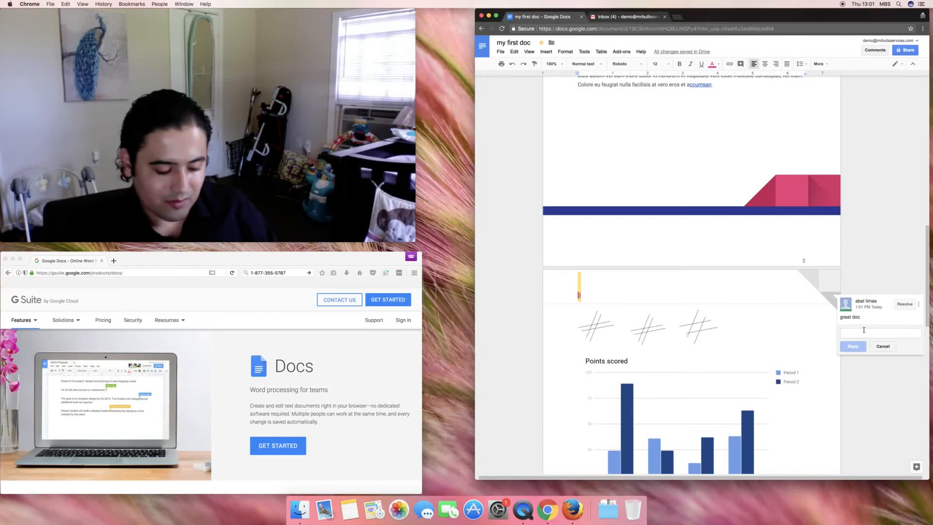
{"action": "type", "text": "thnx"}
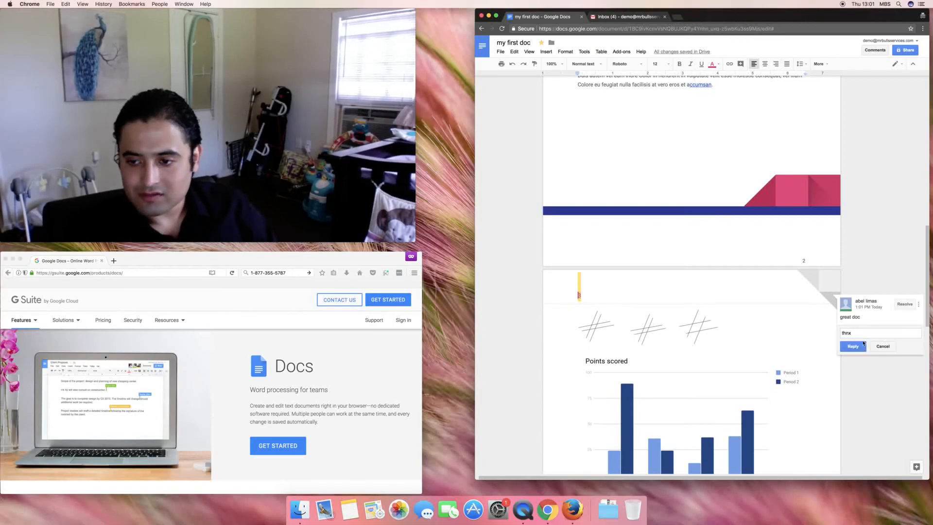
{"action": "left_click", "coordinate": [864, 344]}
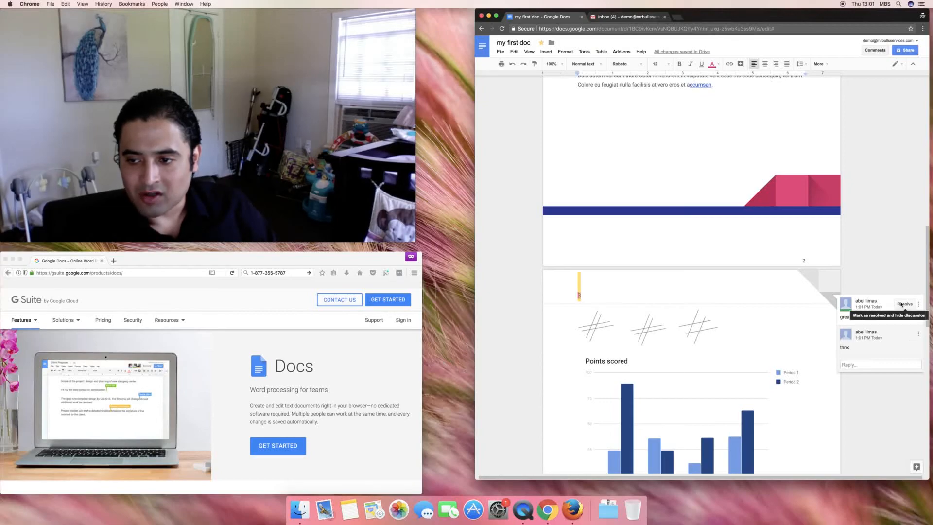
{"action": "left_click", "coordinate": [903, 304]}
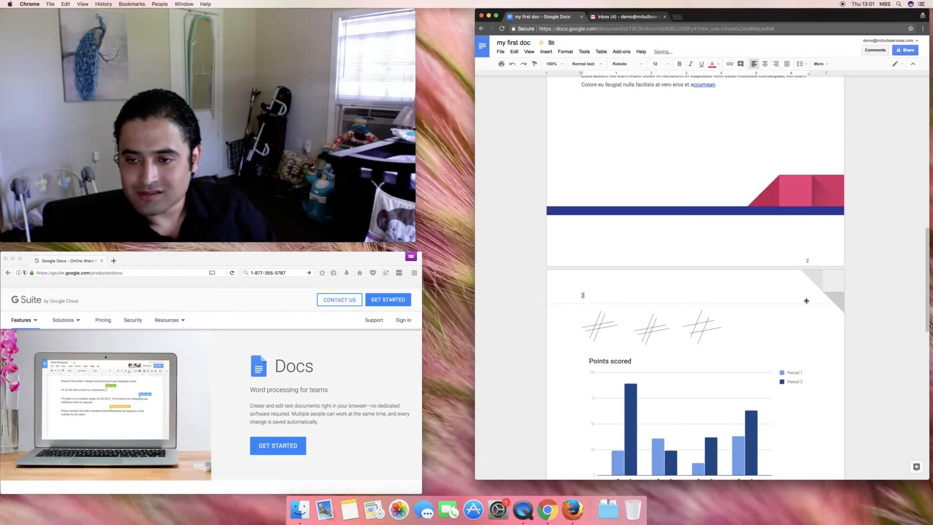
- View the Explore suggestions for the document and close them
{"action": "scroll", "coordinate": [826, 321], "scroll_direction": "down", "scroll_amount": 12}
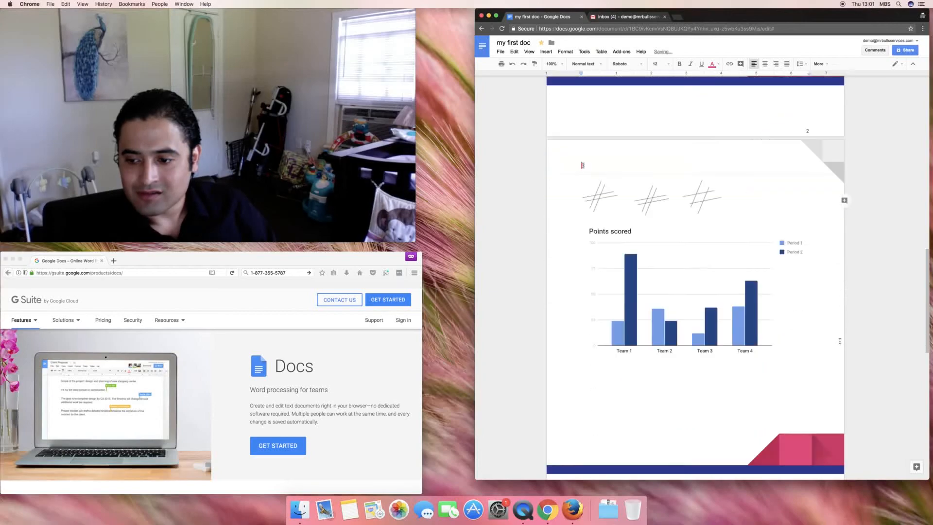
{"action": "left_click", "coordinate": [912, 466]}
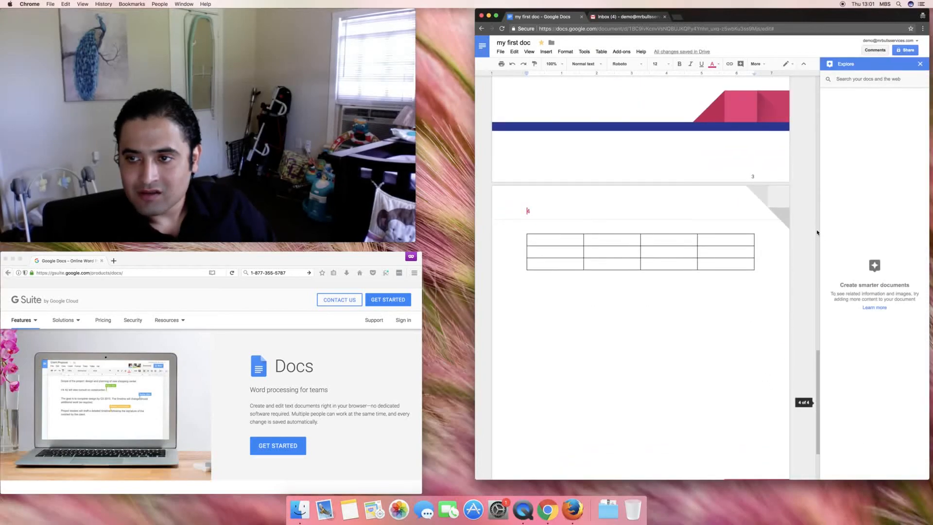
{"action": "left_click", "coordinate": [922, 64]}
- Enter 22 in the paragraph below the page 4 table and format its second digit as superscript
{"action": "left_click", "coordinate": [547, 52]}
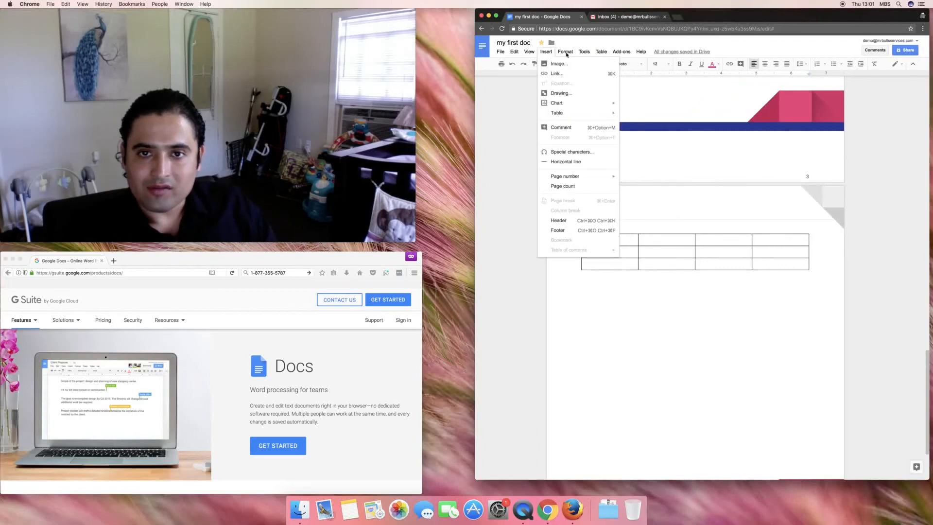
{"action": "mouse_move", "coordinate": [569, 55]}
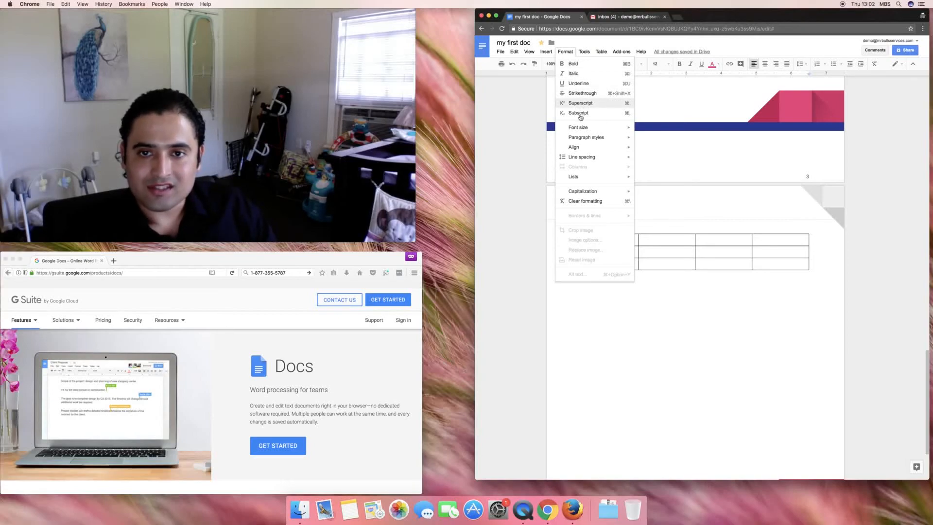
{"action": "left_click", "coordinate": [581, 104]}
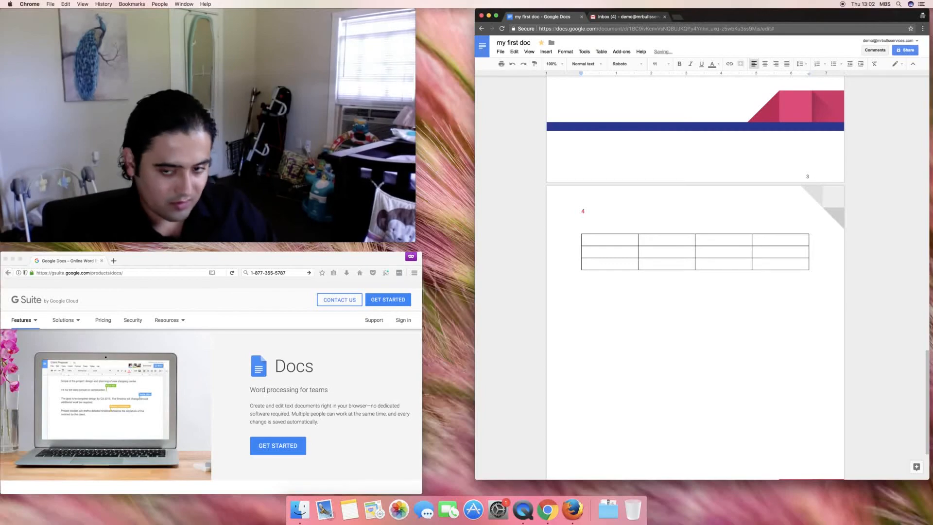
{"action": "type", "text": "22"}
{"action": "key", "text": "shift+Left"}
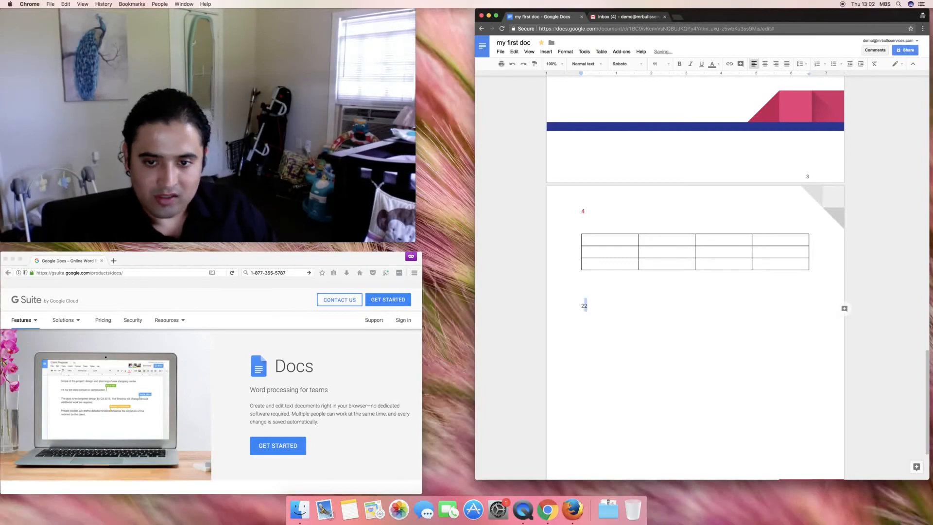
{"action": "left_click", "coordinate": [561, 52]}
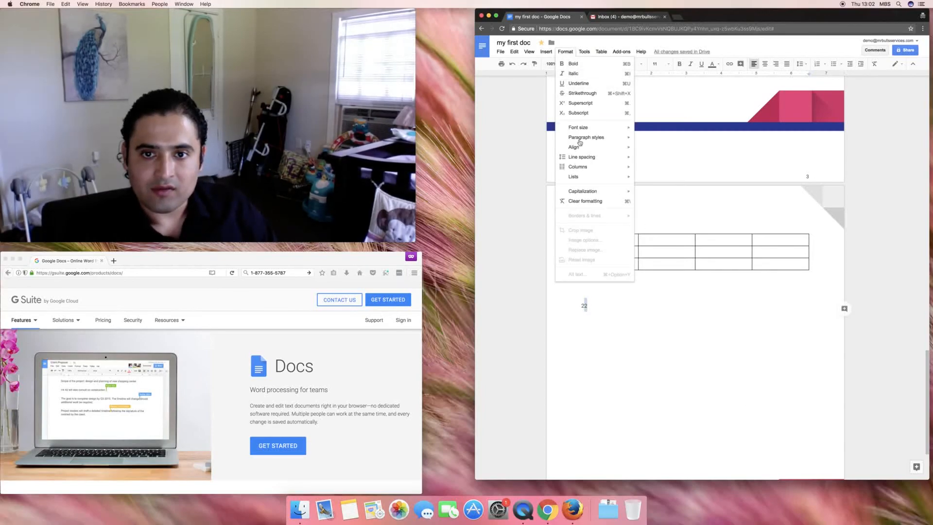
{"action": "left_click", "coordinate": [597, 104]}
{"action": "left_click", "coordinate": [608, 322]}
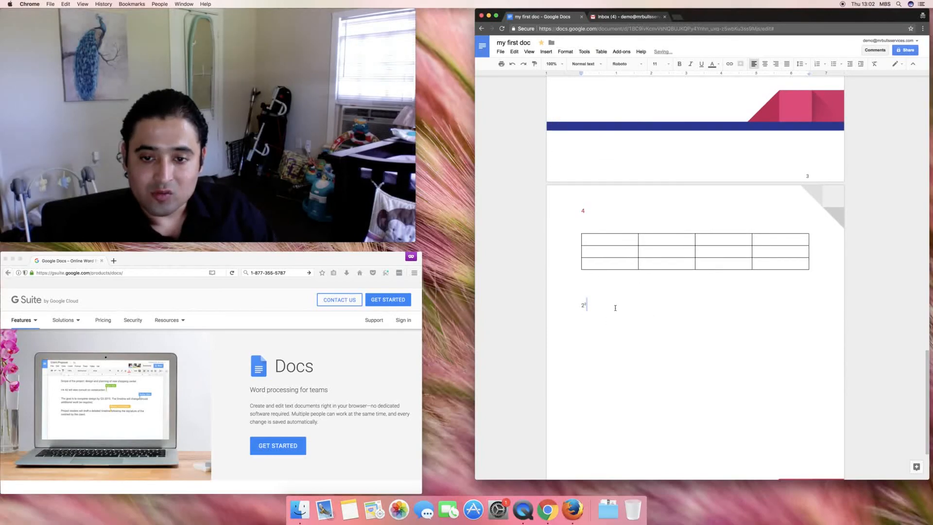
- Replace the superscript digit with 4 and format it as subscript
{"action": "key", "text": "BackSpace"}
{"action": "type", "text": "4"}
{"action": "key", "text": "shift+Left"}
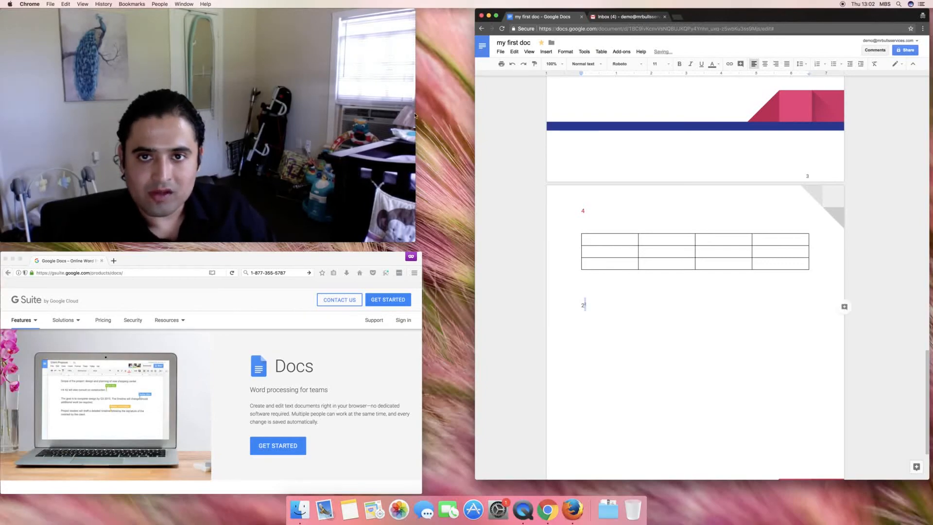
{"action": "left_click", "coordinate": [565, 51]}
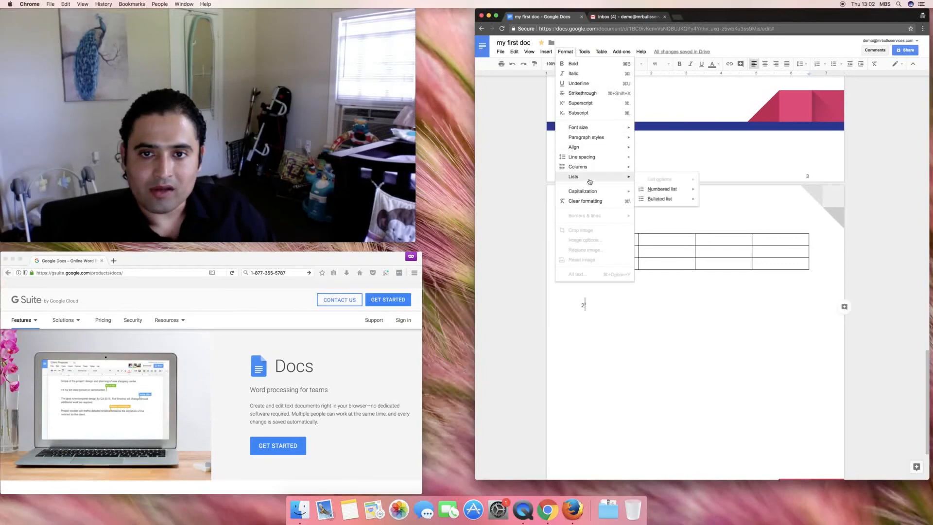
{"action": "left_click", "coordinate": [608, 116]}
{"action": "left_click", "coordinate": [647, 348]}
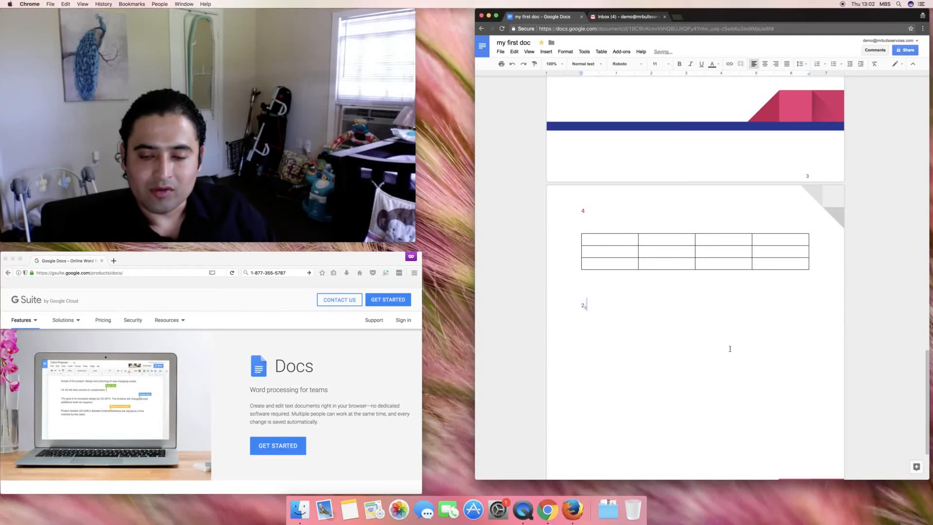
- Delete the sample number and its extra blank line below the table
{"action": "key", "text": "BackSpace"}
{"action": "key", "text": "BackSpace"}
{"action": "key", "text": "BackSpace"}
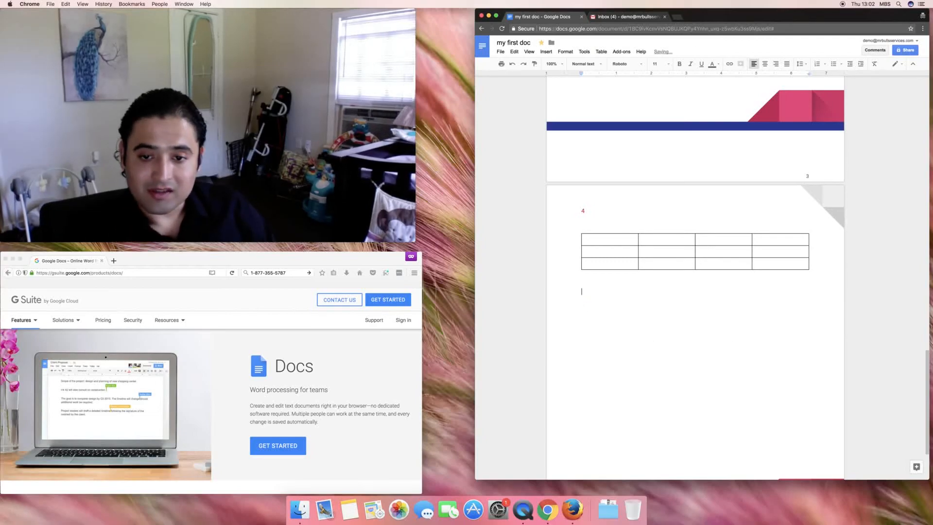
- Apply top, bottom and between paragraph borders, without left and right ones, to the blank paragraph below the table
{"action": "left_click", "coordinate": [566, 51]}
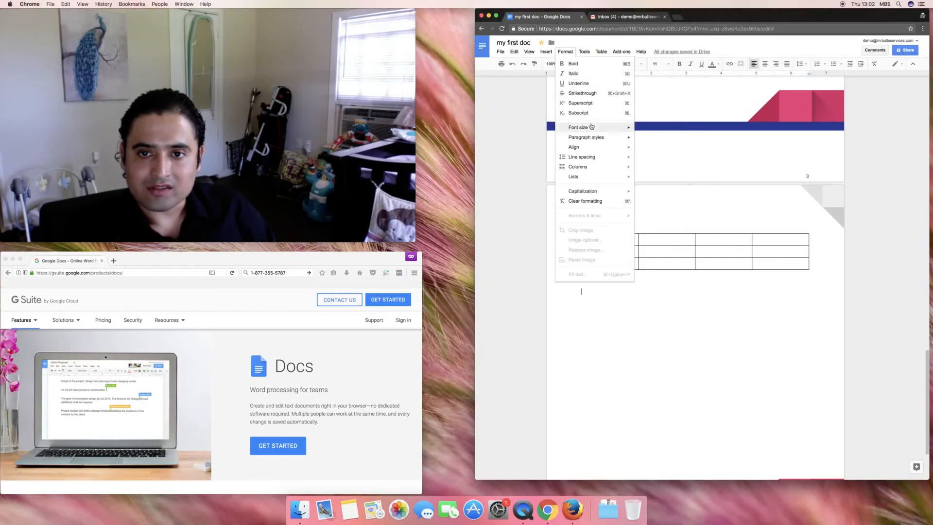
{"action": "mouse_move", "coordinate": [591, 127]}
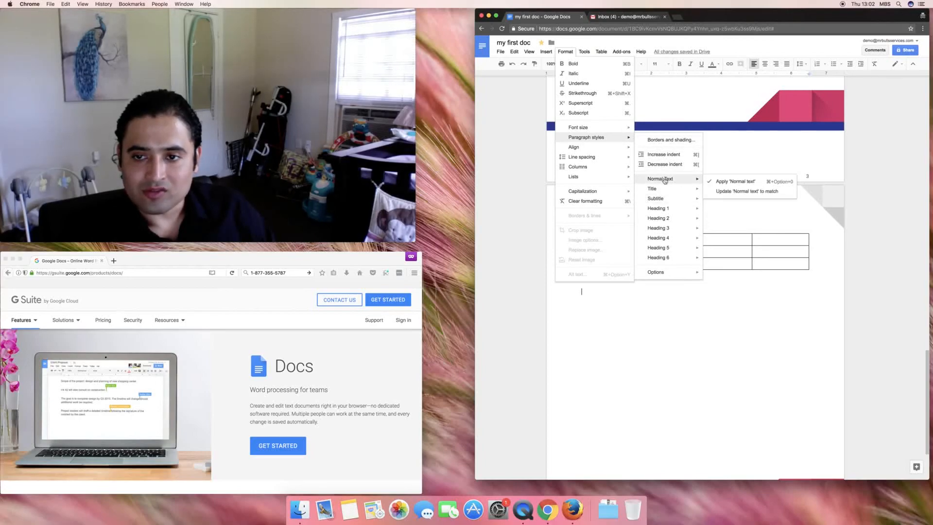
{"action": "left_click", "coordinate": [681, 141]}
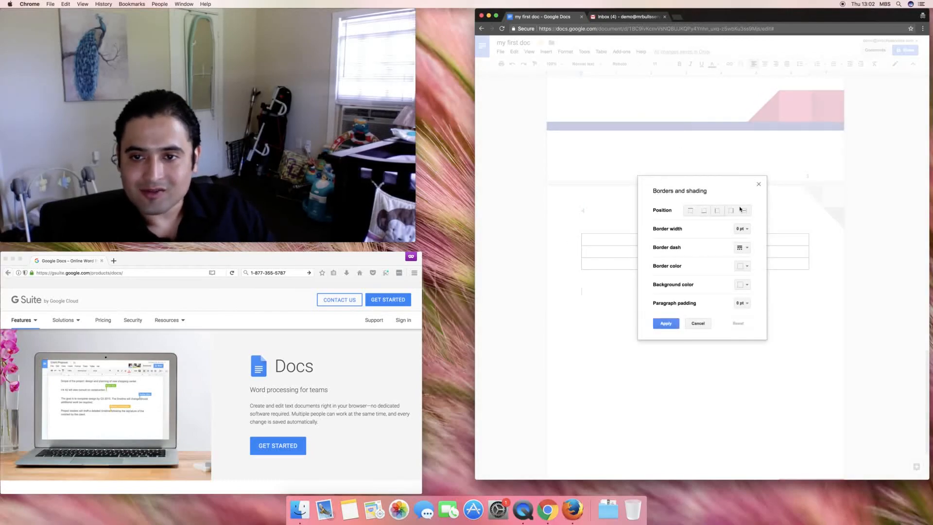
{"action": "left_click", "coordinate": [689, 212]}
{"action": "left_click", "coordinate": [703, 212]}
{"action": "left_click", "coordinate": [717, 212]}
{"action": "left_click", "coordinate": [731, 212]}
{"action": "left_click", "coordinate": [745, 211]}
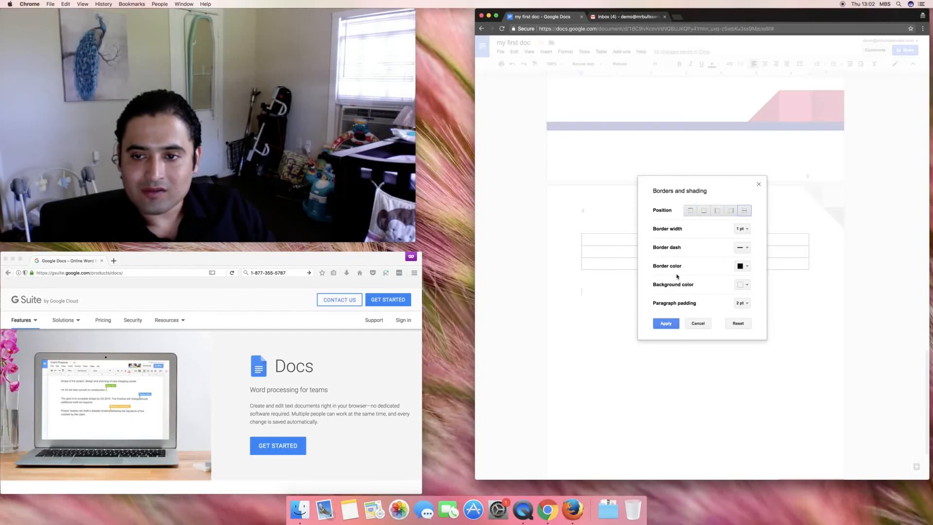
{"action": "left_click", "coordinate": [718, 212]}
{"action": "left_click", "coordinate": [731, 212]}
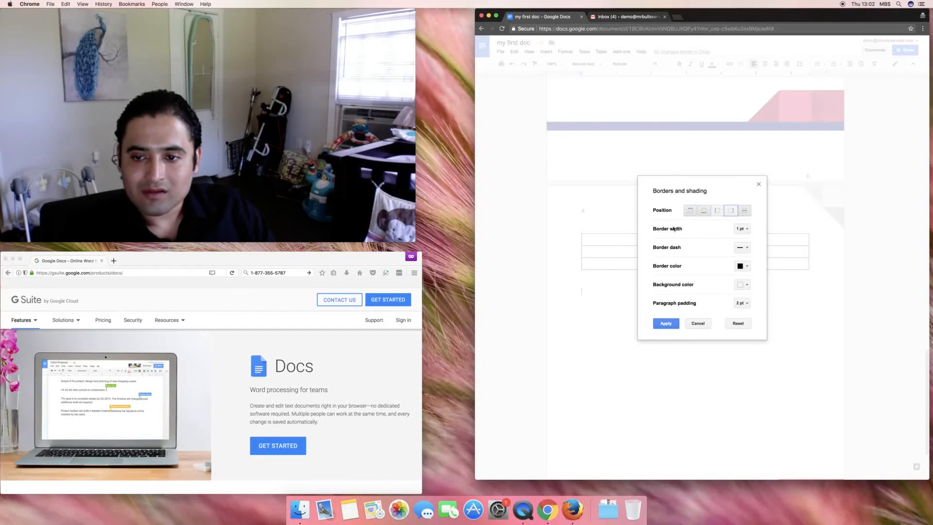
{"action": "left_click", "coordinate": [675, 324]}
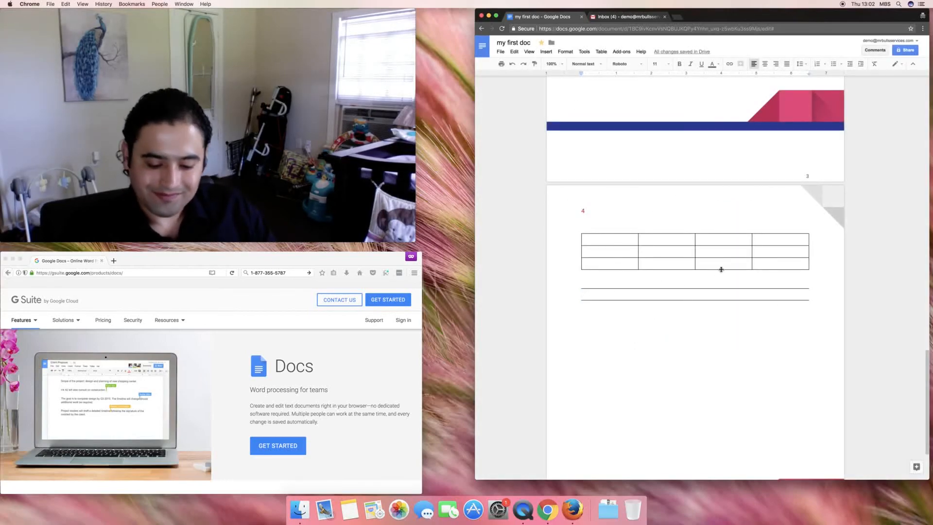
- Add seven more blank bordered paragraphs below the table to form a series of ruled lines
{"action": "key", "text": "Return"}
{"action": "key", "text": "Return"}
{"action": "key", "text": "Return"}
{"action": "key", "text": "Return"}
{"action": "key", "text": "Return"}
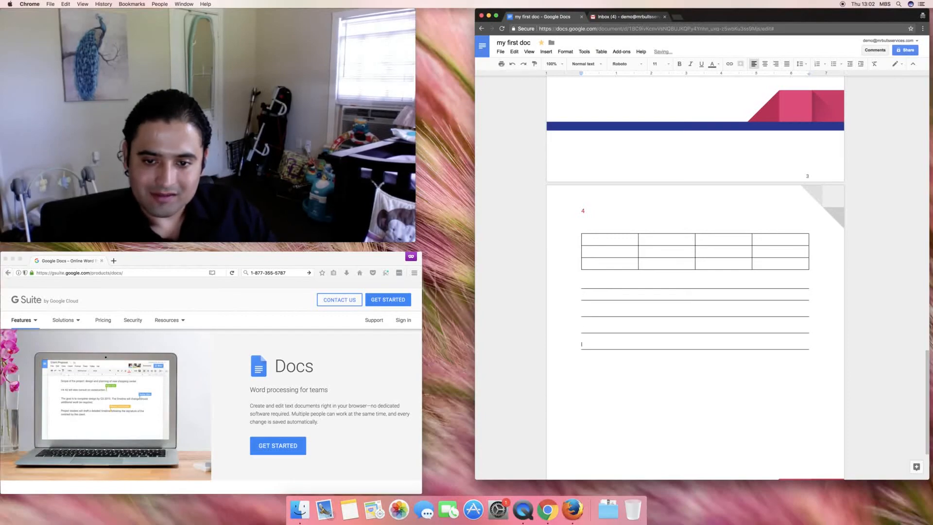
{"action": "key", "text": "Return"}
{"action": "key", "text": "Return"}
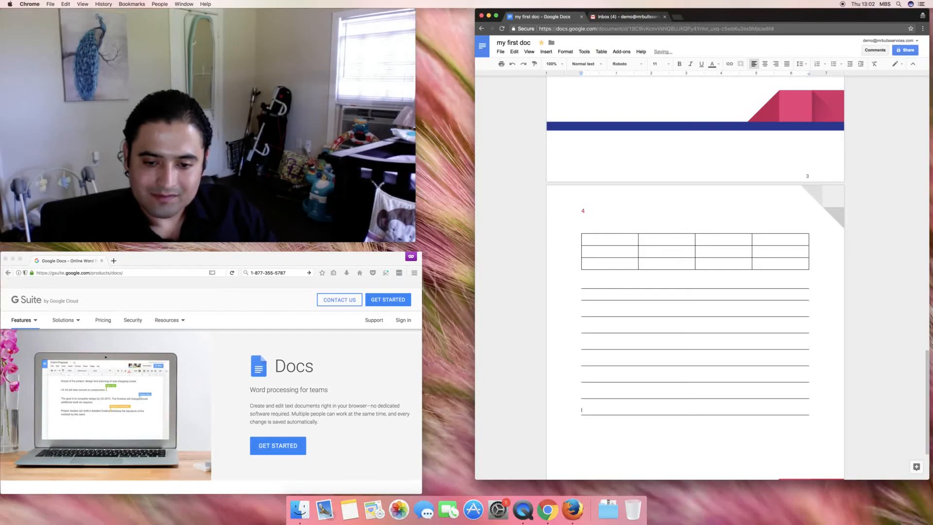
- Remove the top, bottom and between borders from the last paragraph on page 4
{"action": "left_click", "coordinate": [565, 52]}
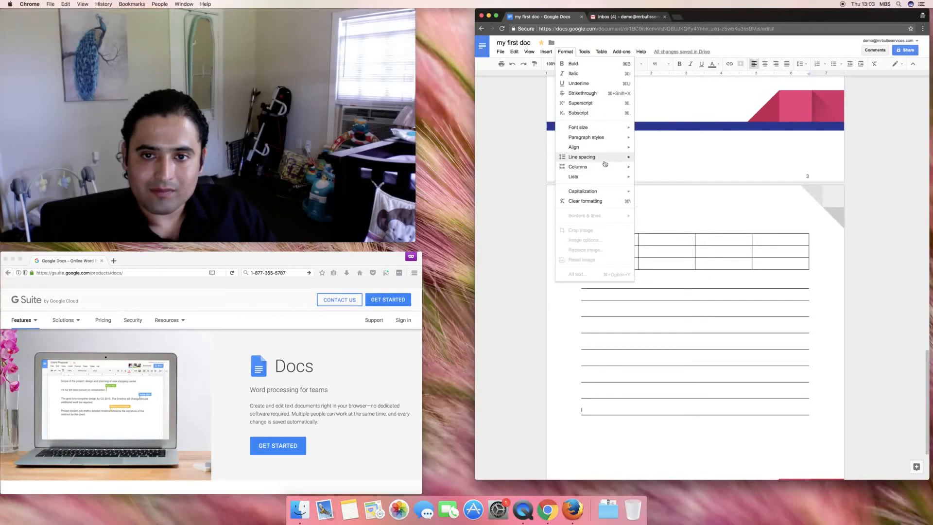
{"action": "left_click", "coordinate": [671, 140]}
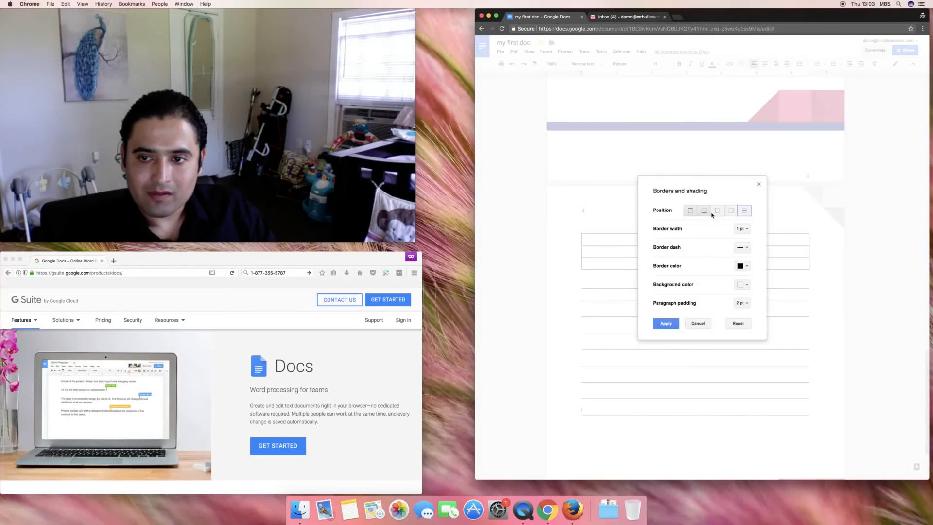
{"action": "left_click", "coordinate": [690, 210]}
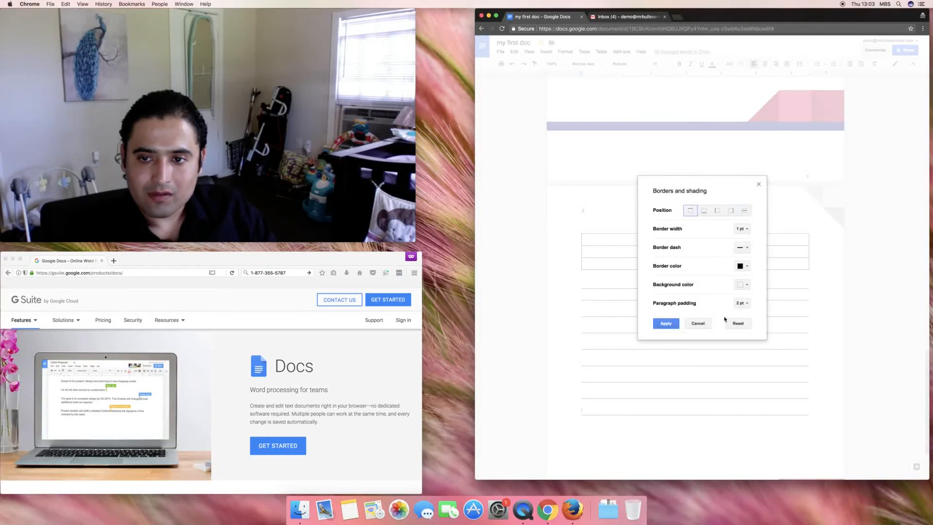
{"action": "left_click", "coordinate": [666, 323]}
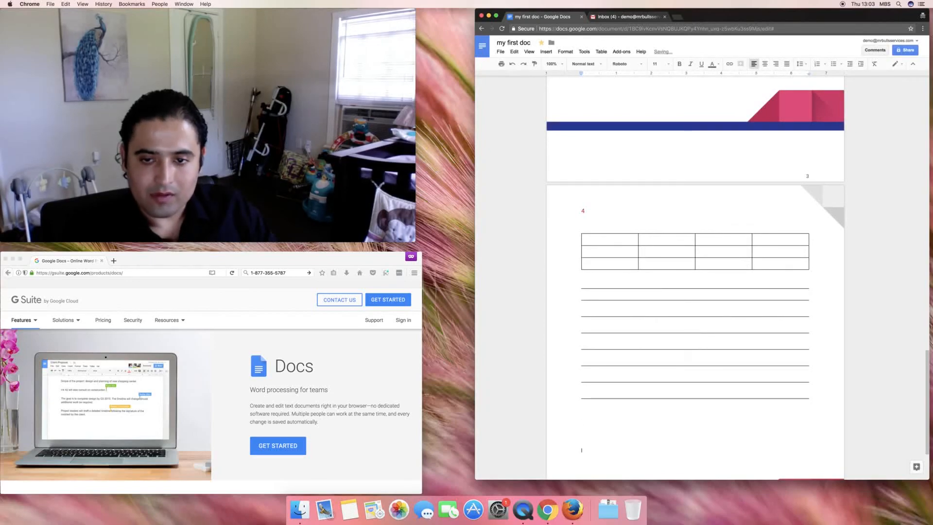
- Place the cursor in the first bordered paragraph directly below the table
{"action": "left_click", "coordinate": [598, 360]}
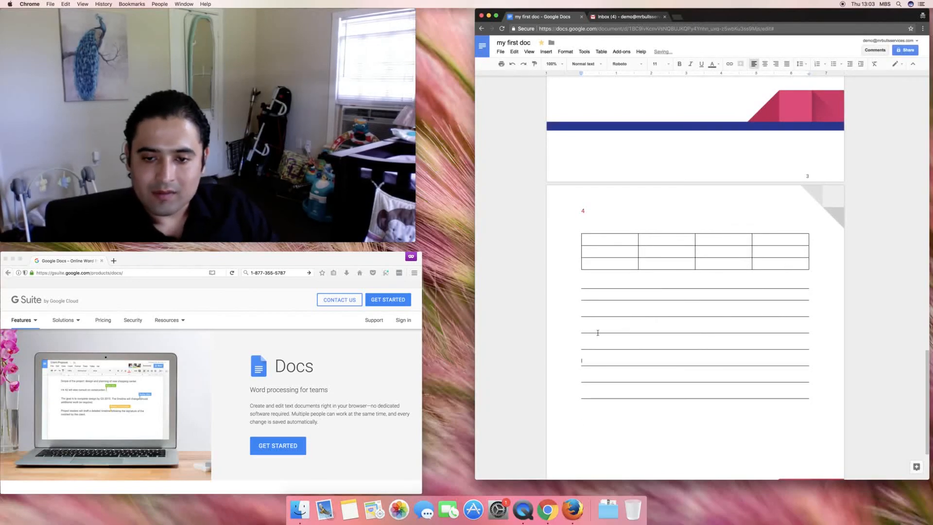
{"action": "left_click", "coordinate": [594, 284]}
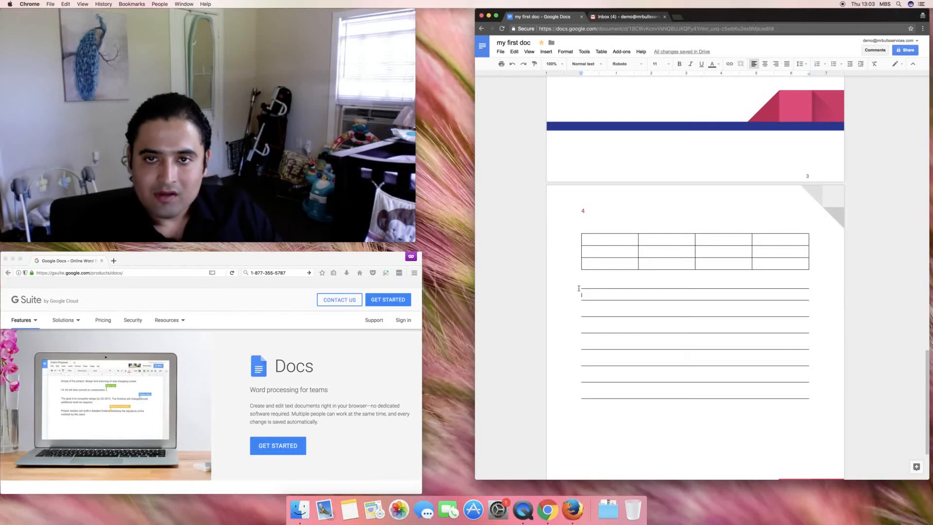
- Set the line spacing of the paragraph between the second and third horizontal lines on page 4 to Double
{"action": "left_click", "coordinate": [564, 51]}
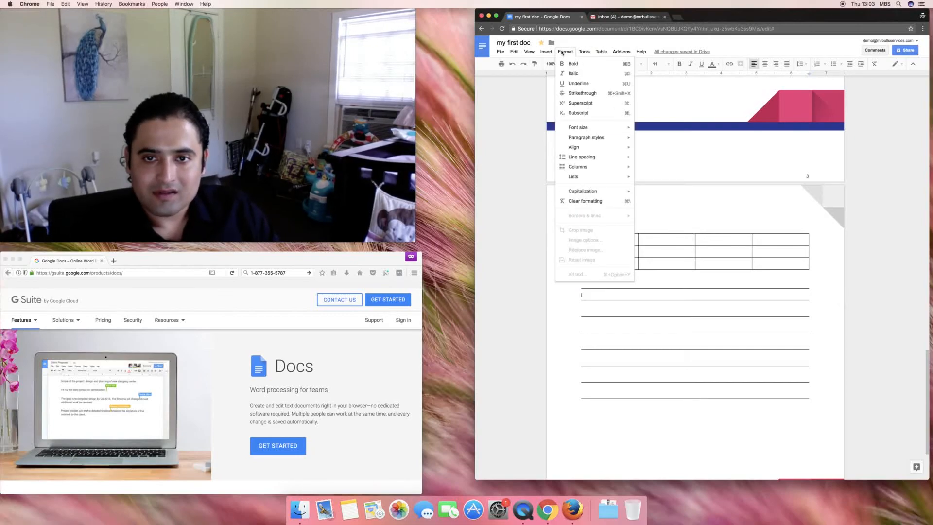
{"action": "mouse_move", "coordinate": [592, 159]}
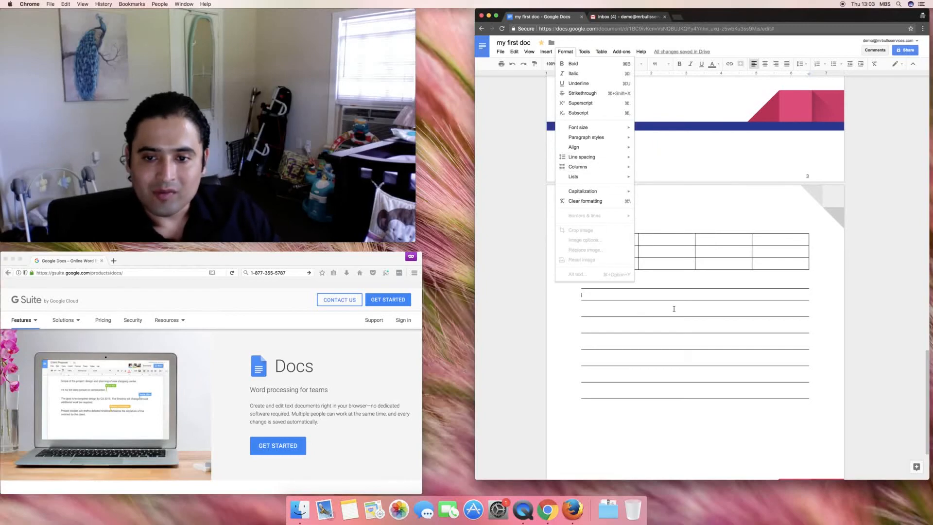
{"action": "left_click", "coordinate": [646, 307]}
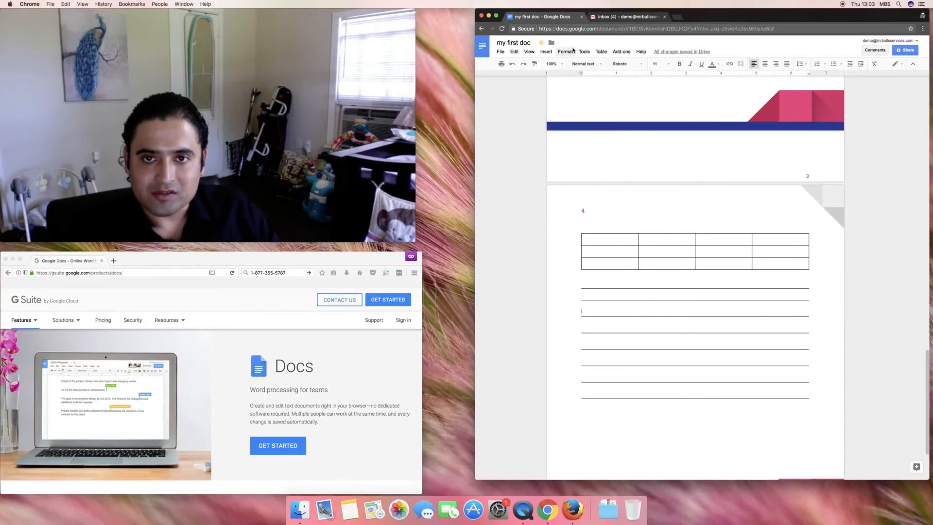
{"action": "left_click", "coordinate": [562, 53]}
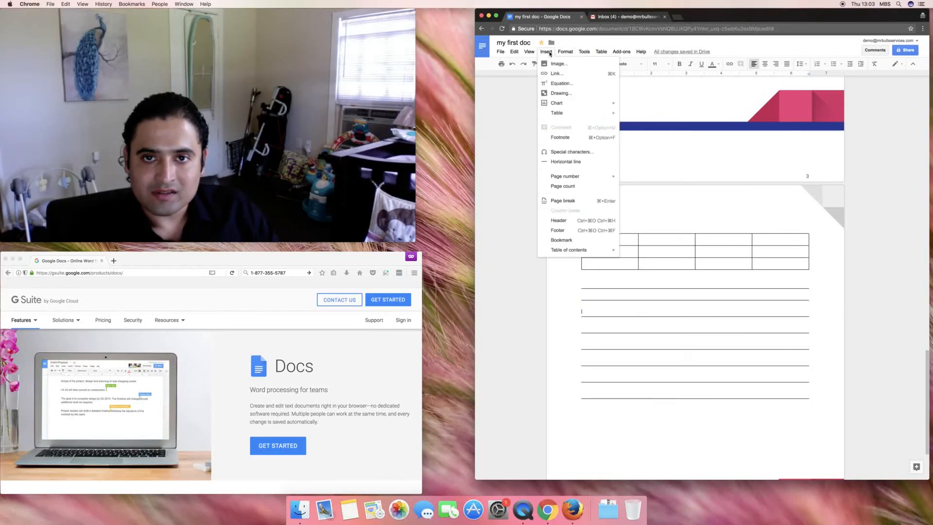
{"action": "mouse_move", "coordinate": [624, 161]}
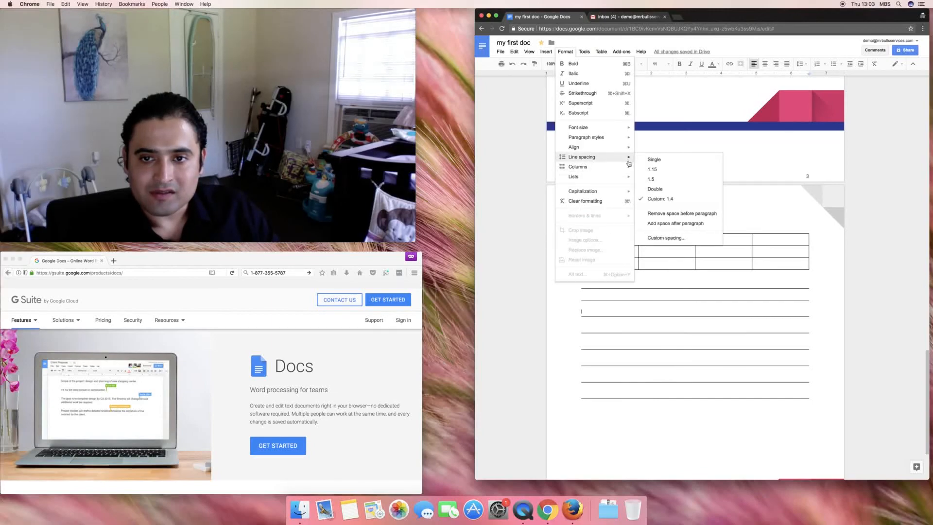
{"action": "left_click", "coordinate": [657, 189]}
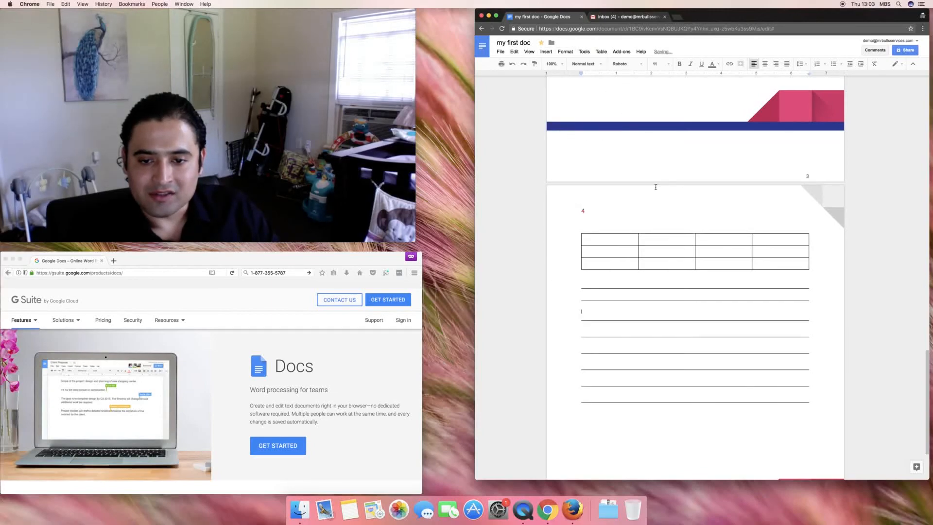
- Set the line spacing of the paragraph between the first and second horizontal lines to Double
{"action": "left_click", "coordinate": [599, 297]}
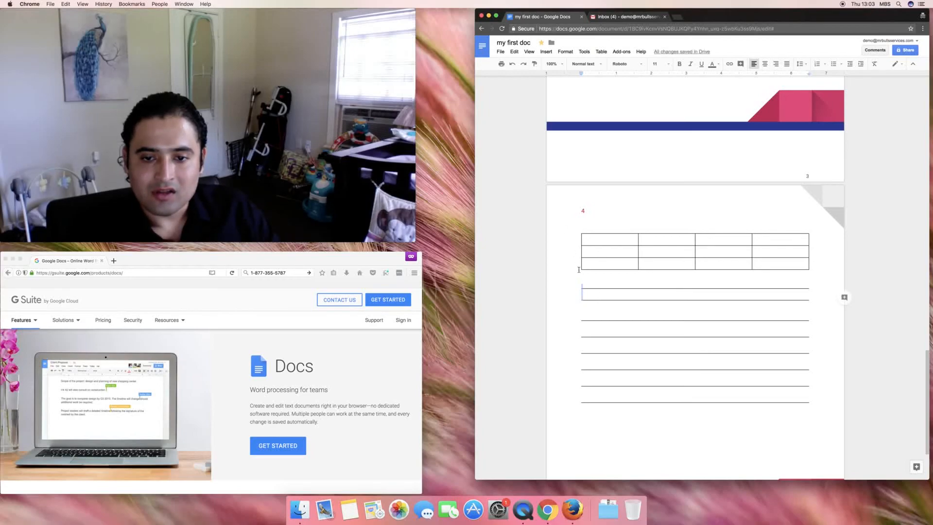
{"action": "left_click", "coordinate": [547, 52]}
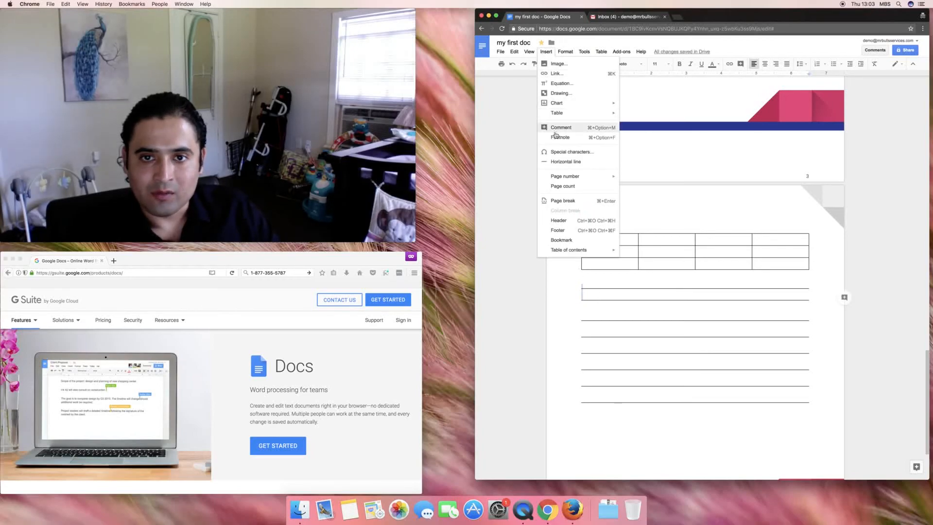
{"action": "left_click", "coordinate": [566, 52]}
{"action": "mouse_move", "coordinate": [576, 159]}
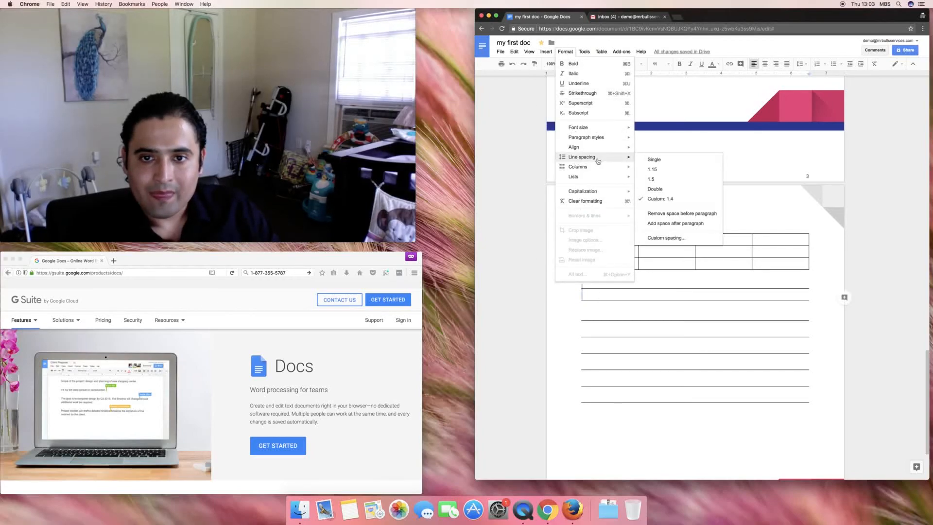
{"action": "left_click", "coordinate": [656, 189]}
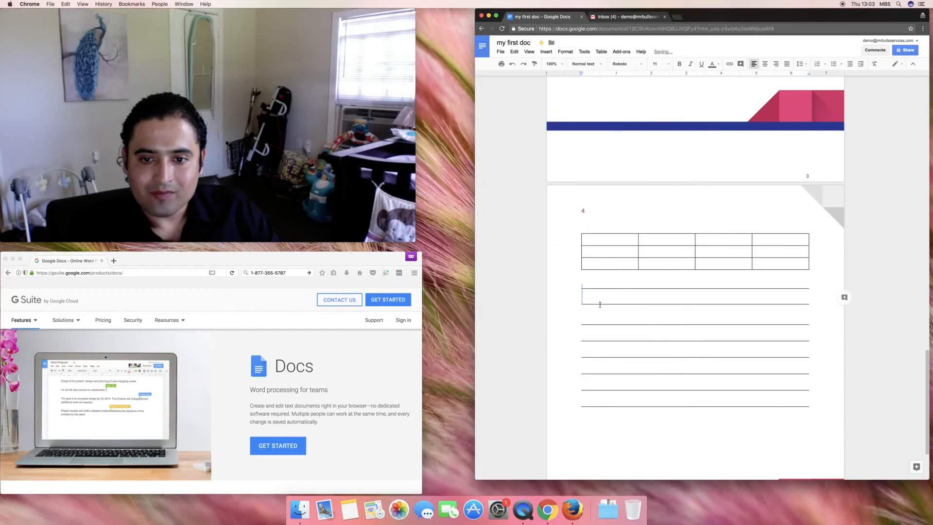
- Apply Double line spacing to the whole block of horizontal lines below the table on page 4
{"action": "left_click_drag", "start_coordinate": [815, 411], "coordinate": [569, 280]}
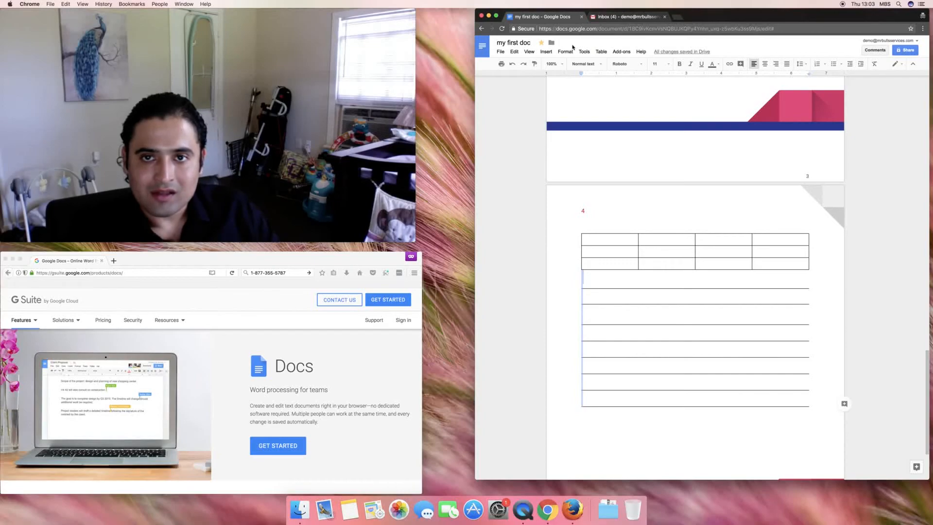
{"action": "left_click", "coordinate": [568, 51]}
{"action": "mouse_move", "coordinate": [588, 139]}
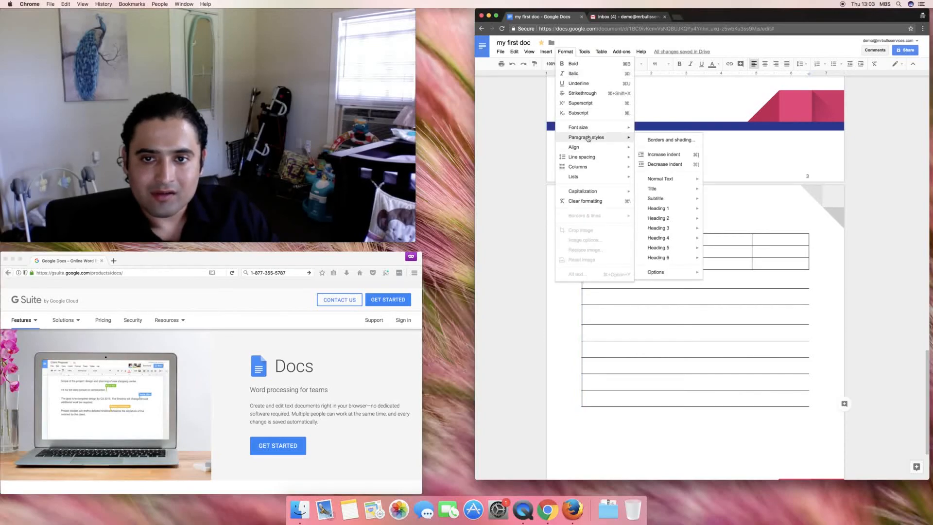
{"action": "mouse_move", "coordinate": [596, 159]}
{"action": "left_click", "coordinate": [656, 188]}
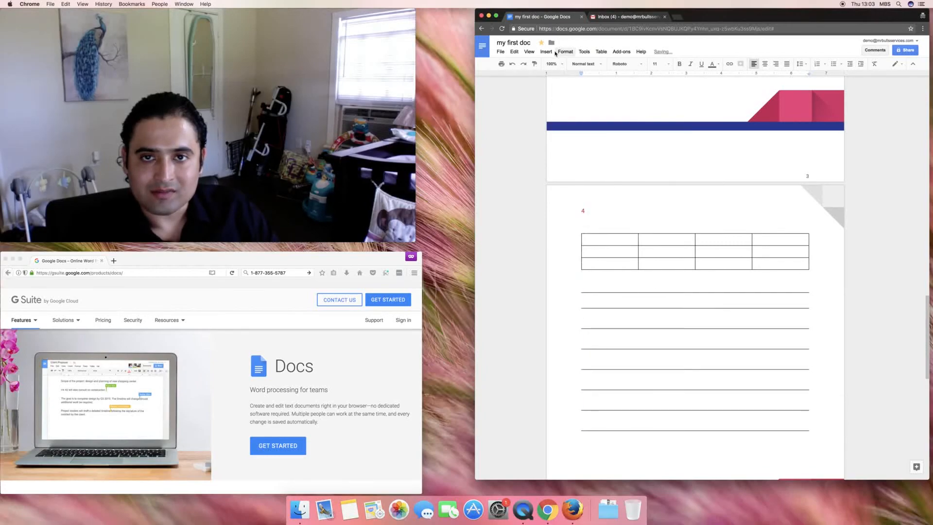
- Insert a horizontal line in the gap between the second and third lines below the table
{"action": "left_click", "coordinate": [546, 52]}
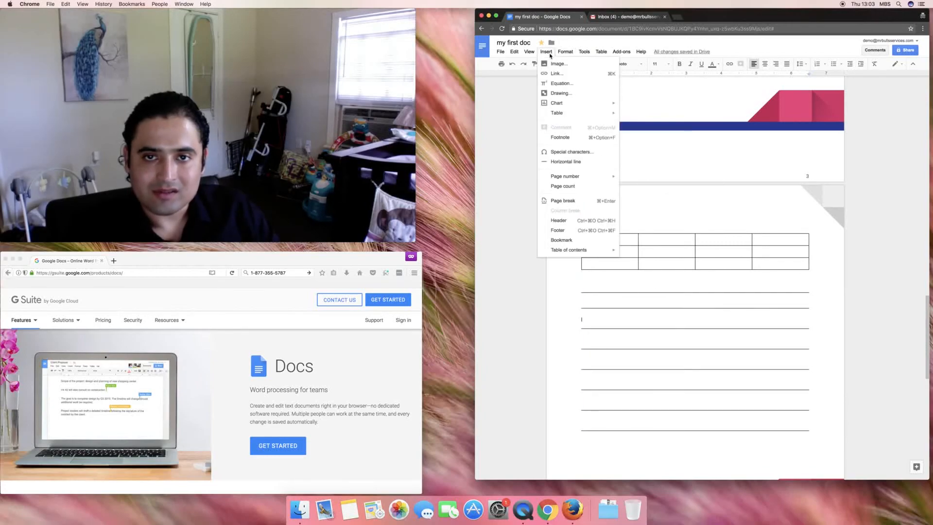
{"action": "left_click", "coordinate": [567, 162]}
{"action": "left_click", "coordinate": [640, 320]}
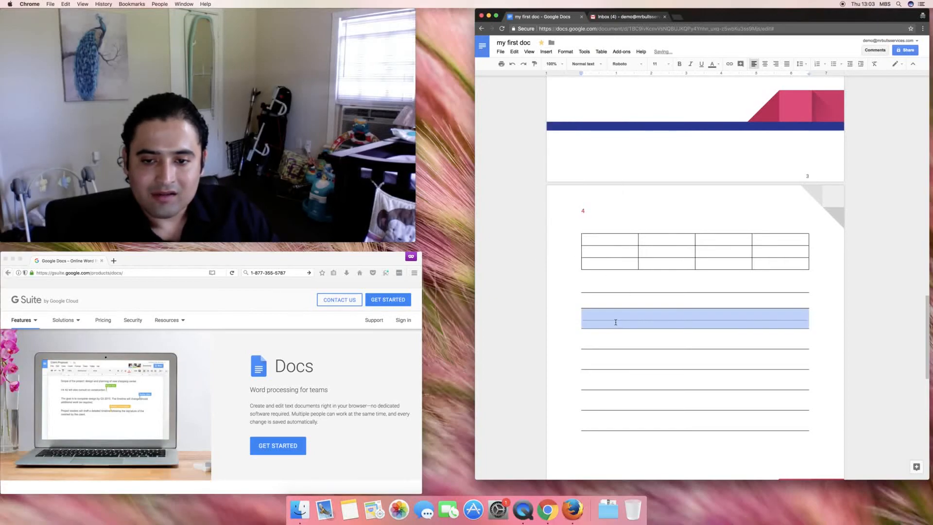
{"action": "left_click", "coordinate": [598, 319]}
- Insert a horizontal line in the body of page 5 and start a new paragraph below it
{"action": "scroll", "coordinate": [646, 371], "scroll_direction": "up", "scroll_amount": 5}
{"action": "scroll", "coordinate": [646, 370], "scroll_direction": "down", "scroll_amount": 10}
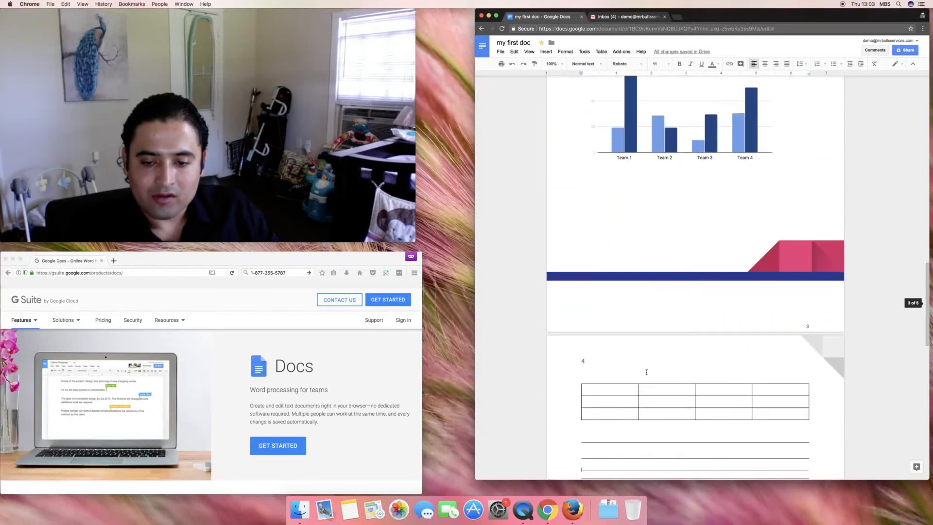
{"action": "scroll", "coordinate": [691, 295], "scroll_direction": "down", "scroll_amount": 3}
{"action": "left_click", "coordinate": [648, 359]}
{"action": "left_click", "coordinate": [529, 52]}
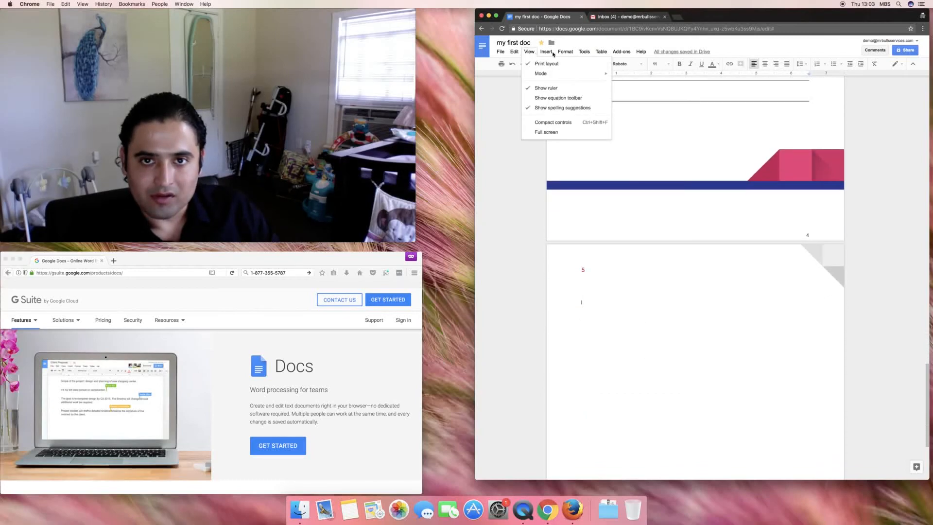
{"action": "mouse_move", "coordinate": [566, 51]}
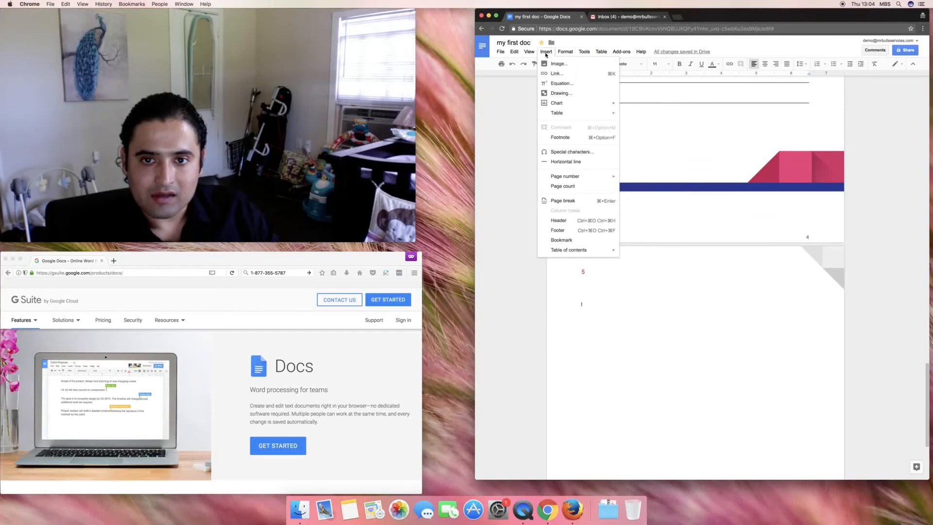
{"action": "left_click", "coordinate": [562, 164]}
{"action": "key", "text": "Return"}
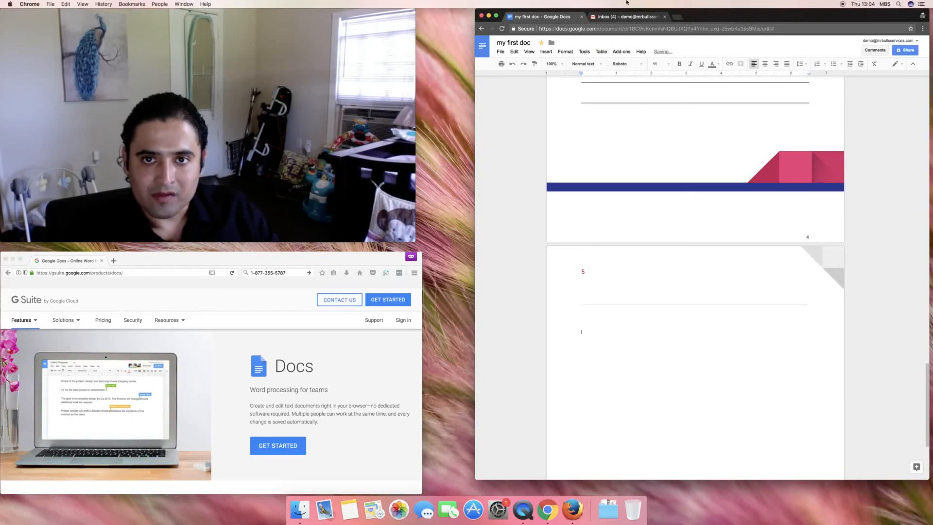
- Start a bulleted list below the horizontal line on page 5 using the star, circle and square bullet preset
{"action": "left_click", "coordinate": [547, 51]}
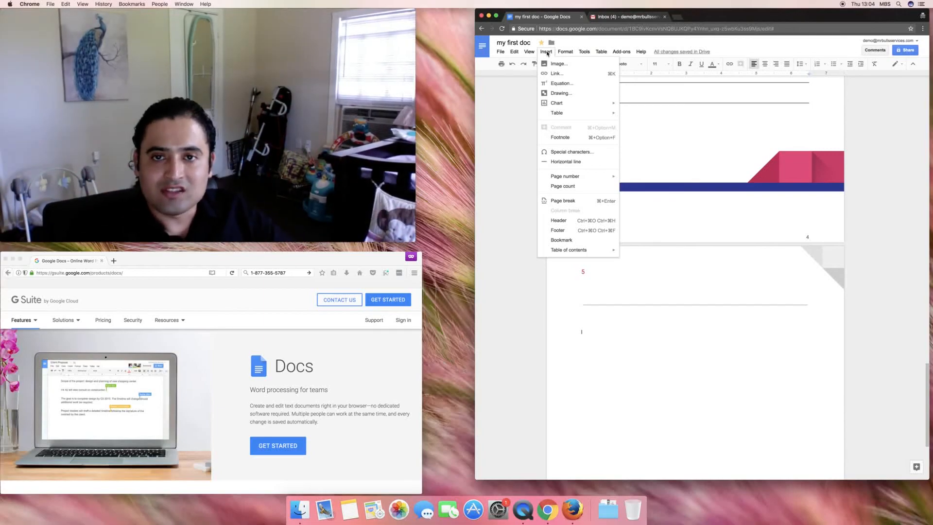
{"action": "mouse_move", "coordinate": [565, 53]}
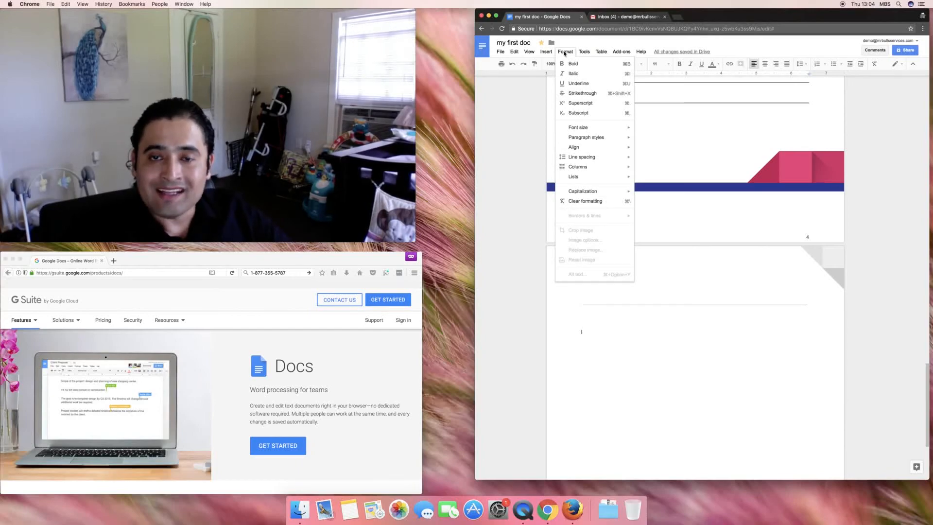
{"action": "mouse_move", "coordinate": [596, 194]}
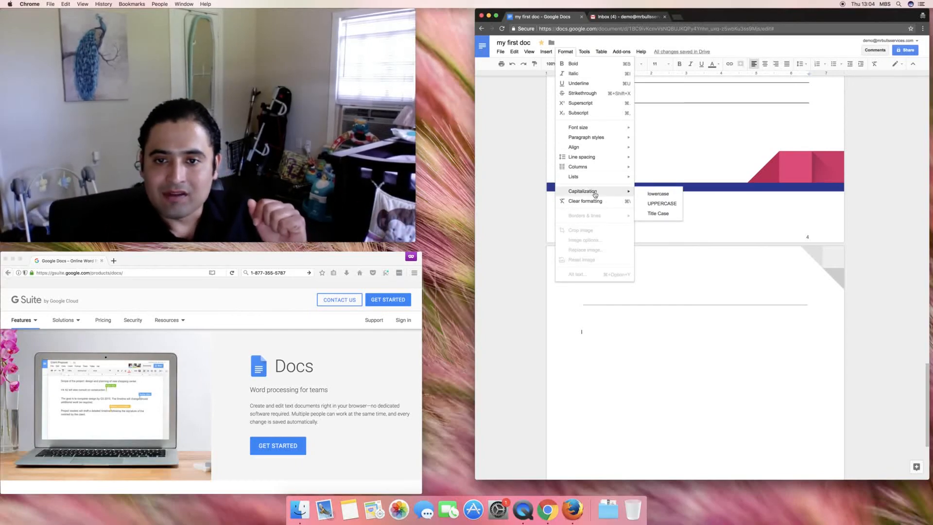
{"action": "mouse_move", "coordinate": [587, 178]}
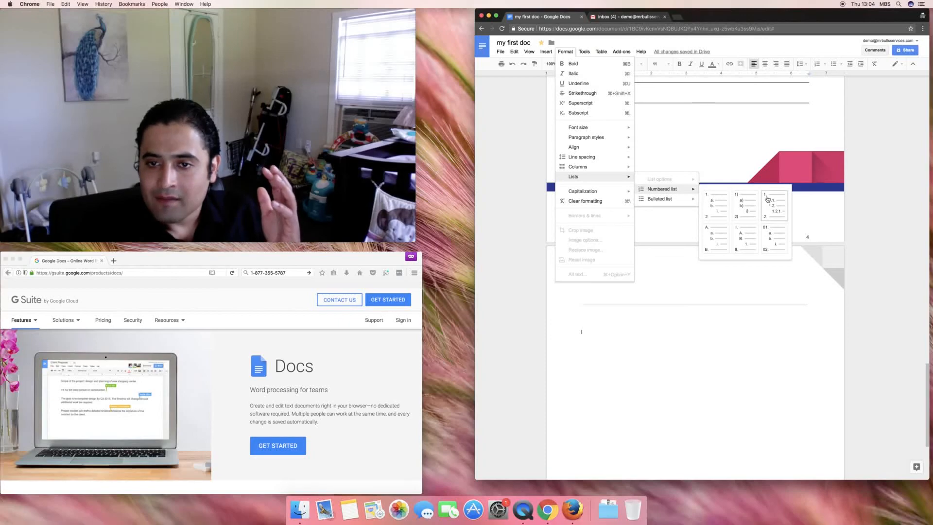
{"action": "mouse_move", "coordinate": [679, 199]}
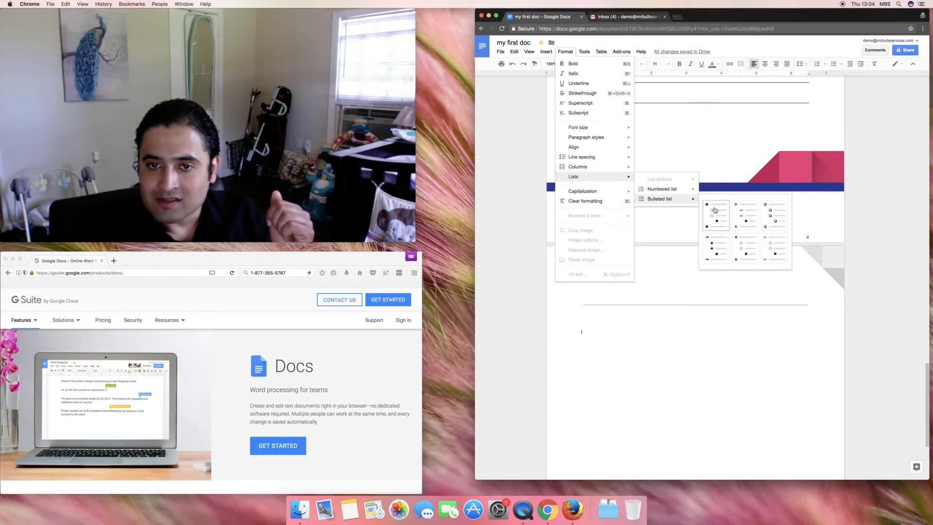
{"action": "left_click", "coordinate": [747, 253]}
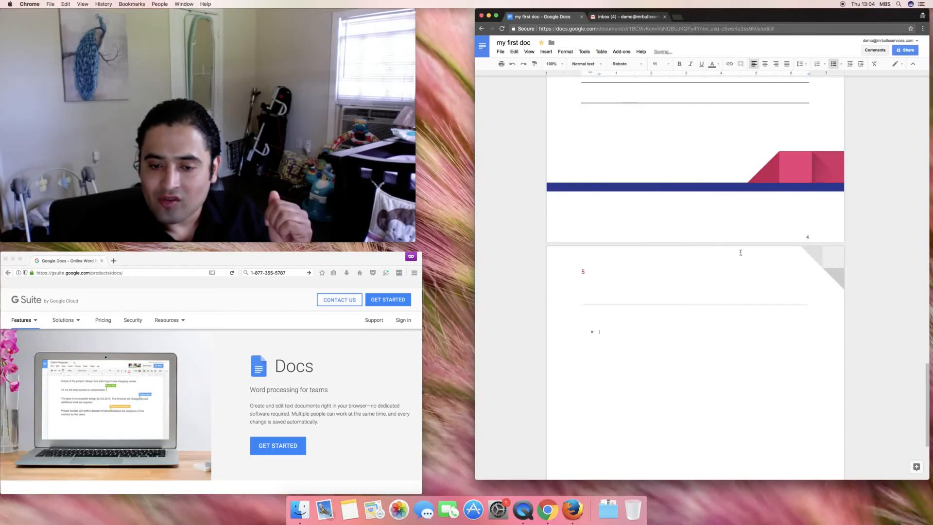
- Enter "Hello", "How are you" and "Fine" as list items, each nested one level deeper than the previous
{"action": "type", "text": "Hello"}
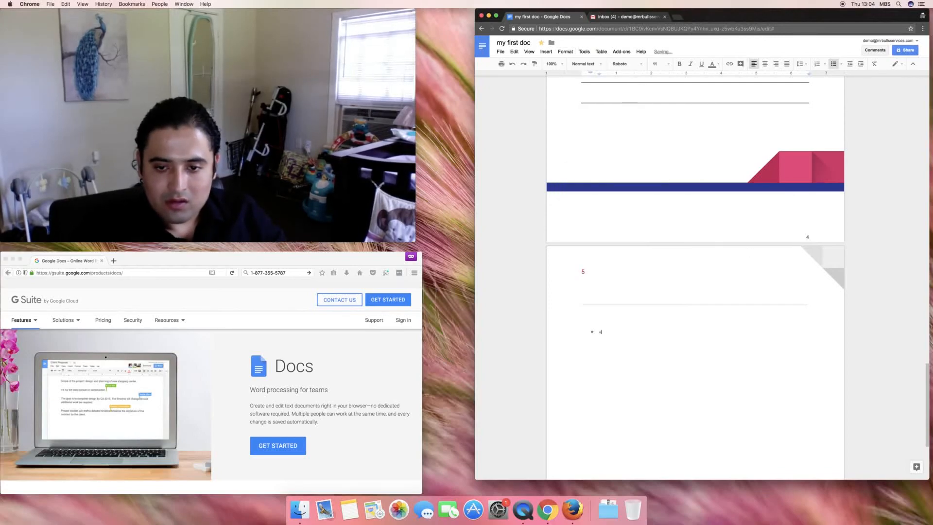
{"action": "key", "text": "Return"}
{"action": "key", "text": "BackSpace"}
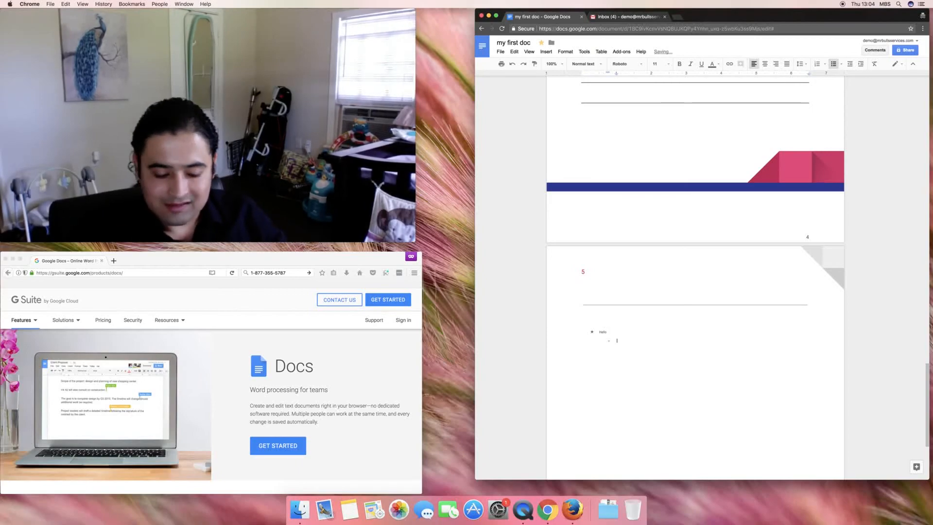
{"action": "type", "text": "how are you"}
{"action": "key", "text": "Return"}
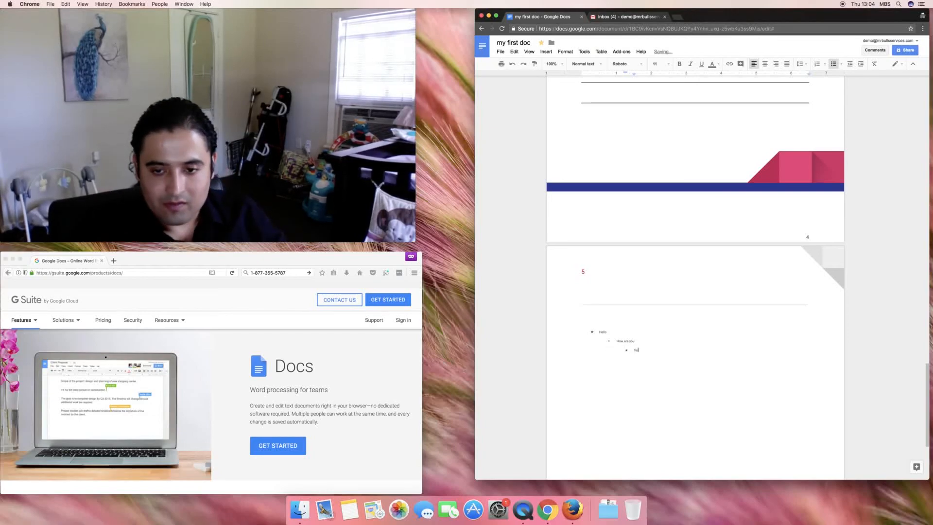
{"action": "key", "text": "Return"}
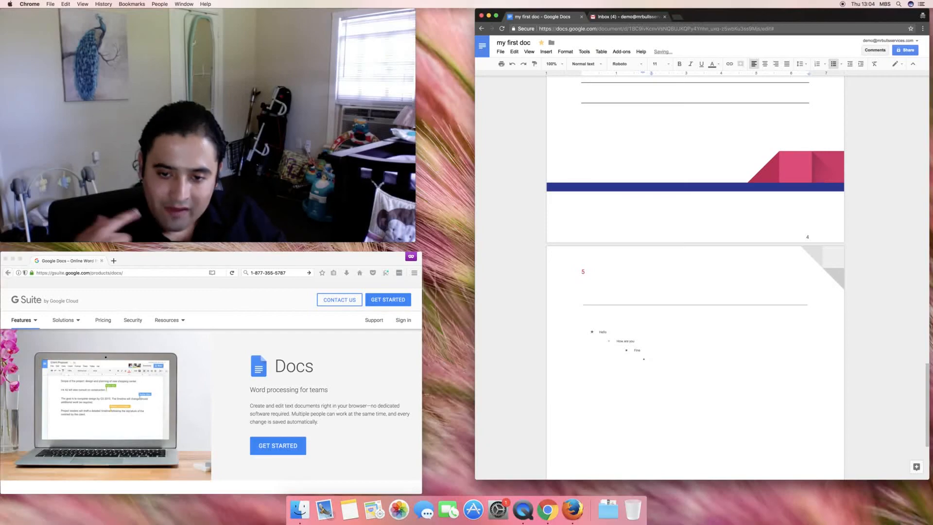
- Add "Thanks for asking" as a fourth-level list item, then end the list and leave blank space below it
{"action": "type", "text": "o"}
{"action": "type", "text": "hanks ="}
{"action": "type", "text": "s for"}
{"action": "type", "text": " asking"}
{"action": "key", "text": "Return"}
{"action": "key", "text": "shift+Tab"}
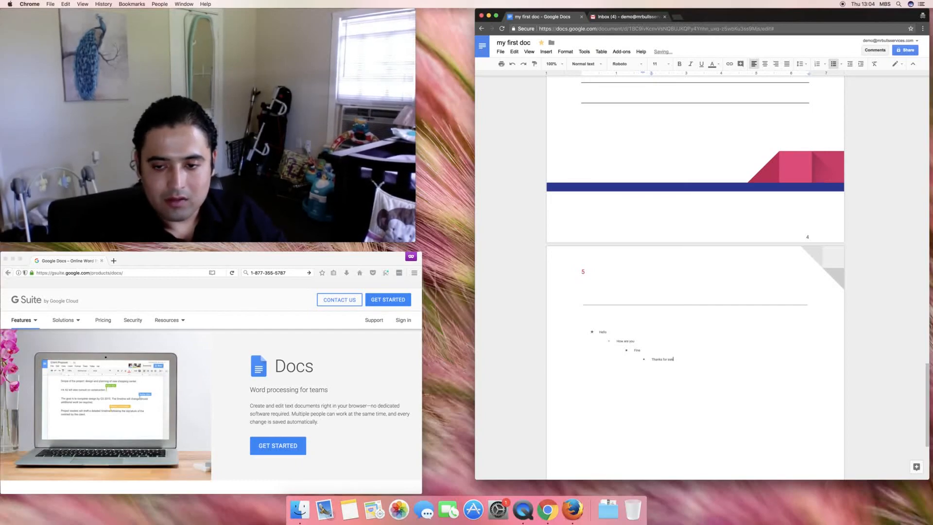
{"action": "key", "text": "Return"}
{"action": "key", "text": "Return"}
{"action": "key", "text": "Return"}
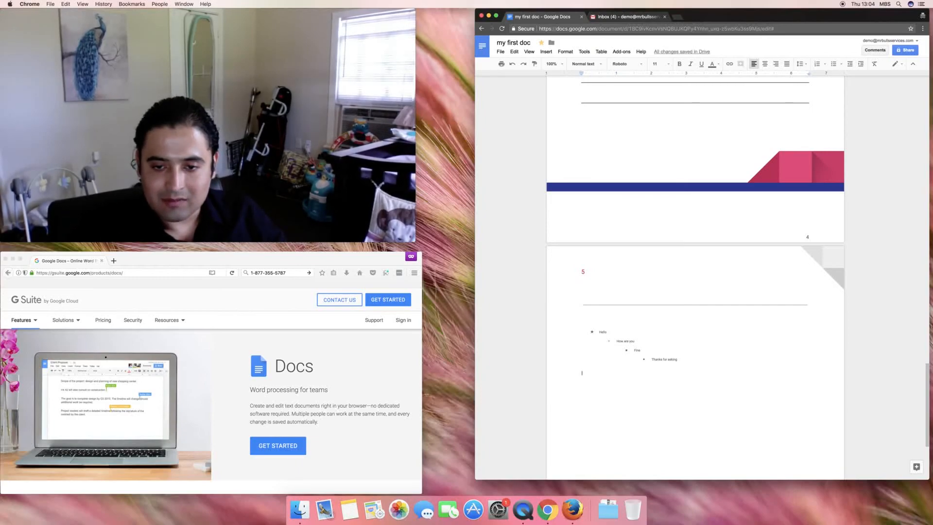
{"action": "key", "text": "Return"}
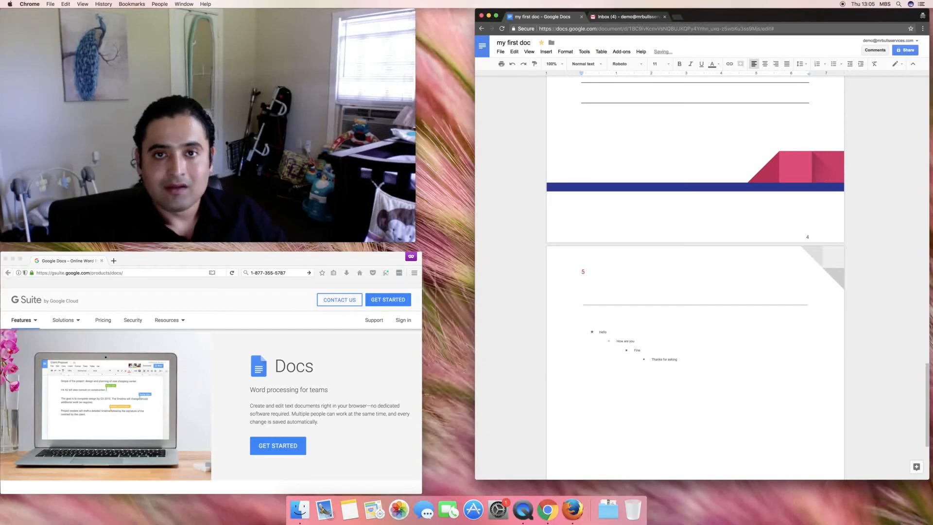
{"action": "left_click", "coordinate": [564, 52]}
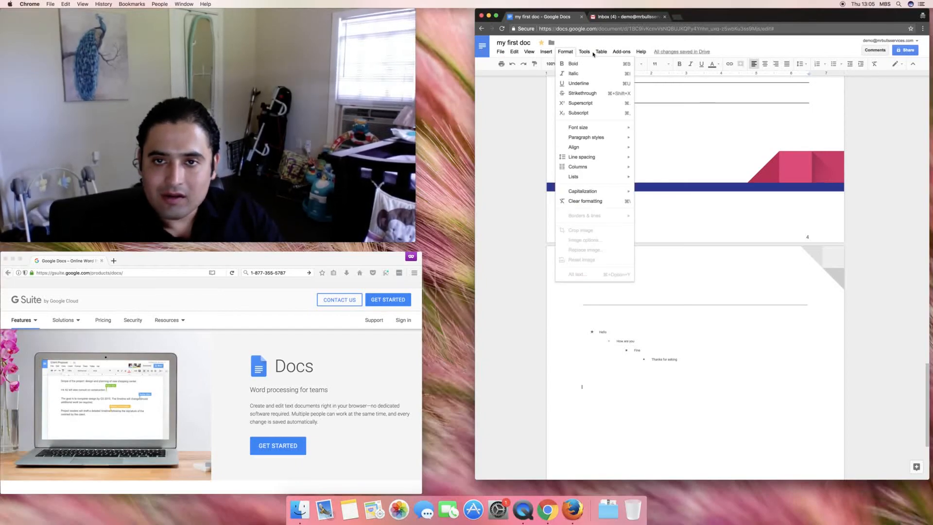
{"action": "mouse_move", "coordinate": [587, 53]}
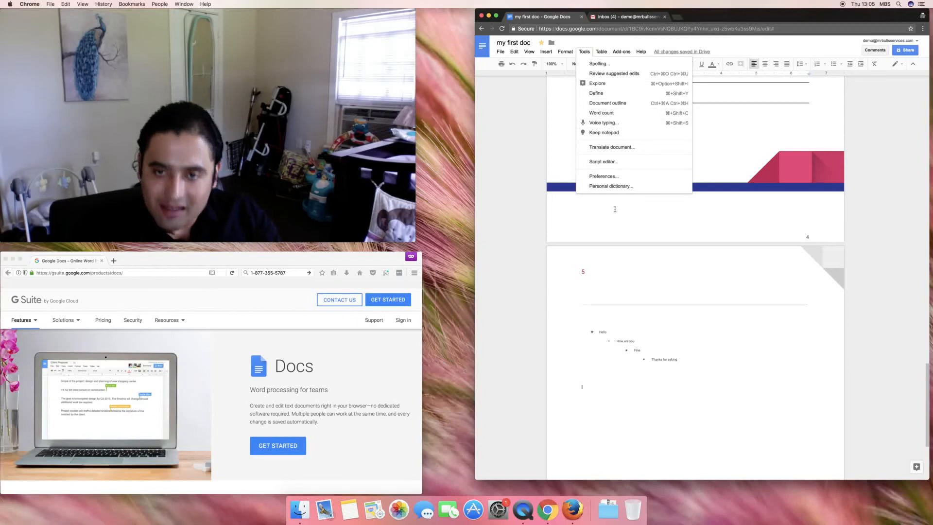
{"action": "left_click", "coordinate": [715, 286]}
{"action": "scroll", "coordinate": [703, 274], "scroll_direction": "down", "scroll_amount": 3}
{"action": "scroll", "coordinate": [700, 270], "scroll_direction": "up", "scroll_amount": 2}
{"action": "scroll", "coordinate": [617, 156], "scroll_direction": "up", "scroll_amount": 1}
{"action": "left_click", "coordinate": [565, 51]}
{"action": "left_click", "coordinate": [585, 52]}
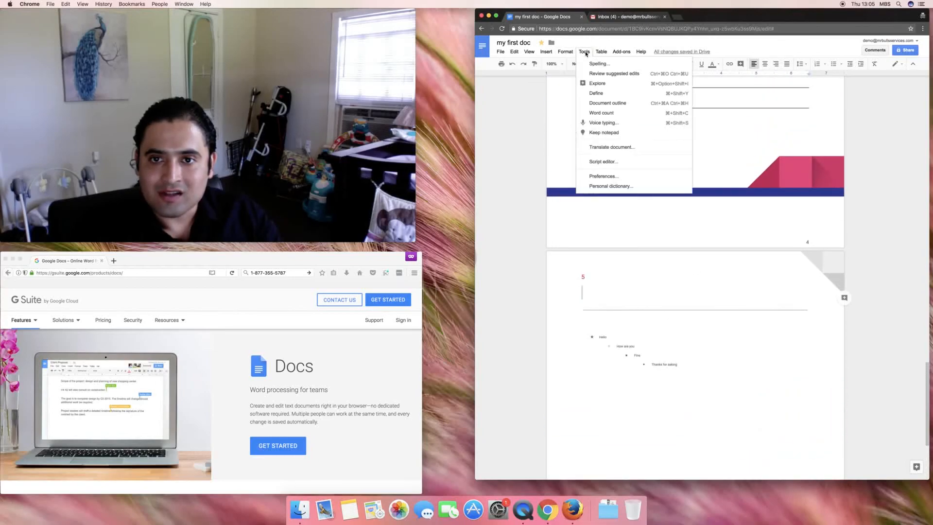
- Check the word count for the whole document and close the statistics
{"action": "left_click", "coordinate": [630, 116]}
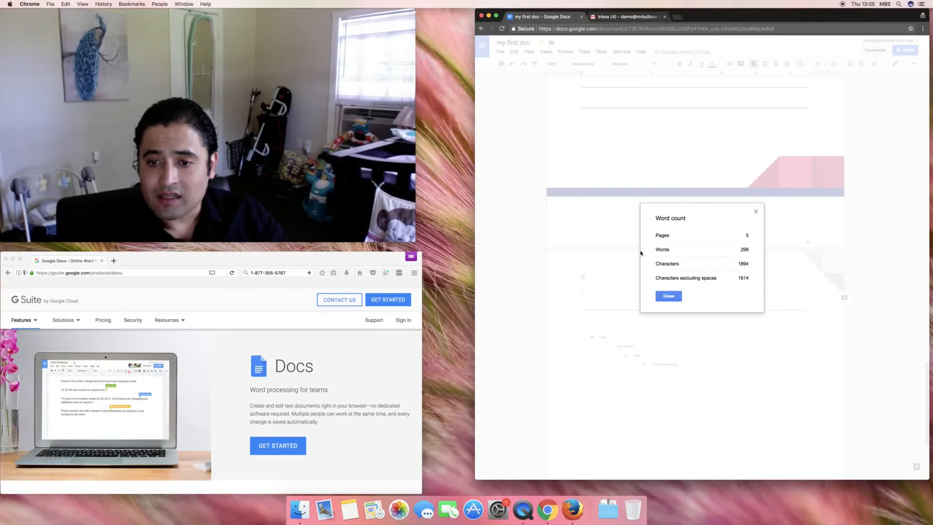
{"action": "left_click", "coordinate": [756, 211]}
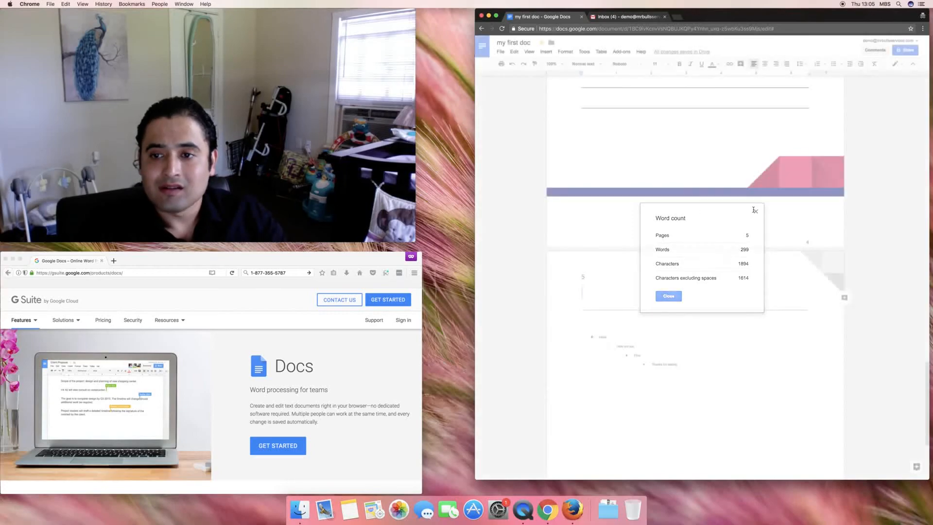
- Place the cursor in the last paragraph on page 2 and check the word count again
{"action": "scroll", "coordinate": [715, 227], "scroll_direction": "down", "scroll_amount": 2}
{"action": "scroll", "coordinate": [715, 227], "scroll_direction": "up", "scroll_amount": 15}
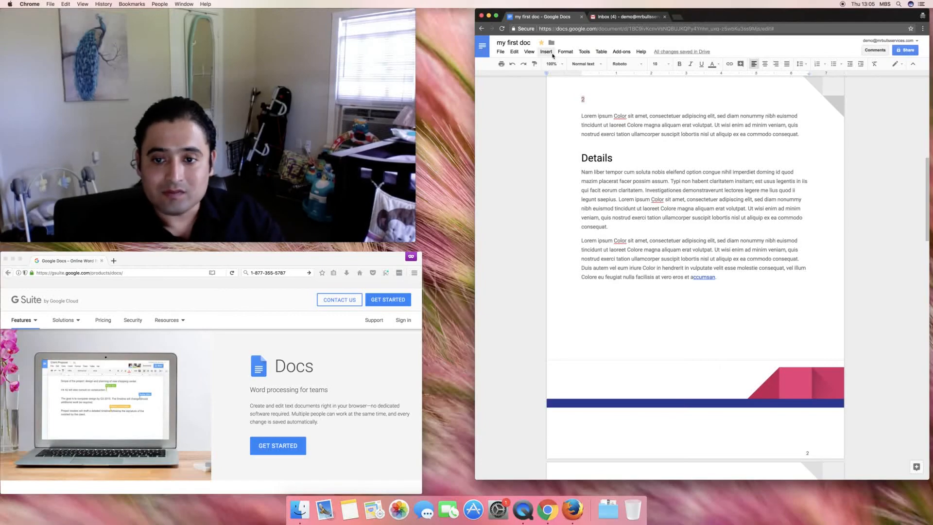
{"action": "left_click", "coordinate": [546, 51]}
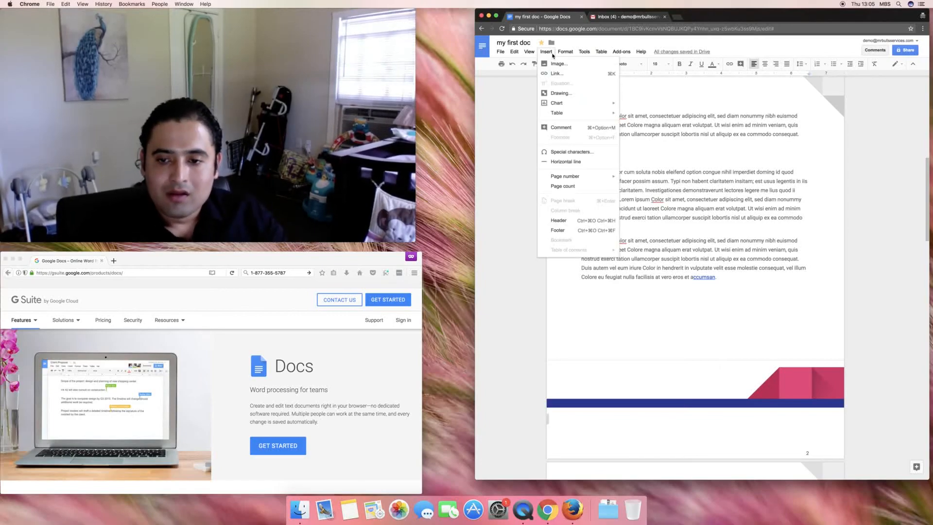
{"action": "mouse_move", "coordinate": [570, 52]}
{"action": "left_click", "coordinate": [692, 390]}
{"action": "left_click", "coordinate": [673, 277]}
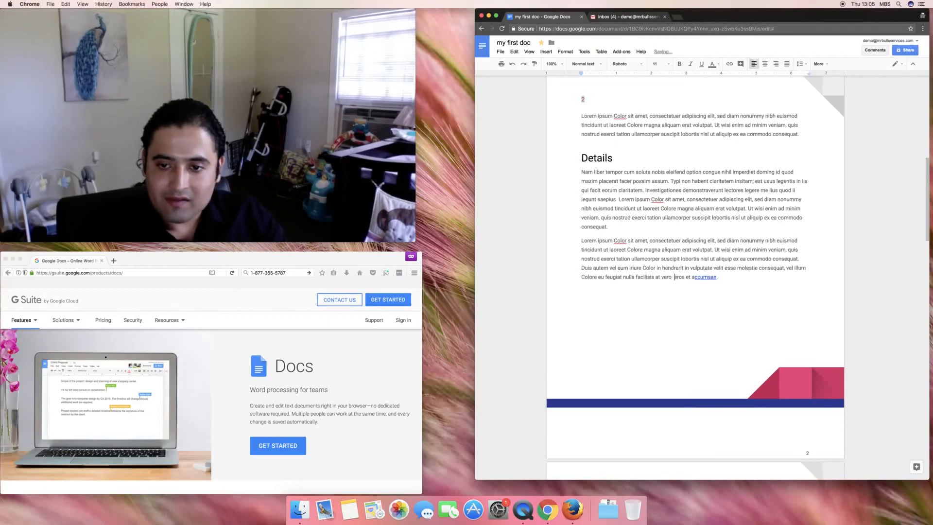
{"action": "left_click", "coordinate": [565, 52]}
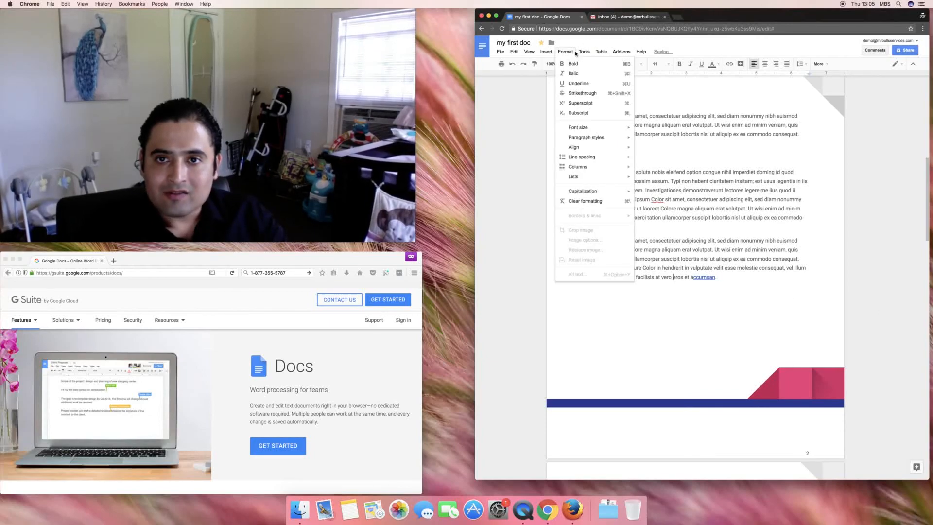
{"action": "mouse_move", "coordinate": [581, 53]}
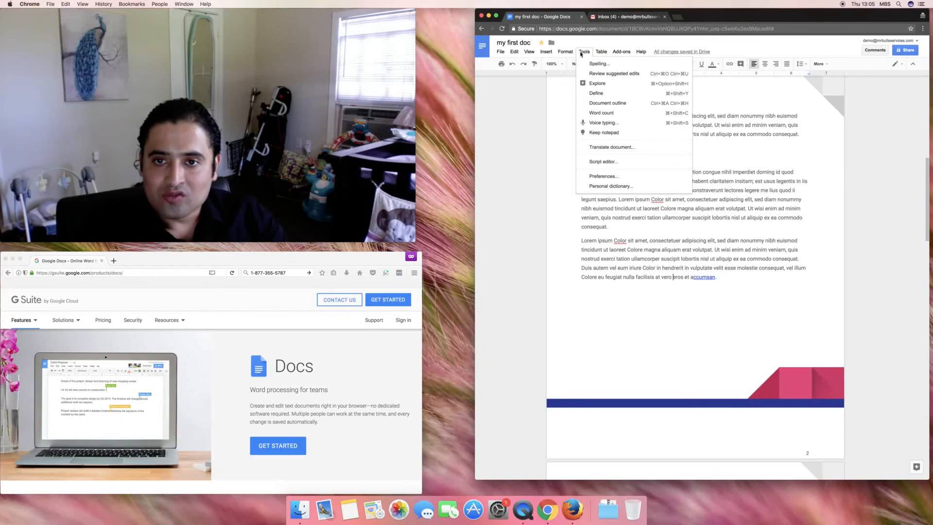
{"action": "left_click", "coordinate": [598, 112]}
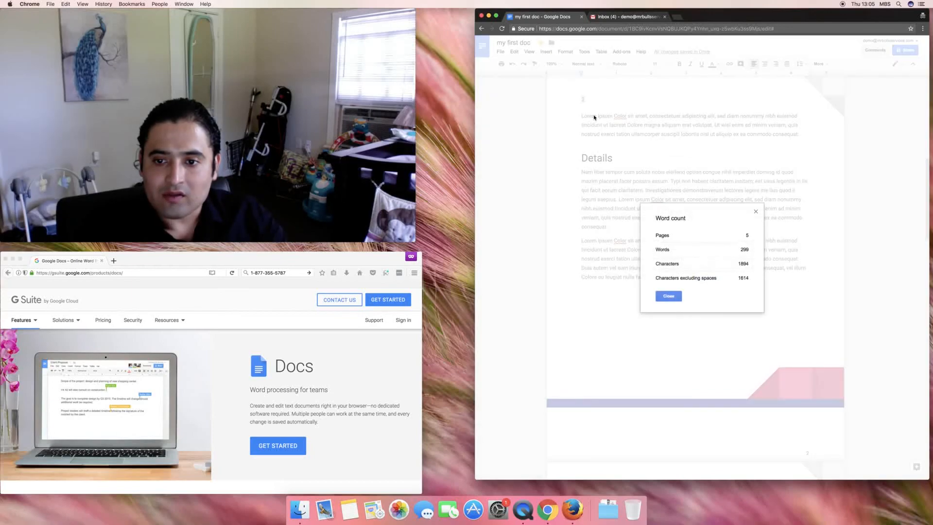
{"action": "left_click", "coordinate": [757, 212]}
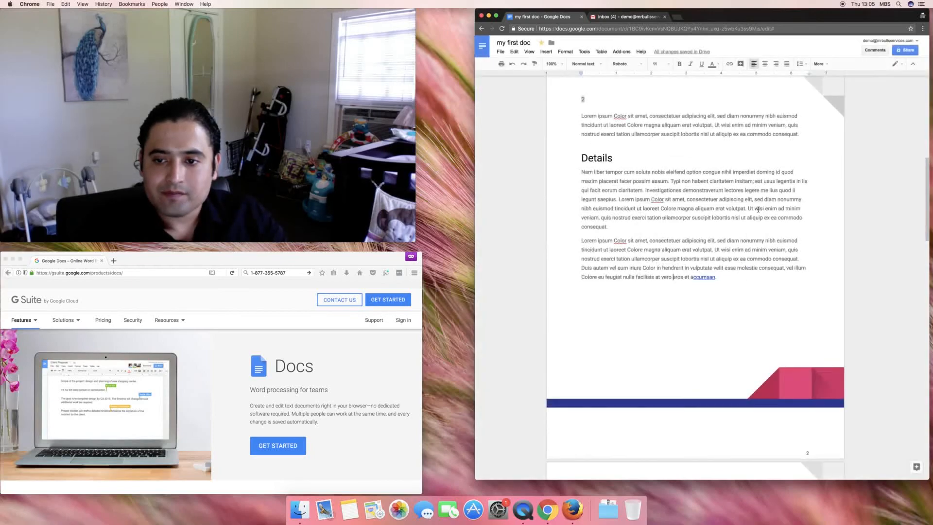
- Dictate "Hi Google can you go ahead and type this for me for me thank you" below page 2's last paragraph using voice typing
{"action": "left_click", "coordinate": [584, 51]}
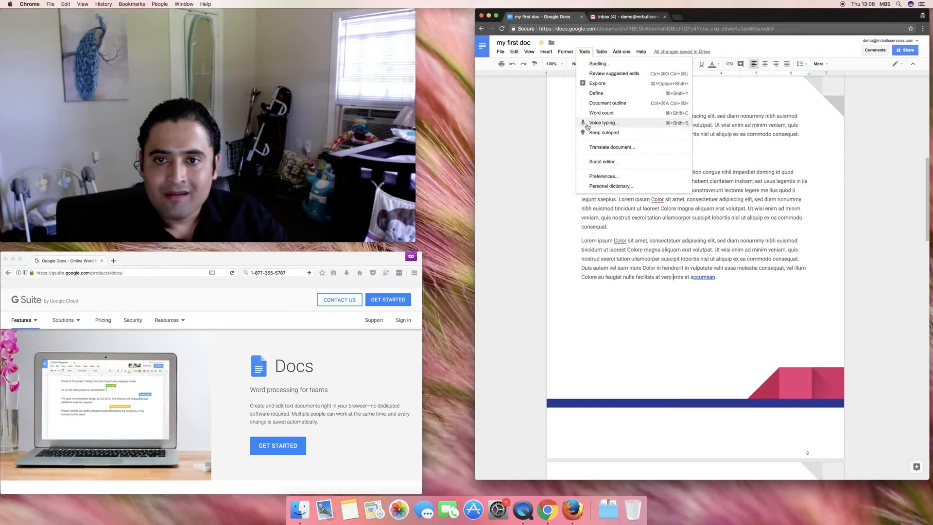
{"action": "left_click", "coordinate": [776, 325]}
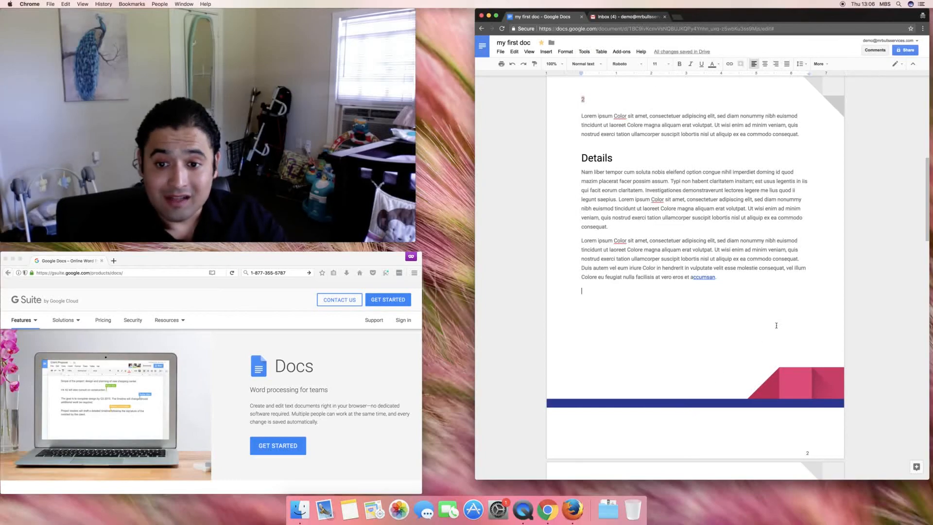
{"action": "left_click", "coordinate": [587, 51]}
{"action": "left_click", "coordinate": [603, 123]}
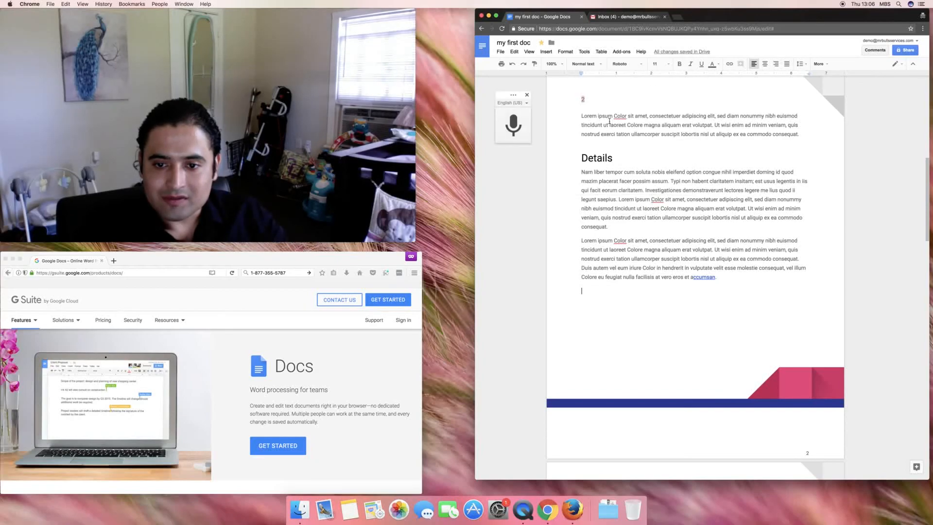
{"action": "left_click", "coordinate": [515, 132]}
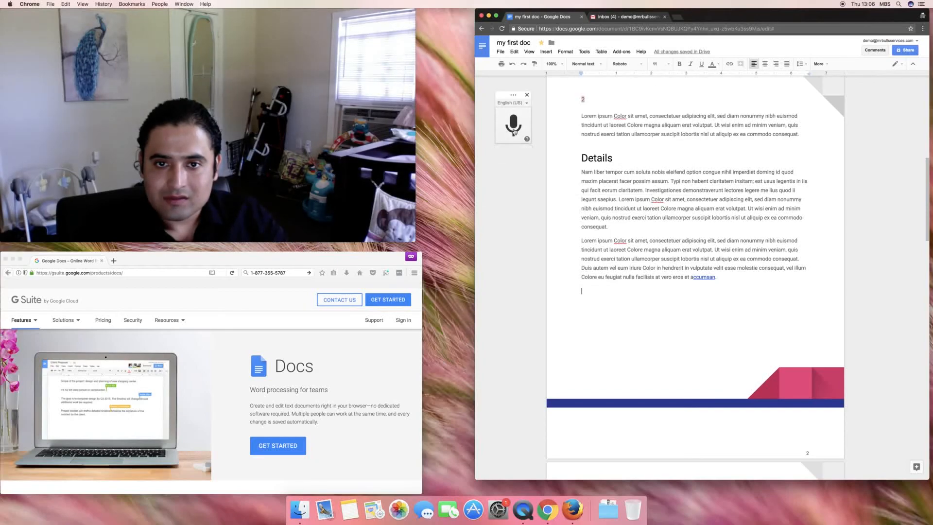
{"action": "left_click", "coordinate": [607, 68]}
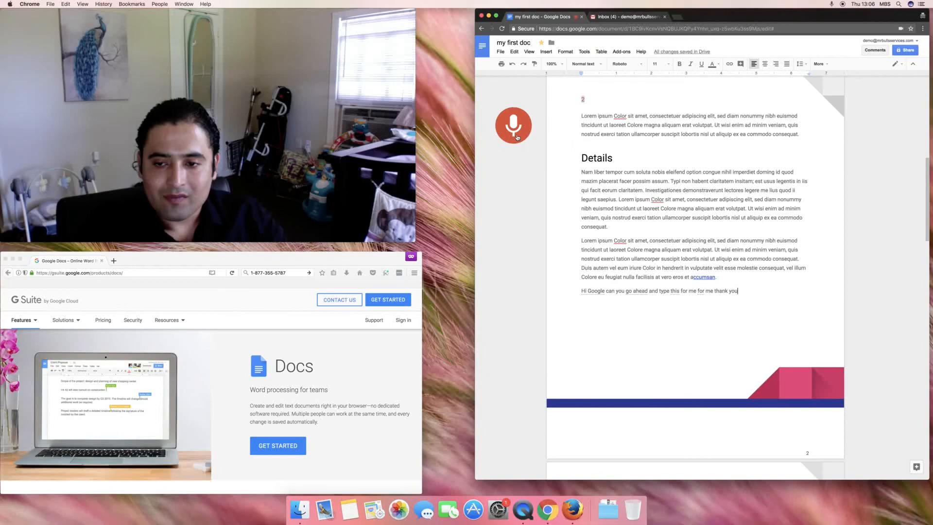
{"action": "left_click", "coordinate": [502, 134]}
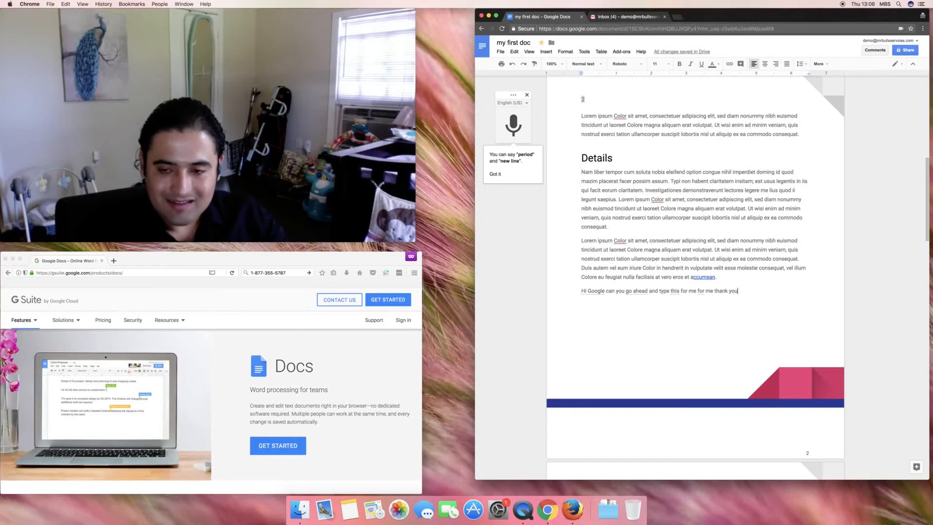
- Remove the repeated "for me" from the dictated sentence, end it with a period and start a new line below
{"action": "key", "text": "BackSpace"}
{"action": "key", "text": "BackSpace"}
{"action": "key", "text": "BackSpace"}
{"action": "key", "text": "BackSpace"}
{"action": "key", "text": "BackSpace"}
{"action": "key", "text": "BackSpace"}
{"action": "key", "text": "BackSpace"}
{"action": "scroll", "coordinate": [698, 290], "scroll_direction": "down", "scroll_amount": 2}
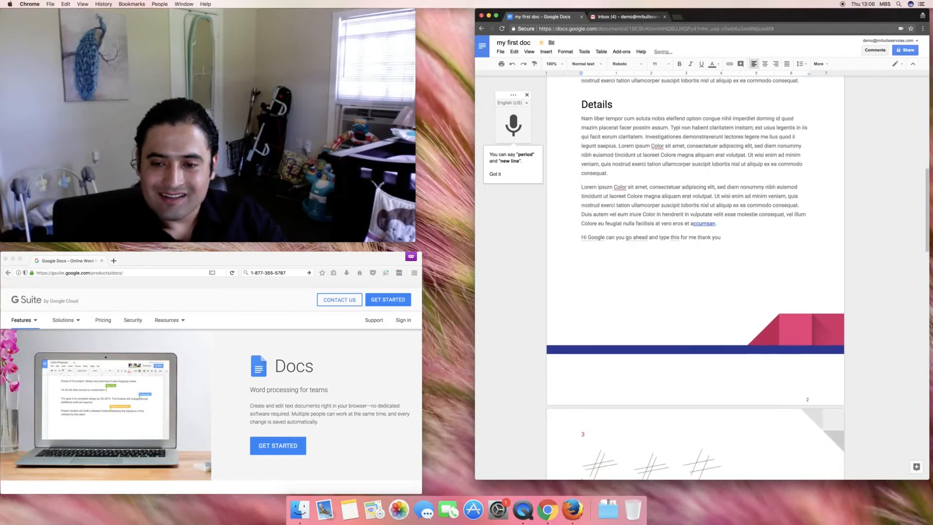
{"action": "scroll", "coordinate": [698, 290], "scroll_direction": "down", "scroll_amount": 1}
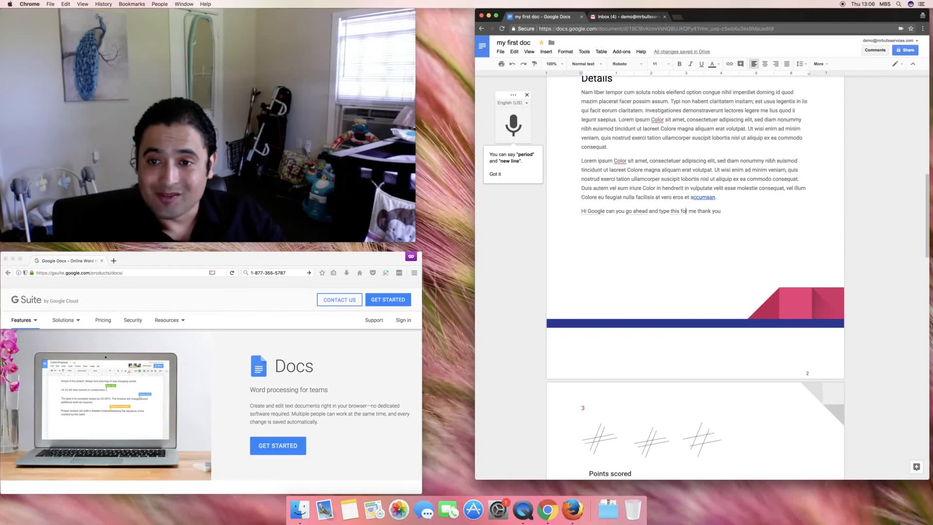
{"action": "type", "text": "."}
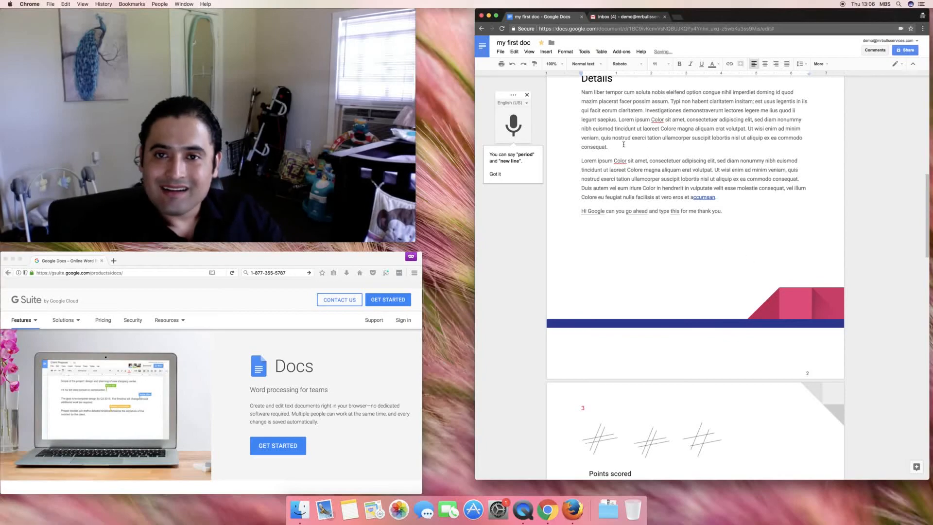
{"action": "key", "text": "Return"}
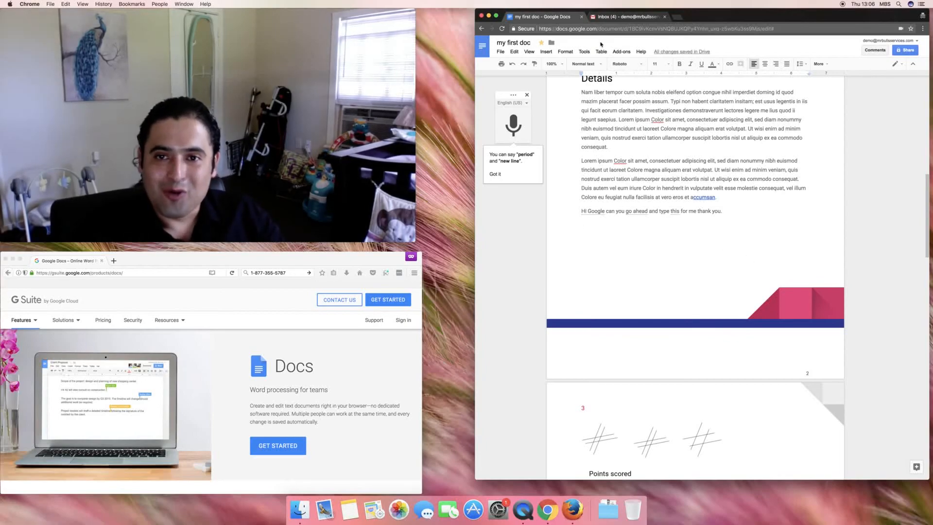
- Use voice typing to dictate a short line in the blank space below the bulleted list on page 5
{"action": "left_click", "coordinate": [601, 51]}
{"action": "mouse_move", "coordinate": [586, 52]}
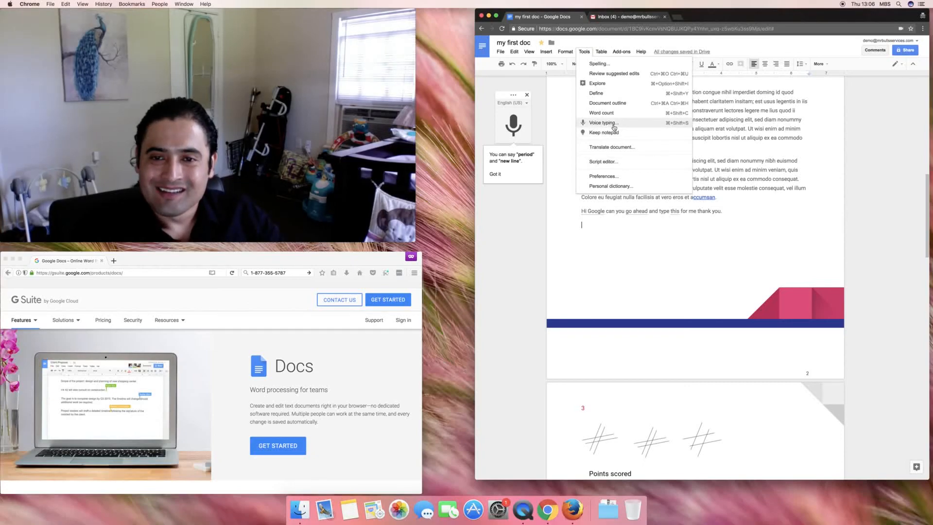
{"action": "scroll", "coordinate": [691, 303], "scroll_direction": "down", "scroll_amount": 20}
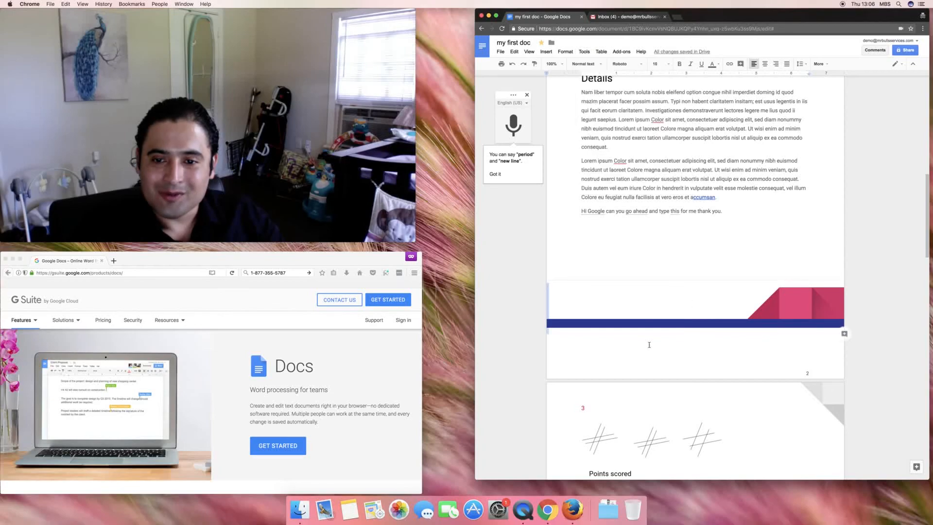
{"action": "scroll", "coordinate": [655, 340], "scroll_direction": "down", "scroll_amount": 3}
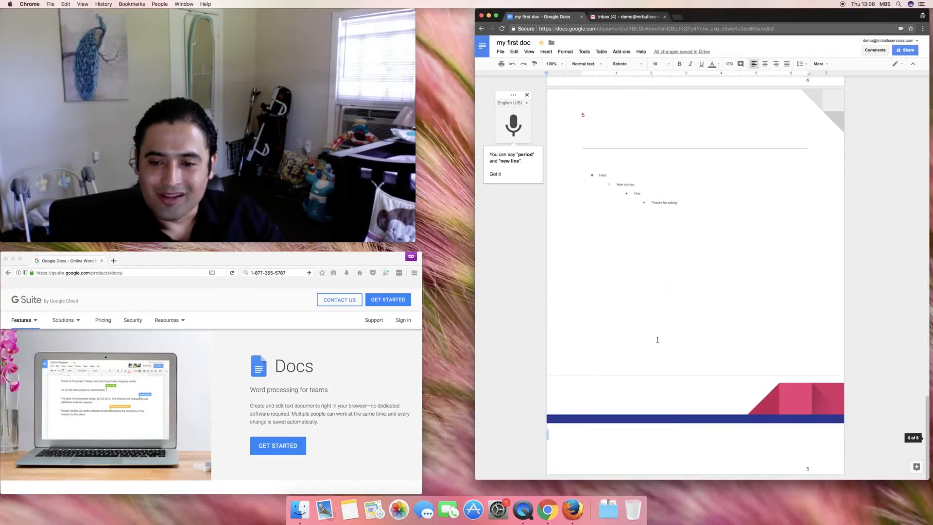
{"action": "left_click", "coordinate": [730, 299]}
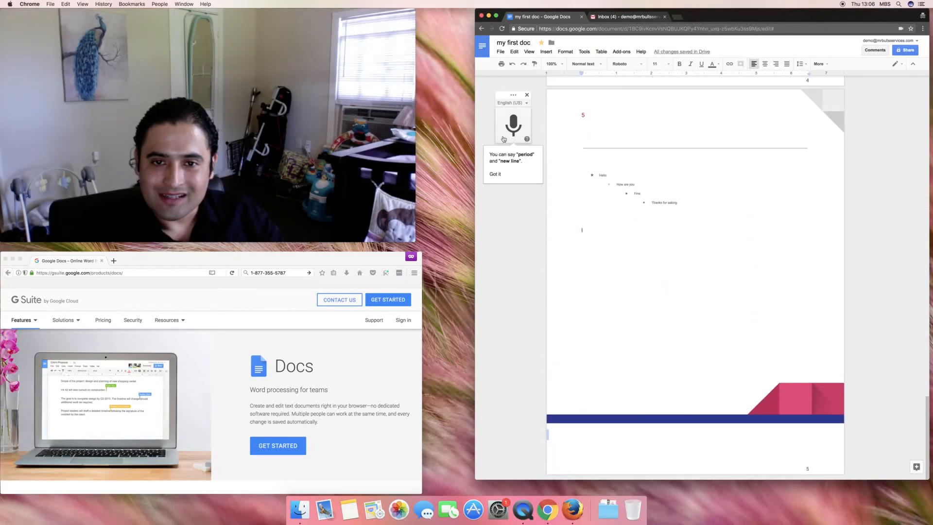
{"action": "left_click", "coordinate": [514, 126]}
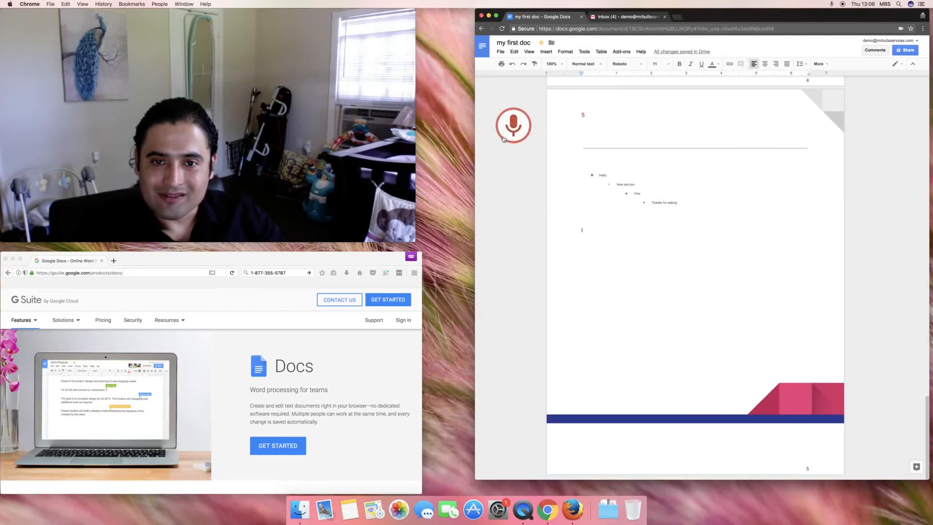
{"action": "left_click", "coordinate": [585, 52]}
{"action": "left_click", "coordinate": [585, 51]}
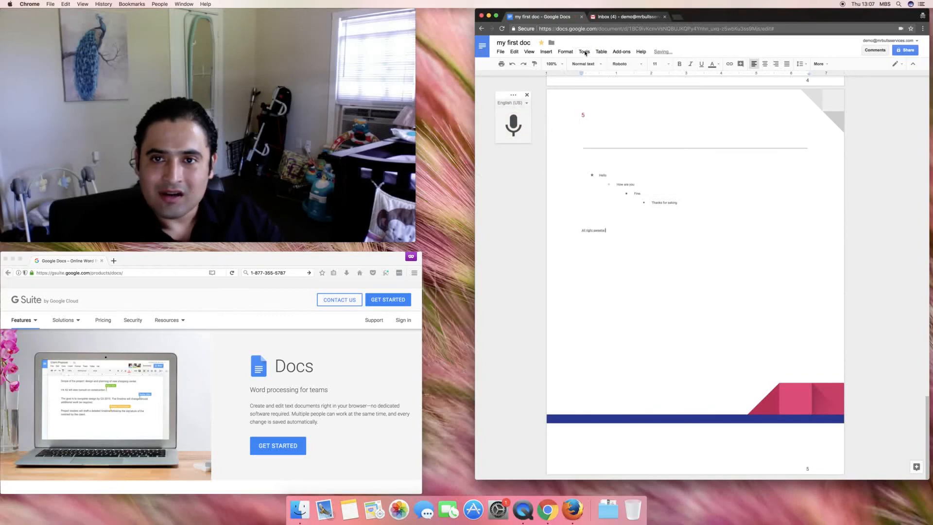
{"action": "left_click", "coordinate": [603, 53]}
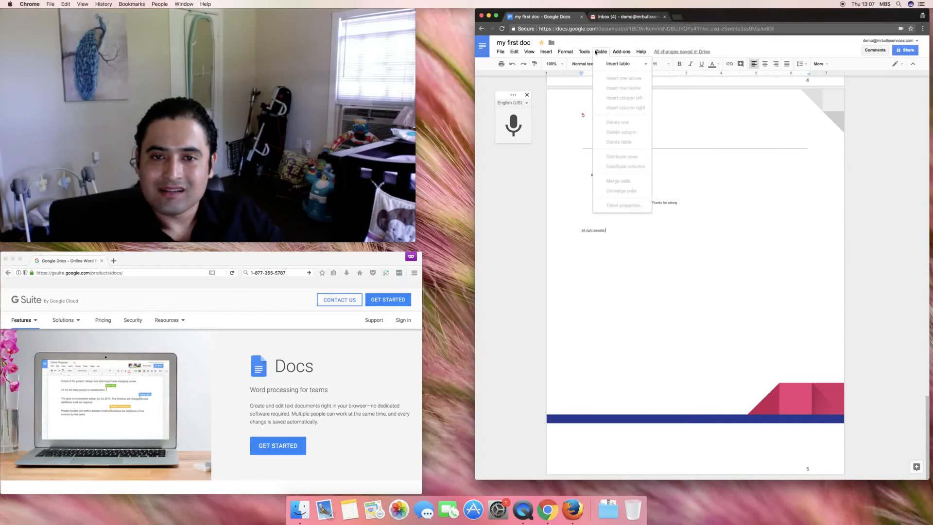
{"action": "left_click", "coordinate": [573, 235]}
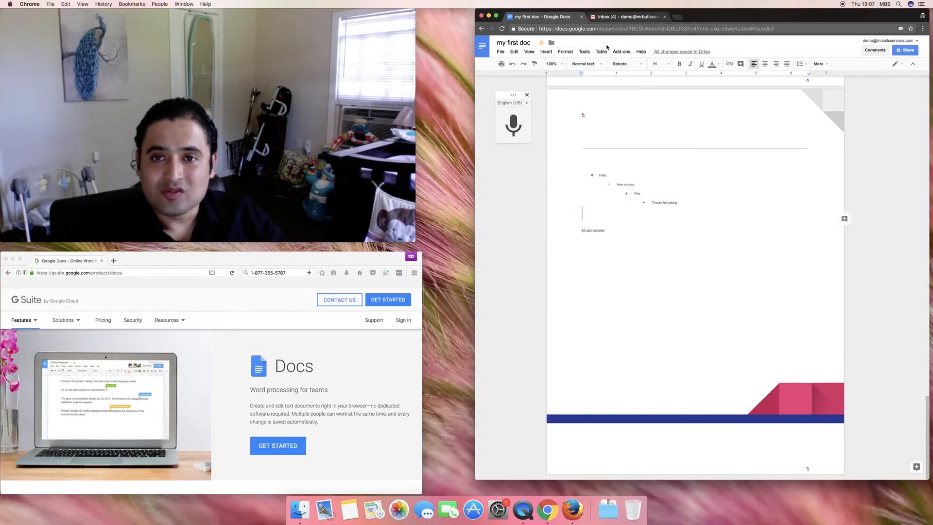
{"action": "left_click", "coordinate": [622, 52]}
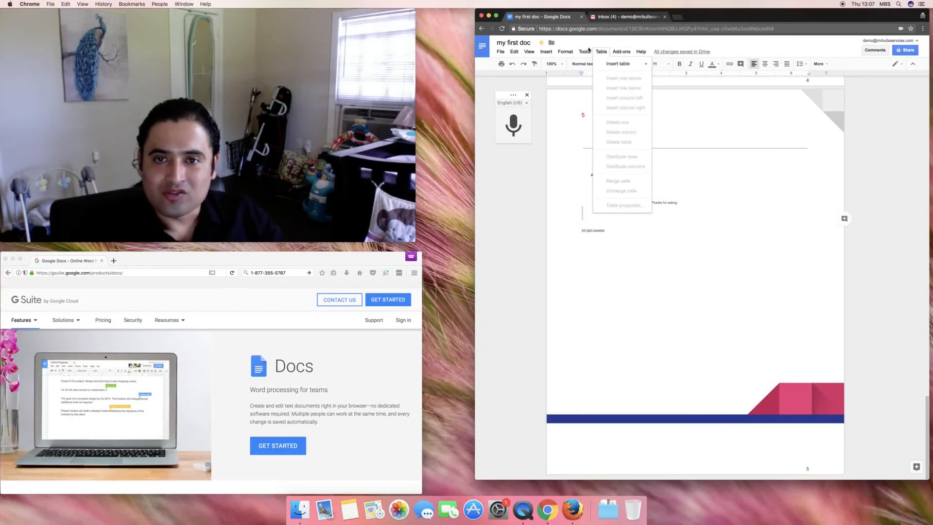
{"action": "mouse_move", "coordinate": [586, 50]}
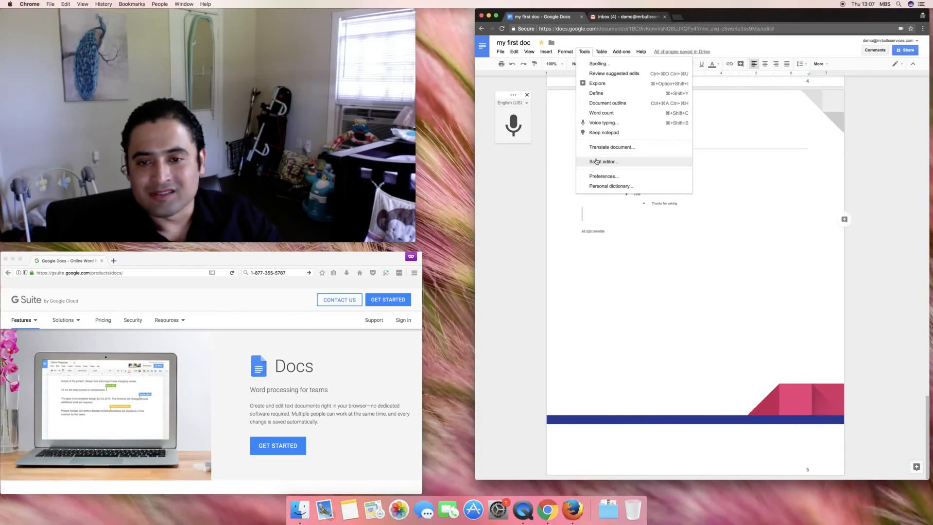
{"action": "left_click", "coordinate": [589, 231]}
{"action": "double_click", "coordinate": [590, 231]}
- Select the dictated sentence on page 2 and create a Spanish copy of the document titled "Translated copy of my first doc"
{"action": "scroll", "coordinate": [589, 231], "scroll_direction": "up", "scroll_amount": 15}
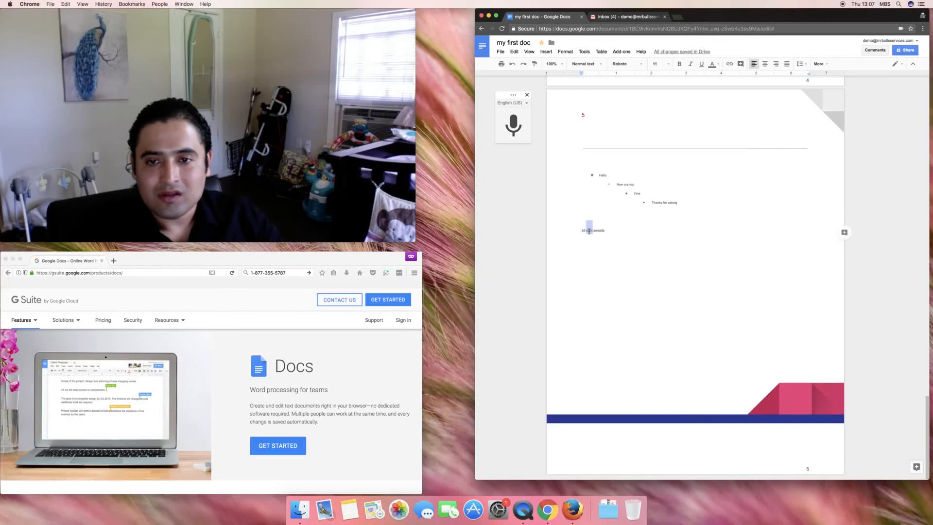
{"action": "scroll", "coordinate": [588, 235], "scroll_direction": "up", "scroll_amount": 5}
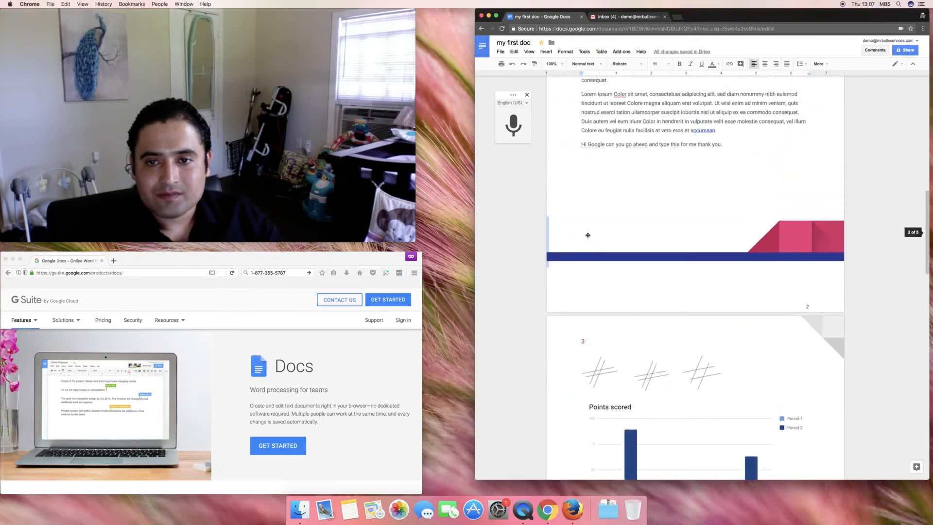
{"action": "triple_click", "coordinate": [594, 168]}
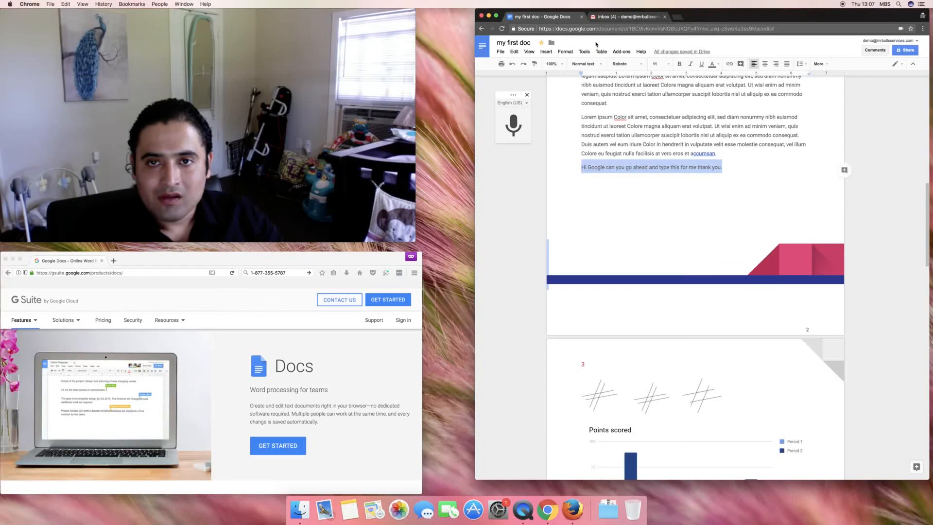
{"action": "left_click", "coordinate": [582, 51]}
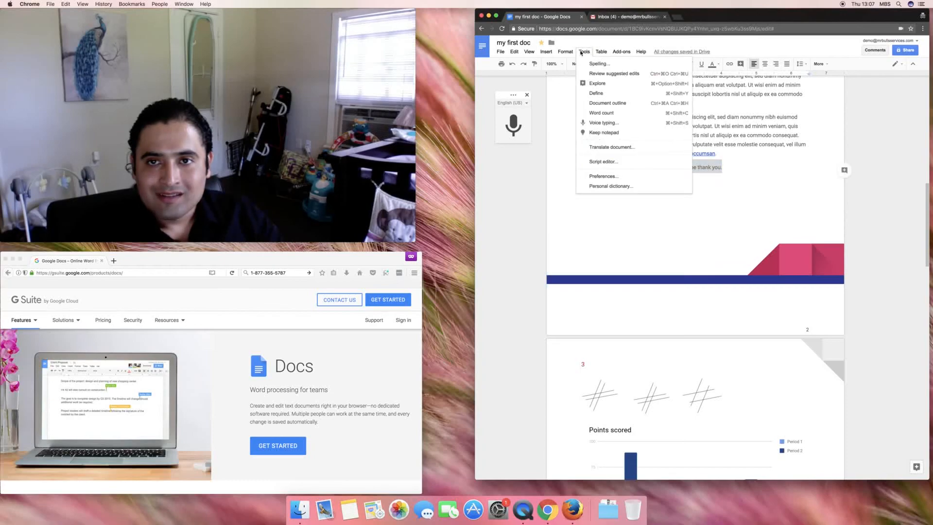
{"action": "left_click", "coordinate": [627, 151]}
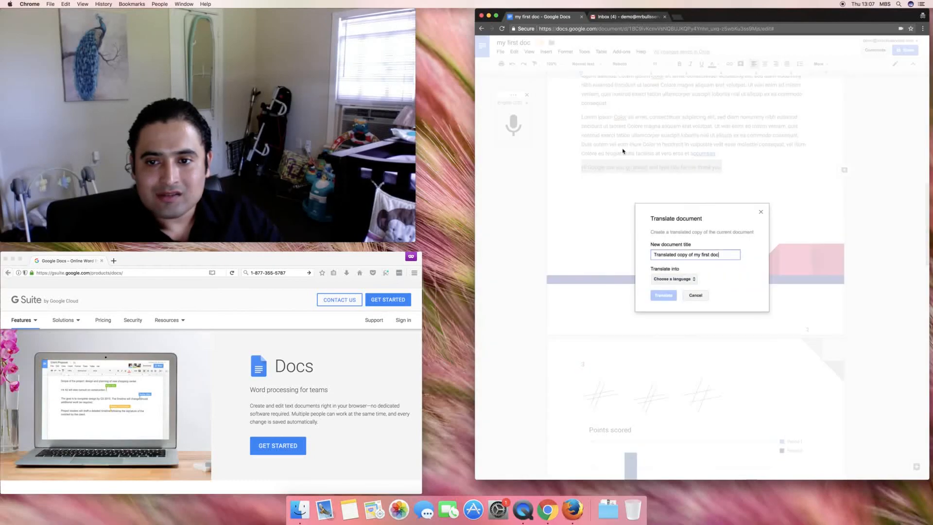
{"action": "left_click", "coordinate": [697, 279]}
{"action": "scroll", "coordinate": [688, 342], "scroll_direction": "down", "scroll_amount": 10}
{"action": "scroll", "coordinate": [687, 335], "scroll_direction": "down", "scroll_amount": 8}
{"action": "scroll", "coordinate": [685, 324], "scroll_direction": "up", "scroll_amount": 3}
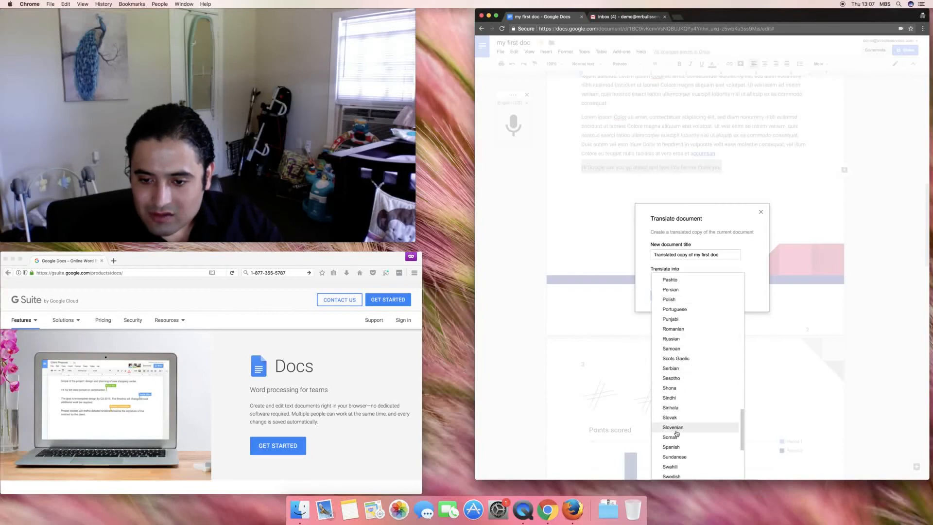
{"action": "scroll", "coordinate": [671, 417], "scroll_direction": "down", "scroll_amount": 3}
{"action": "left_click", "coordinate": [671, 395]}
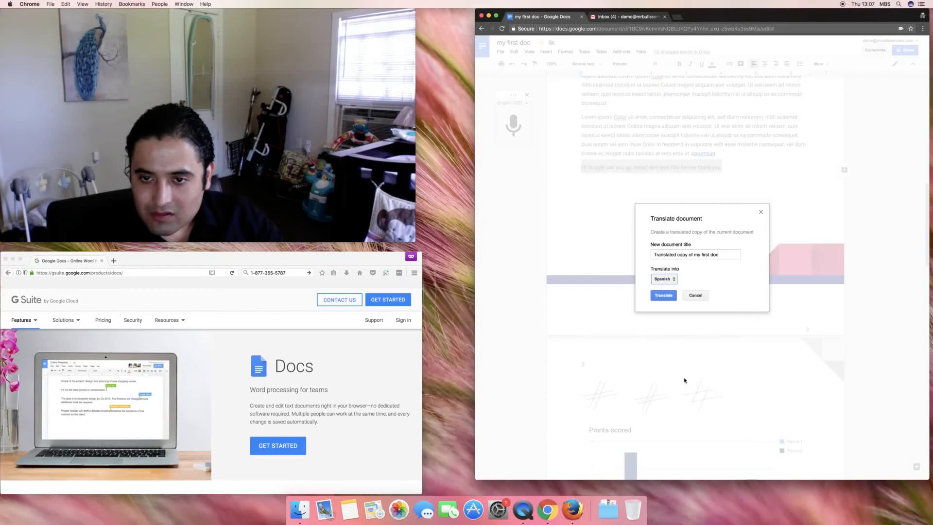
{"action": "left_click", "coordinate": [665, 295]}
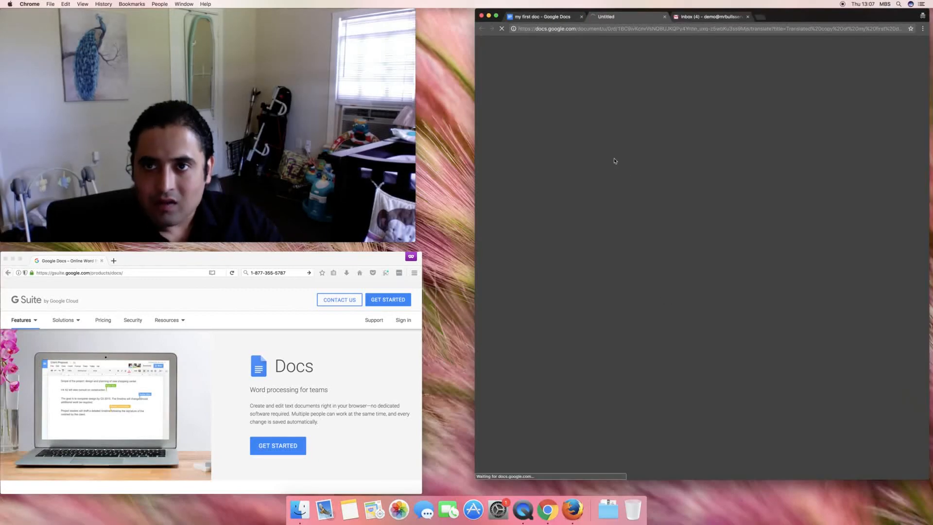
- Return to "my first doc", review the automatic substitution list in its preferences and close them without changes
{"action": "left_click", "coordinate": [556, 18]}
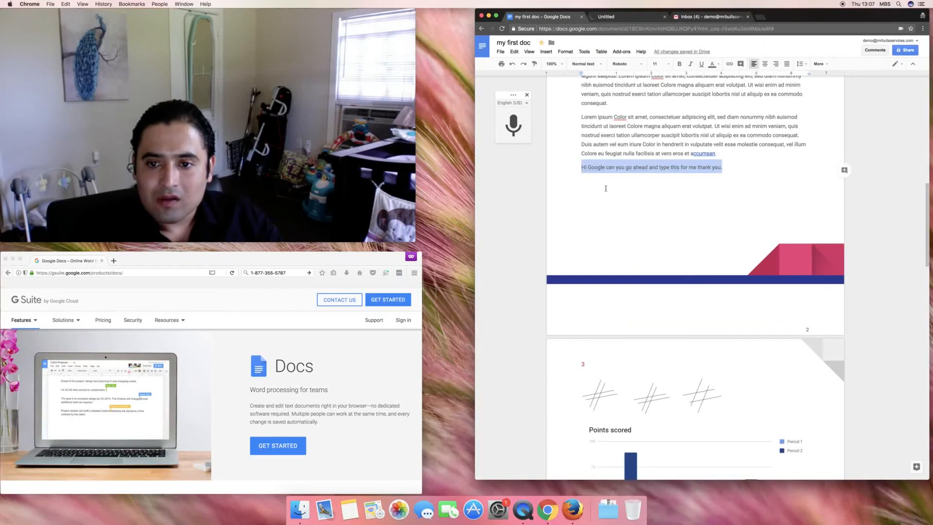
{"action": "scroll", "coordinate": [605, 232], "scroll_direction": "up", "scroll_amount": 10}
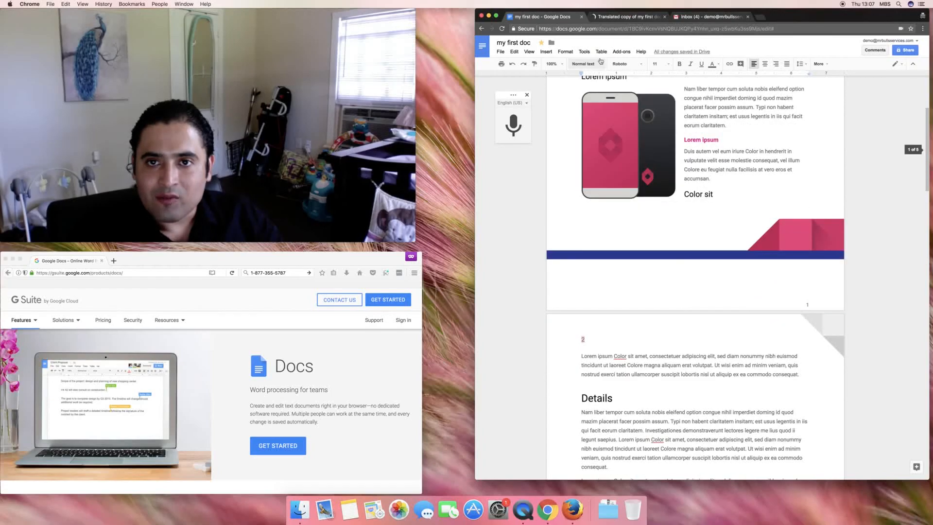
{"action": "left_click", "coordinate": [601, 52]}
{"action": "left_click", "coordinate": [585, 52]}
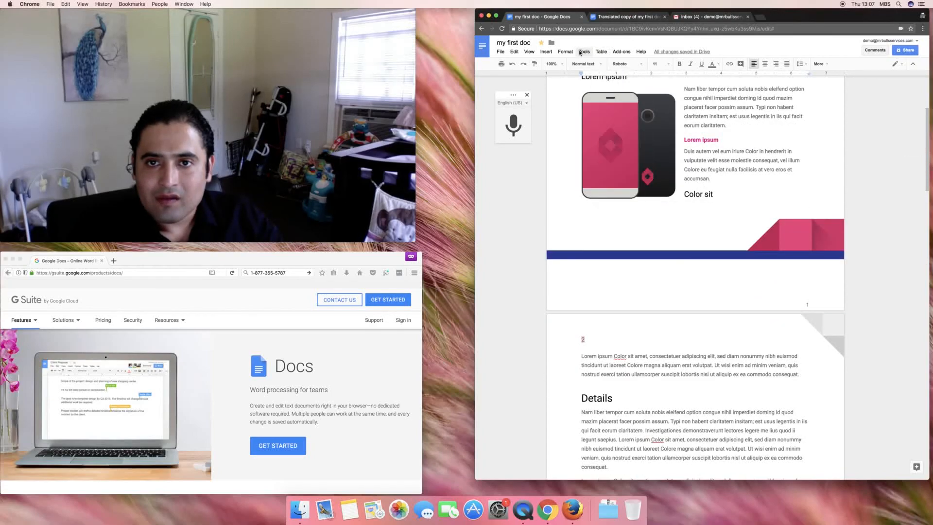
{"action": "left_click", "coordinate": [583, 52]}
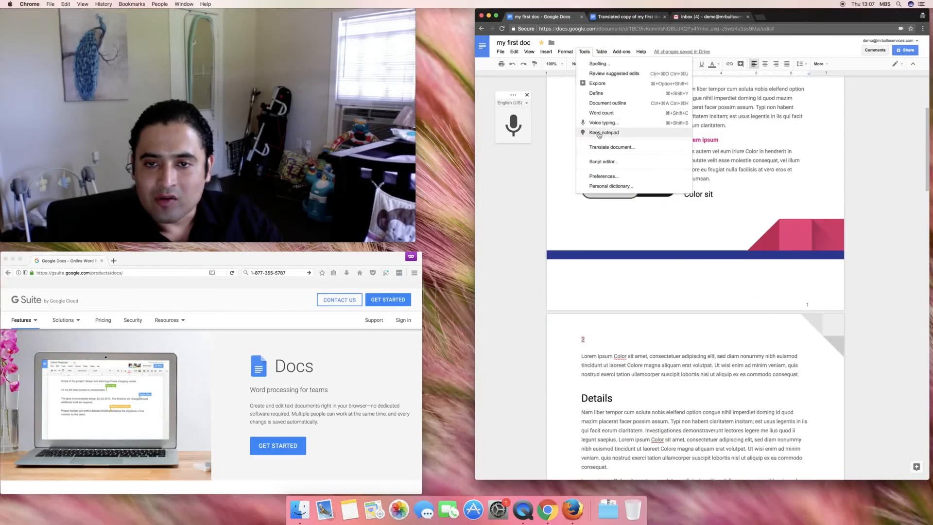
{"action": "left_click", "coordinate": [604, 177]}
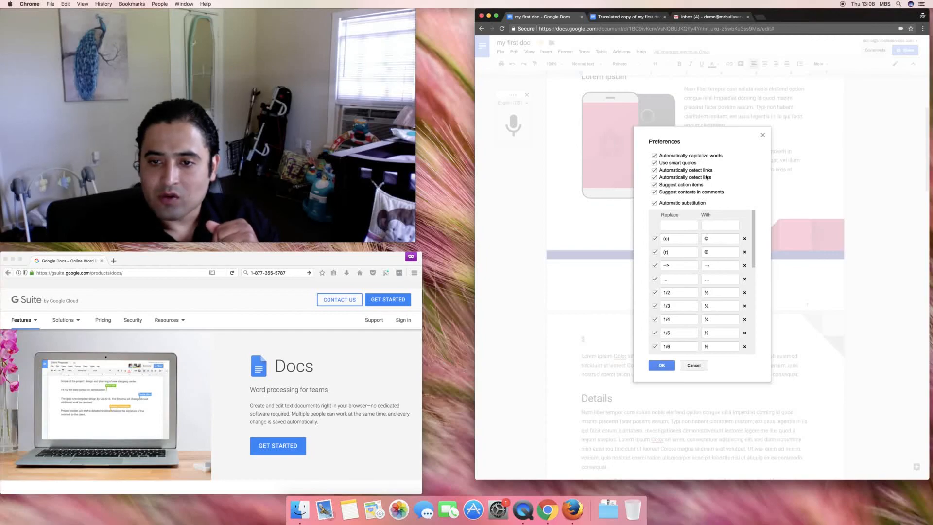
{"action": "scroll", "coordinate": [700, 229], "scroll_direction": "down", "scroll_amount": 10}
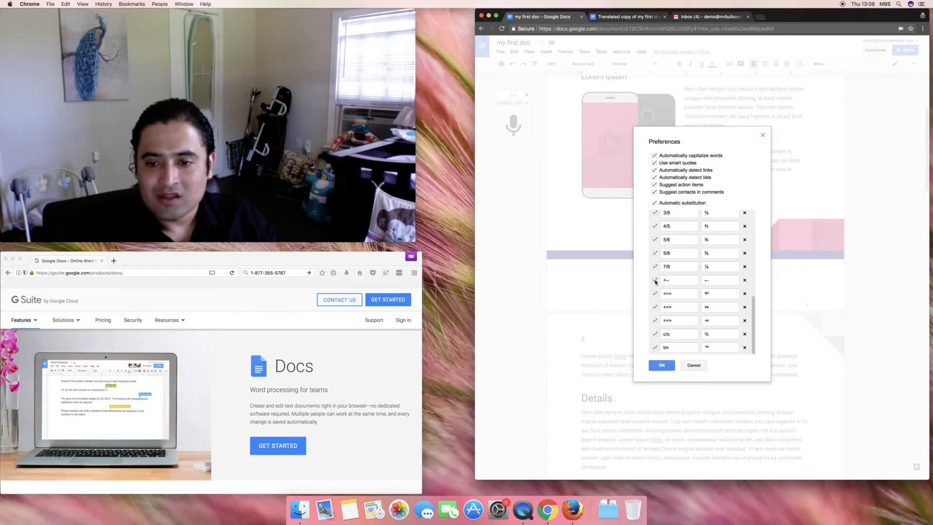
{"action": "scroll", "coordinate": [695, 284], "scroll_direction": "up", "scroll_amount": 10}
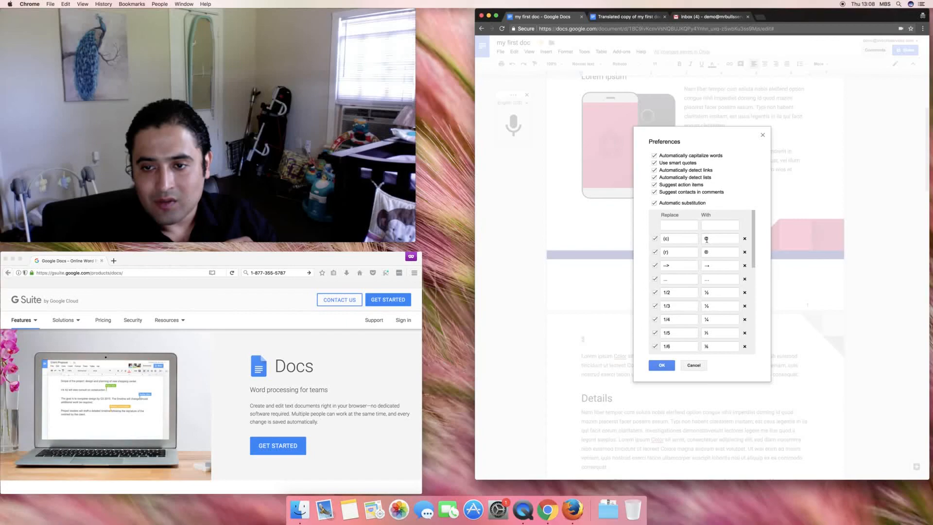
{"action": "left_click", "coordinate": [762, 135]}
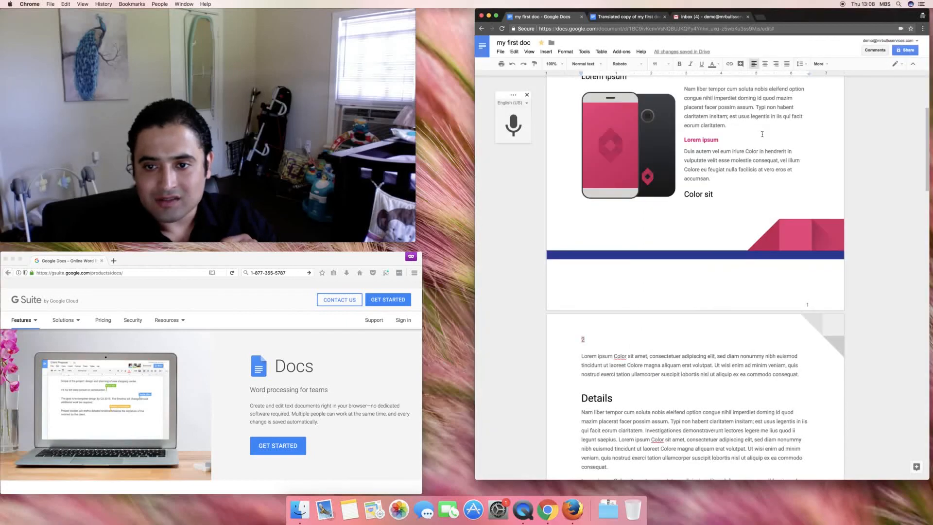
- Add blank lines below the dictated line on page 5
{"action": "scroll", "coordinate": [736, 276], "scroll_direction": "up", "scroll_amount": 5}
{"action": "scroll", "coordinate": [705, 291], "scroll_direction": "down", "scroll_amount": 20}
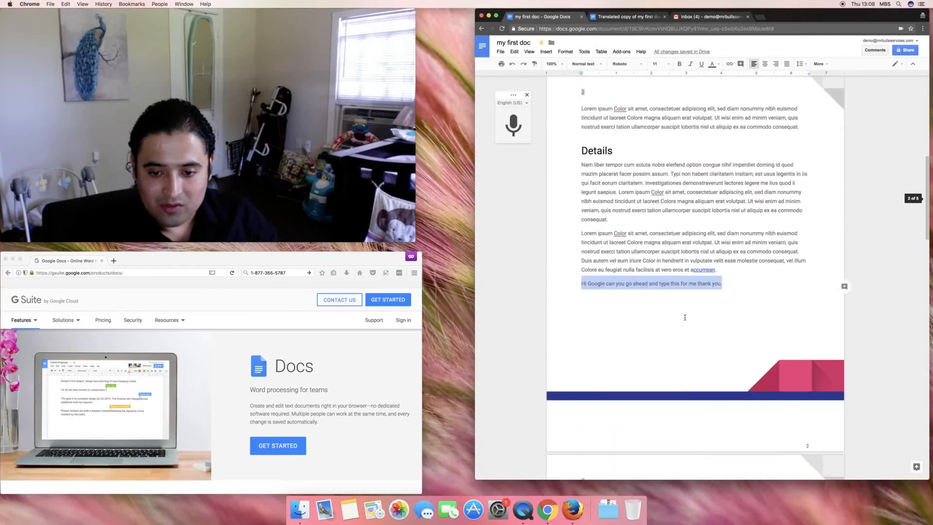
{"action": "scroll", "coordinate": [684, 318], "scroll_direction": "down", "scroll_amount": 10}
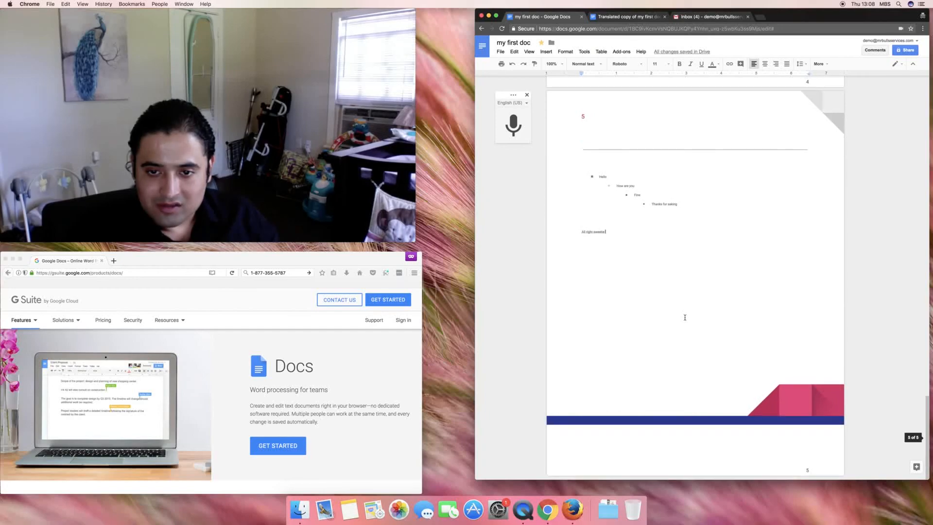
{"action": "key", "text": "Return"}
{"action": "key", "text": "Return"}
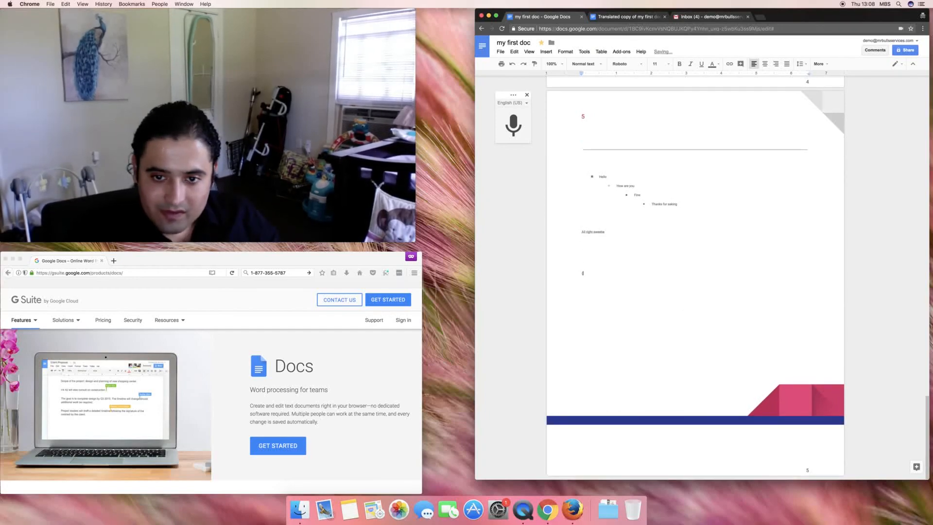
- Add blank lines below the dictated sentence on page 2 and enter "(c)" to demonstrate automatic substitution
{"action": "scroll", "coordinate": [723, 323], "scroll_direction": "up", "scroll_amount": 15}
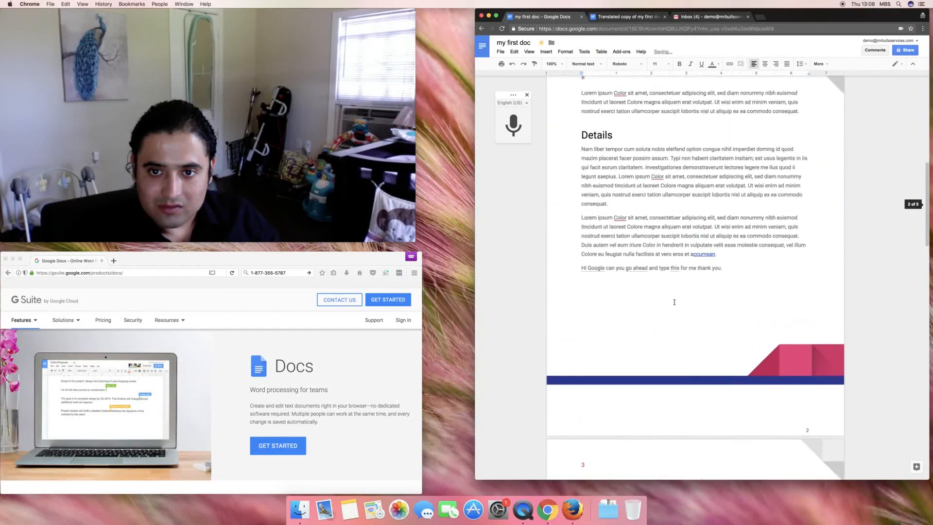
{"action": "left_click", "coordinate": [846, 339]}
{"action": "key", "text": "Return"}
{"action": "key", "text": "Return"}
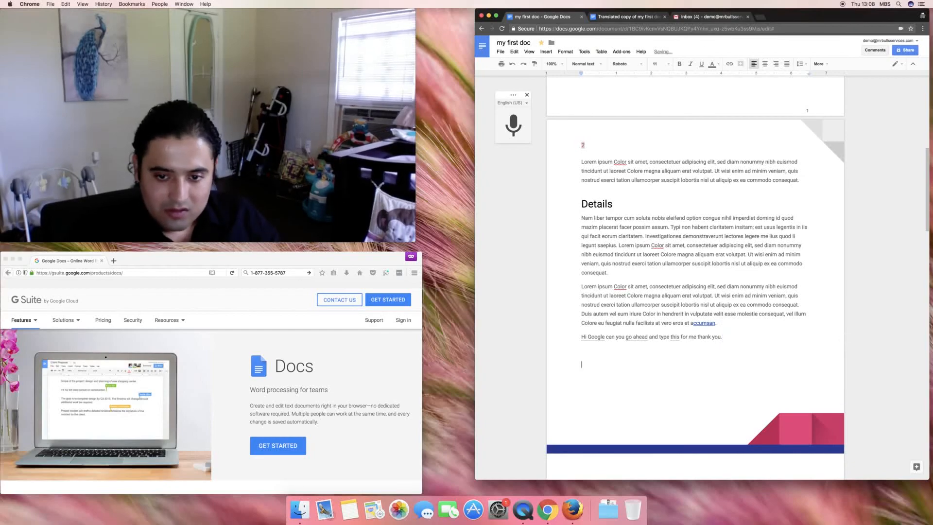
{"action": "type", "text": "(c)"}
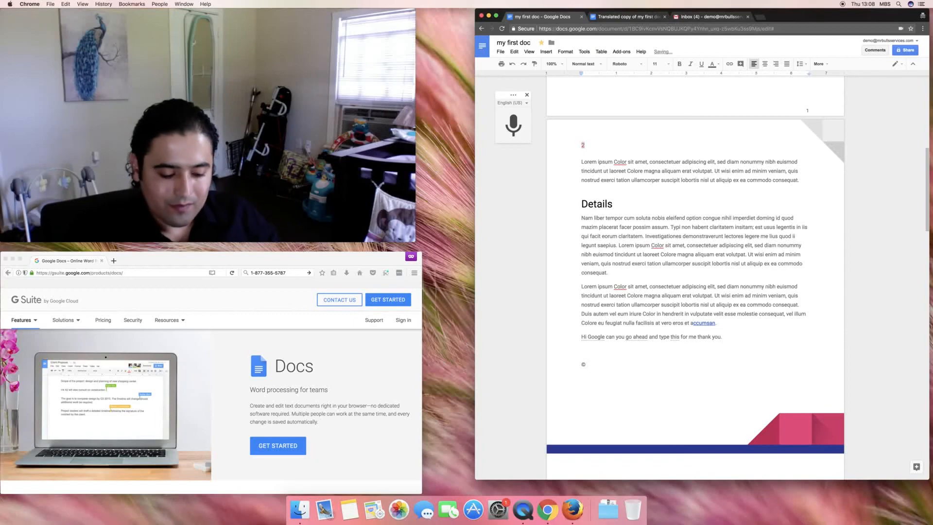
- Check the substitution list in the preferences, enter "(r)" after the copyright symbol on page 2 and start a new line
{"action": "left_click", "coordinate": [602, 52]}
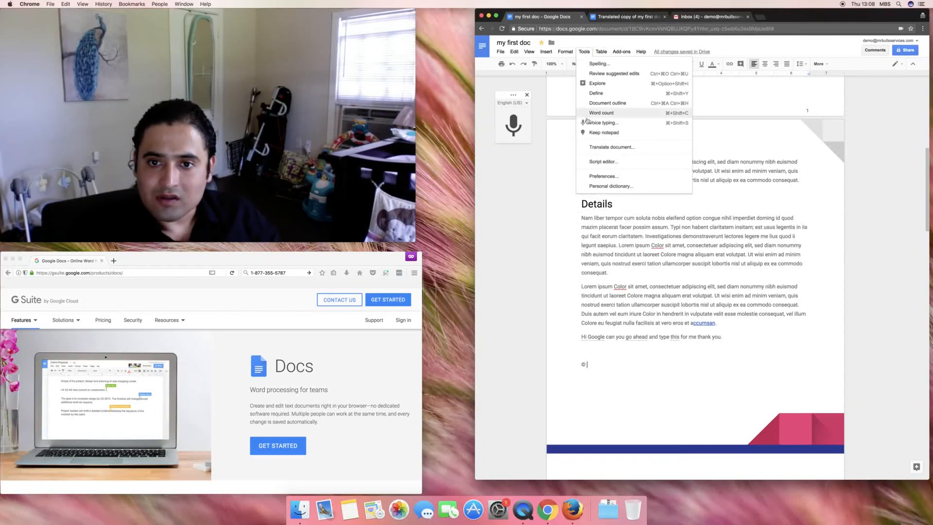
{"action": "left_click", "coordinate": [625, 177]}
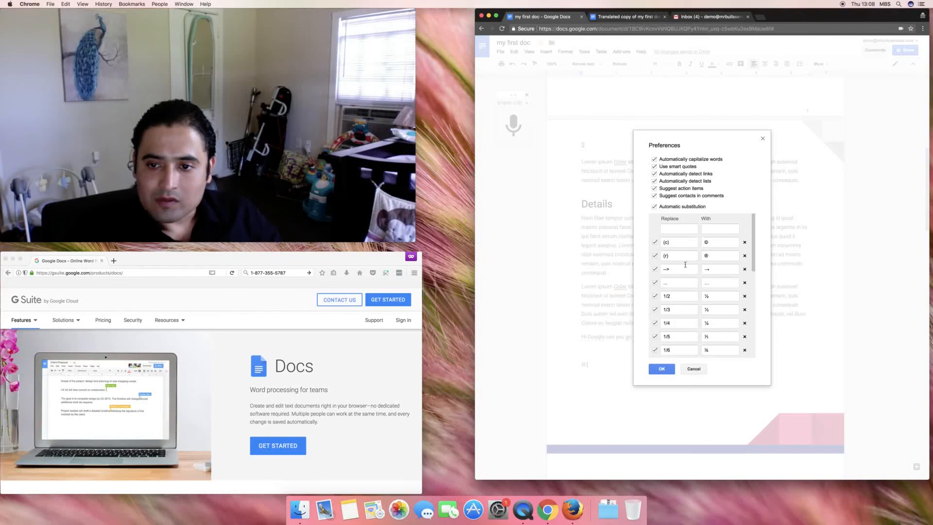
{"action": "left_click", "coordinate": [762, 137]}
{"action": "left_click", "coordinate": [675, 368]}
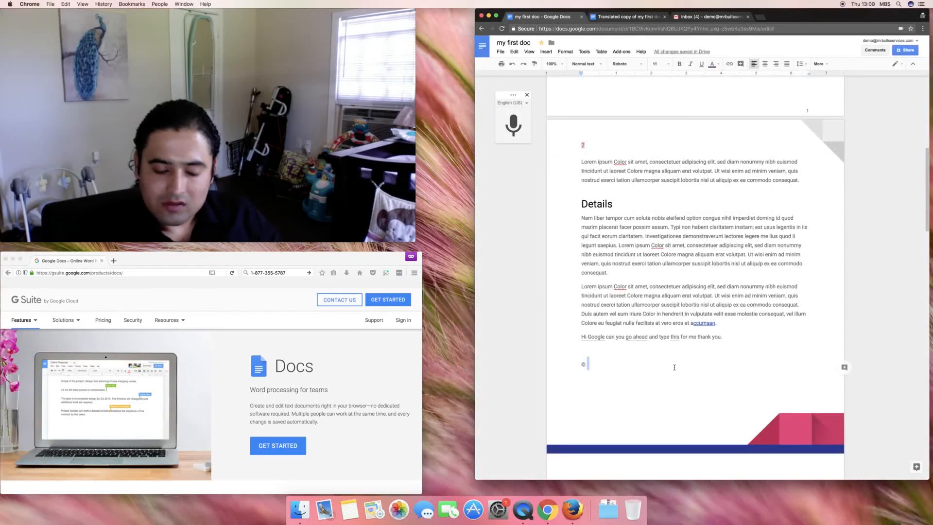
{"action": "key", "text": "BackSpace"}
{"action": "type", "text": "(r)"}
{"action": "key", "text": "Return"}
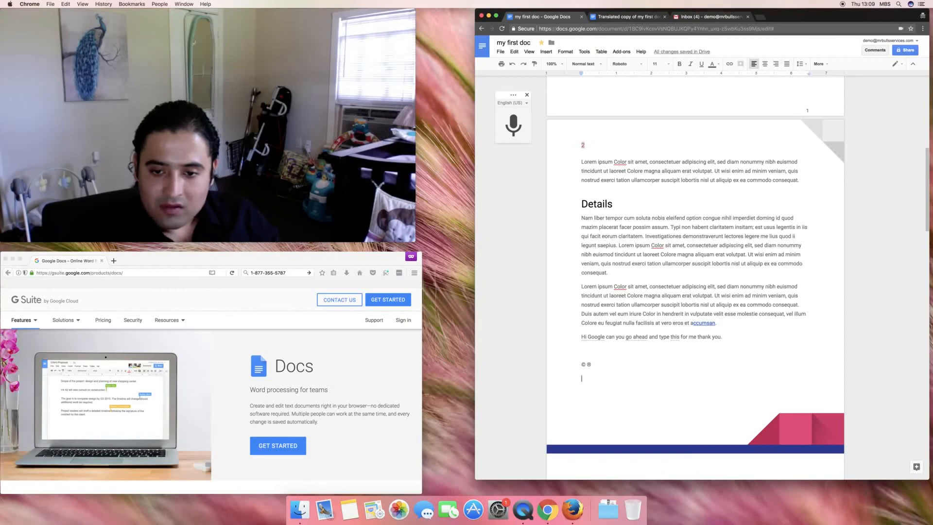
{"action": "type", "text": "(c)"}
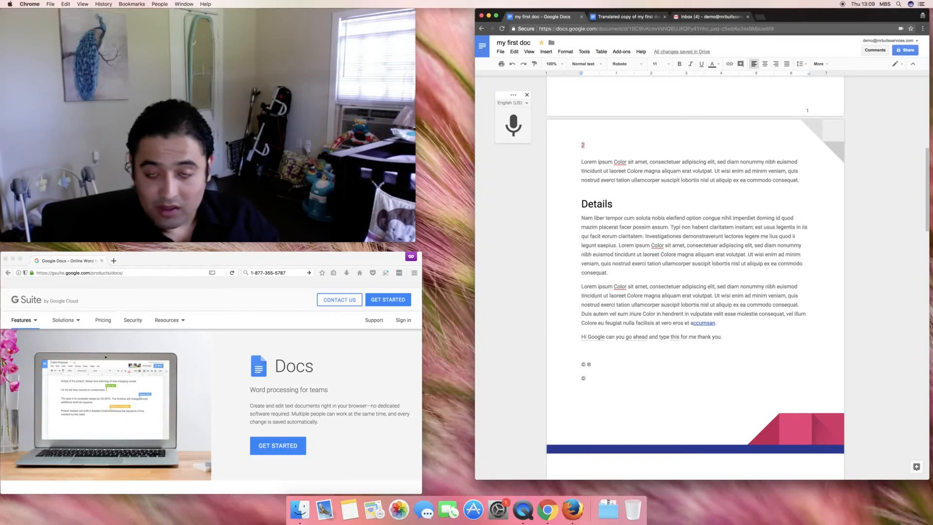
{"action": "type", "text": "'∆˚¬¬πø¨"}
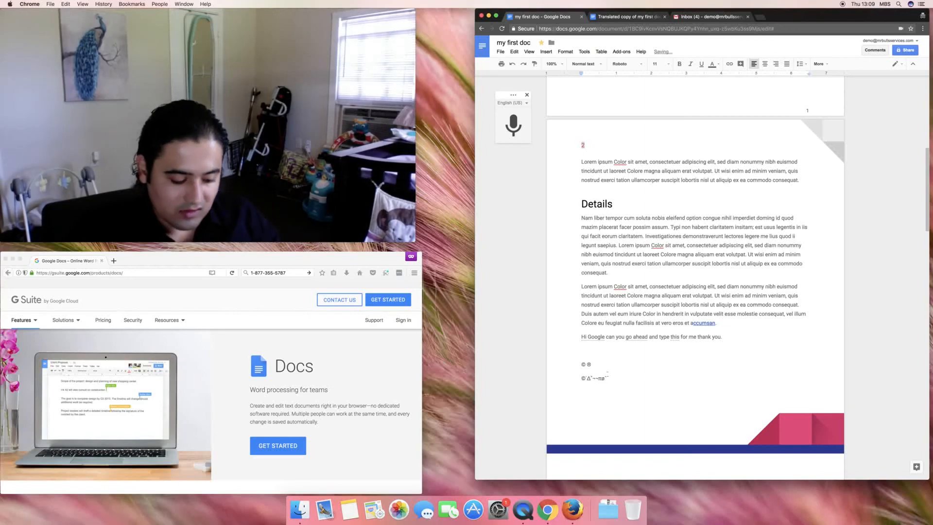
{"action": "type", "text": "®´∑"}
{"action": "key", "text": "alt+BackSpace"}
{"action": "key", "text": "alt+BackSpace"}
{"action": "key", "text": "alt+BackSpace"}
{"action": "key", "text": "alt+BackSpace"}
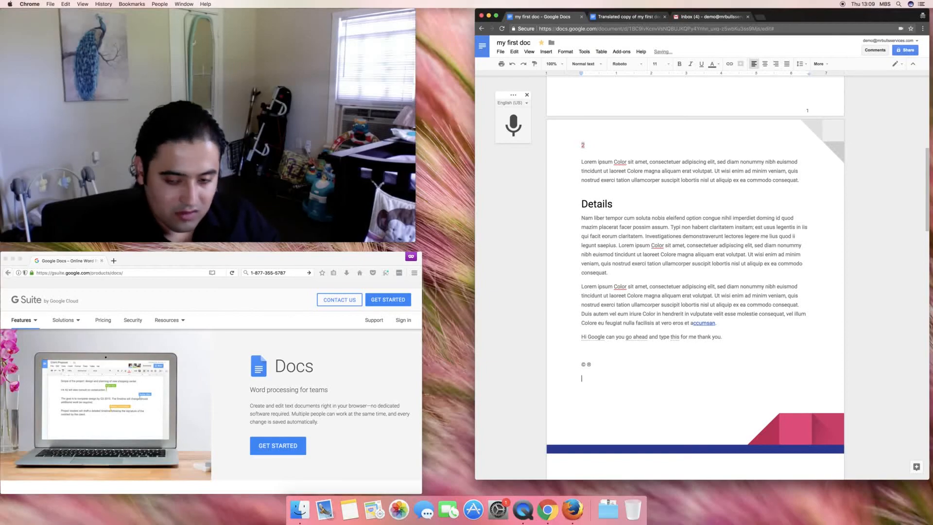
- Replace the symbols below the dictated sentence with "® ©" and enter "(r) (c)" on a new line beneath
{"action": "type", "text": "®"}
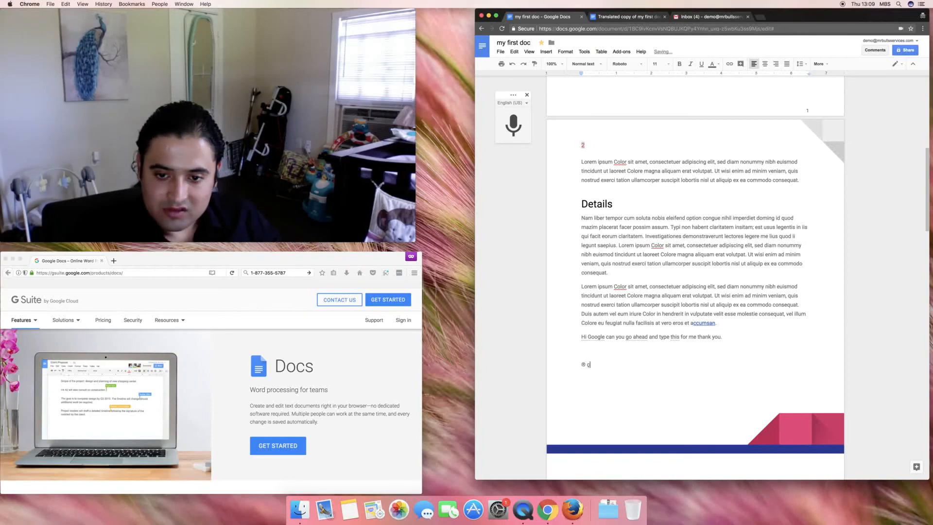
{"action": "type", "text": " ©"}
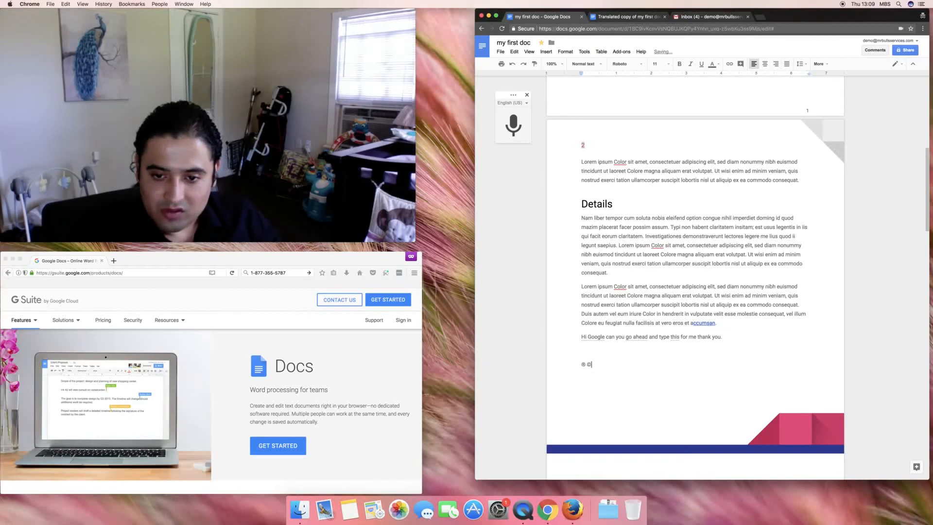
{"action": "key", "text": "Return"}
{"action": "type", "text": "(r)"}
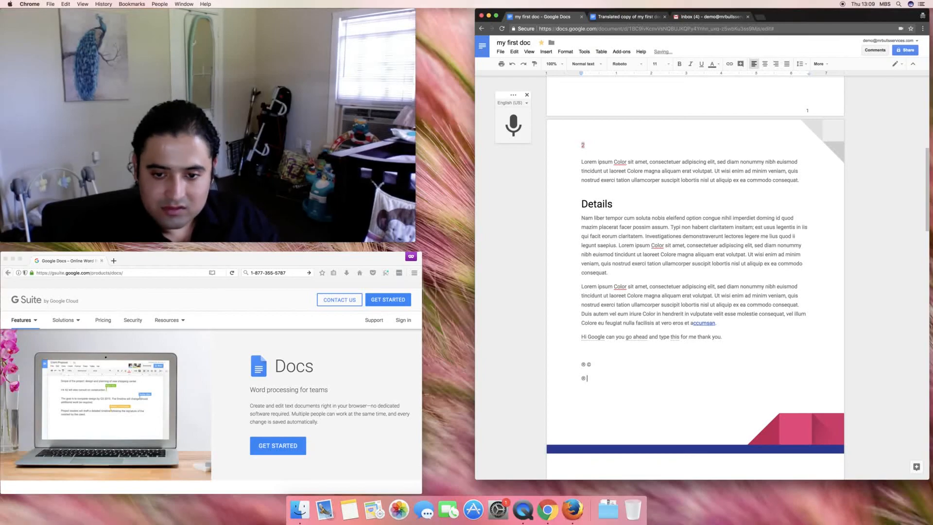
{"action": "type", "text": " (c"}
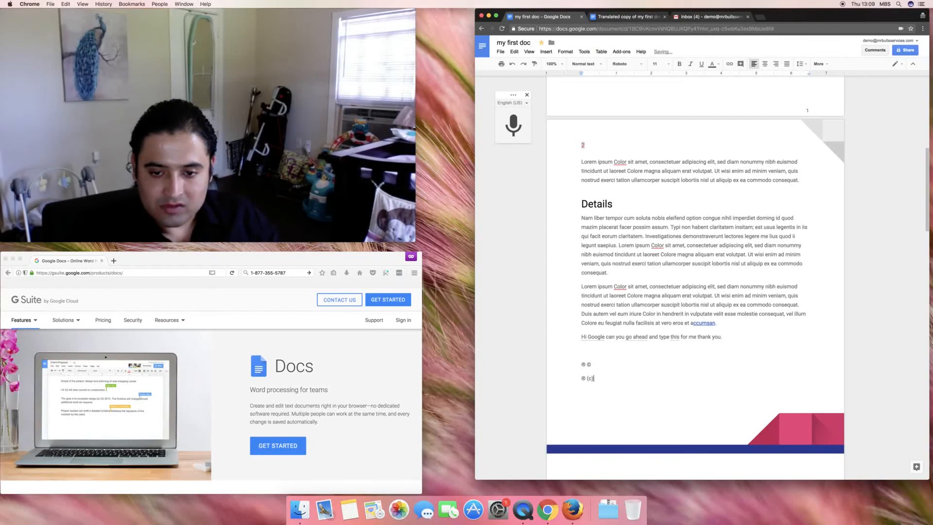
- Check the fraction entries in the substitution preferences and enter "7/8" on a new line below the symbols on page 2
{"action": "left_click", "coordinate": [585, 51]}
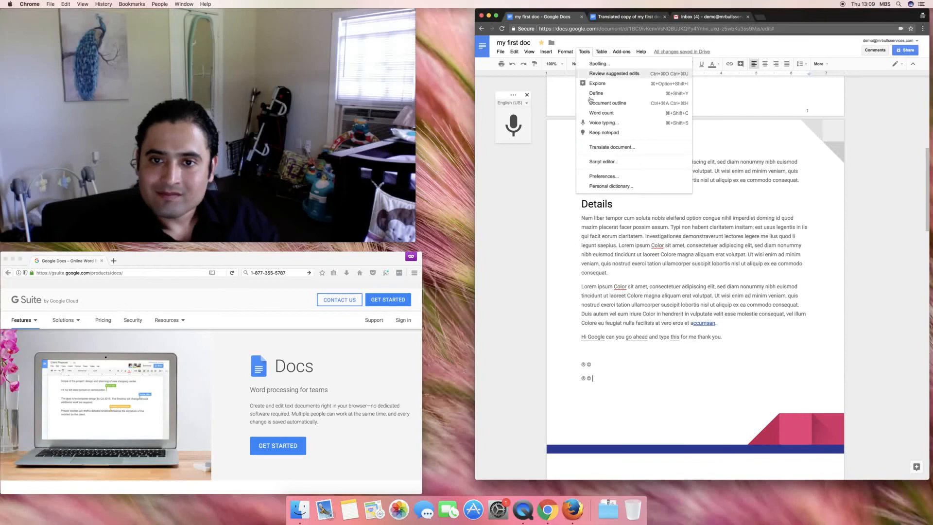
{"action": "left_click", "coordinate": [612, 177]}
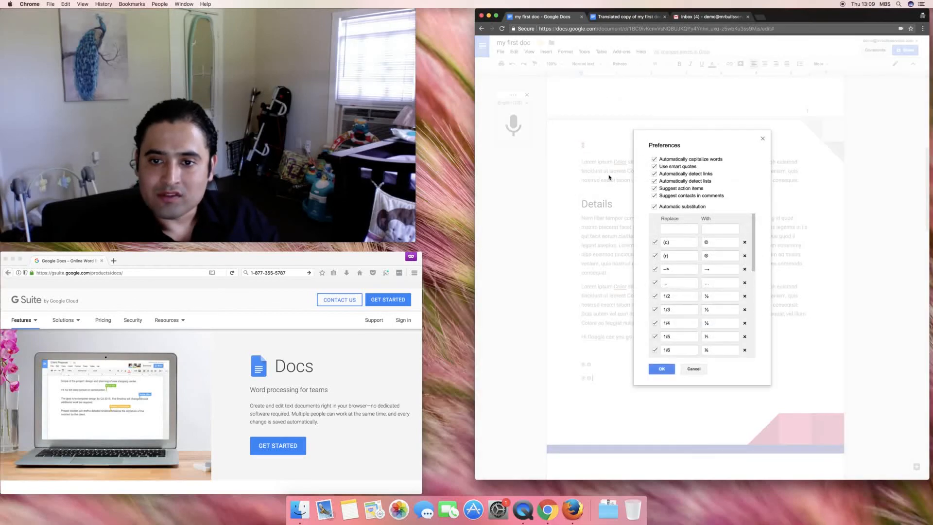
{"action": "scroll", "coordinate": [675, 305], "scroll_direction": "down", "scroll_amount": 5}
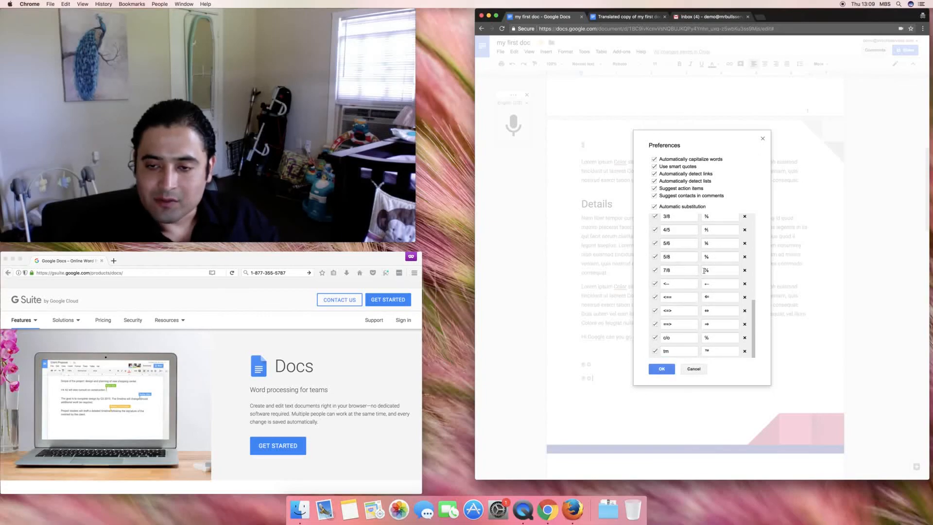
{"action": "left_click", "coordinate": [763, 139]}
{"action": "key", "text": "Return"}
{"action": "type", "text": "B"}
{"action": "key", "text": "BackSpace"}
{"action": "type", "text": "7/8"}
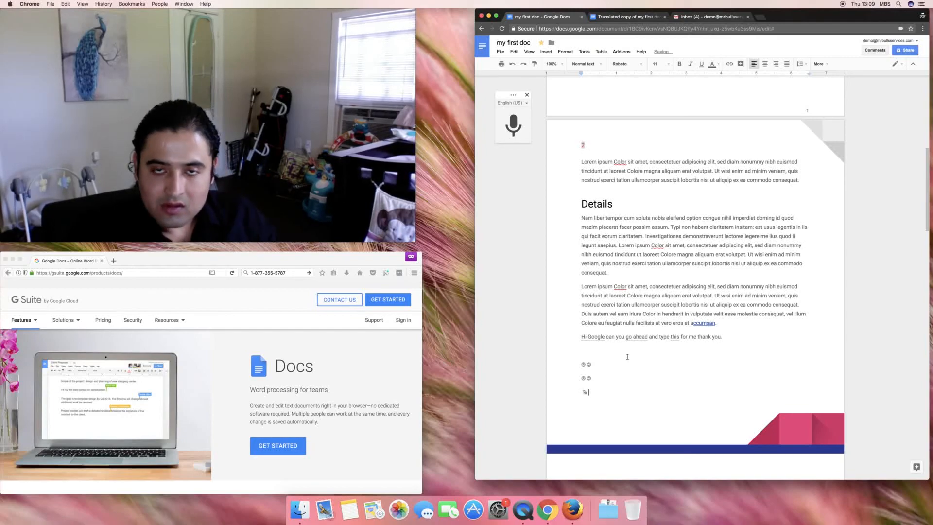
- View the personal dictionary, close it without adding a word and highlight part of the flagged "Color" in page 2's first paragraph
{"action": "left_click", "coordinate": [585, 52]}
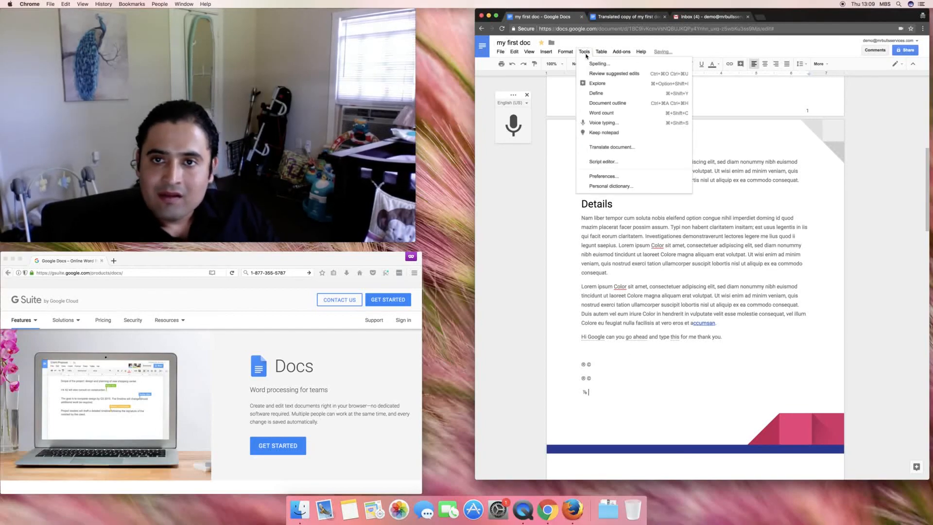
{"action": "left_click", "coordinate": [603, 187]}
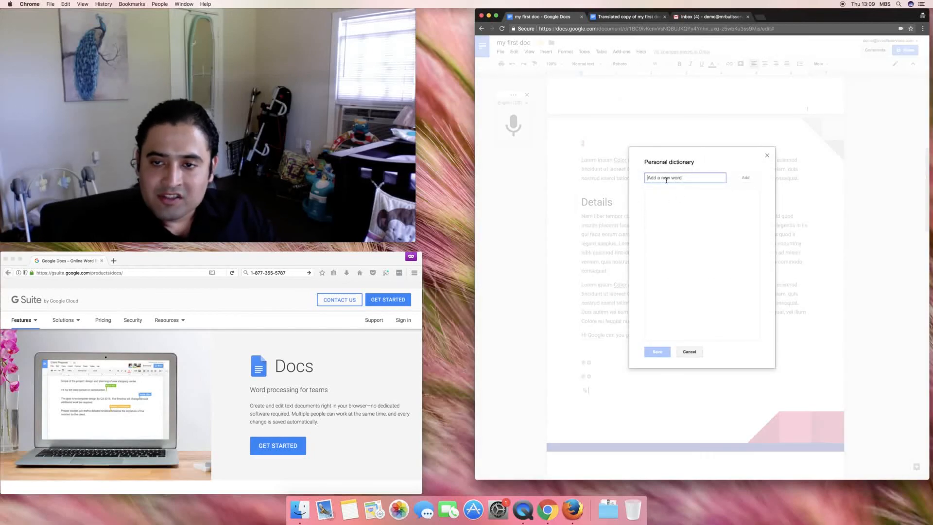
{"action": "left_click", "coordinate": [766, 156]}
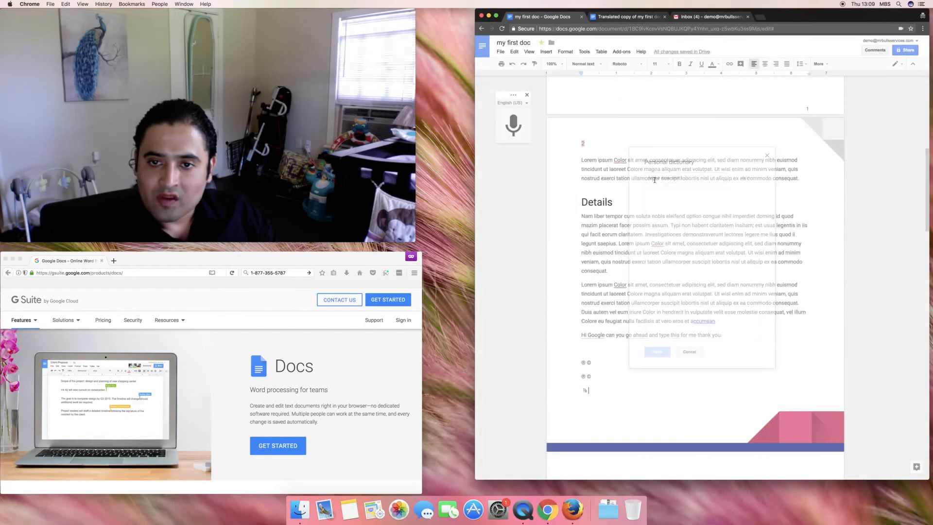
{"action": "left_click_drag", "start_coordinate": [615, 161], "coordinate": [621, 161]}
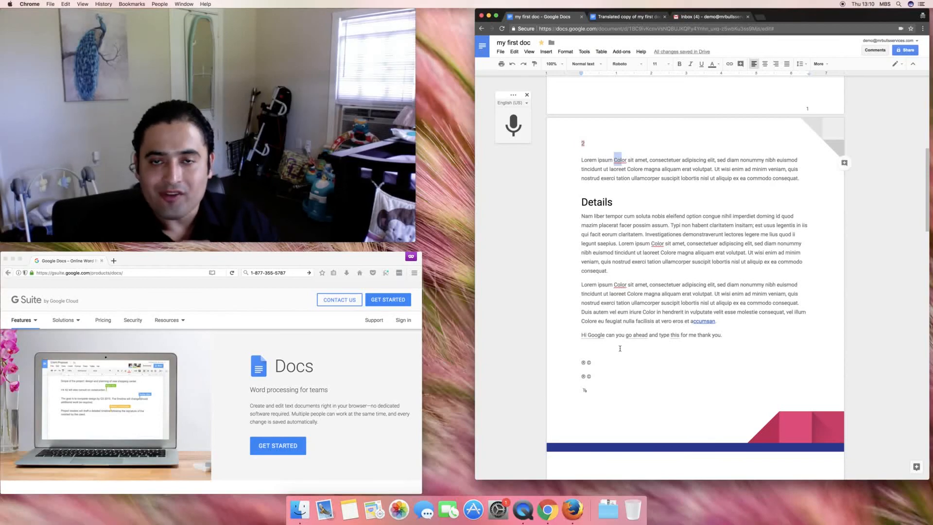
{"action": "left_click", "coordinate": [585, 52]}
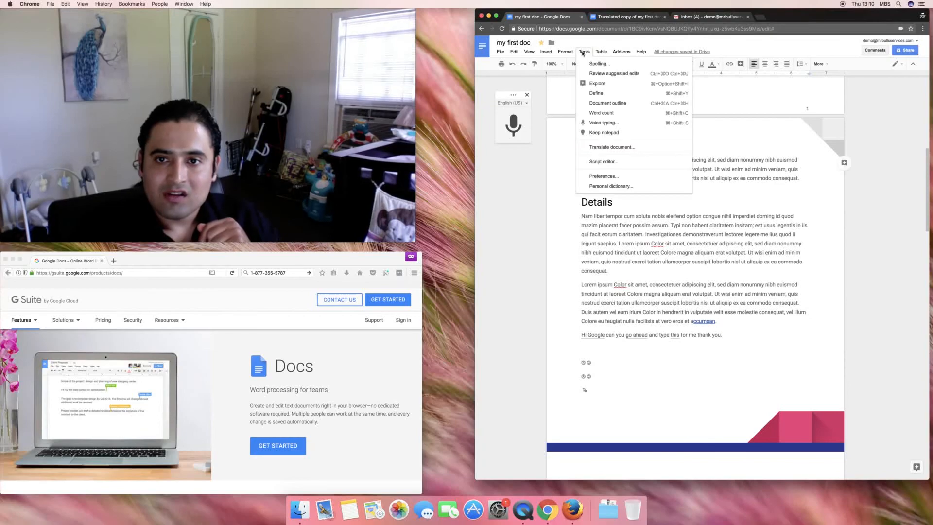
{"action": "mouse_move", "coordinate": [615, 51]}
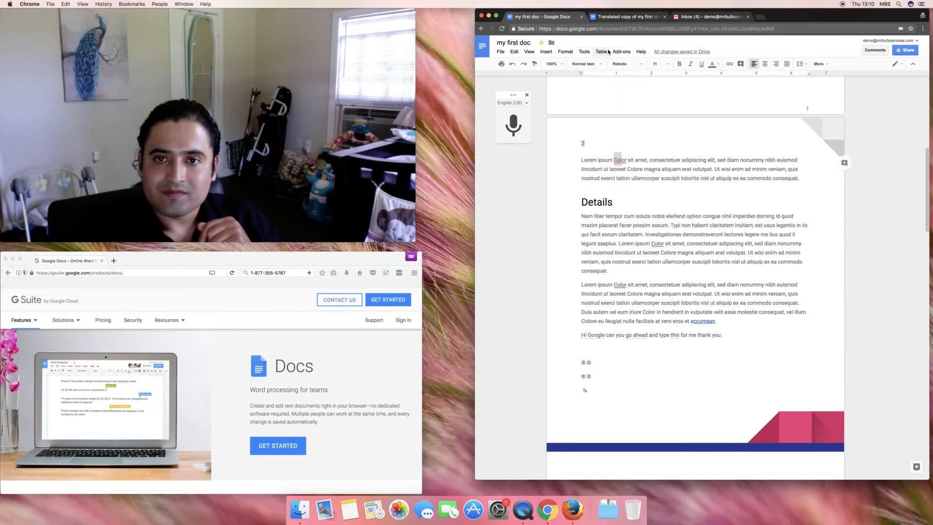
- Add two new lines after the fraction at the end of page 2
{"action": "left_click", "coordinate": [638, 373]}
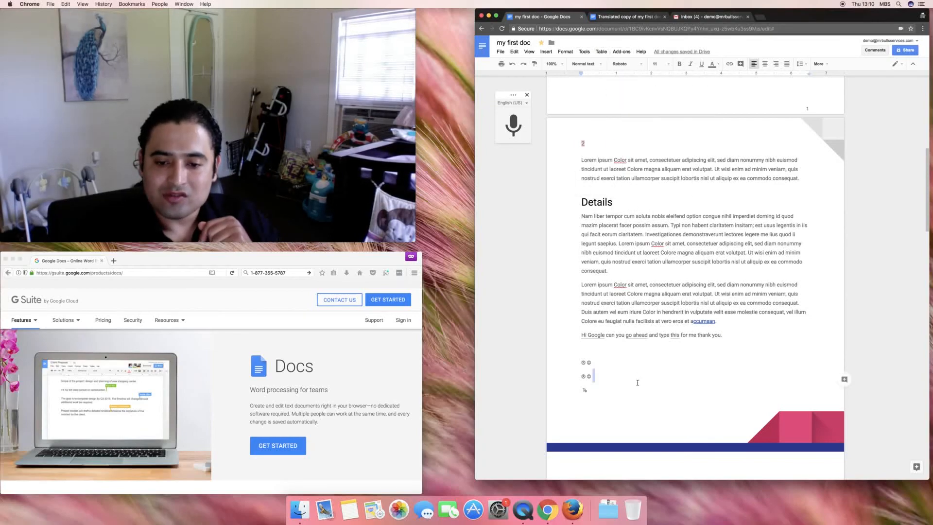
{"action": "left_click", "coordinate": [643, 387]}
{"action": "key", "text": "Return"}
{"action": "key", "text": "Return"}
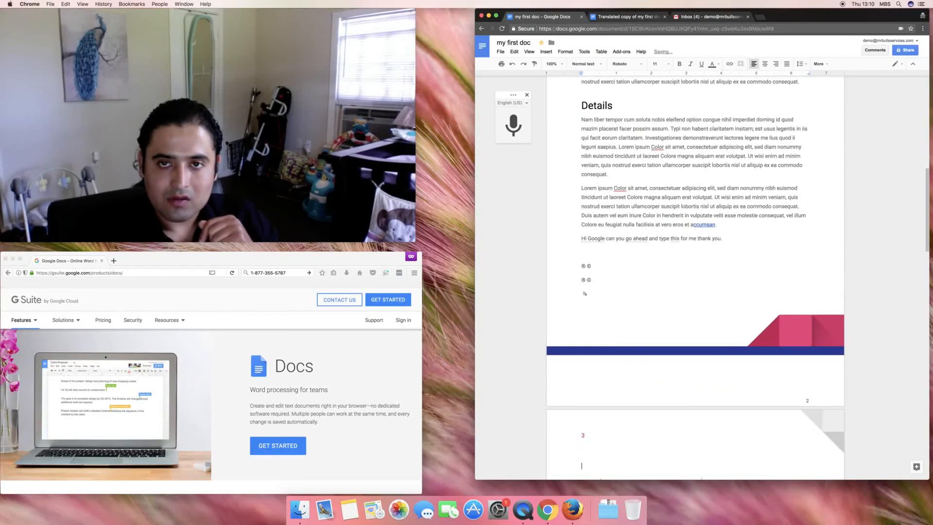
{"action": "left_click", "coordinate": [599, 52]}
{"action": "mouse_move", "coordinate": [603, 63]}
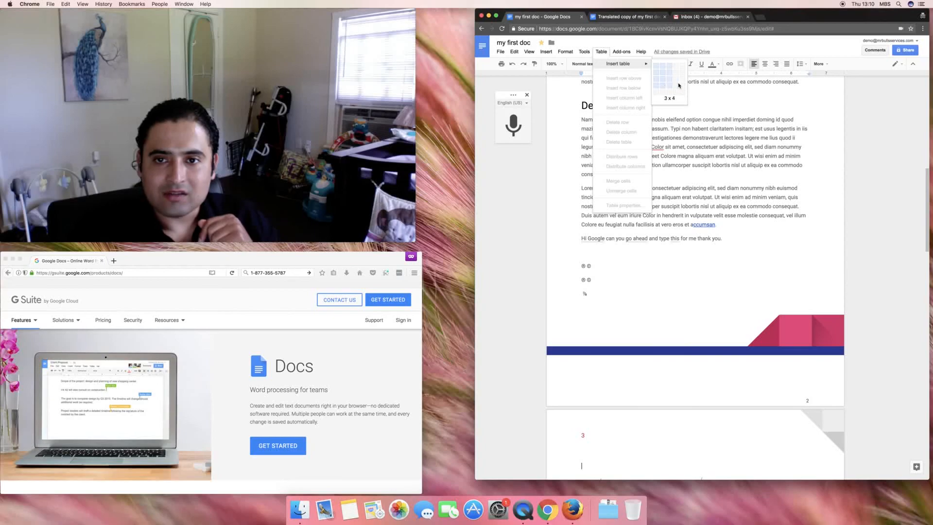
{"action": "mouse_move", "coordinate": [622, 51]}
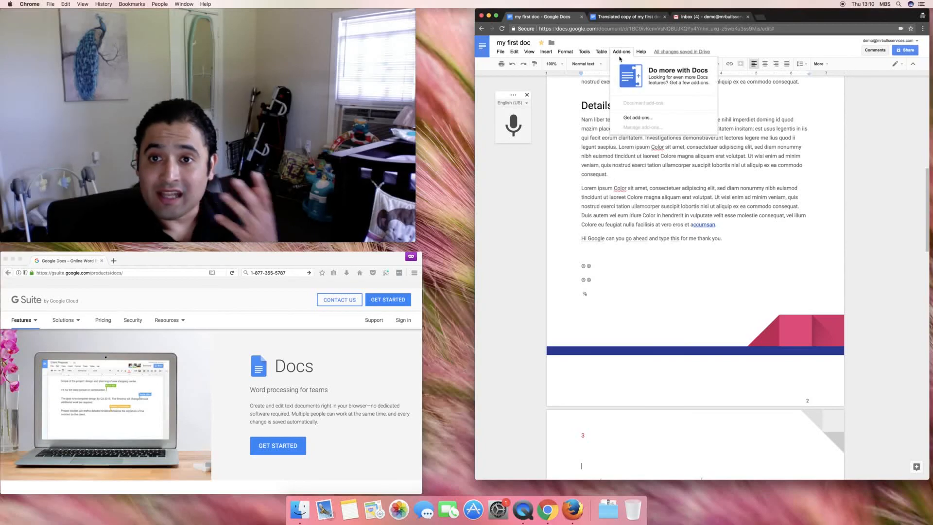
{"action": "mouse_move", "coordinate": [584, 51]}
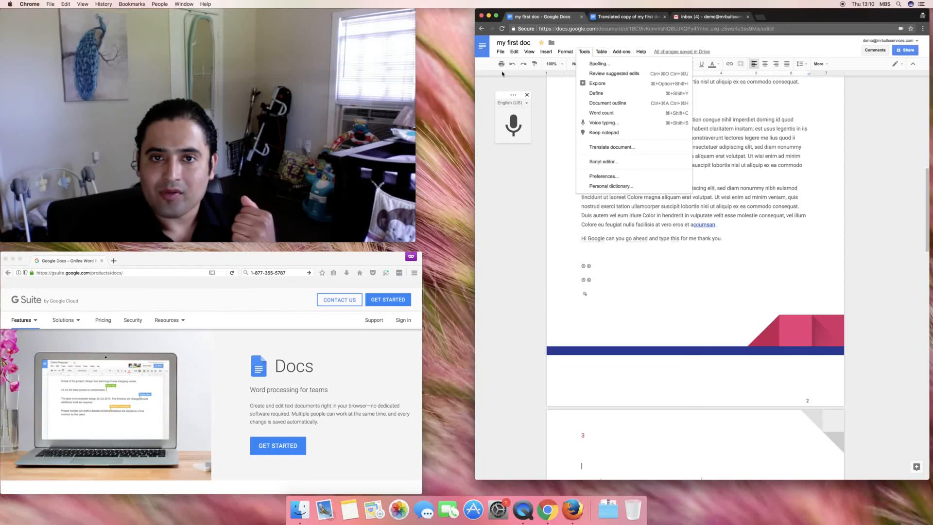
{"action": "left_click", "coordinate": [495, 81]}
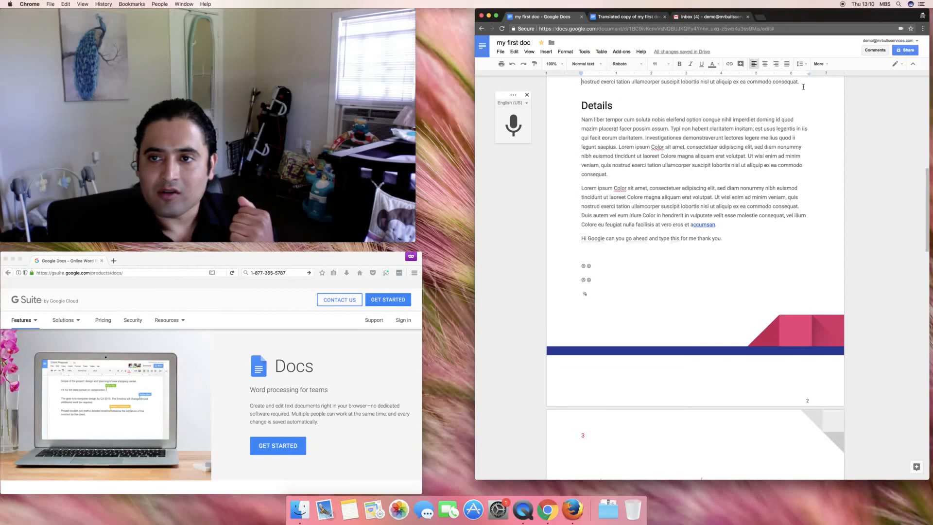
- Look through the popular keyboard shortcuts for text formatting, paragraphs, objects and navigation, and close the list
{"action": "left_click", "coordinate": [644, 53]}
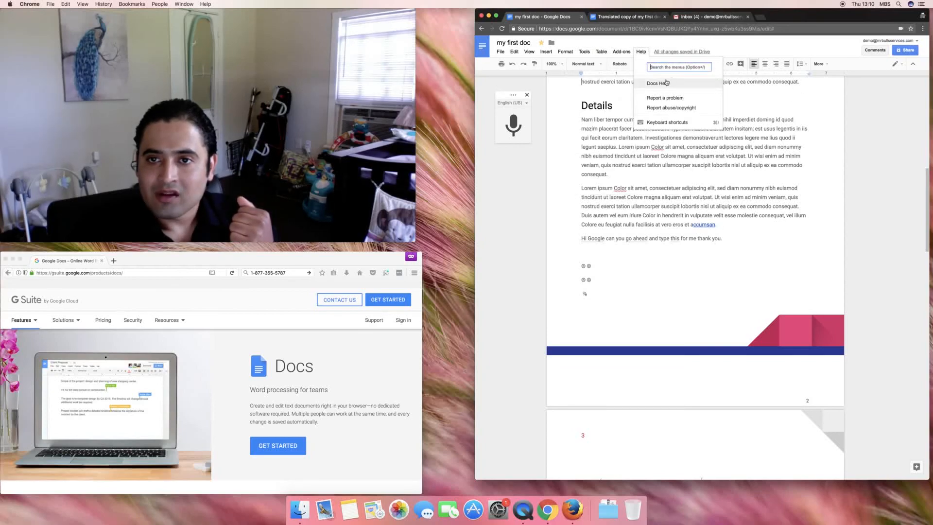
{"action": "left_click", "coordinate": [660, 122]}
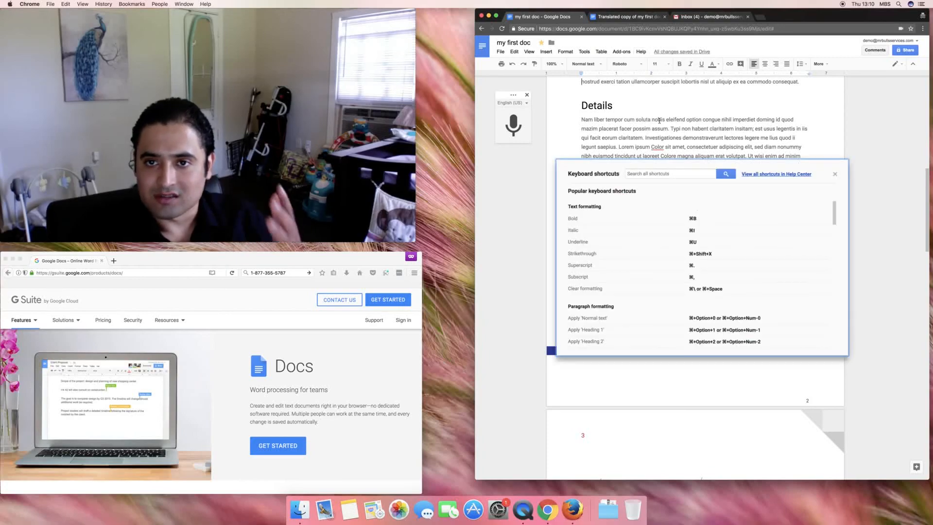
{"action": "left_click", "coordinate": [692, 219]}
{"action": "double_click", "coordinate": [693, 220]}
{"action": "left_click", "coordinate": [680, 218]}
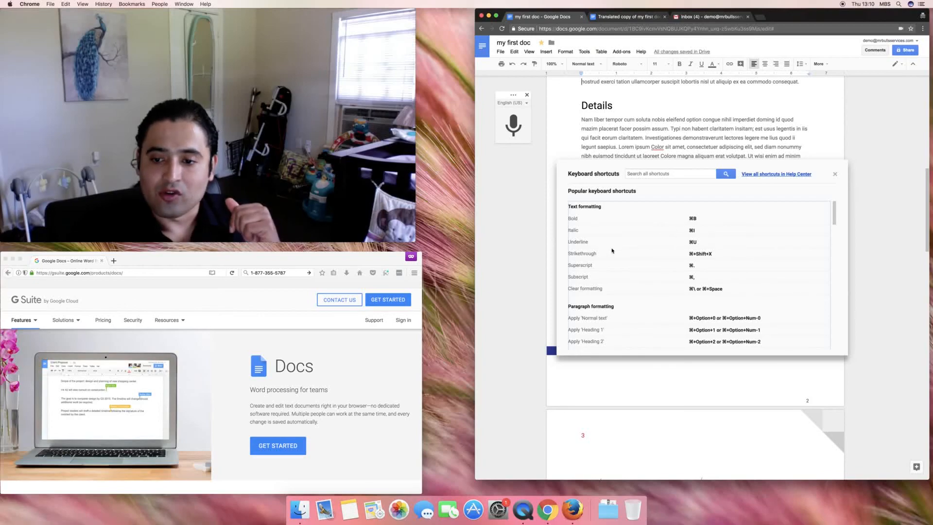
{"action": "scroll", "coordinate": [627, 287], "scroll_direction": "down", "scroll_amount": 20}
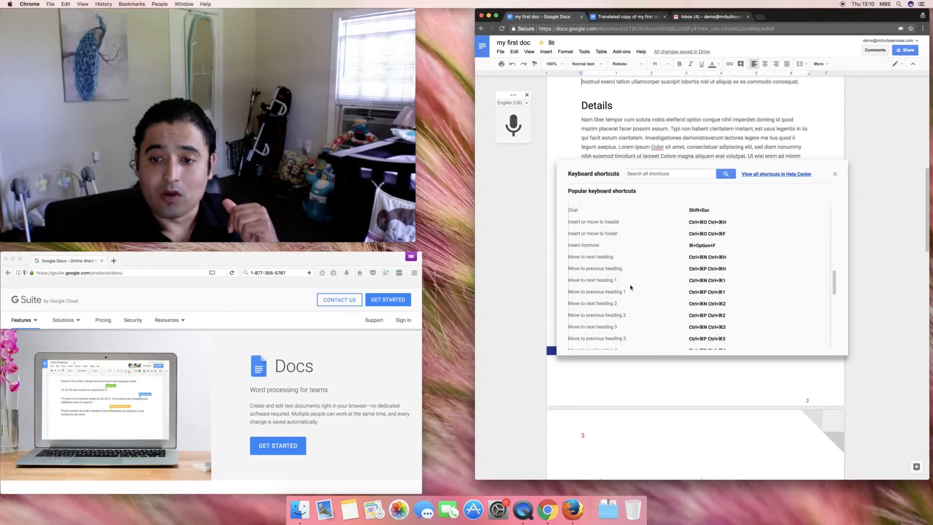
{"action": "scroll", "coordinate": [631, 288], "scroll_direction": "down", "scroll_amount": 5}
{"action": "scroll", "coordinate": [630, 287], "scroll_direction": "up", "scroll_amount": 10}
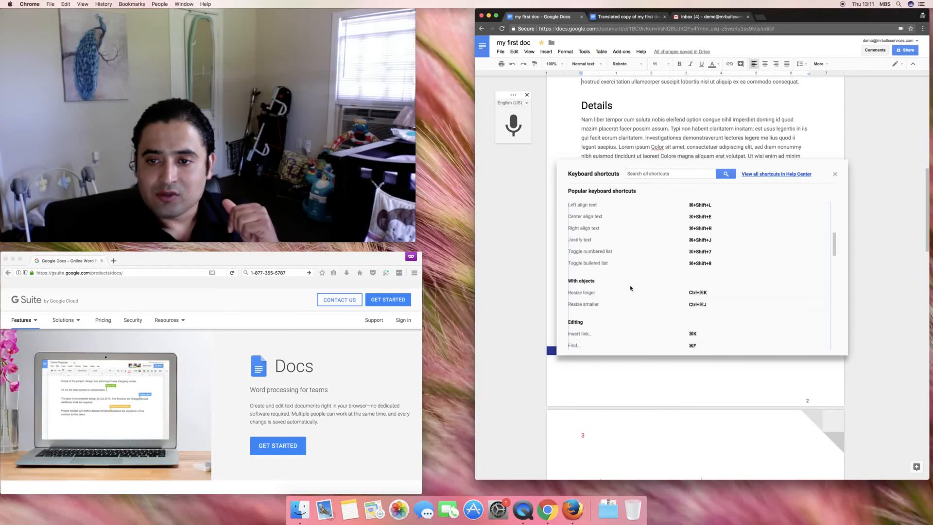
{"action": "scroll", "coordinate": [631, 287], "scroll_direction": "up", "scroll_amount": 5}
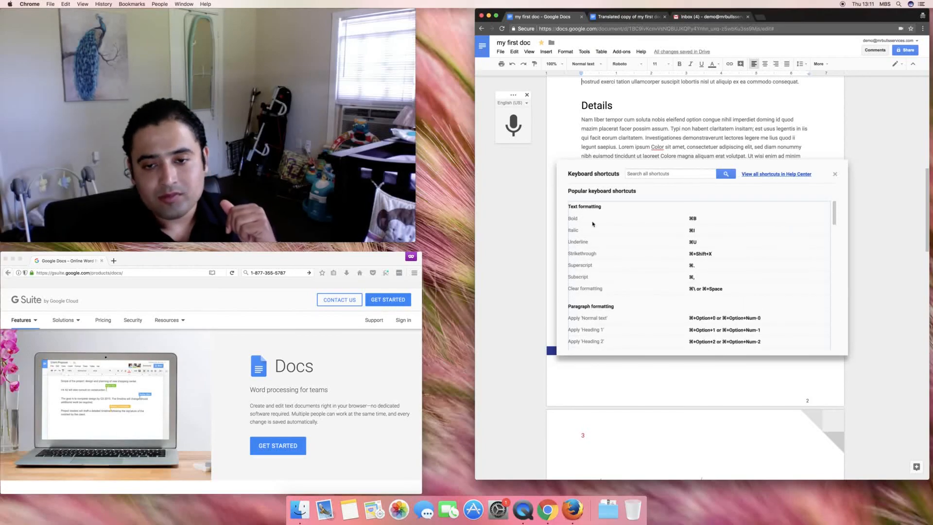
{"action": "left_click", "coordinate": [836, 174]}
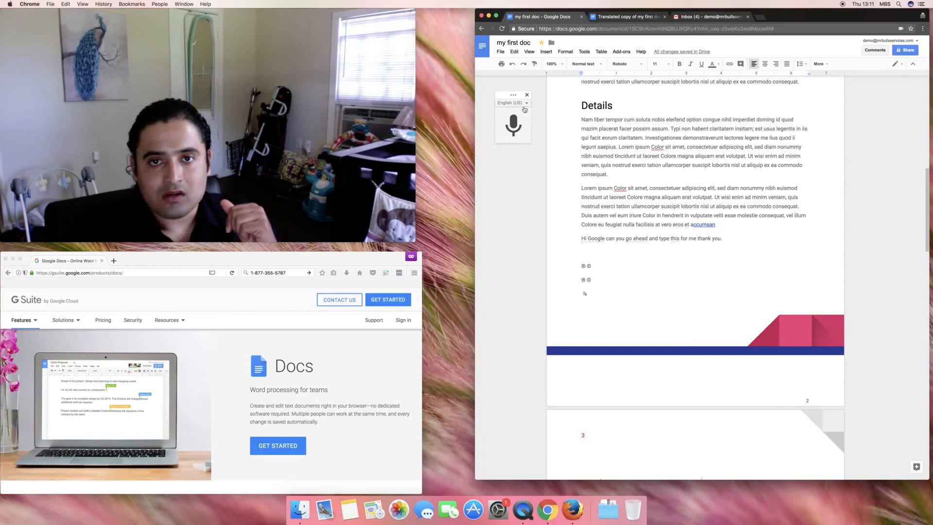
- Make the word "Lorem" bold at the start of the second paragraph under the Details heading
{"action": "left_click", "coordinate": [530, 52]}
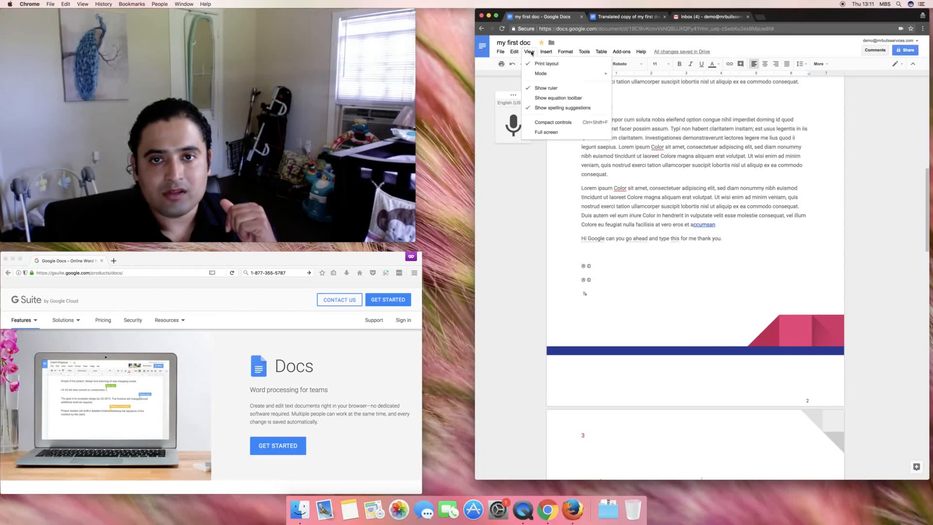
{"action": "left_click", "coordinate": [572, 182]}
{"action": "left_click_drag", "start_coordinate": [582, 190], "coordinate": [598, 189]}
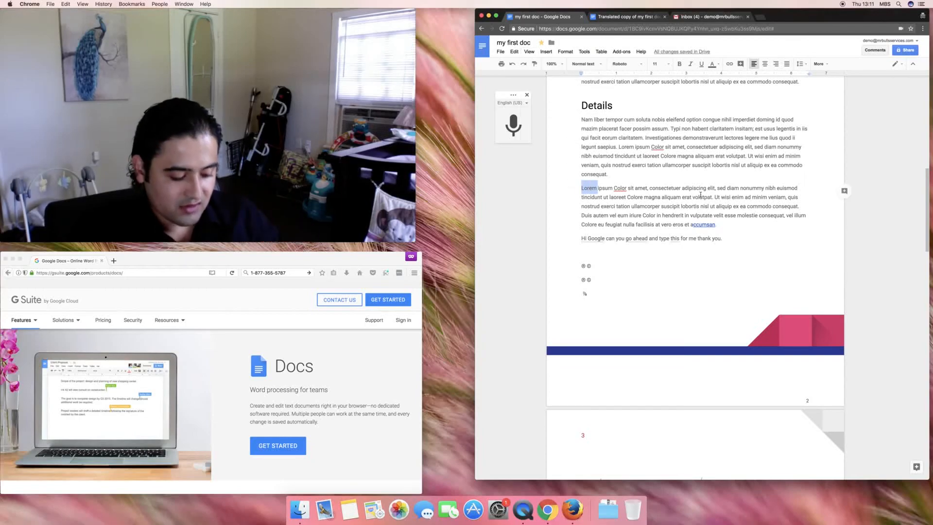
{"action": "key", "text": "super+b"}
- Italicize the word "Nam" at the start of the first paragraph under the Details heading
{"action": "left_click", "coordinate": [596, 118]}
{"action": "left_click_drag", "start_coordinate": [581, 119], "coordinate": [591, 119]}
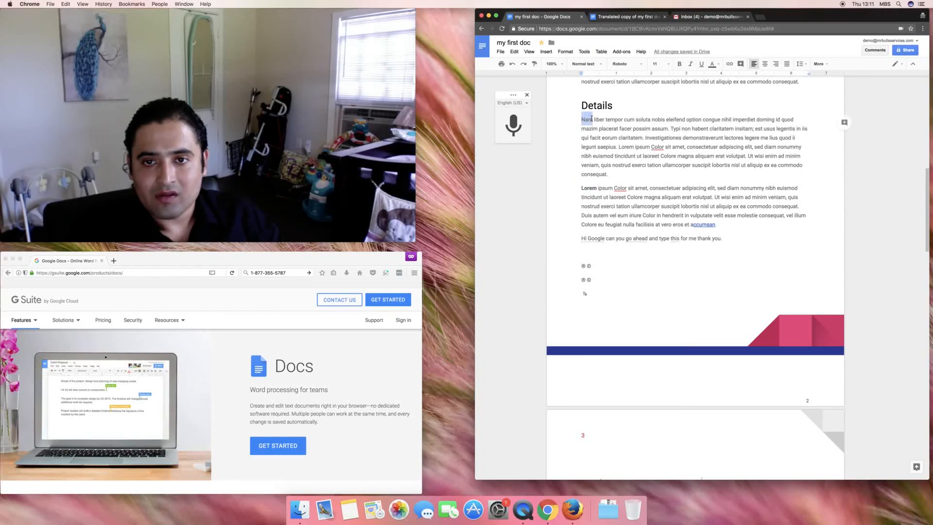
{"action": "key", "text": "super+i"}
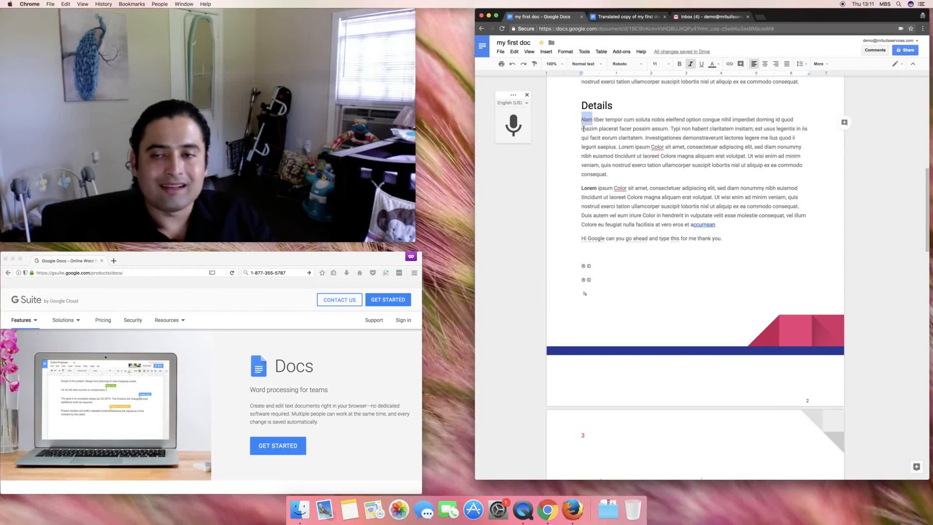
{"action": "left_click", "coordinate": [601, 146]}
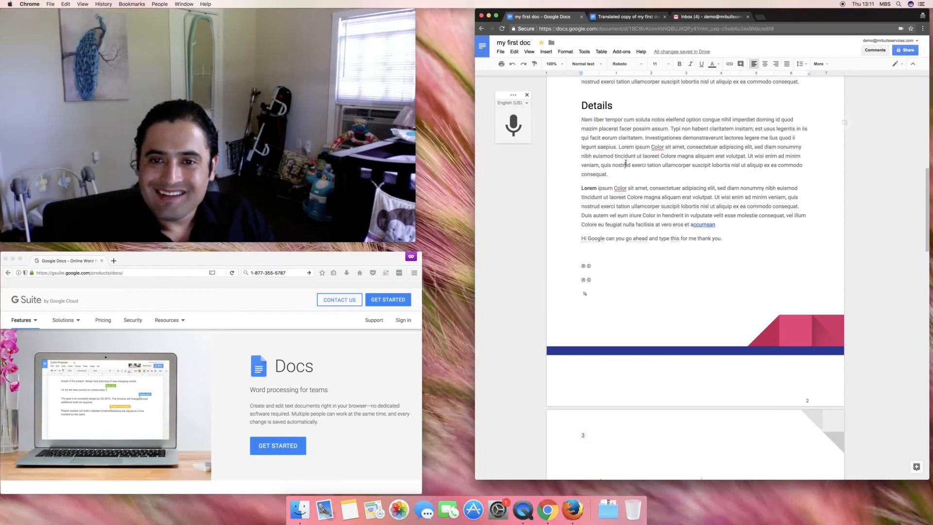
- Reopen the keyboard shortcuts list from page 1, examine the editing shortcuts and close it
{"action": "scroll", "coordinate": [642, 220], "scroll_direction": "down", "scroll_amount": 3}
{"action": "scroll", "coordinate": [642, 220], "scroll_direction": "up", "scroll_amount": 15}
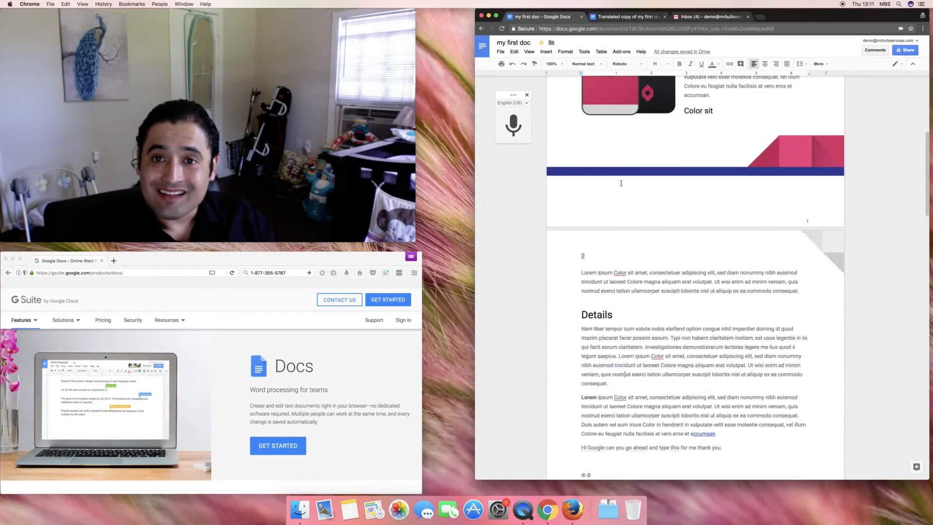
{"action": "left_click", "coordinate": [640, 52]}
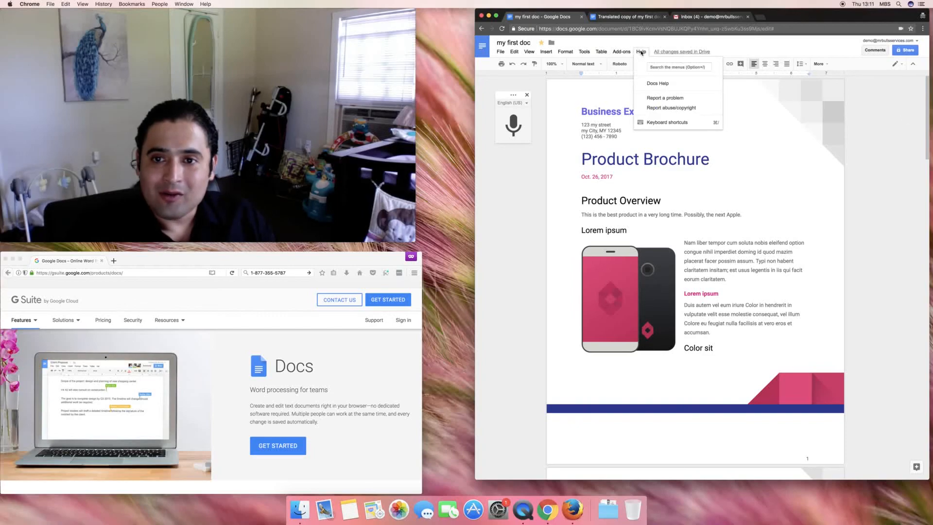
{"action": "left_click", "coordinate": [667, 123]}
{"action": "scroll", "coordinate": [664, 256], "scroll_direction": "down", "scroll_amount": 10}
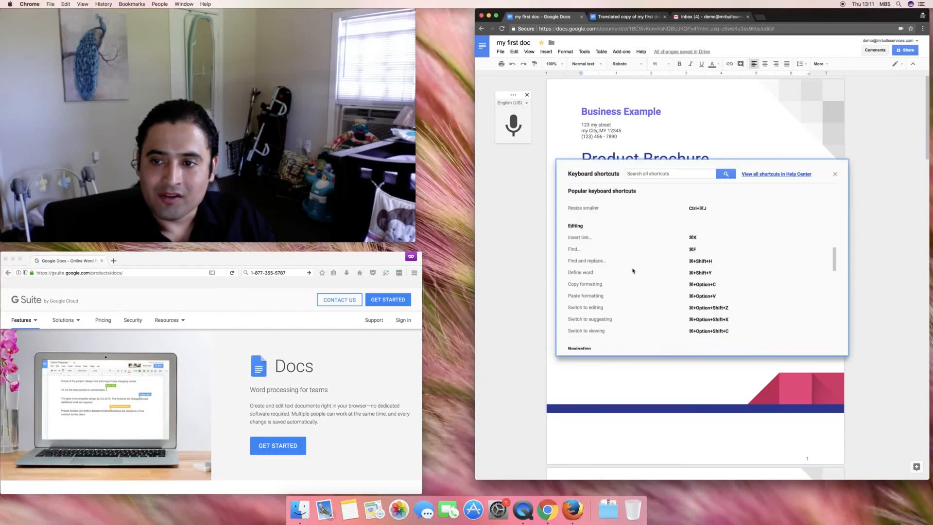
{"action": "scroll", "coordinate": [664, 255], "scroll_direction": "down", "scroll_amount": 1}
{"action": "left_click", "coordinate": [835, 174]}
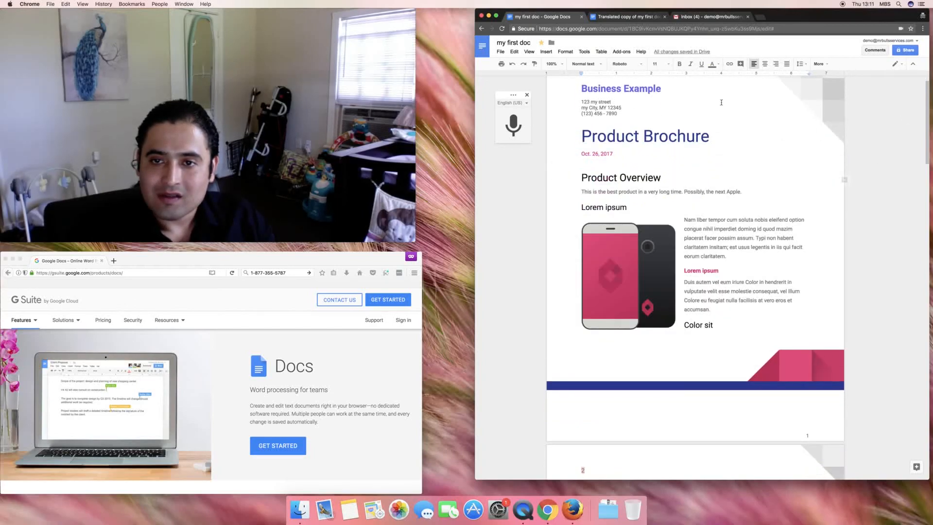
{"action": "left_click", "coordinate": [644, 52]}
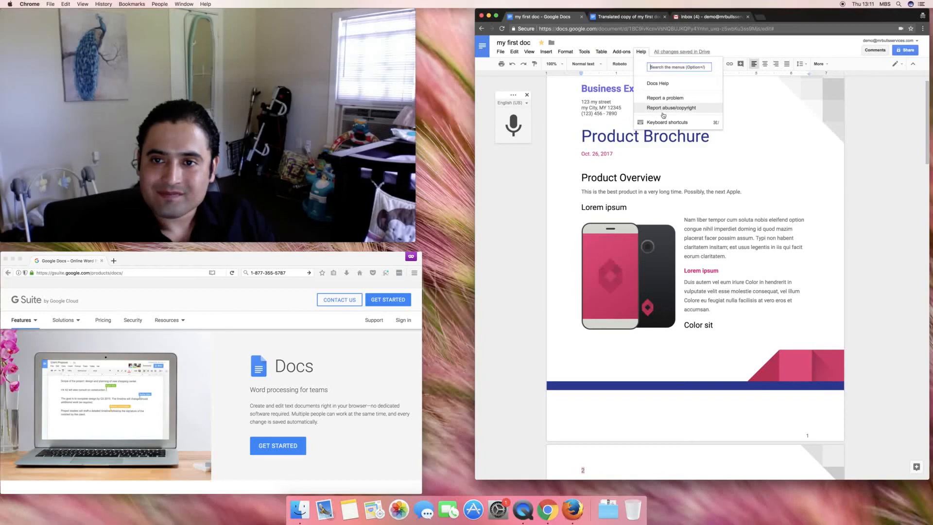
{"action": "left_click", "coordinate": [622, 52]}
{"action": "left_click", "coordinate": [502, 181]}
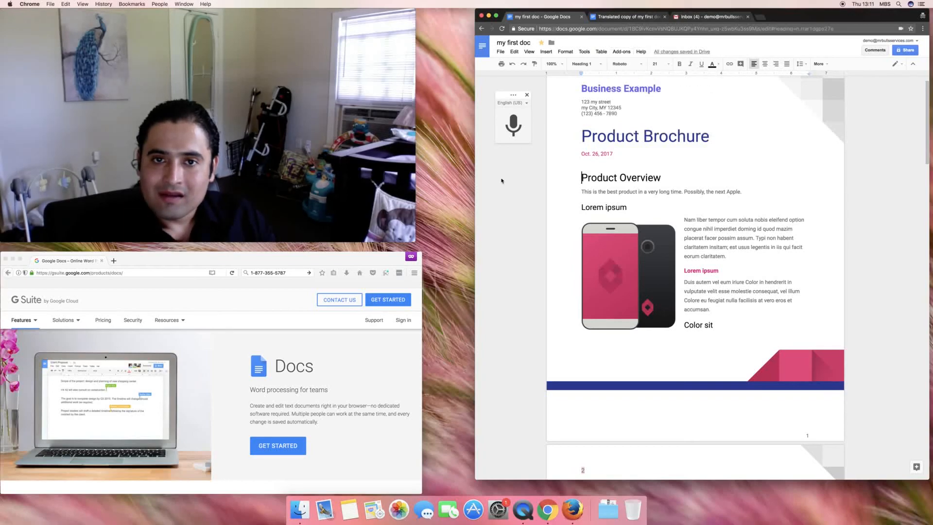
- Open the document's print preview, limit the print range to pages 1-3 and preview them
{"action": "left_click", "coordinate": [502, 64]}
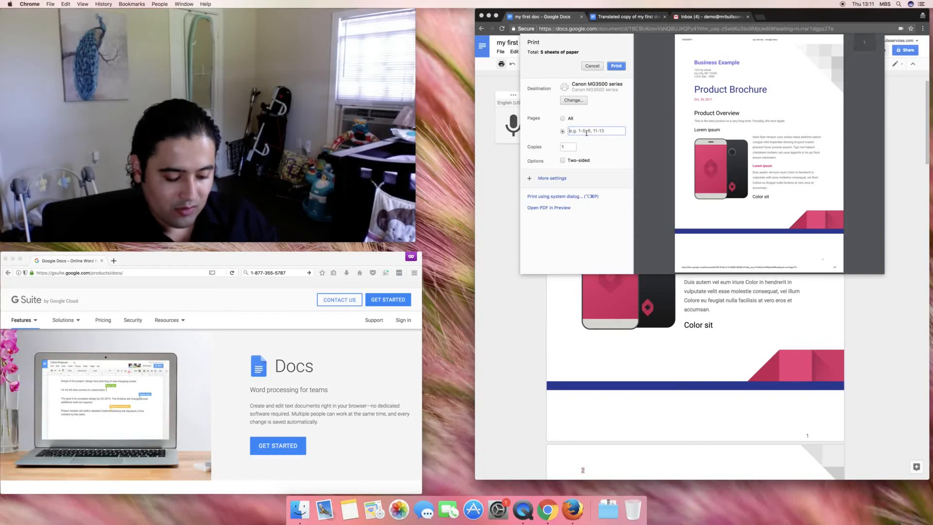
{"action": "type", "text": "1-3"}
{"action": "key", "text": "Tab"}
{"action": "scroll", "coordinate": [688, 137], "scroll_direction": "down", "scroll_amount": 10}
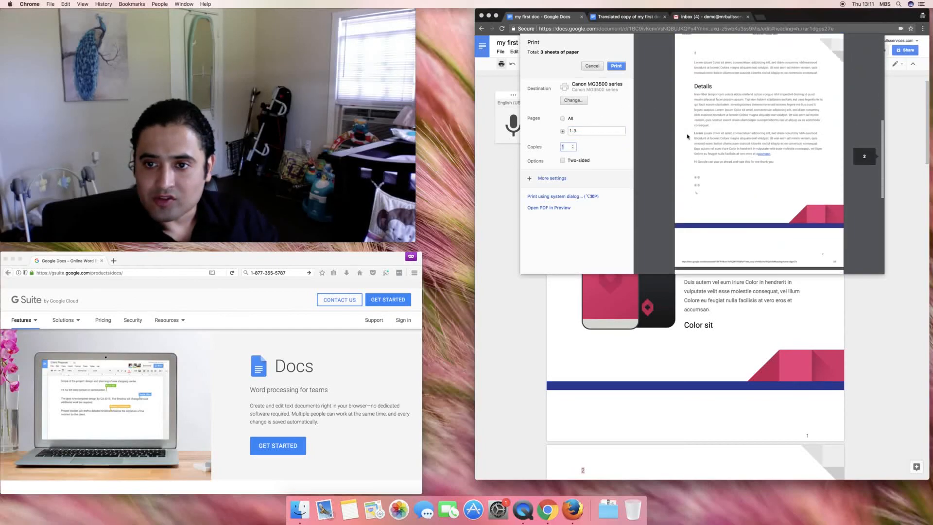
{"action": "left_click", "coordinate": [617, 130]}
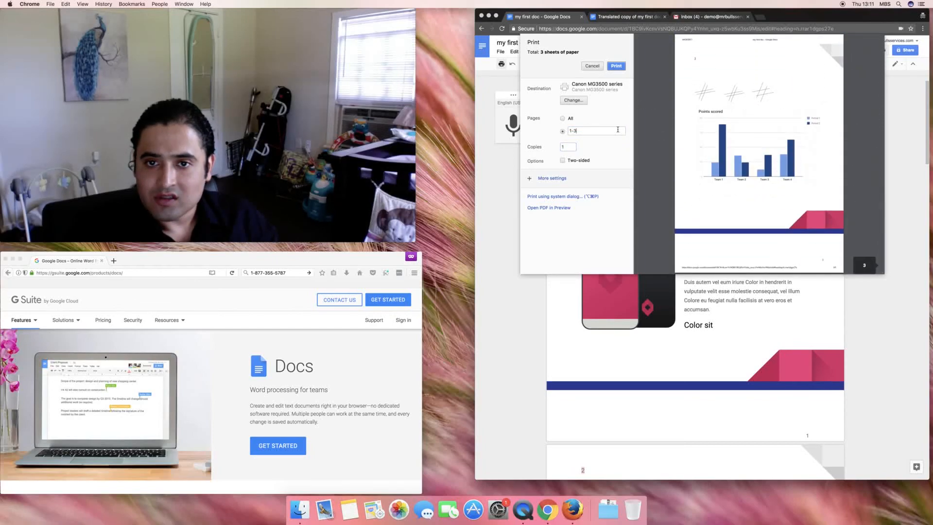
- Preview all pages of the document for printing and enable two-sided printing for pages 1-3
{"action": "left_click", "coordinate": [563, 119]}
{"action": "scroll", "coordinate": [723, 165], "scroll_direction": "down", "scroll_amount": 15}
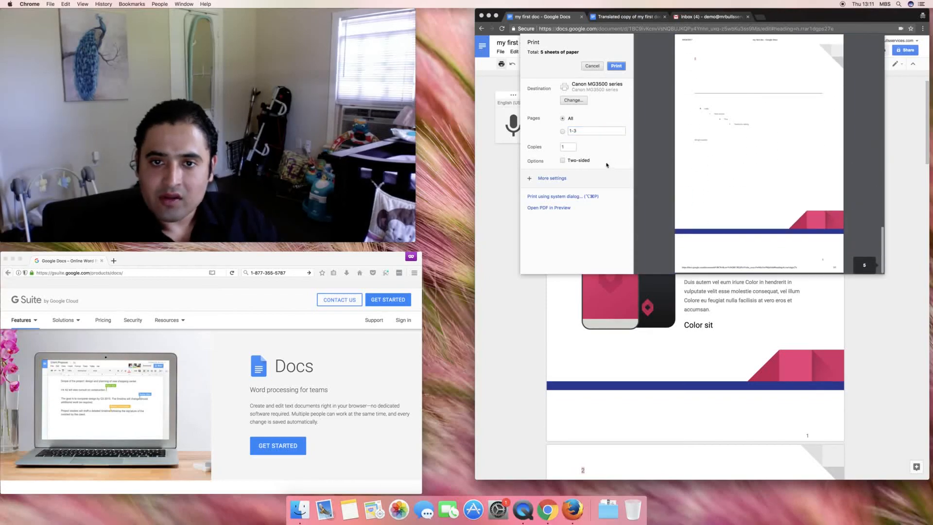
{"action": "left_click", "coordinate": [567, 147]}
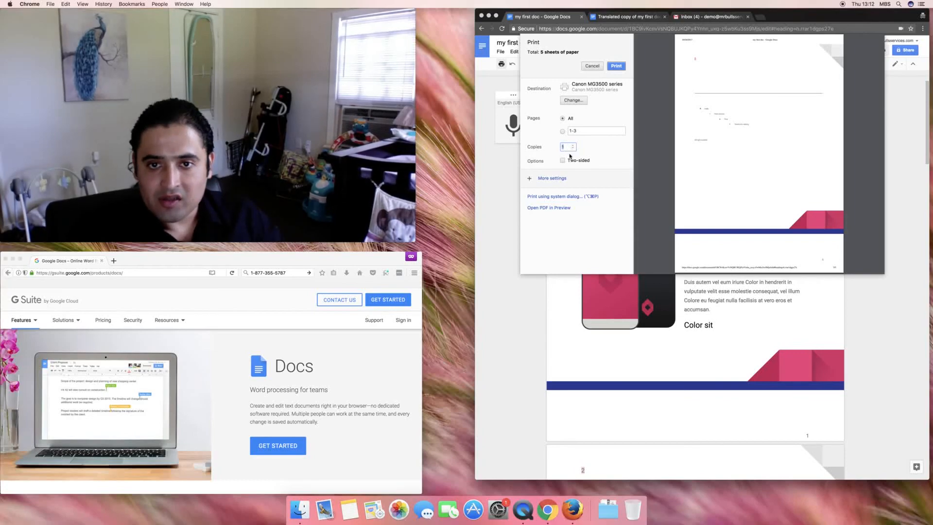
{"action": "left_click", "coordinate": [562, 161]}
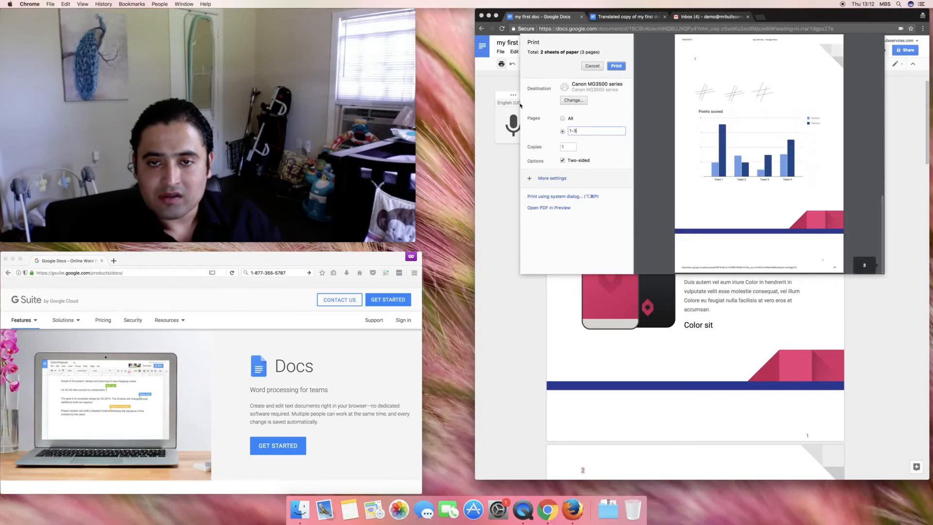
- Expand the additional print settings and review the paper sizes and margins, keeping A4 paper and Default margins
{"action": "left_click", "coordinate": [547, 177]}
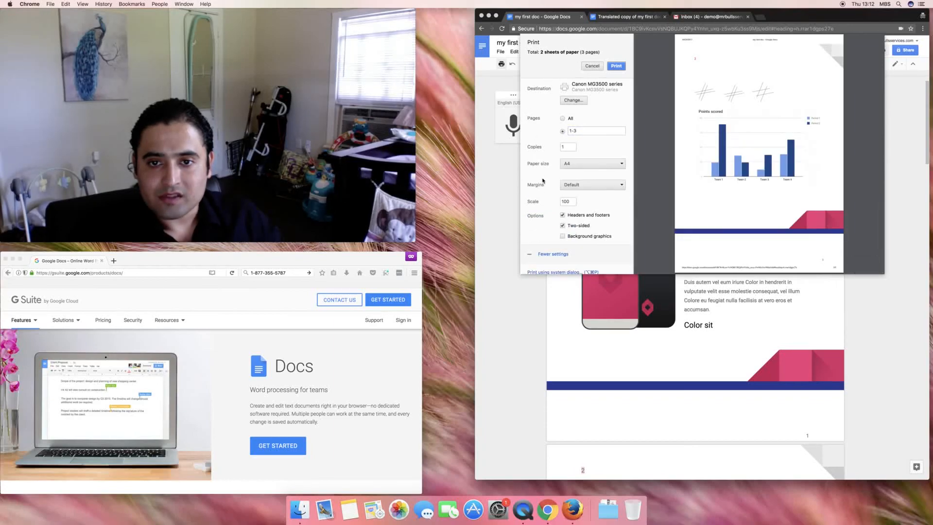
{"action": "left_click", "coordinate": [573, 168]}
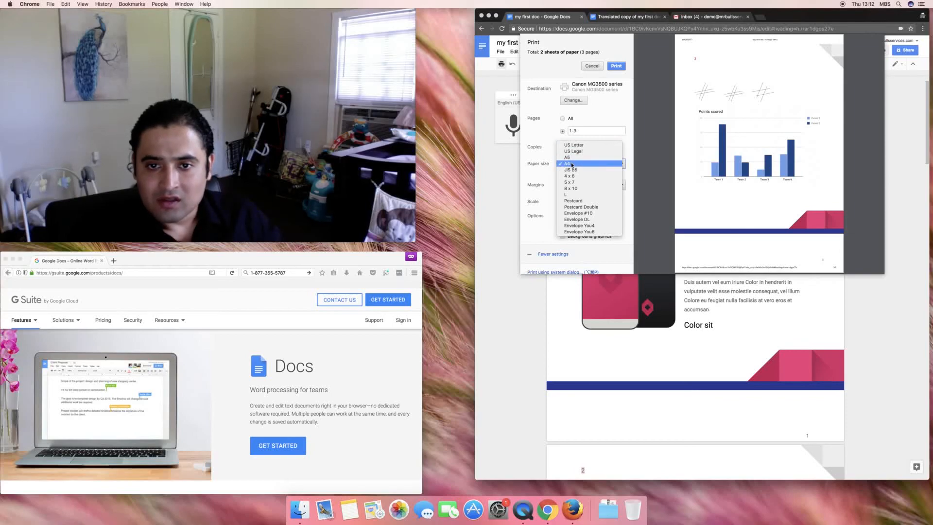
{"action": "left_click", "coordinate": [572, 165]}
{"action": "scroll", "coordinate": [548, 169], "scroll_direction": "down", "scroll_amount": 1}
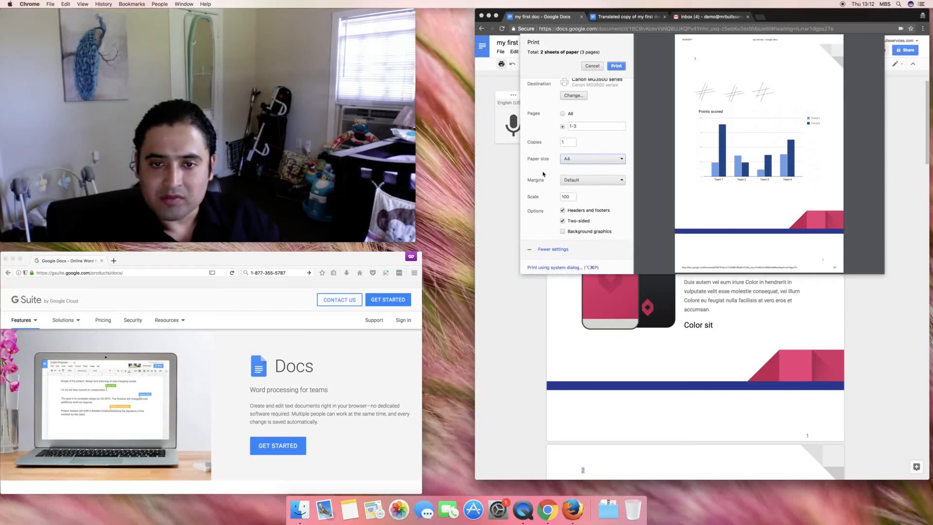
{"action": "left_click", "coordinate": [586, 168]}
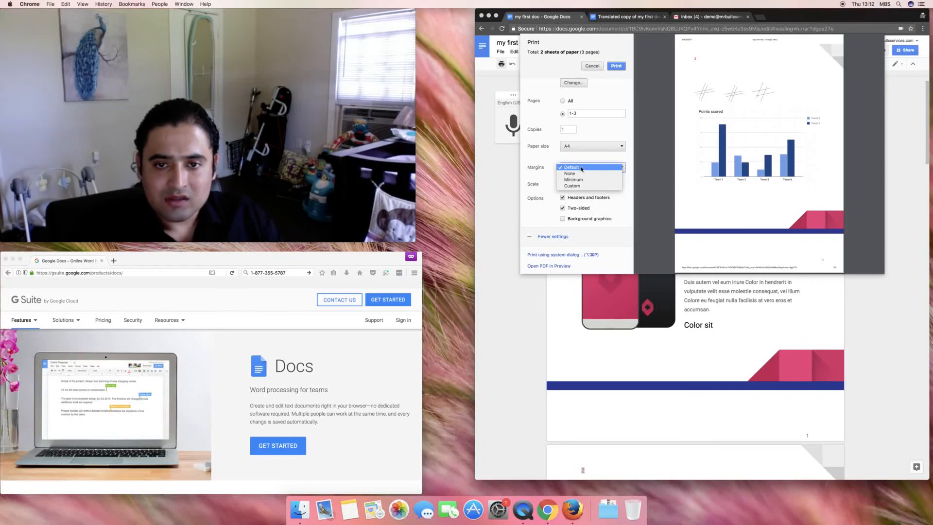
{"action": "left_click", "coordinate": [582, 168]}
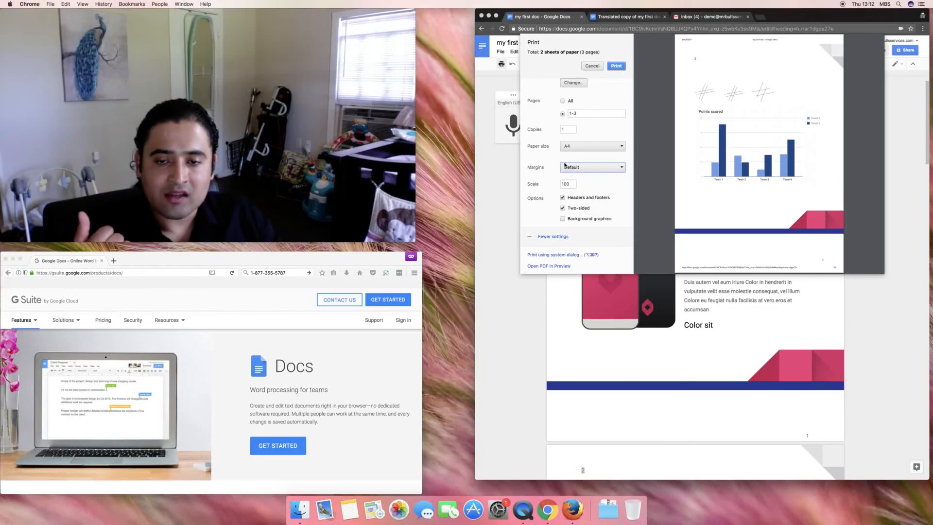
- Turn off two-sided printing and collapse the additional print settings
{"action": "left_click", "coordinate": [562, 208]}
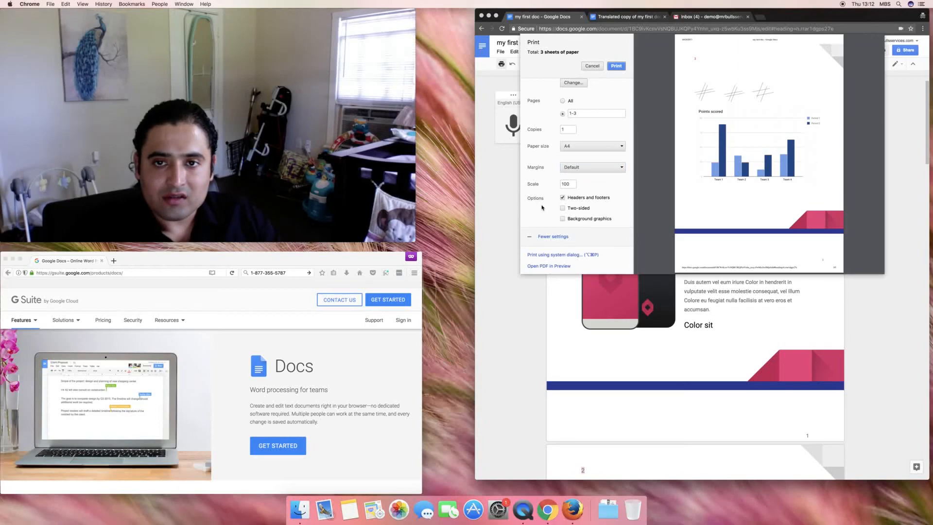
{"action": "scroll", "coordinate": [543, 207], "scroll_direction": "up", "scroll_amount": 2}
{"action": "scroll", "coordinate": [543, 208], "scroll_direction": "down", "scroll_amount": 2}
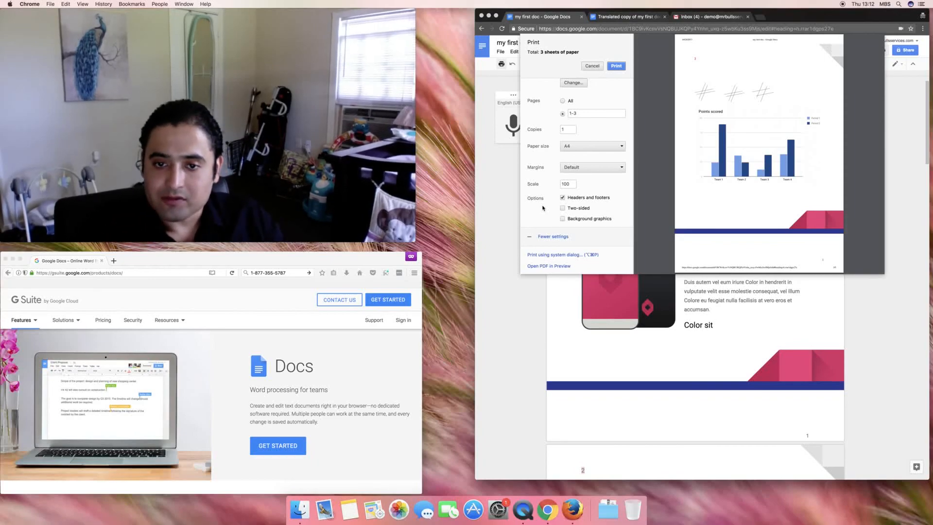
{"action": "left_click", "coordinate": [551, 237]}
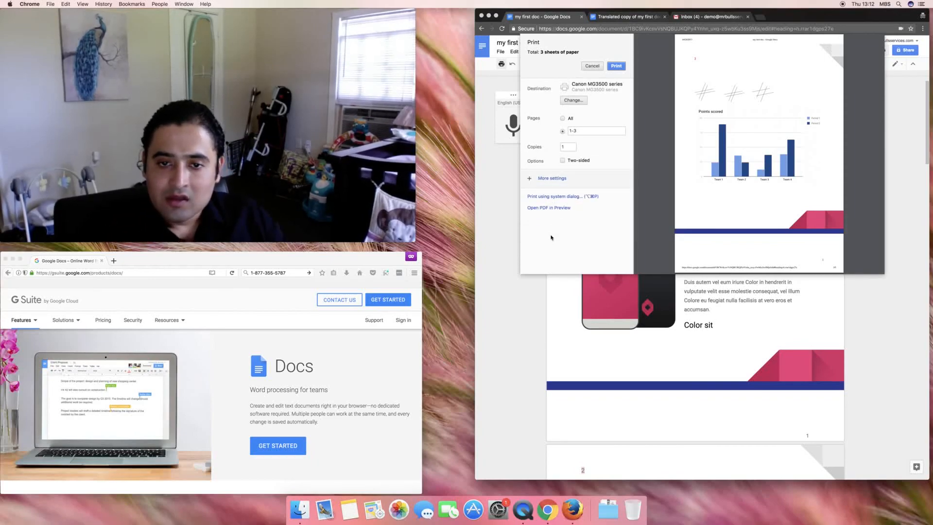
- Open the system print dialog, review its PDF output options and cancel without printing
{"action": "left_click", "coordinate": [553, 199]}
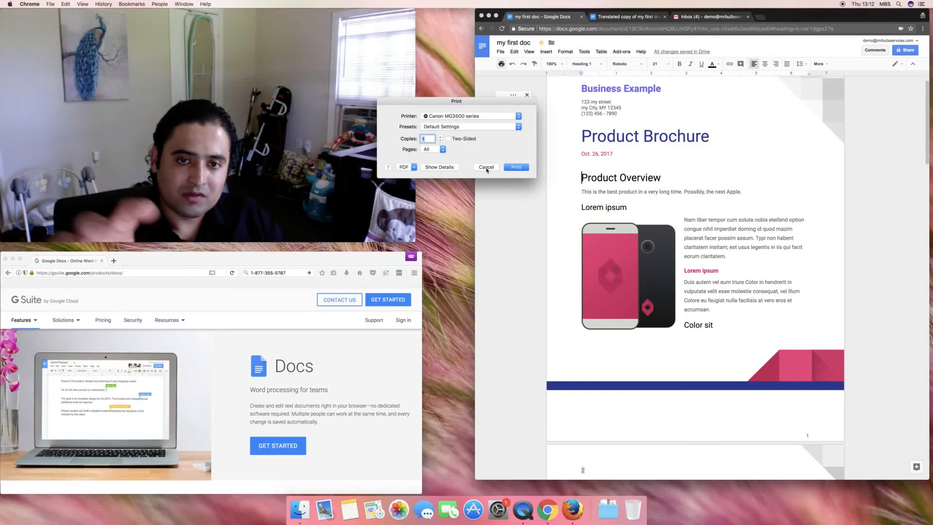
{"action": "left_click", "coordinate": [414, 167]}
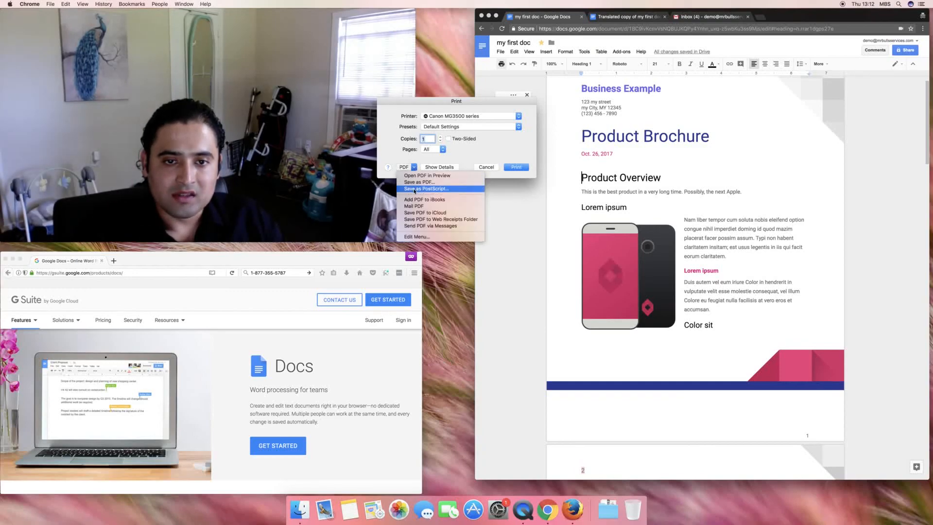
{"action": "left_click", "coordinate": [486, 167]}
{"action": "left_click", "coordinate": [487, 168]}
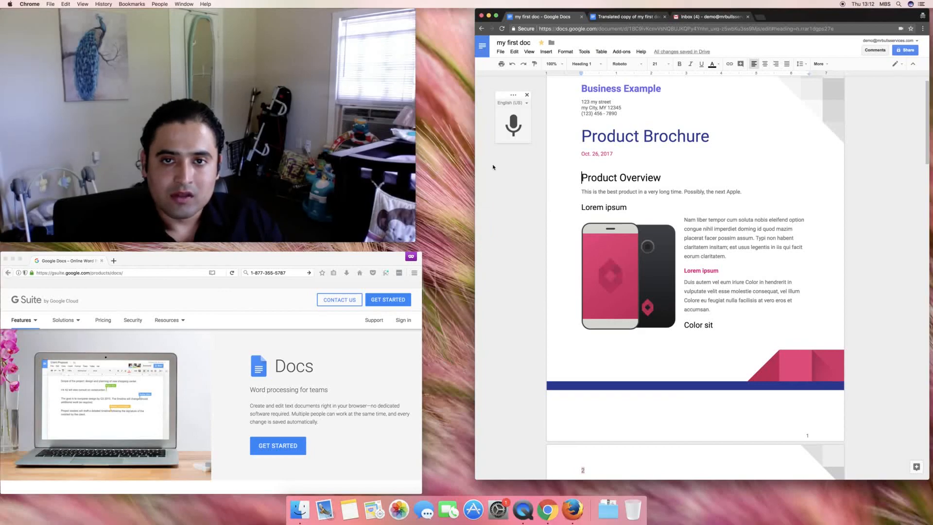
- Try leaving for the Docs home page, return to "my first doc" and look over its first two pages
{"action": "left_click", "coordinate": [484, 53]}
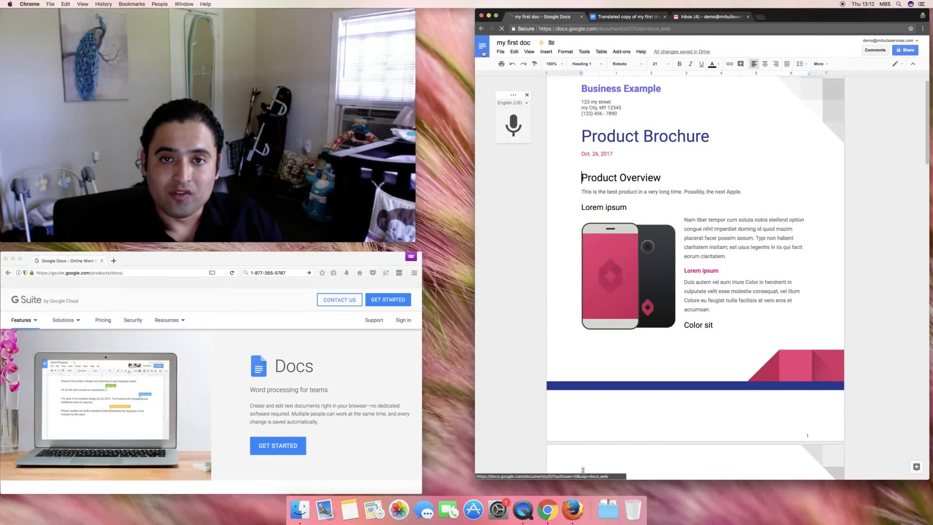
{"action": "left_click", "coordinate": [482, 29]}
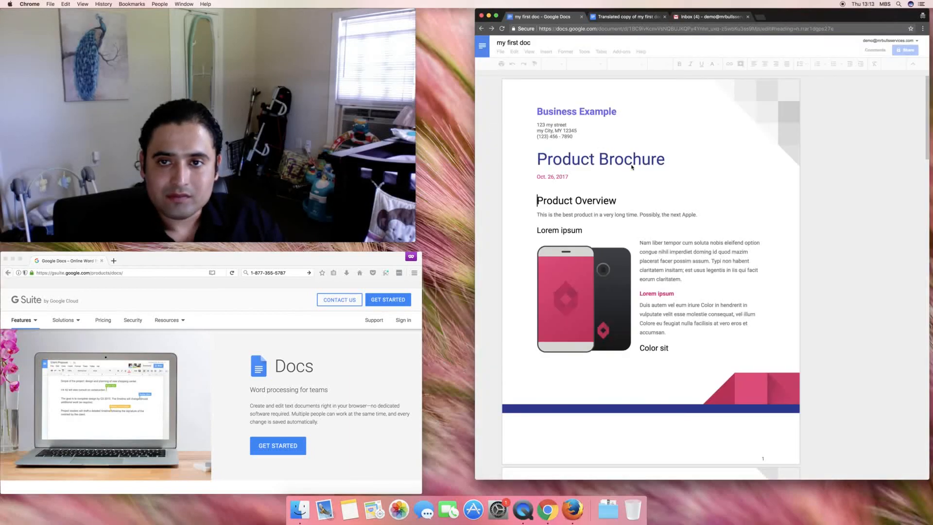
{"action": "scroll", "coordinate": [618, 164], "scroll_direction": "down", "scroll_amount": 5}
{"action": "scroll", "coordinate": [618, 164], "scroll_direction": "up", "scroll_amount": 2}
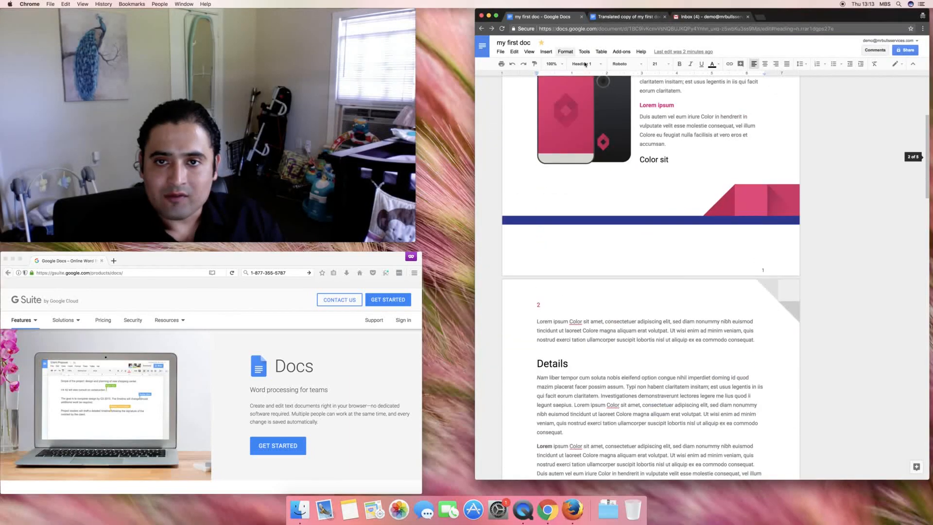
- Set the document's zoom level to 50%
{"action": "left_click", "coordinate": [558, 64]}
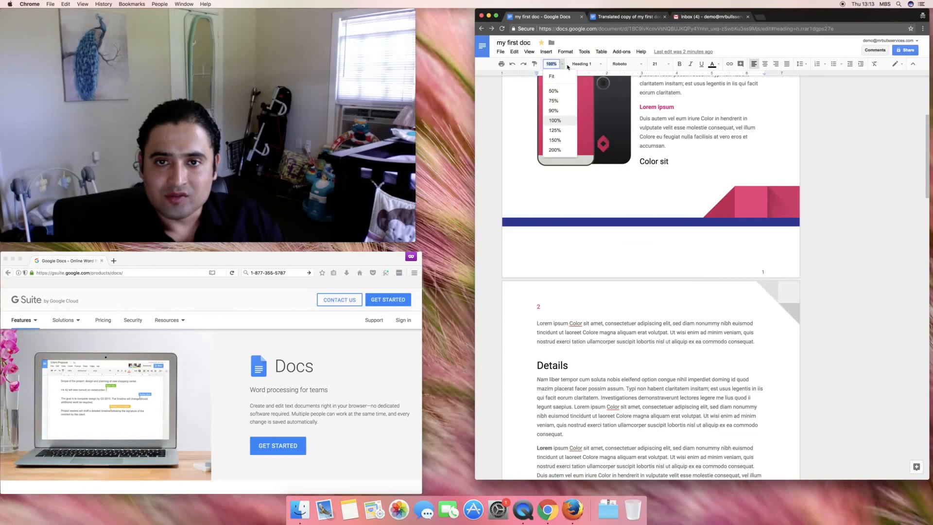
{"action": "left_click", "coordinate": [556, 91]}
{"action": "scroll", "coordinate": [572, 131], "scroll_direction": "up", "scroll_amount": 3}
- Look through the available paragraph styles, fonts and font sizes for the document's text
{"action": "left_click", "coordinate": [600, 67]}
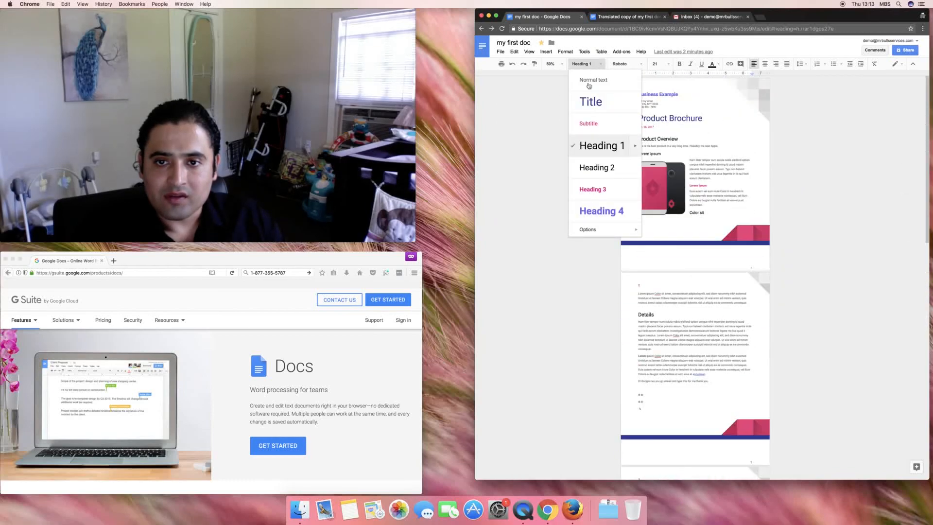
{"action": "left_click", "coordinate": [582, 95]}
{"action": "left_click", "coordinate": [588, 64]}
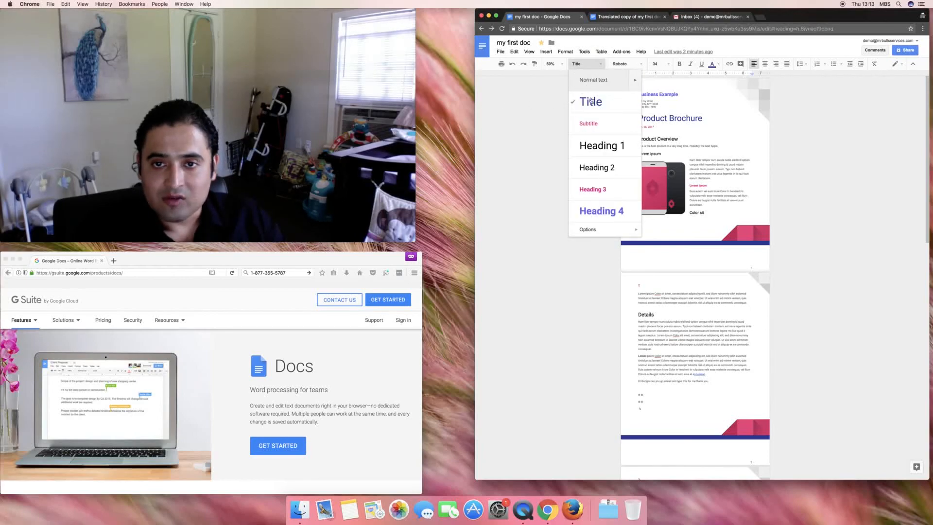
{"action": "left_click", "coordinate": [502, 156]}
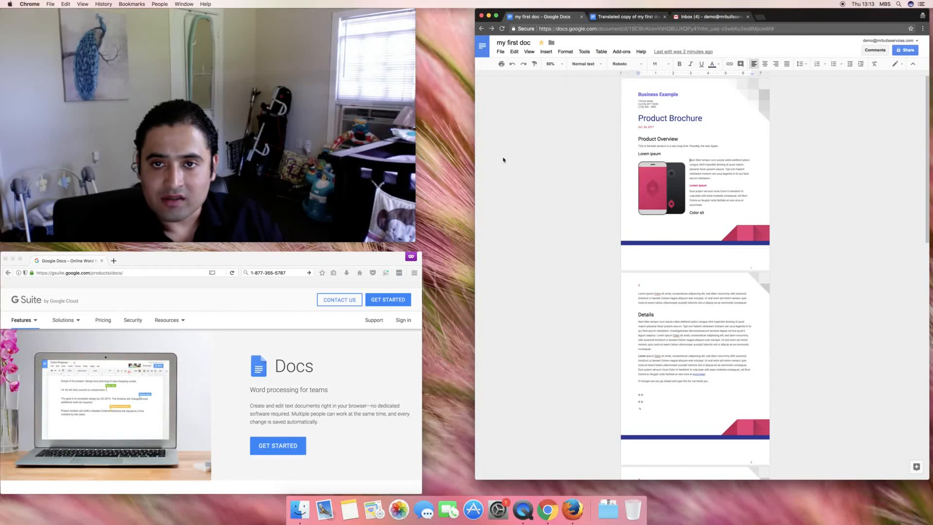
{"action": "left_click", "coordinate": [619, 65]}
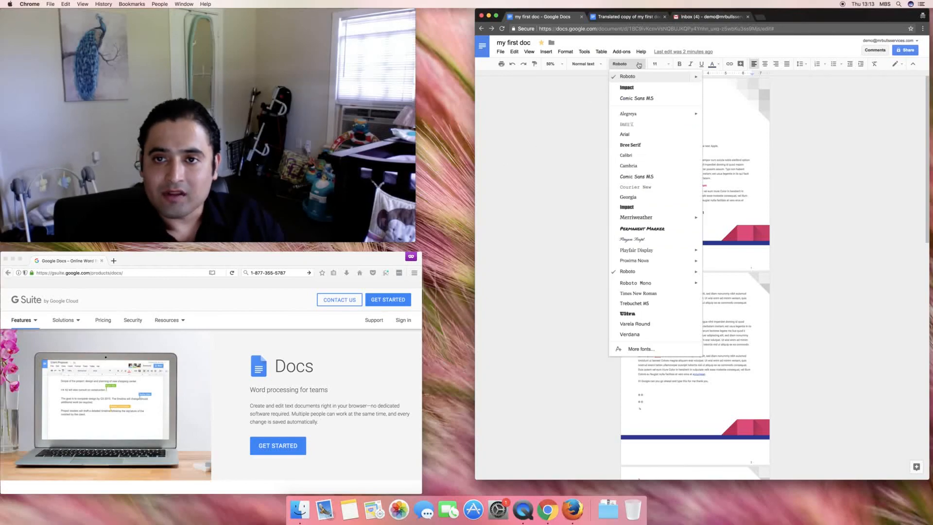
{"action": "left_click", "coordinate": [660, 66]}
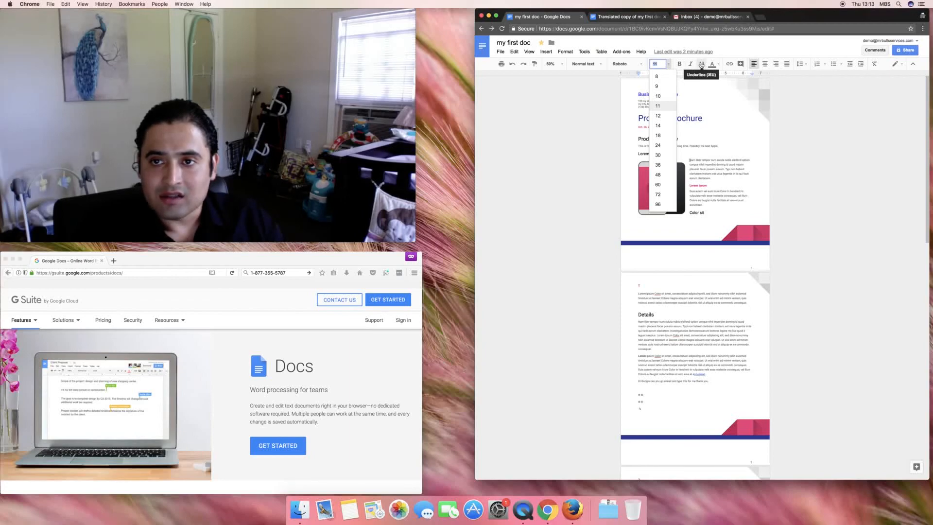
{"action": "left_click", "coordinate": [715, 159]}
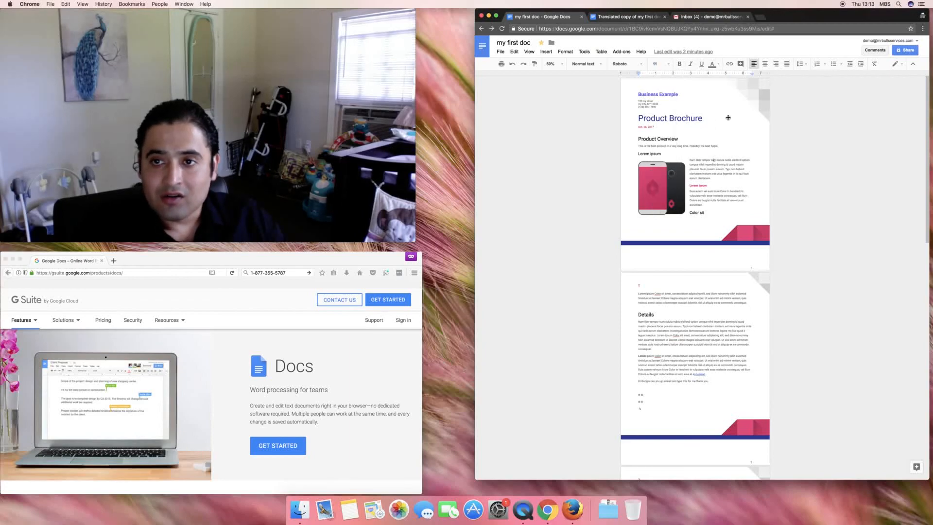
- Examine the text and highlight color palettes, try out custom text colors in the color picker and cancel
{"action": "left_click", "coordinate": [720, 65]}
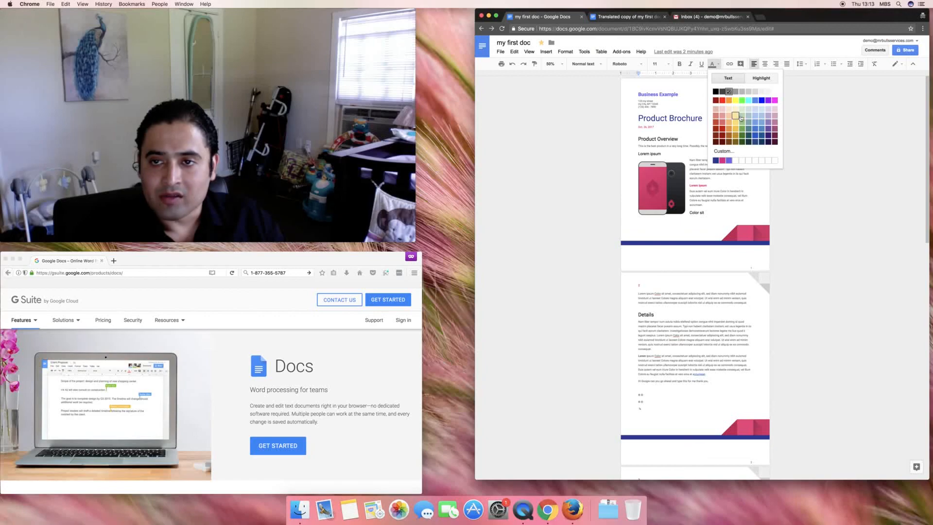
{"action": "left_click", "coordinate": [751, 78]}
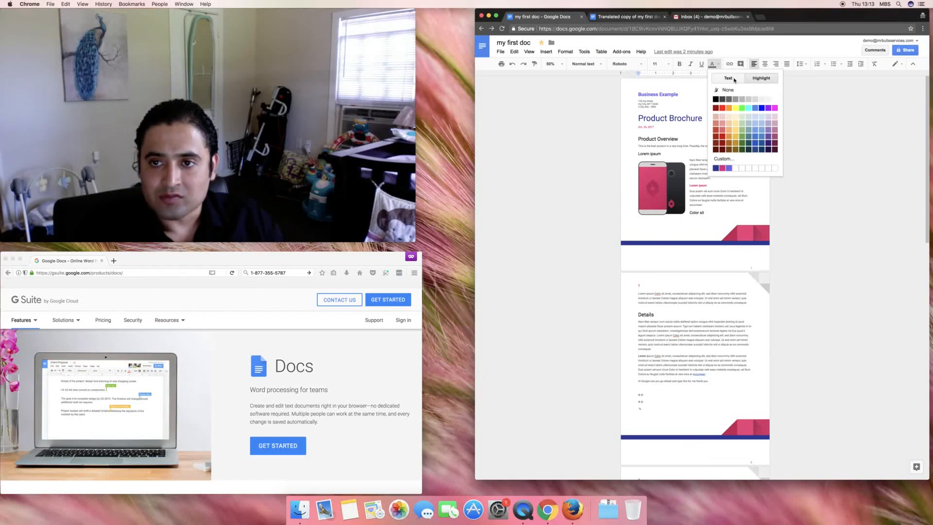
{"action": "left_click", "coordinate": [734, 79]}
{"action": "left_click", "coordinate": [725, 152]}
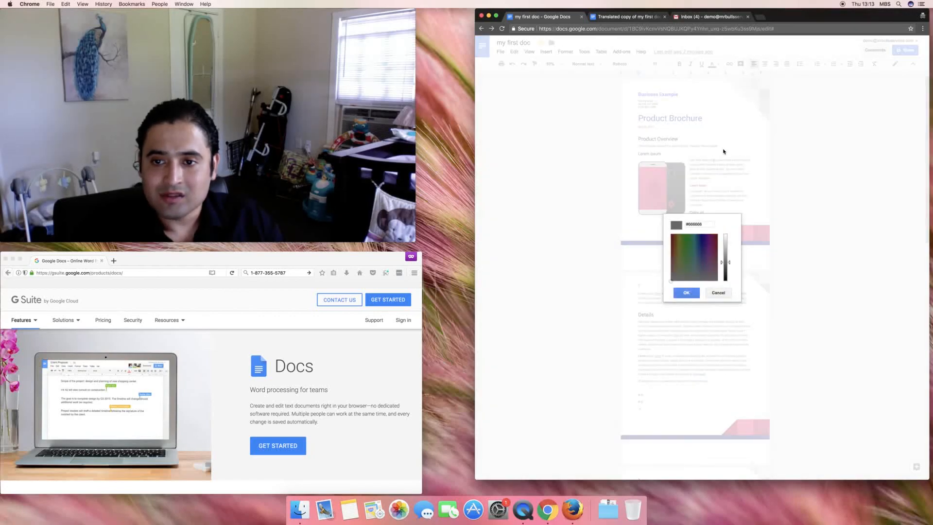
{"action": "left_click", "coordinate": [685, 244]}
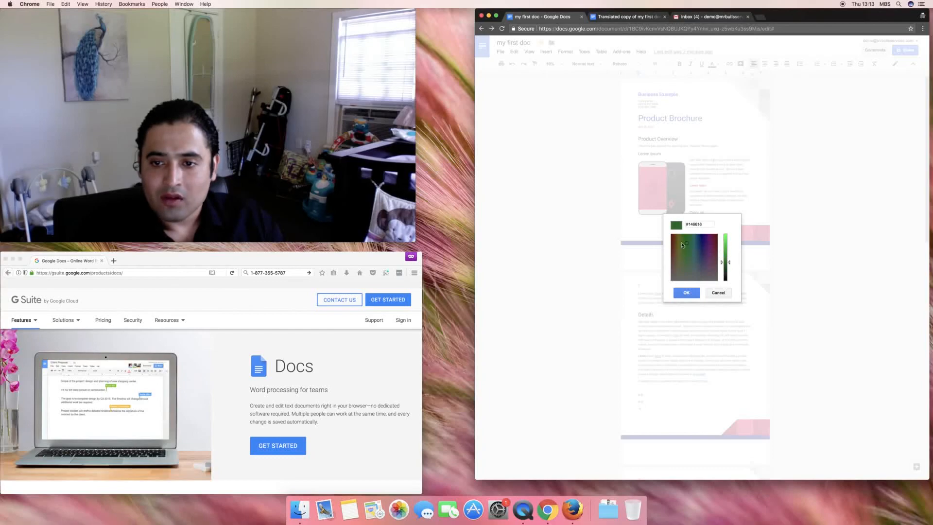
{"action": "left_click_drag", "start_coordinate": [679, 245], "coordinate": [711, 255]}
{"action": "left_click", "coordinate": [714, 244]}
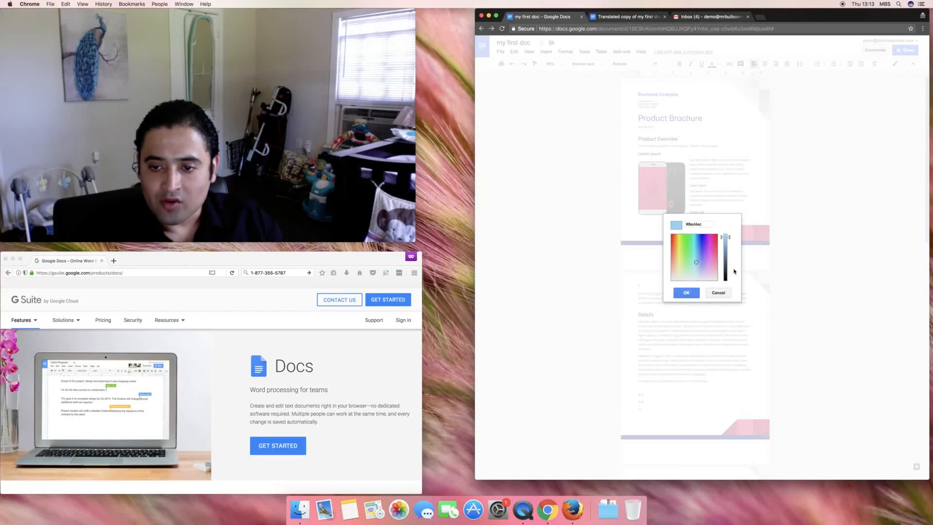
{"action": "left_click", "coordinate": [719, 294]}
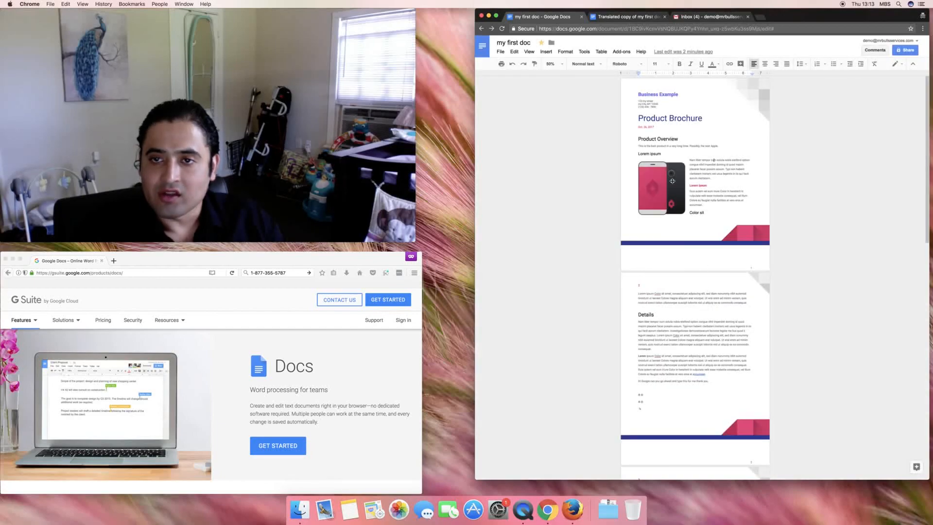
- Set the highlight color to yellow at the cursor in the first paragraph beside the phone image
{"action": "left_click", "coordinate": [713, 65]}
{"action": "left_click", "coordinate": [754, 79]}
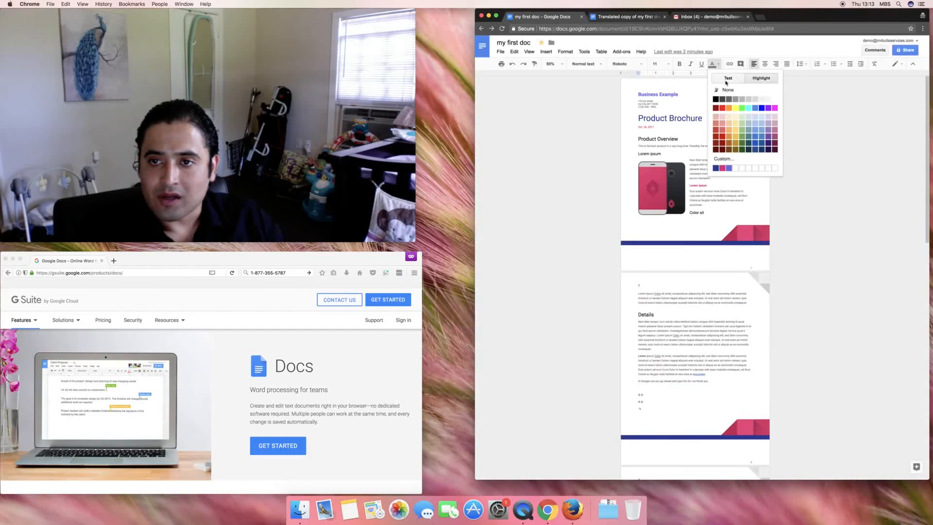
{"action": "left_click", "coordinate": [737, 109]}
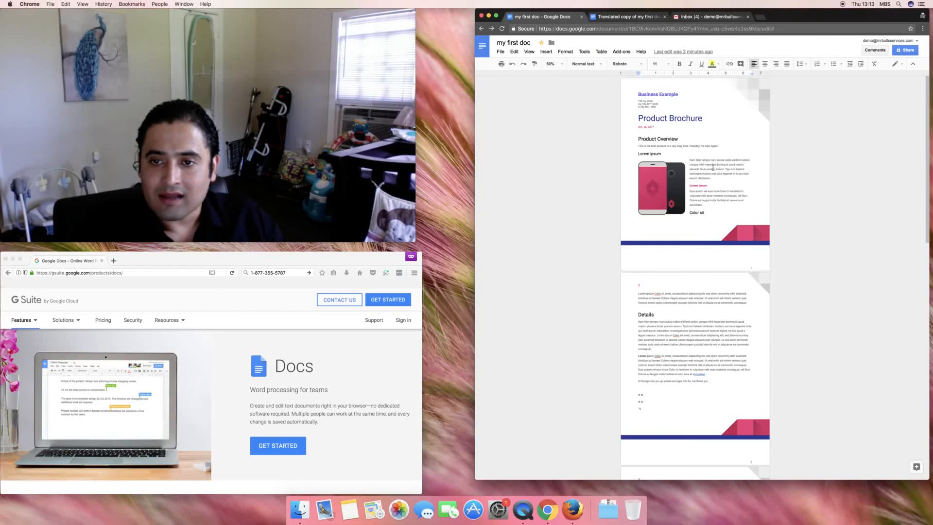
- Highlight "ber tempor c" in yellow in the first line of the paragraph beside the phone image
{"action": "left_click_drag", "start_coordinate": [698, 160], "coordinate": [713, 160]}
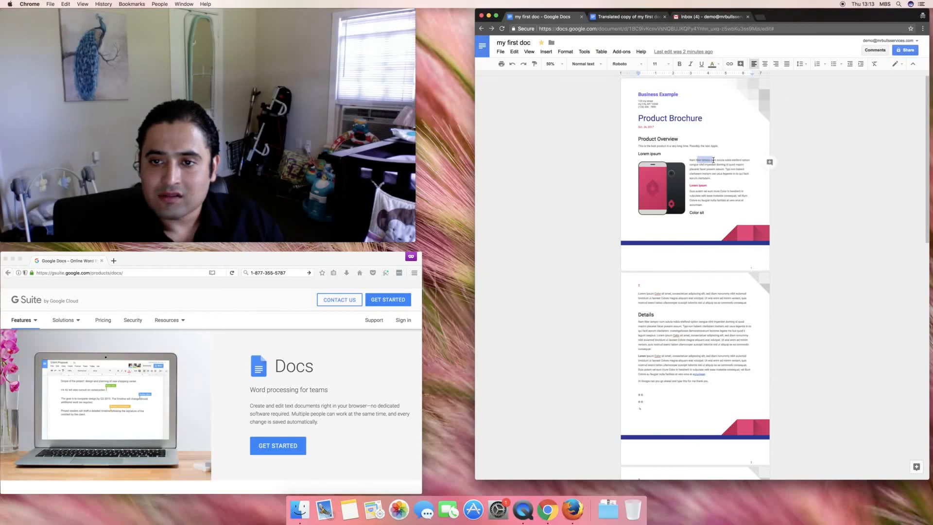
{"action": "left_click", "coordinate": [712, 64]}
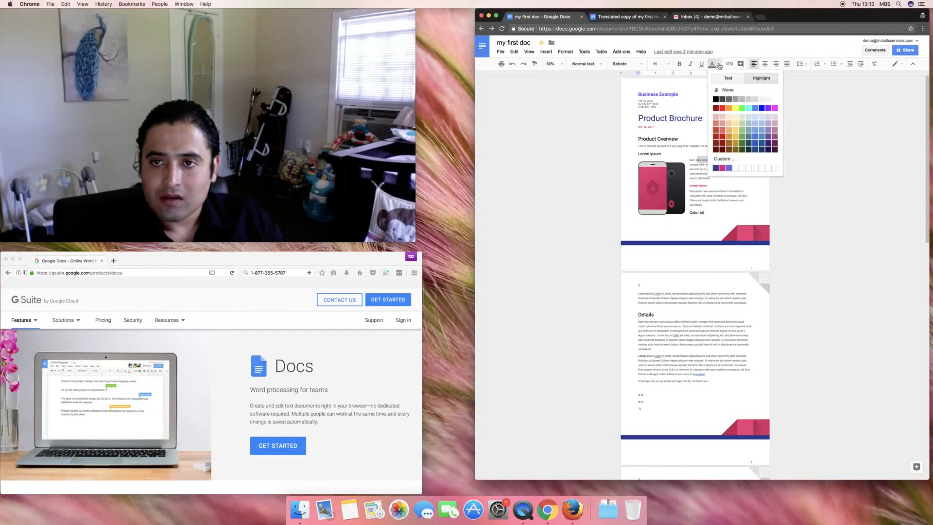
{"action": "left_click", "coordinate": [735, 107]}
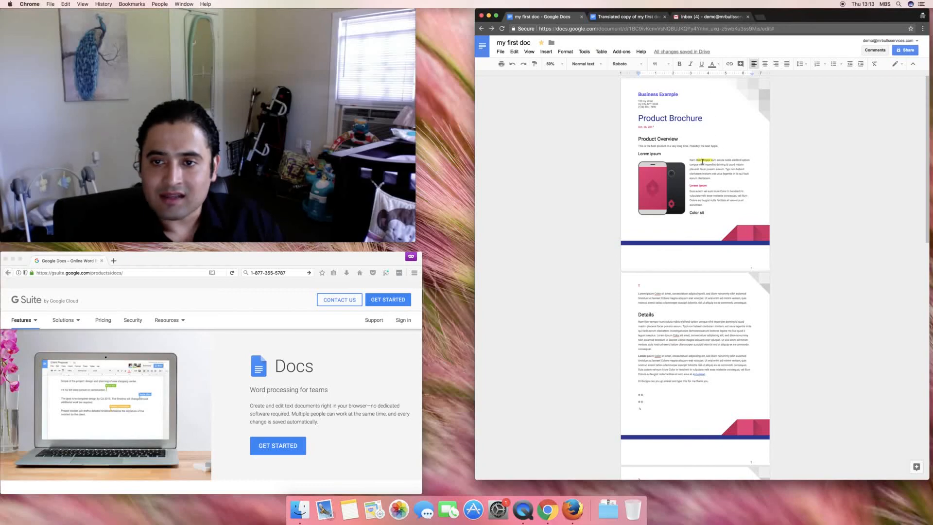
- Set the text color to yellow for the words before "doming" in the second line of the paragraph beside the phone image
{"action": "left_click_drag", "start_coordinate": [700, 166], "coordinate": [712, 166]}
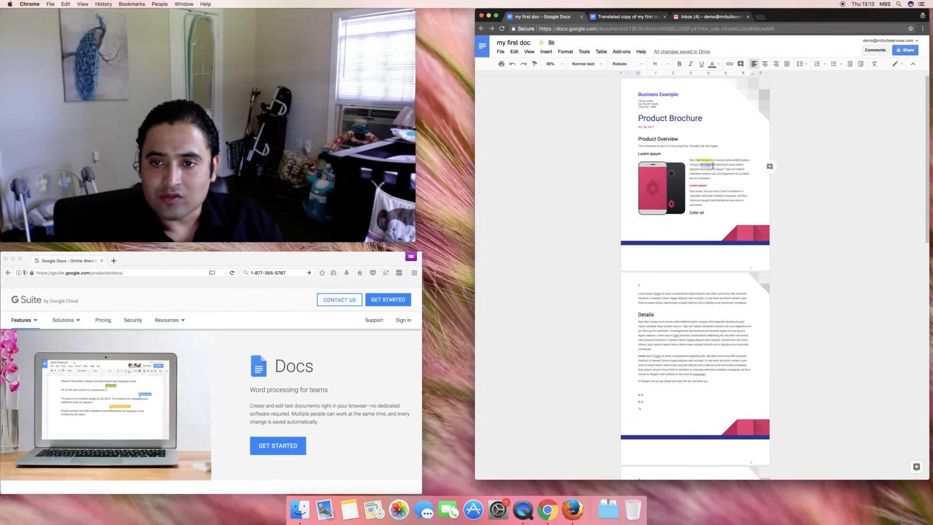
{"action": "left_click", "coordinate": [719, 65]}
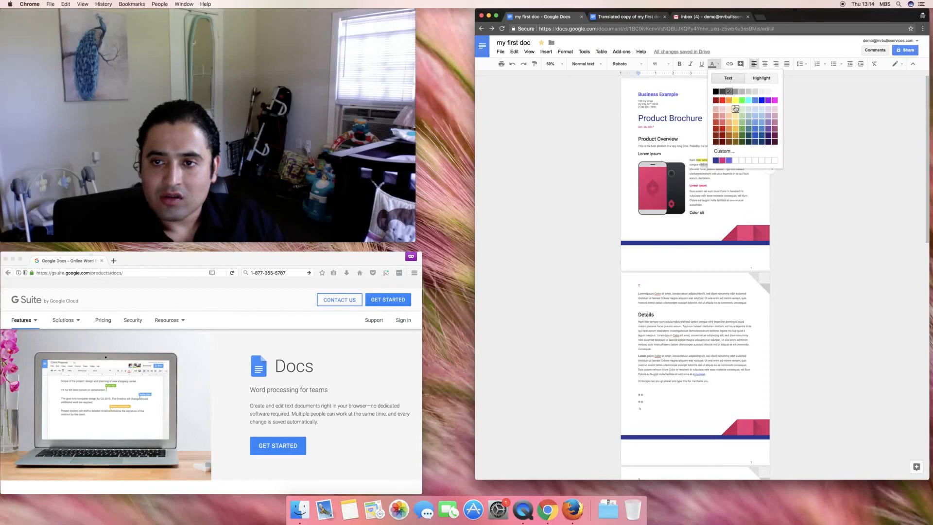
{"action": "left_click", "coordinate": [735, 100]}
{"action": "left_click", "coordinate": [848, 151]}
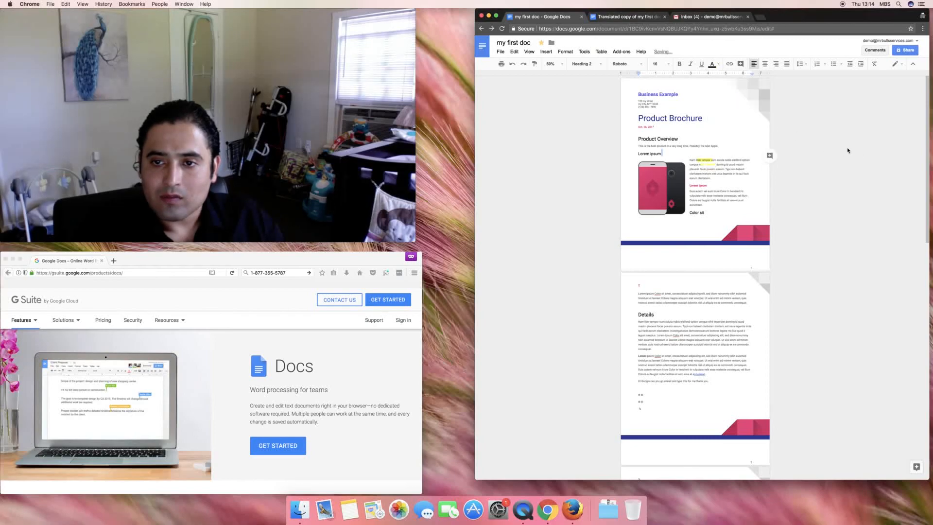
- Set the document's zoom level to 125% and compare the yellow highlighted text with the yellow colored text
{"action": "left_click", "coordinate": [551, 64]}
{"action": "left_click", "coordinate": [562, 132]}
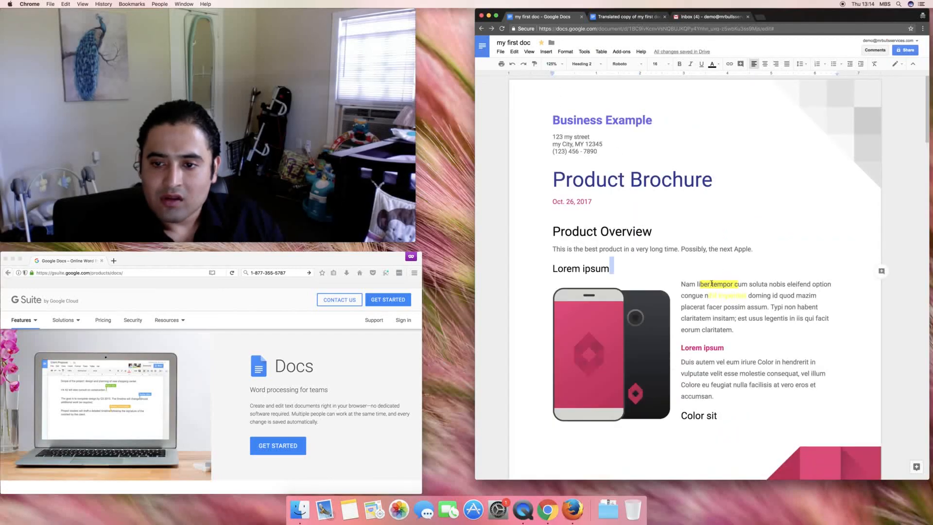
{"action": "left_click_drag", "start_coordinate": [701, 283], "coordinate": [749, 296]}
{"action": "left_click", "coordinate": [674, 254]}
{"action": "left_click", "coordinate": [718, 297]}
{"action": "left_click", "coordinate": [705, 318]}
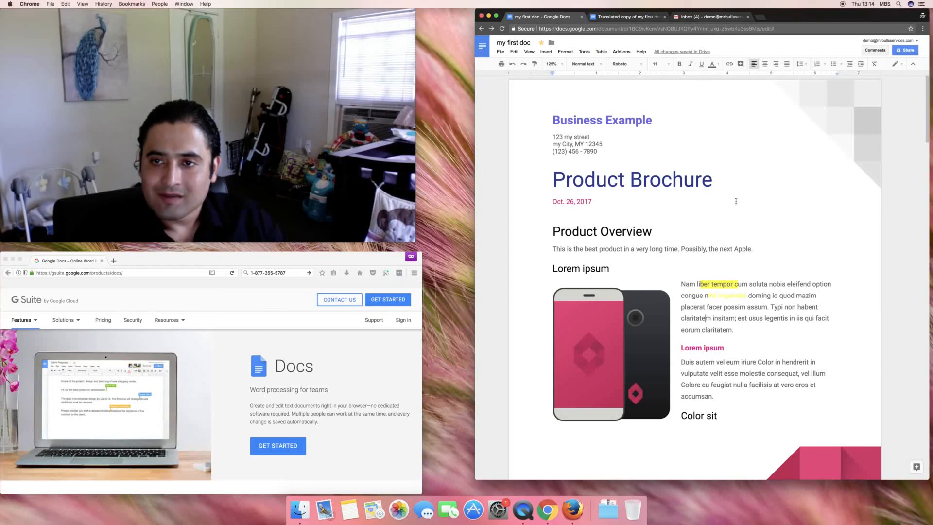
- Link the words "Color in hendrerit in" under the pink Lorem ipsum subheading to google.com
{"action": "left_click_drag", "start_coordinate": [758, 362], "coordinate": [816, 362]}
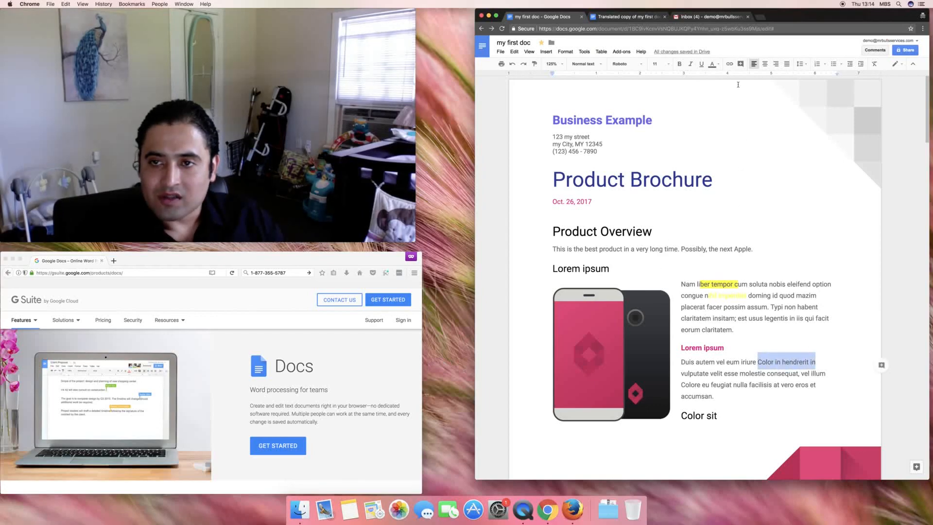
{"action": "left_click", "coordinate": [730, 63]}
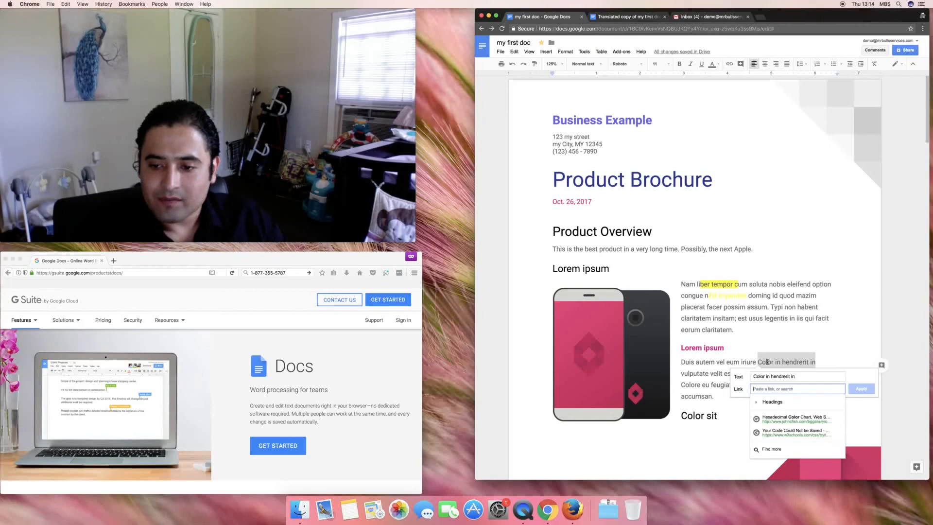
{"action": "type", "text": "goo"}
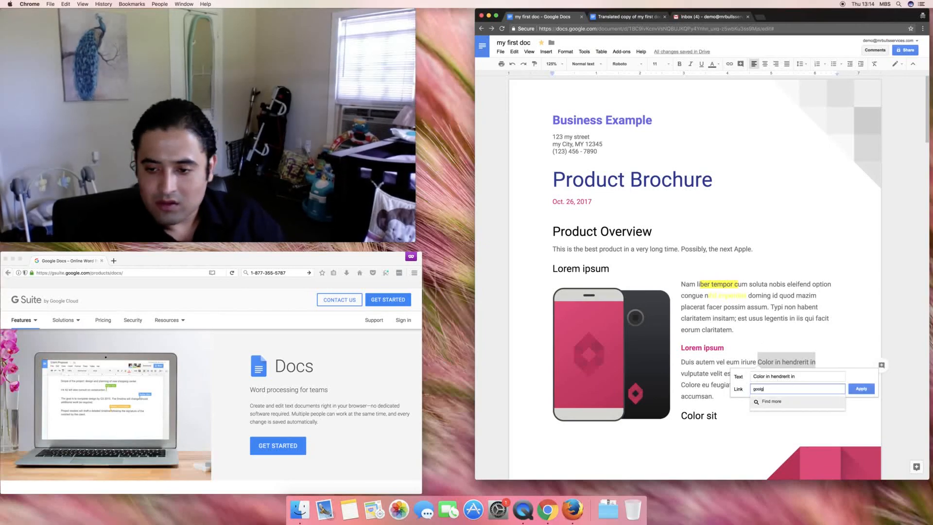
{"action": "type", "text": "gle.com"}
{"action": "key", "text": "Return"}
{"action": "left_click", "coordinate": [832, 299]}
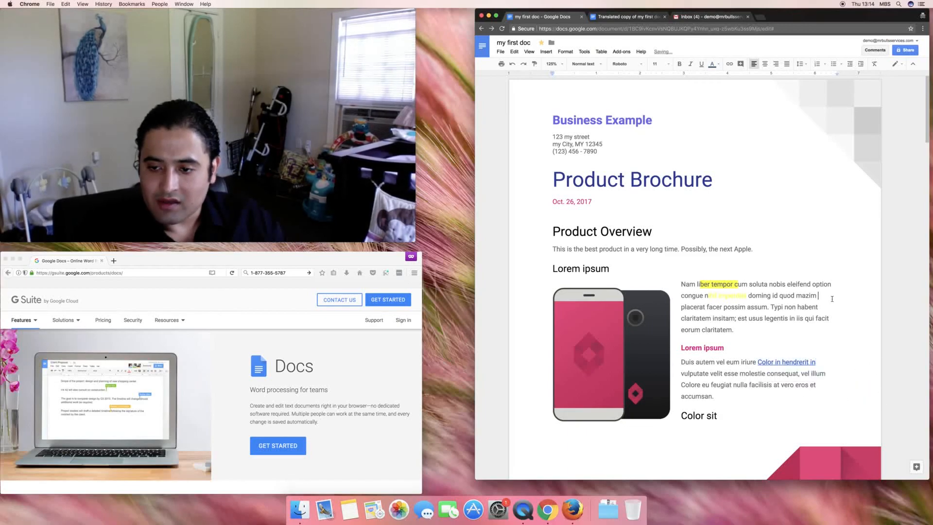
- Add the comment "this is 2nd comment" to the word "placerat" beside the phone image
{"action": "left_click", "coordinate": [741, 65]}
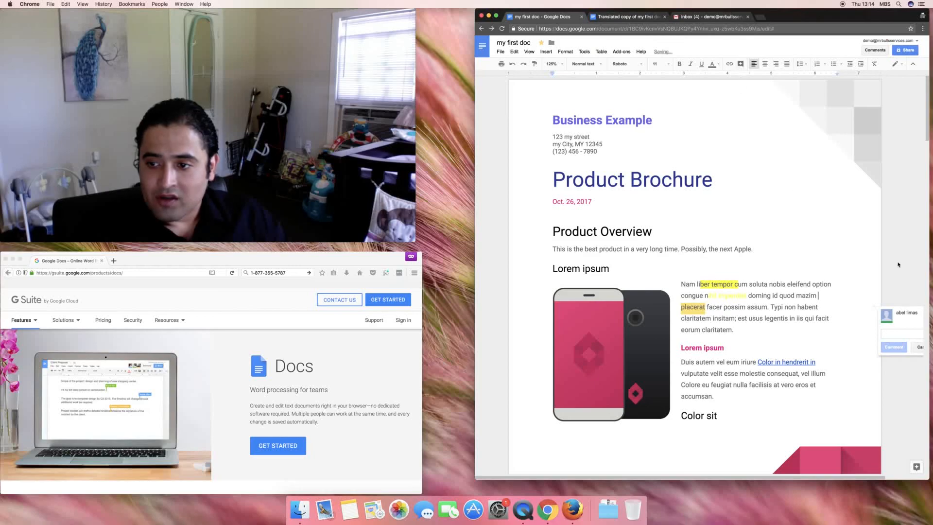
{"action": "type", "text": "this is "}
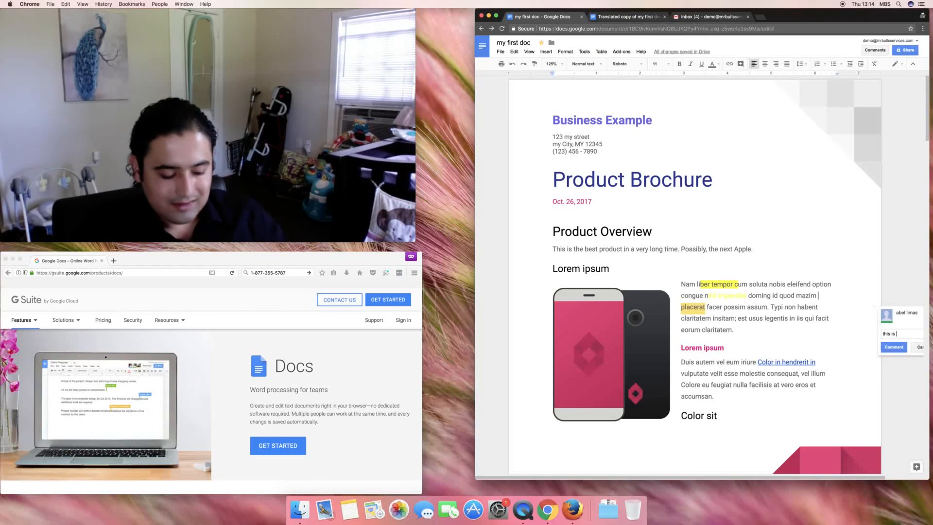
{"action": "type", "text": "2nd comment"}
{"action": "key", "text": "Return"}
{"action": "left_click", "coordinate": [856, 352]}
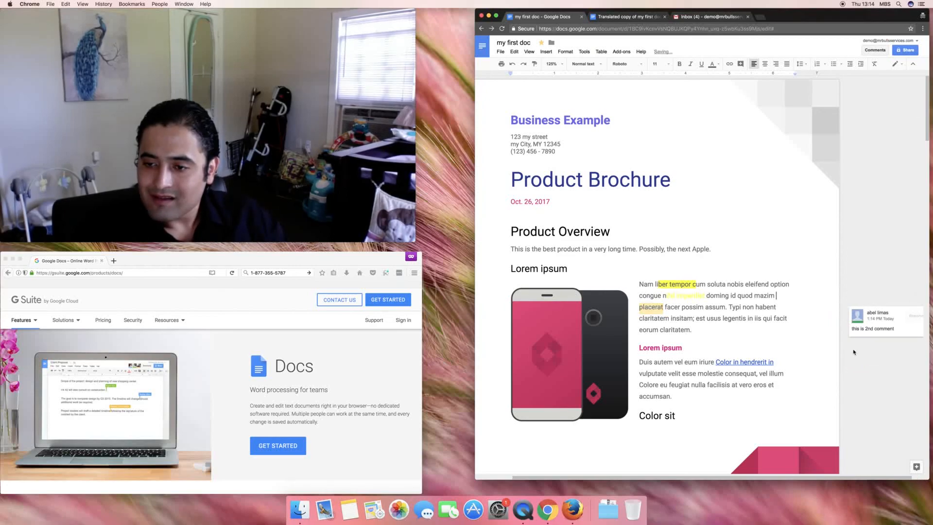
- Get the direct link to the "this is 2nd comment" comment and copy it
{"action": "left_click", "coordinate": [877, 328]}
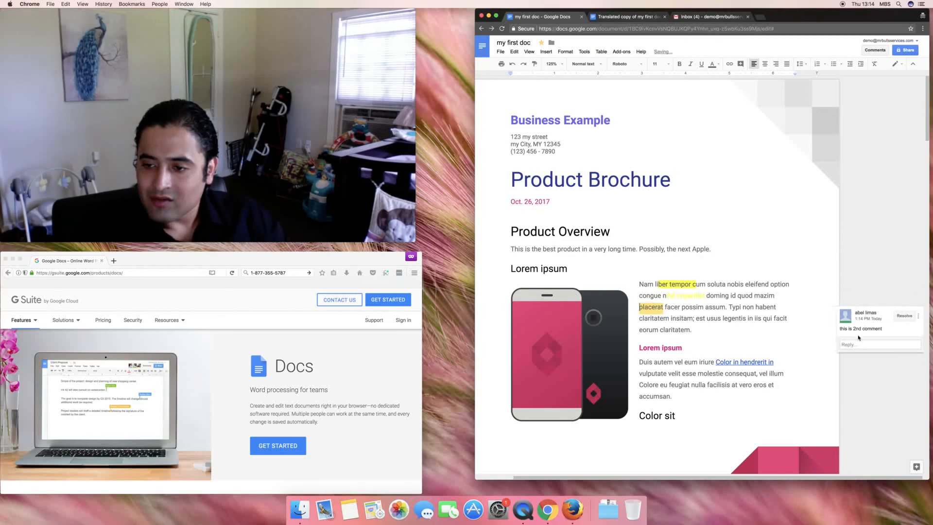
{"action": "left_click", "coordinate": [918, 316]}
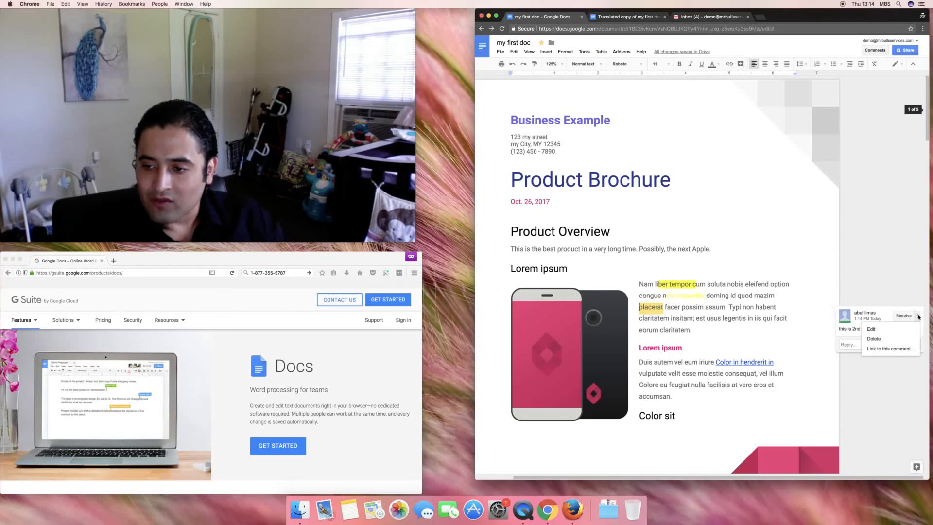
{"action": "left_click", "coordinate": [889, 349]}
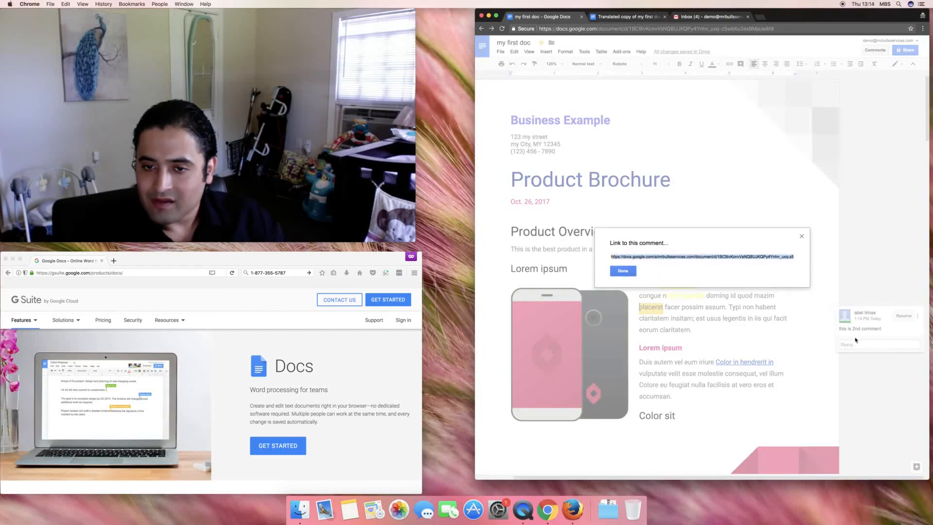
{"action": "right_click", "coordinate": [661, 263]}
{"action": "left_click", "coordinate": [656, 256]}
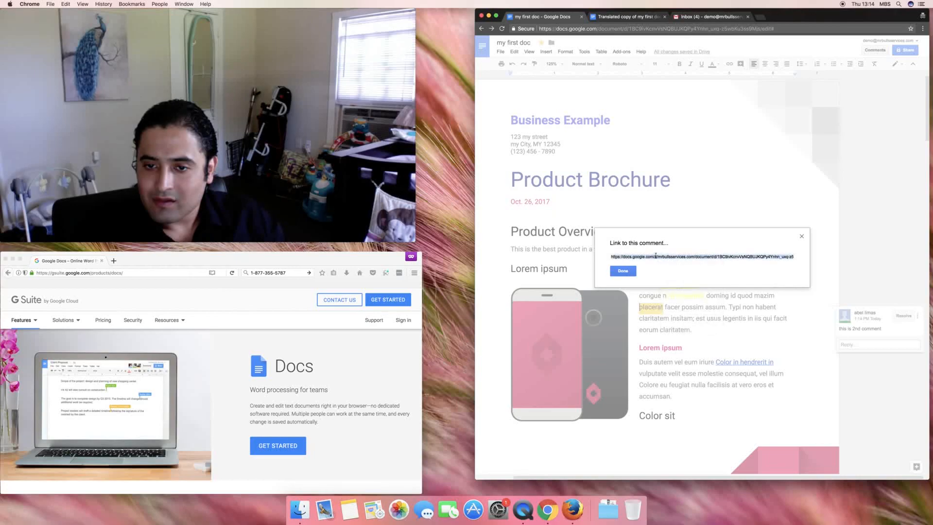
{"action": "right_click", "coordinate": [656, 257]}
{"action": "left_click", "coordinate": [695, 271]}
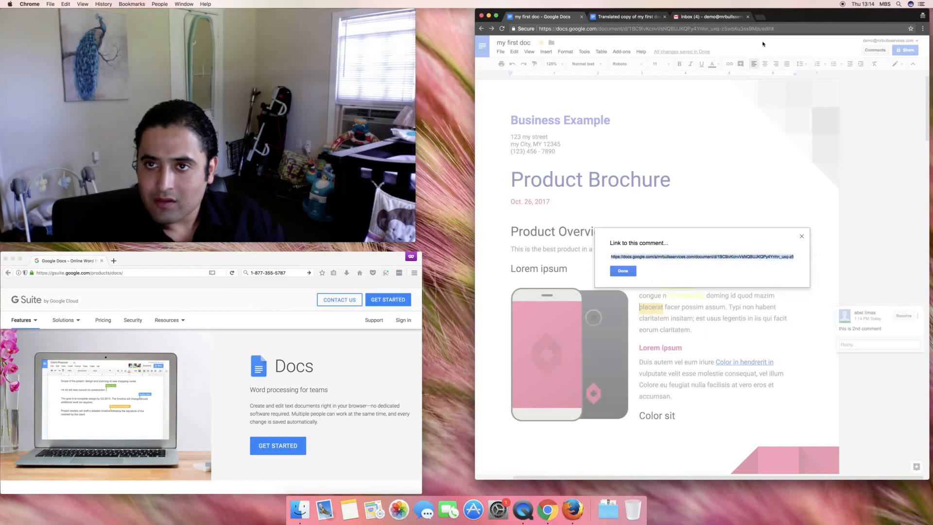
- Open the copied comment link in a new browser tab
{"action": "left_click", "coordinate": [762, 18]}
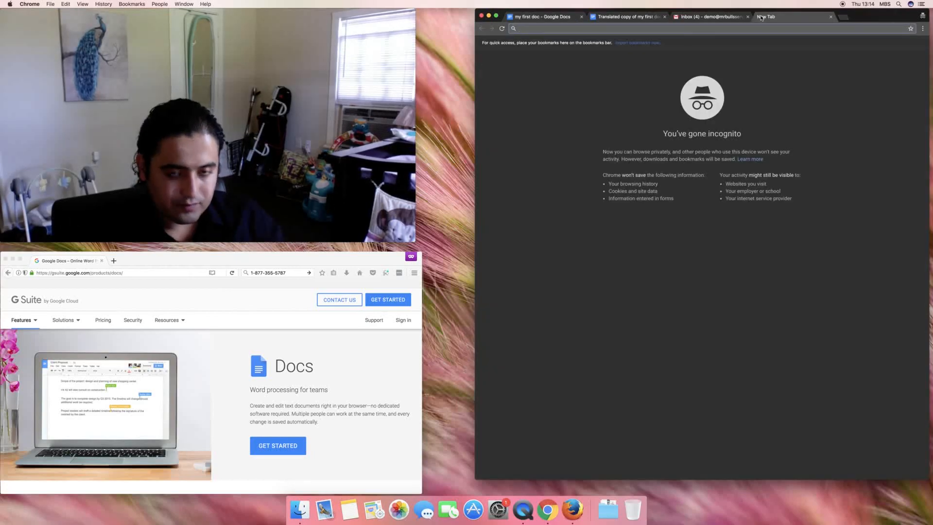
{"action": "key", "text": "ctrl+v"}
{"action": "key", "text": "Return"}
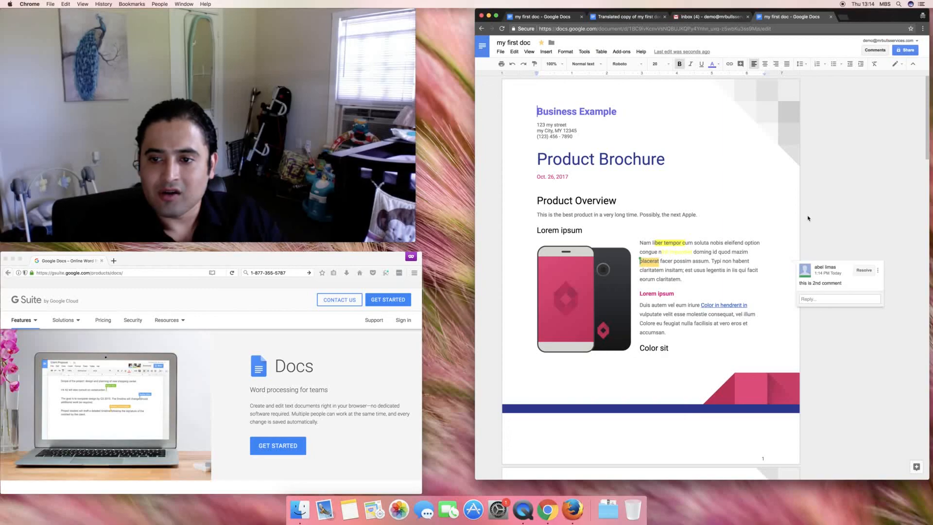
- Return to the original "my first doc" browser tab and close the comment link dialog
{"action": "left_click", "coordinate": [614, 17]}
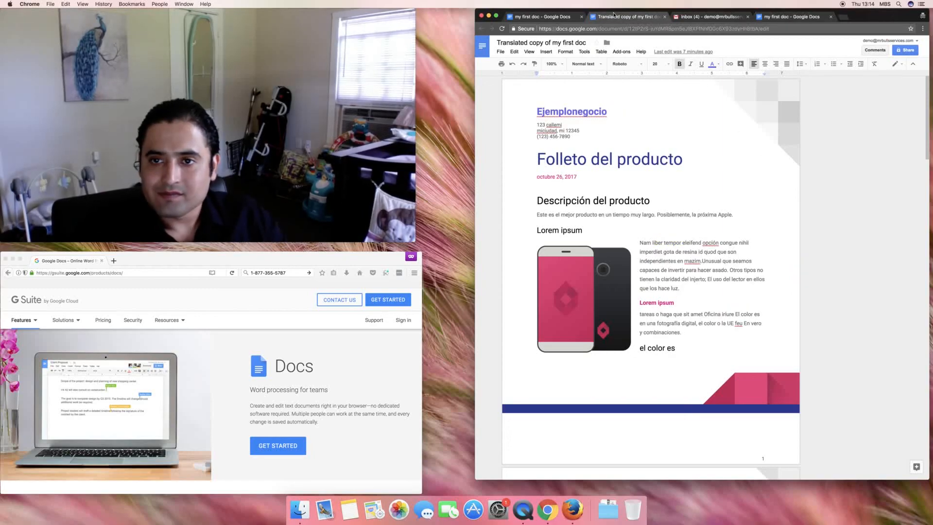
{"action": "left_click", "coordinate": [549, 16]}
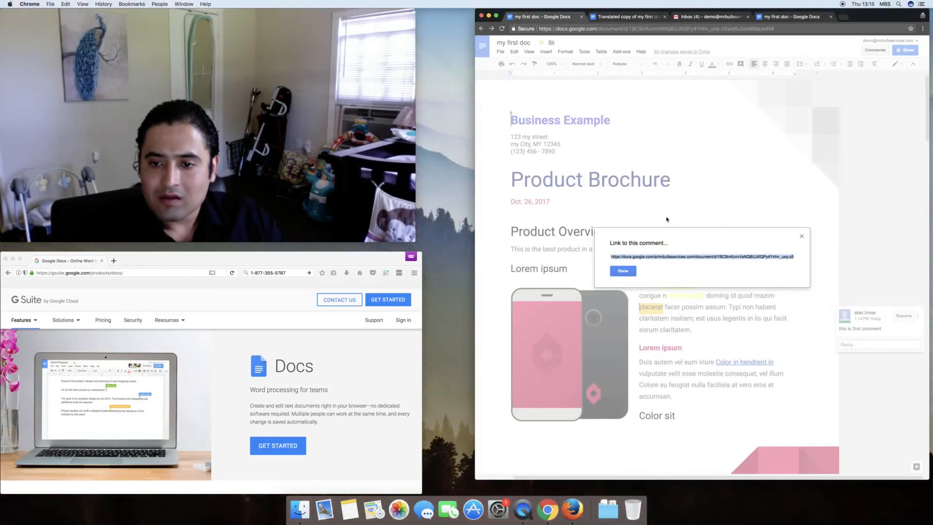
{"action": "left_click", "coordinate": [802, 237]}
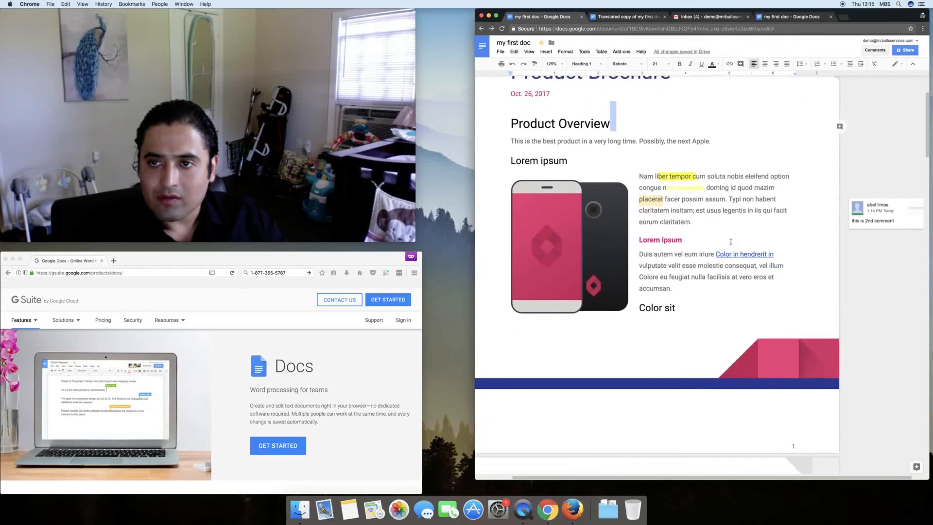
- Try center, right and justified alignment on the Product Overview heading, and restore its left alignment
{"action": "left_click", "coordinate": [765, 63]}
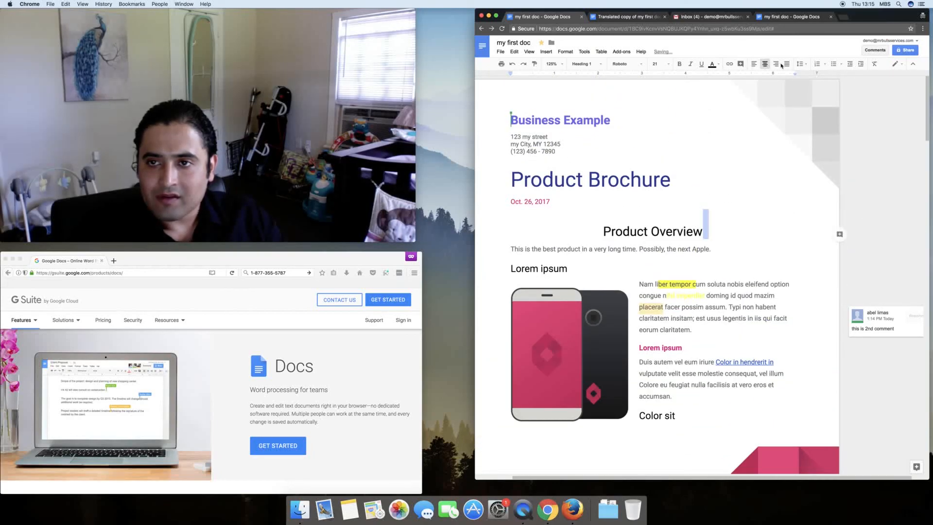
{"action": "left_click", "coordinate": [777, 64]}
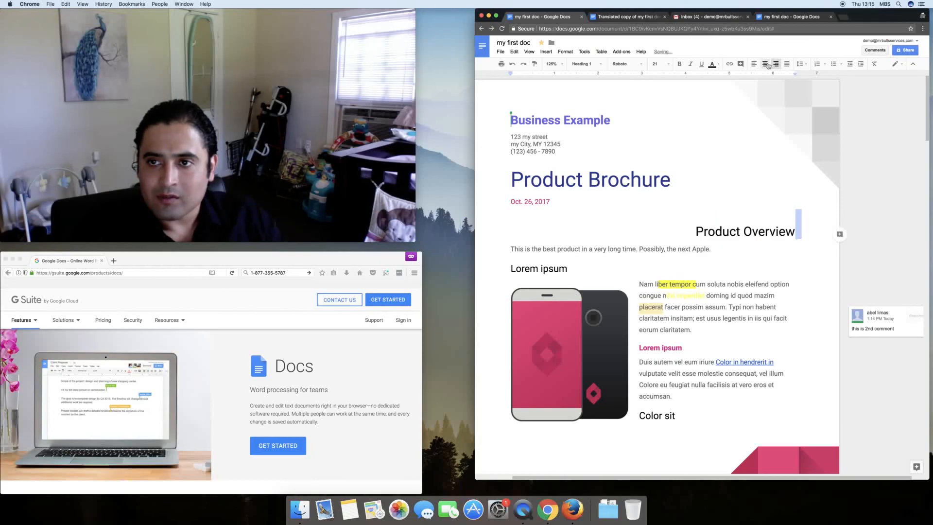
{"action": "left_click", "coordinate": [765, 63]}
{"action": "left_click", "coordinate": [754, 64]}
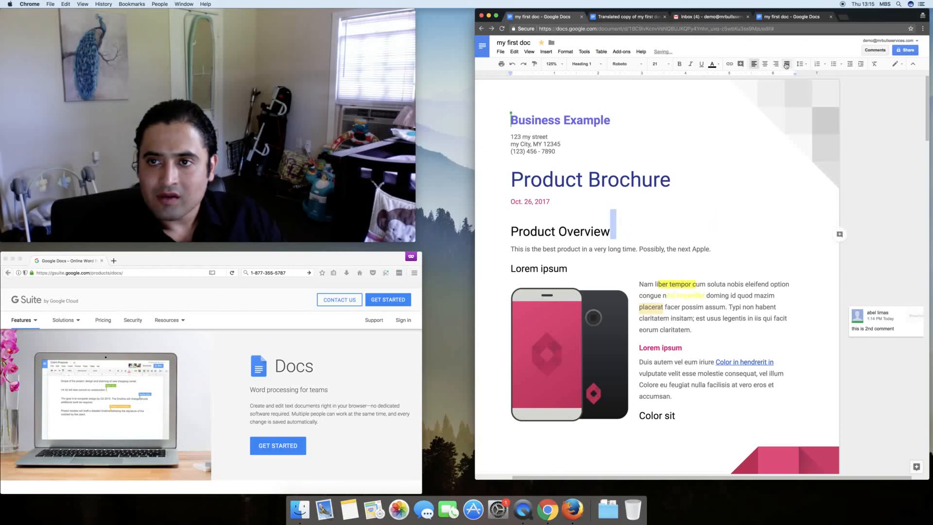
{"action": "left_click", "coordinate": [787, 64]}
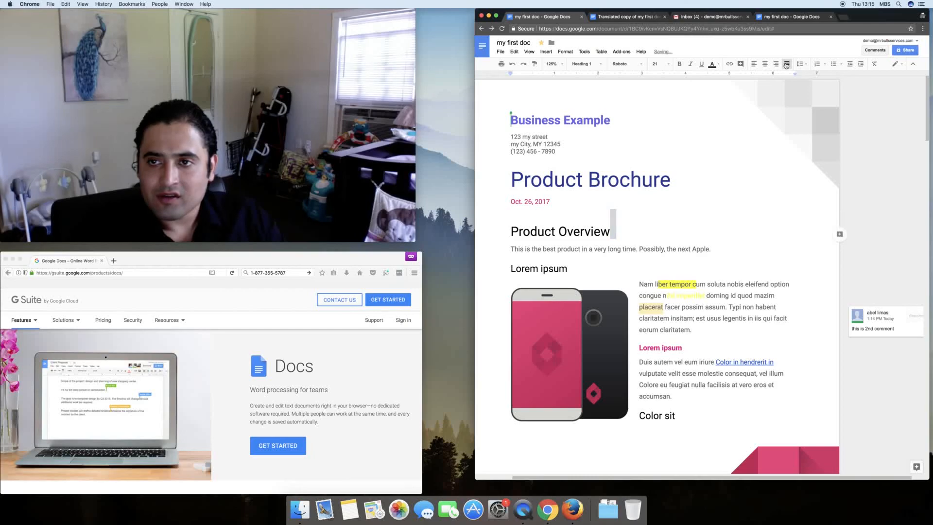
{"action": "triple_click", "coordinate": [533, 209]}
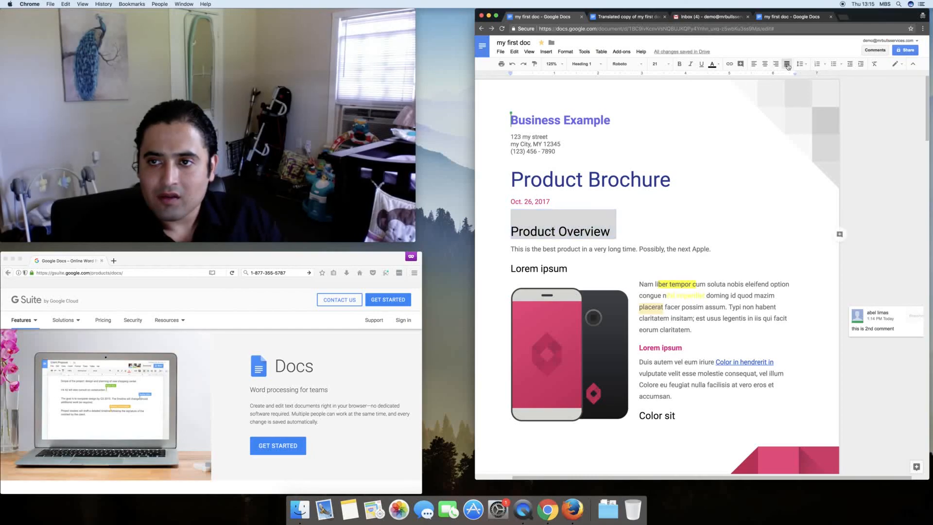
{"action": "left_click", "coordinate": [765, 65]}
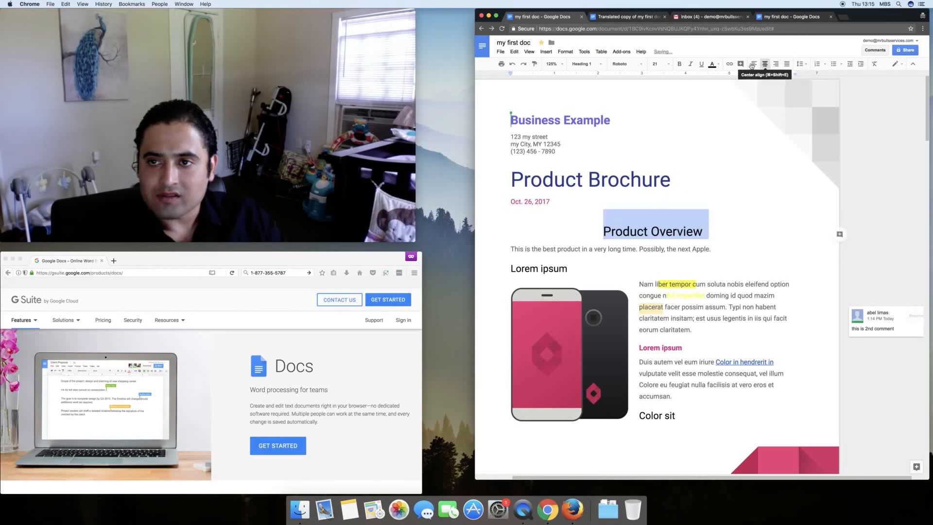
{"action": "left_click", "coordinate": [753, 65]}
- Open the line spacing options for the Product Overview heading
{"action": "left_click", "coordinate": [800, 64]}
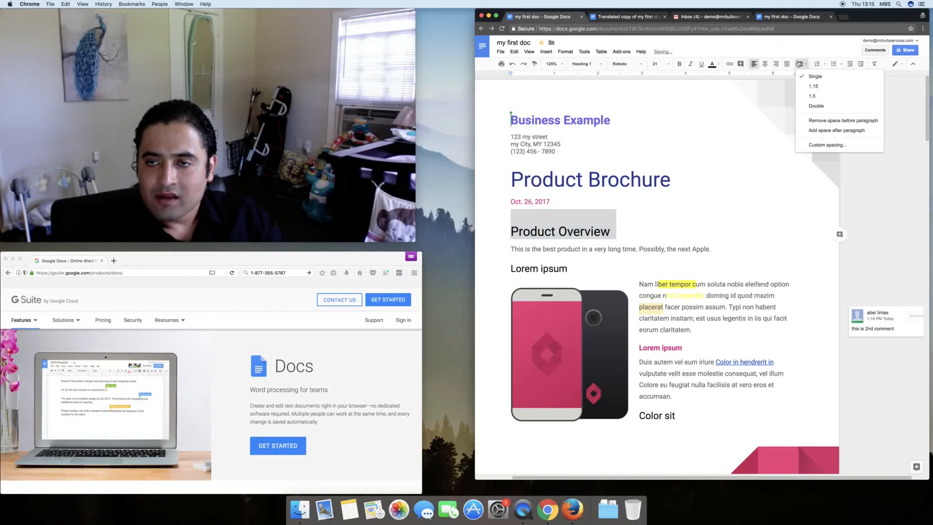
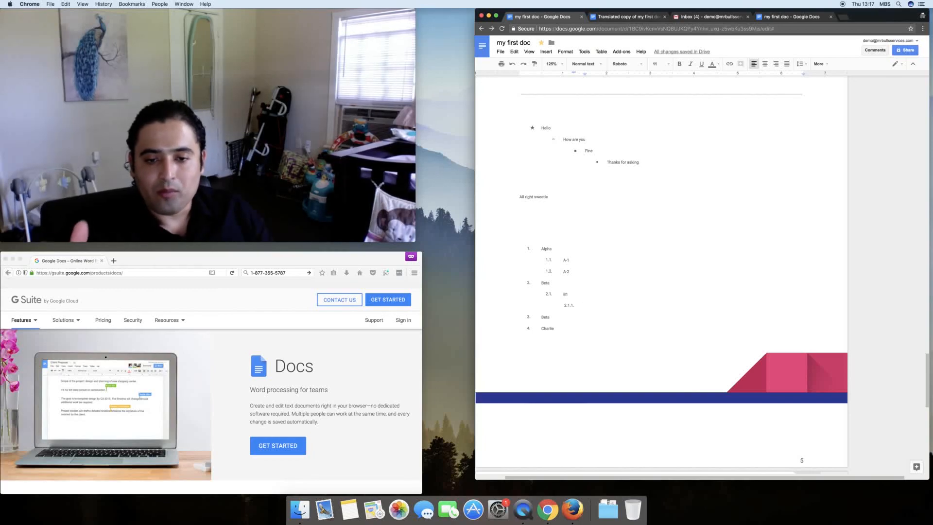
- Enter B1.1 as a third-level item beneath B1 and B1.1.1 as a fourth-level item beneath it
{"action": "type", "text": "b1"}
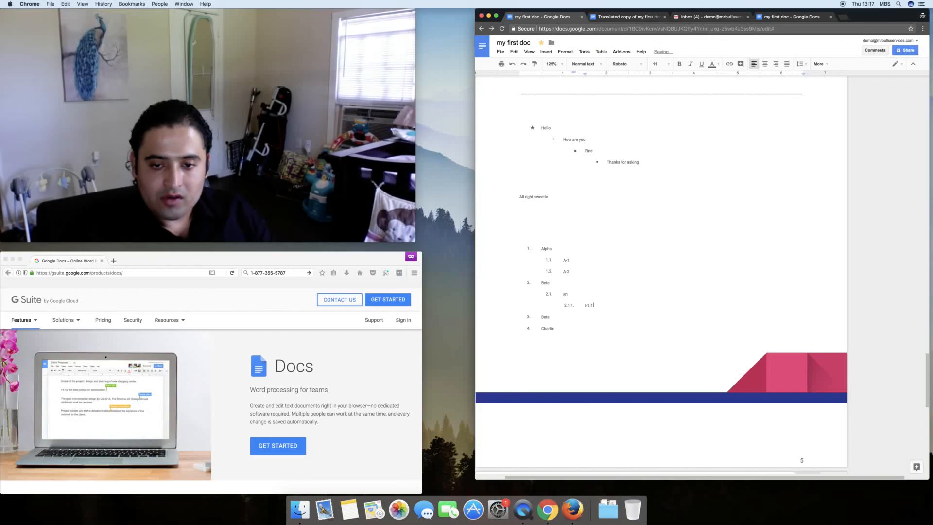
{"action": "type", "text": ".1"}
{"action": "key", "text": "Return"}
{"action": "key", "text": "Tab"}
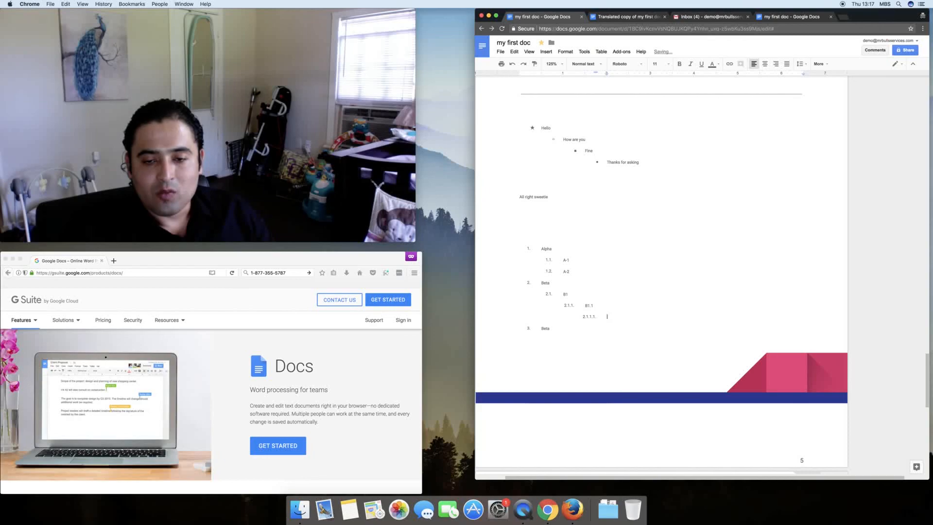
{"action": "type", "text": "b"}
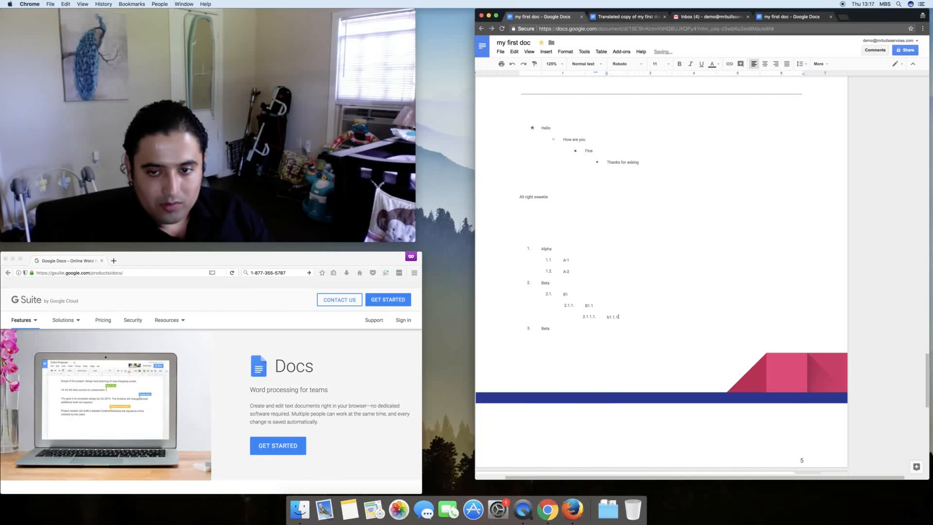
{"action": "type", "text": "1.1.1"}
- Add an empty item below B1.1.1 and promote it to the top level of the numbered list
{"action": "key", "text": "Return"}
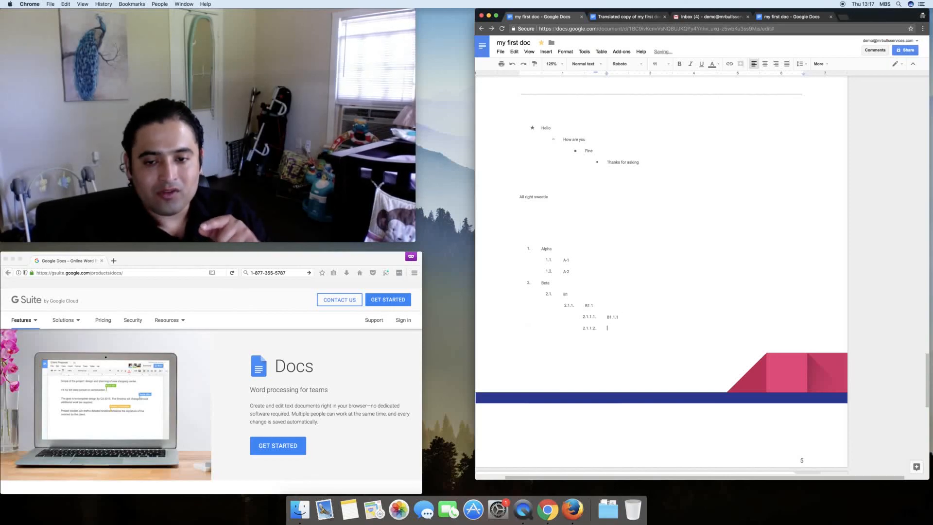
{"action": "key", "text": "shift+Tab"}
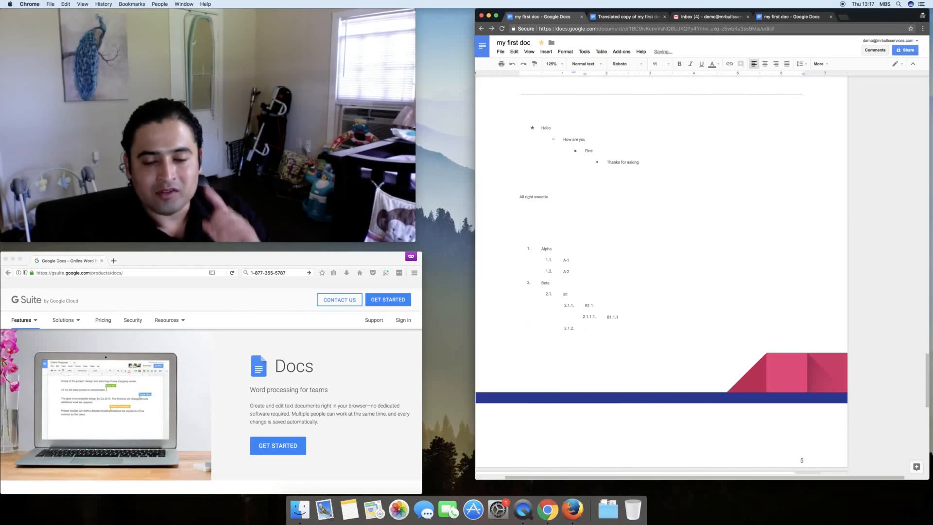
{"action": "key", "text": "shift+Tab"}
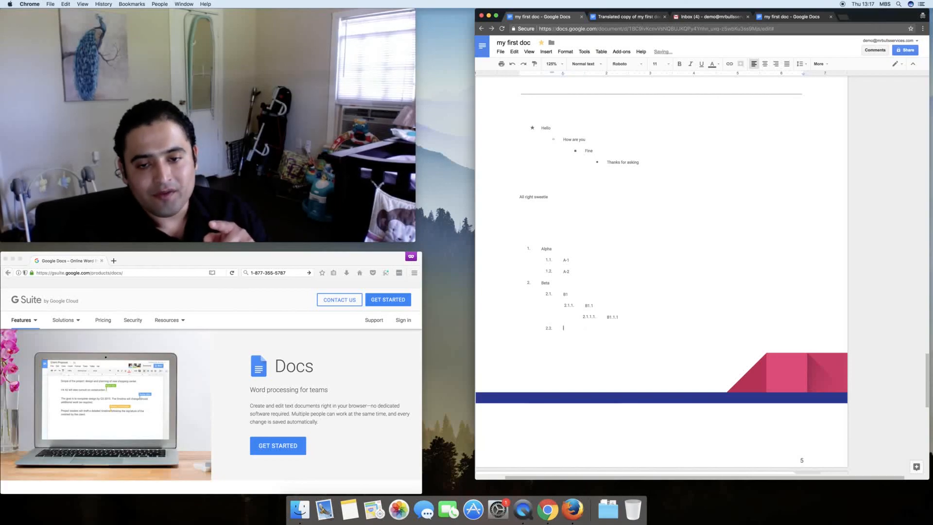
{"action": "key", "text": "shift+Tab"}
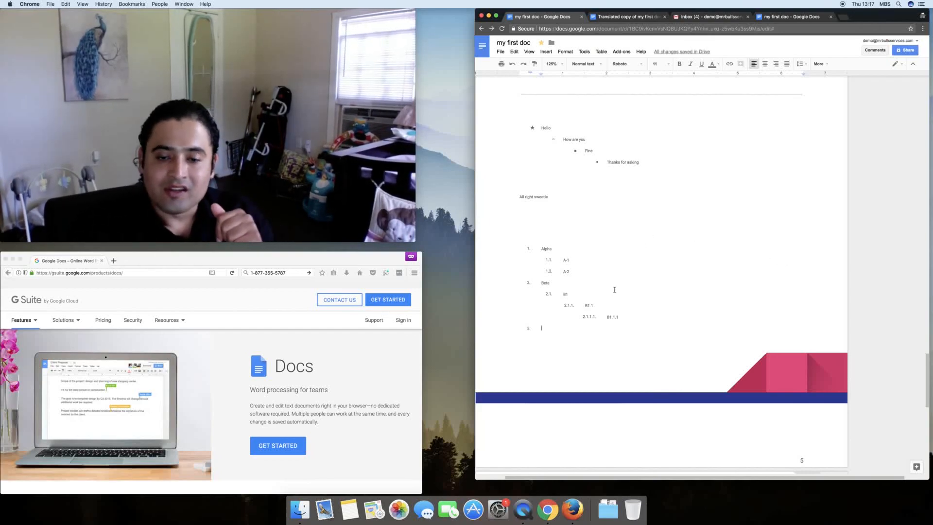
{"action": "left_click_drag", "start_coordinate": [542, 328], "coordinate": [530, 260]}
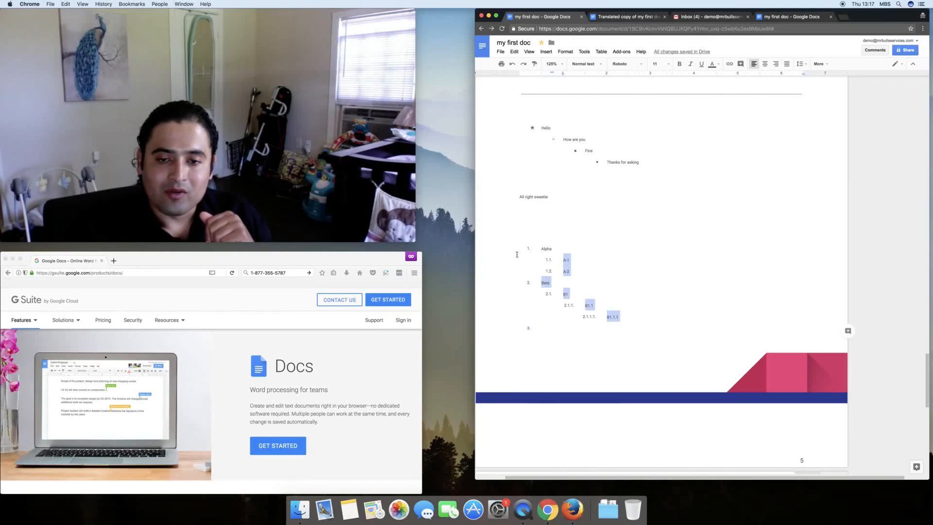
{"action": "left_click", "coordinate": [650, 342]}
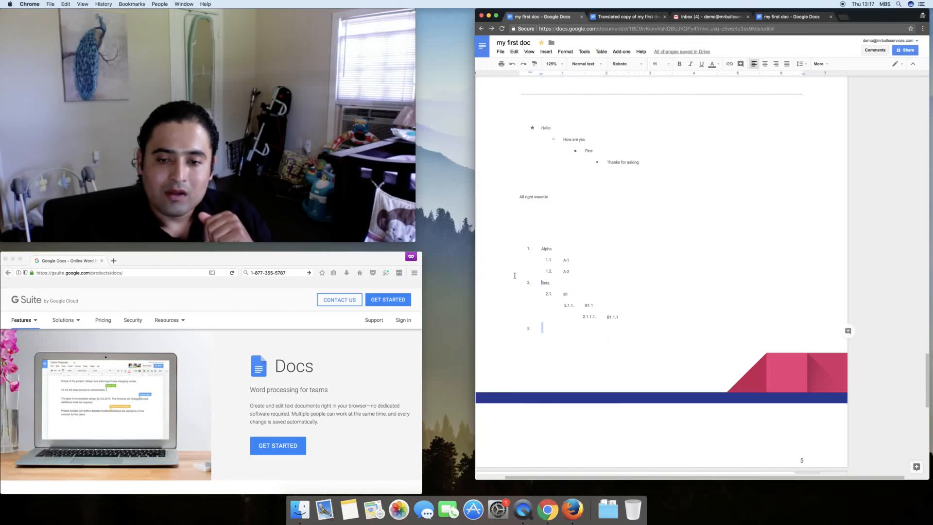
{"action": "key", "text": "super+z"}
{"action": "key", "text": "super+shift+z"}
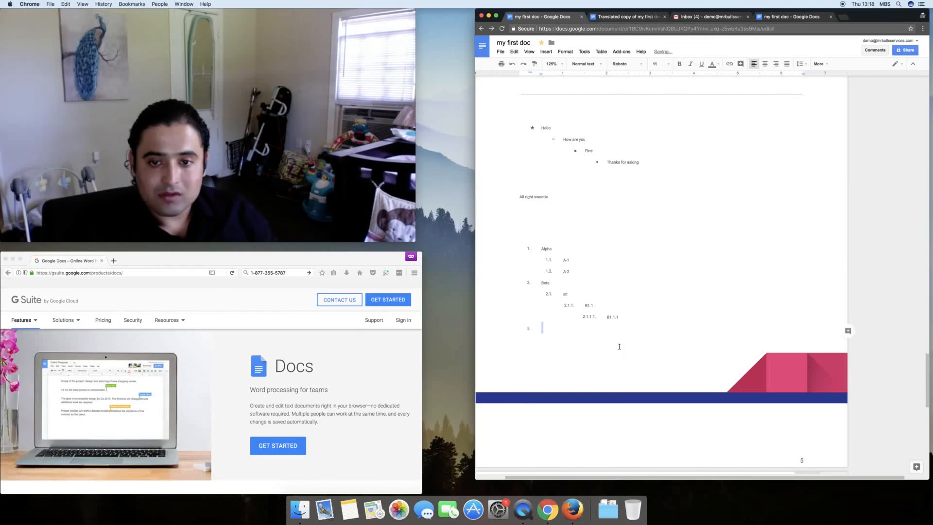
{"action": "key", "text": "super+z"}
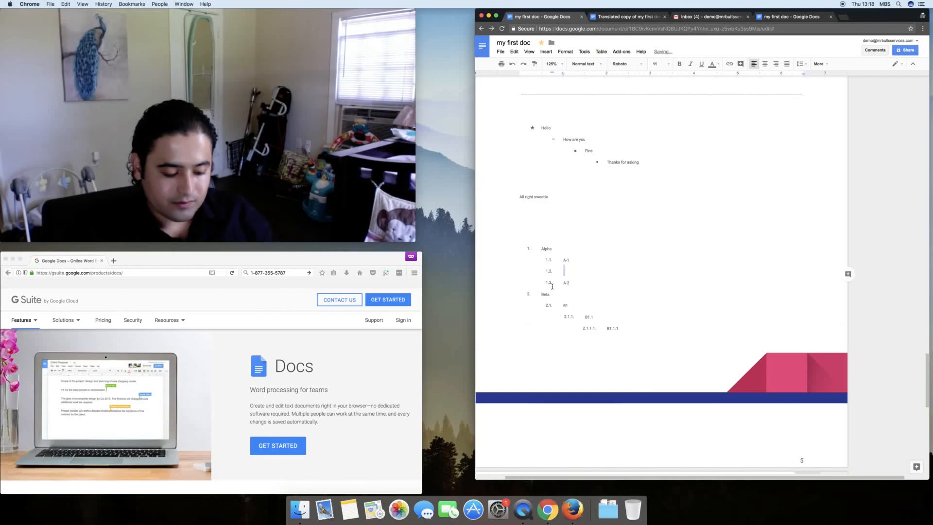
{"action": "key", "text": "super+shift+z"}
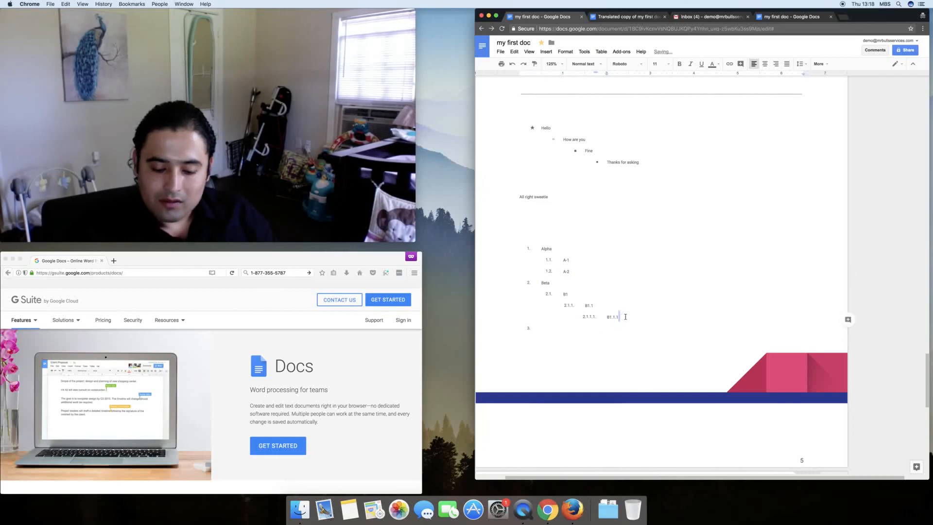
- Change the numbering of the list from Alpha through B1.1.1 to the style with capital letters, lowercase letters and Roman numerals
{"action": "left_click_drag", "start_coordinate": [626, 316], "coordinate": [543, 245]}
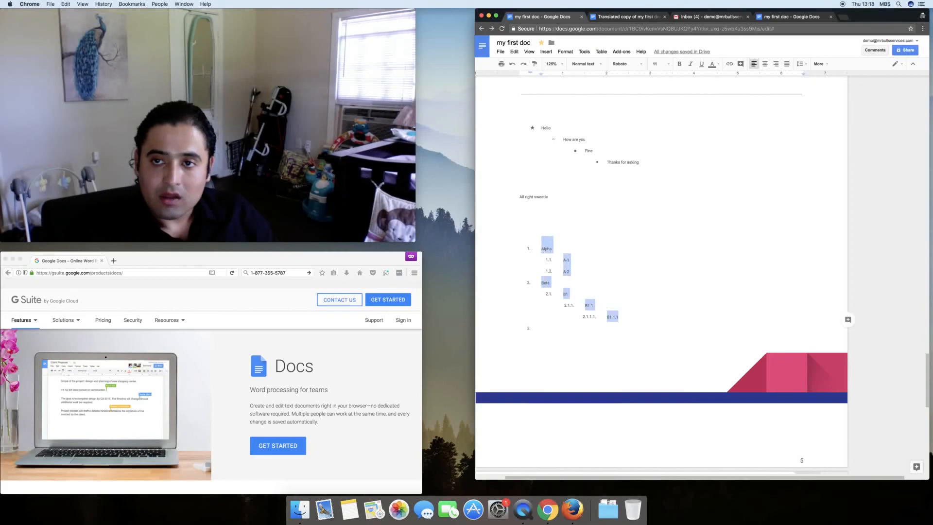
{"action": "left_click", "coordinate": [566, 51]}
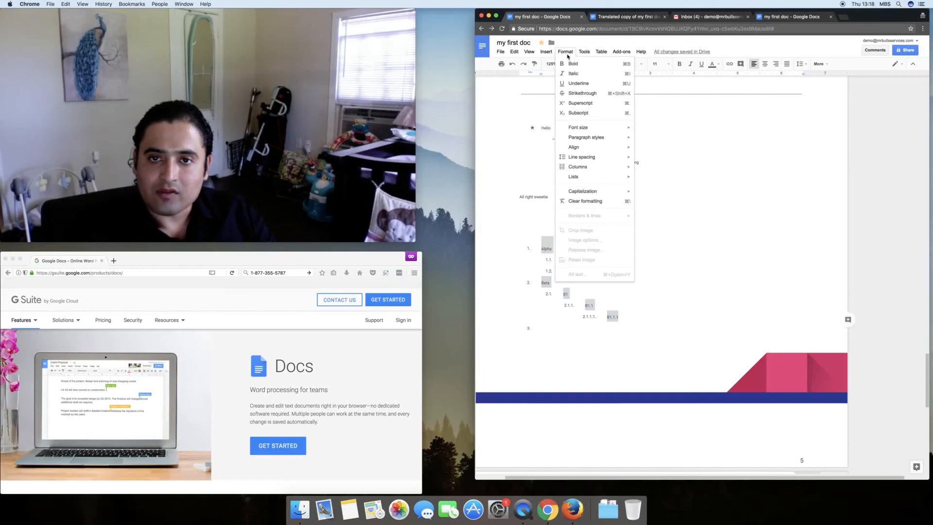
{"action": "mouse_move", "coordinate": [613, 177]}
{"action": "mouse_move", "coordinate": [655, 189]}
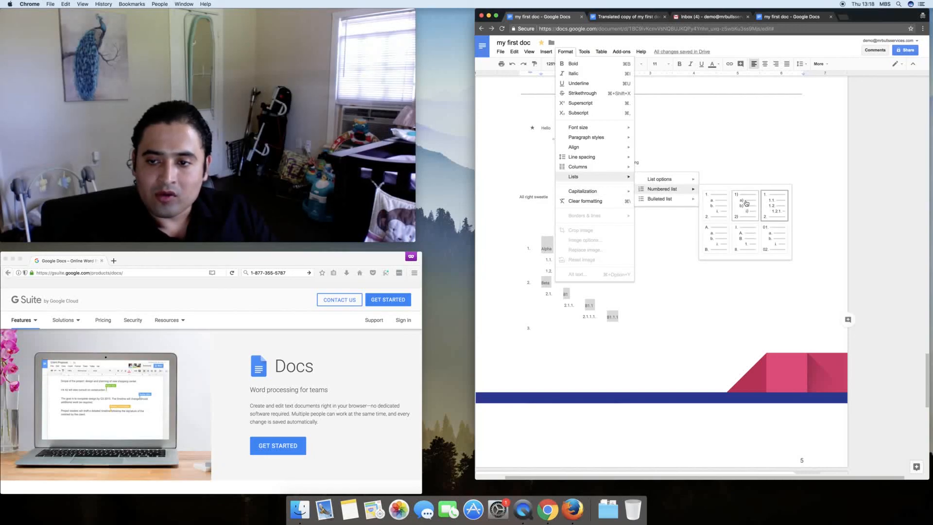
{"action": "left_click", "coordinate": [717, 233]}
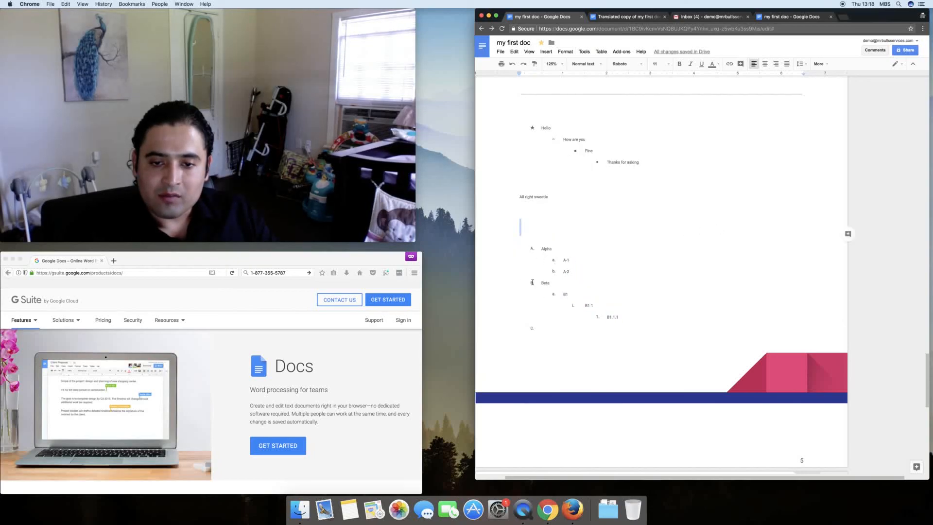
- Try bulleted list formatting on the B1.1.1 item and undo it
{"action": "left_click", "coordinate": [598, 316]}
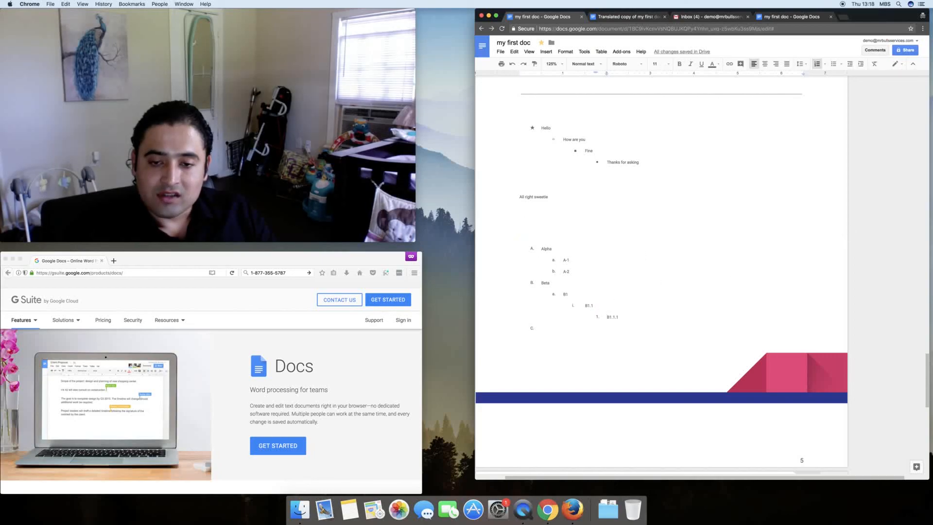
{"action": "left_click", "coordinate": [843, 68]}
{"action": "left_click", "coordinate": [837, 69]}
{"action": "left_click", "coordinate": [836, 68]}
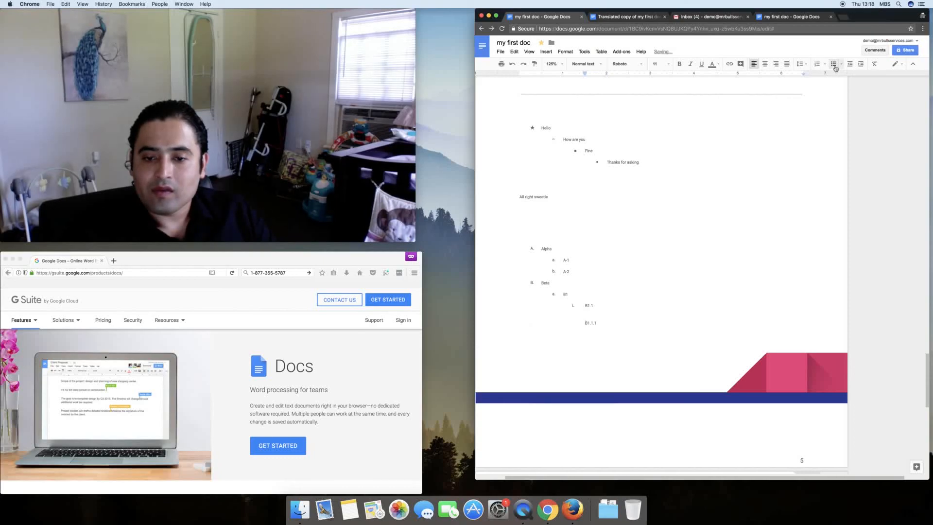
{"action": "left_click", "coordinate": [836, 68]}
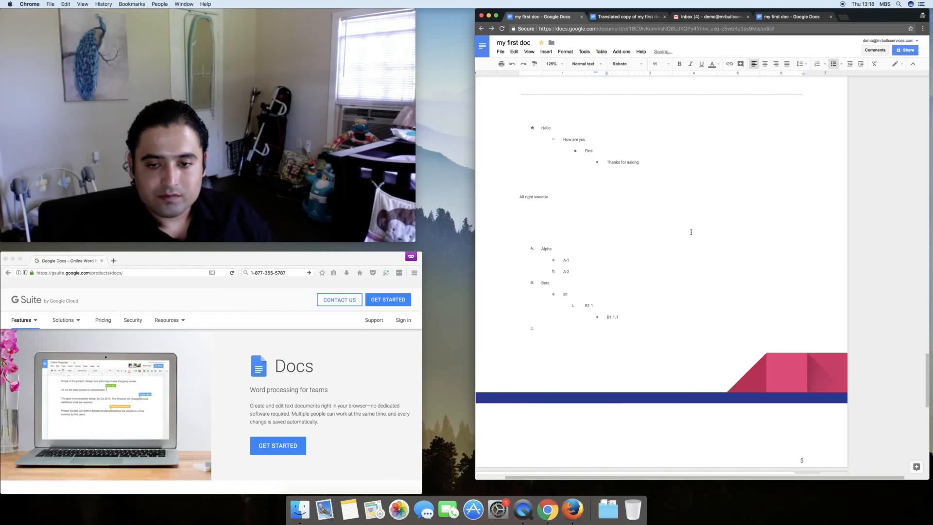
{"action": "key", "text": "super+z"}
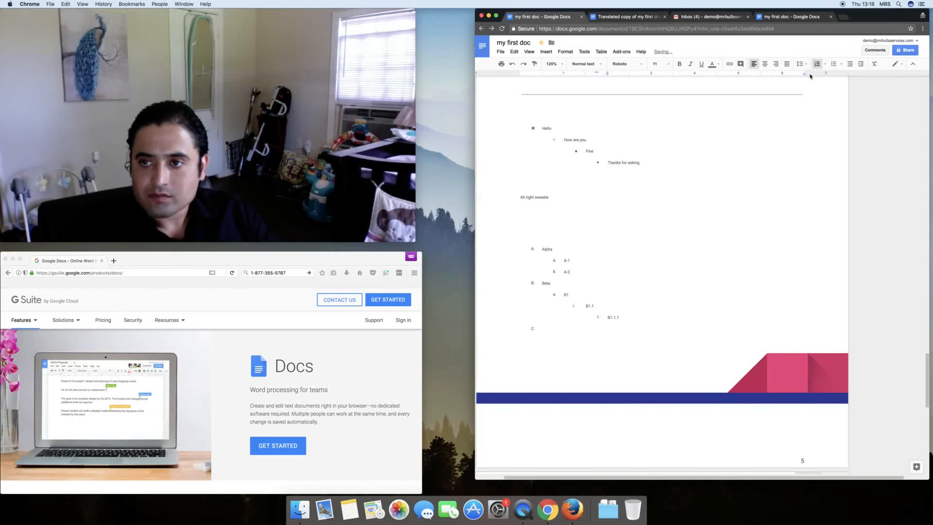
- Try decreasing and increasing the indent of the B1.1.1 item, and outdent it to the top list level
{"action": "left_click", "coordinate": [852, 63]}
{"action": "left_click", "coordinate": [862, 64]}
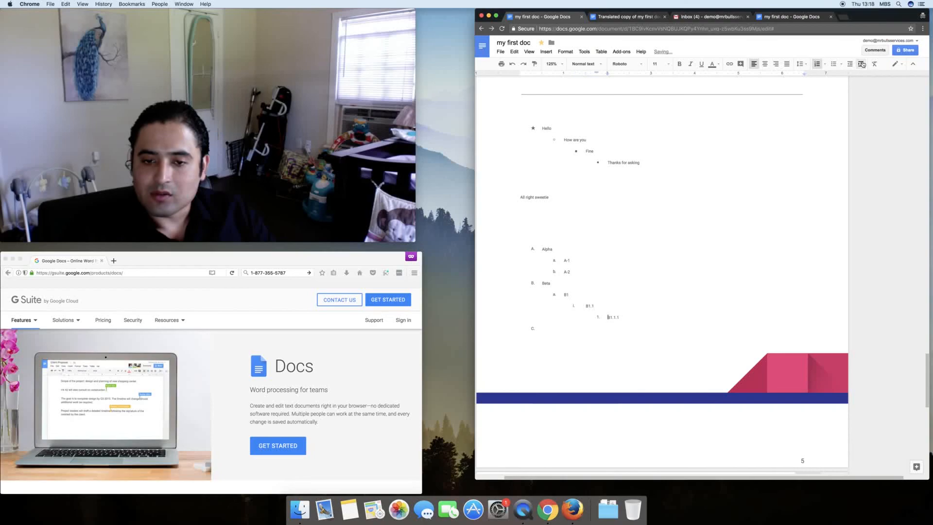
{"action": "left_click", "coordinate": [852, 65]}
{"action": "left_click", "coordinate": [853, 65]}
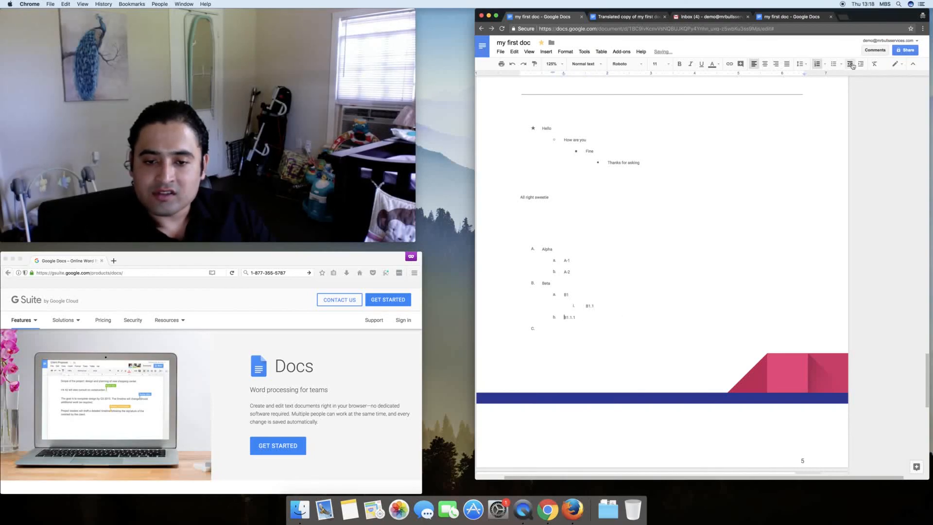
{"action": "left_click", "coordinate": [852, 66]}
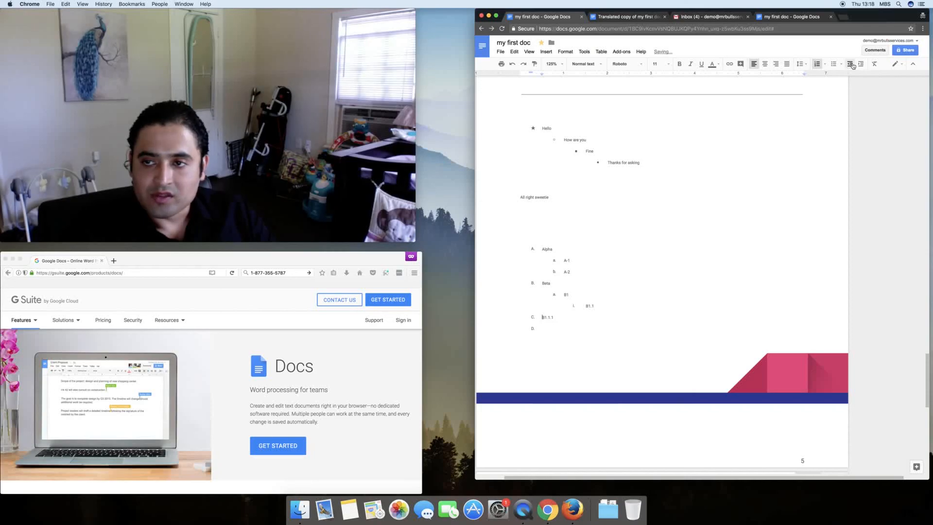
- Indent the B1.1.1 item level by level, try one level deeper, and return it to the level beneath B1.1
{"action": "left_click", "coordinate": [860, 65]}
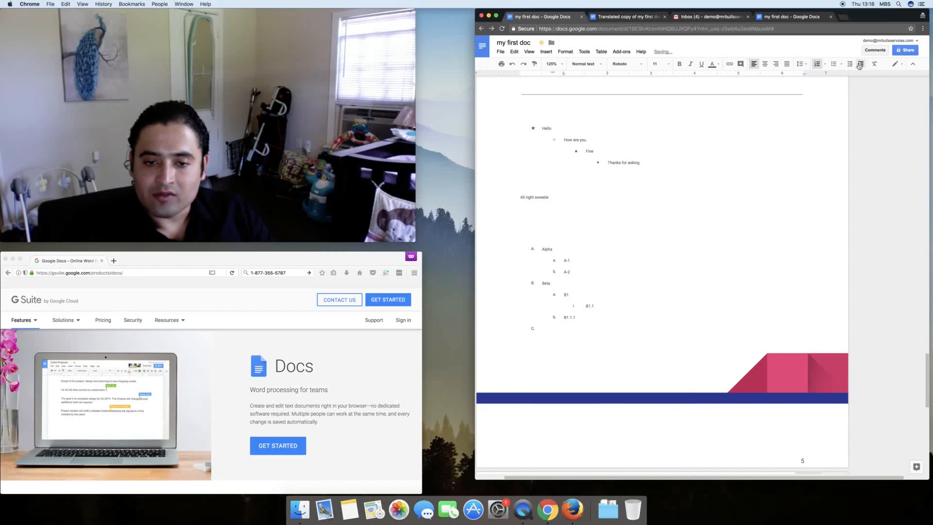
{"action": "left_click", "coordinate": [860, 65]}
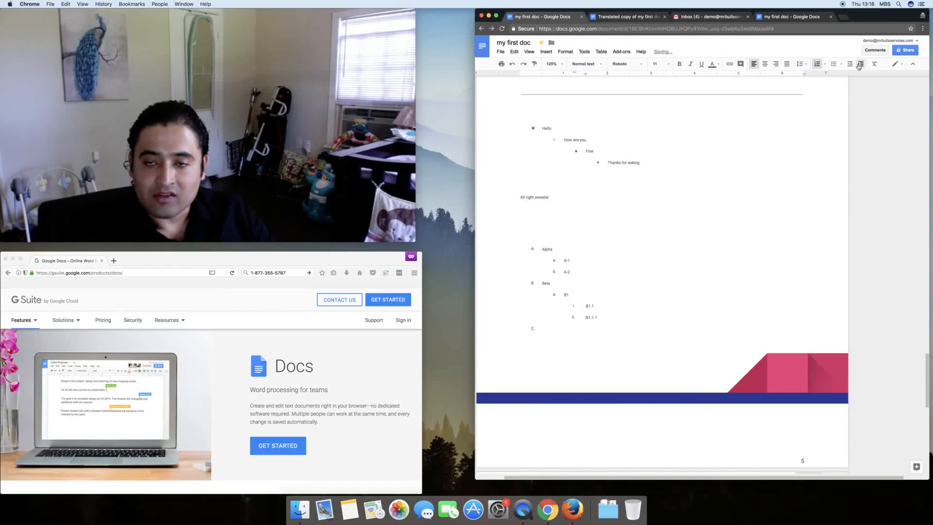
{"action": "left_click", "coordinate": [860, 66]}
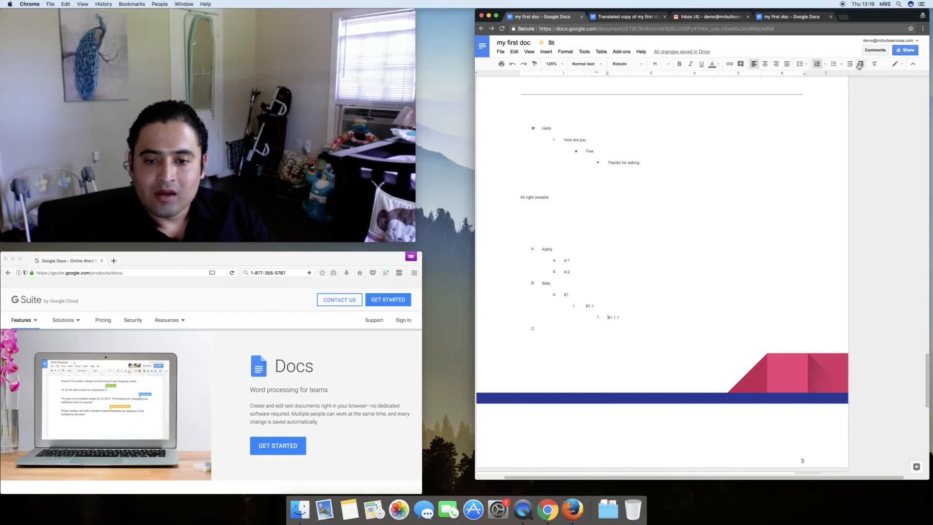
{"action": "left_click", "coordinate": [859, 65]}
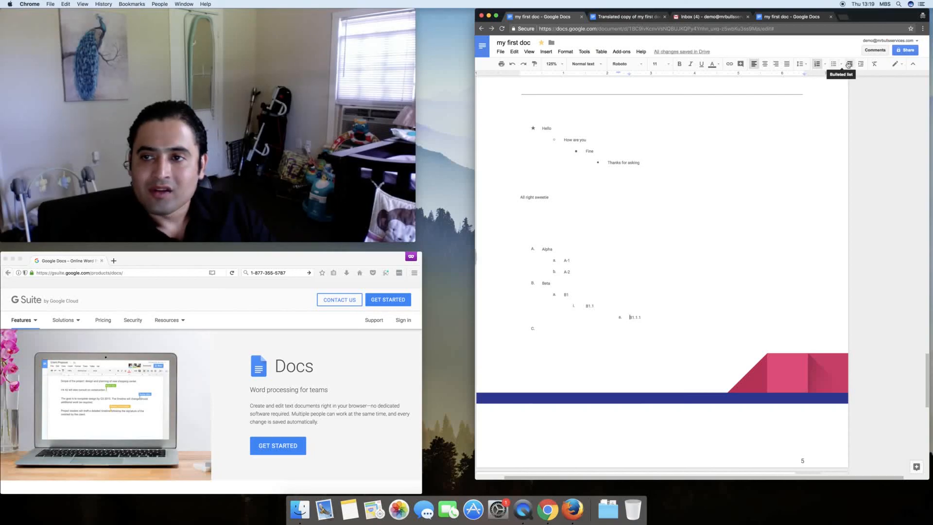
{"action": "left_click", "coordinate": [849, 64]}
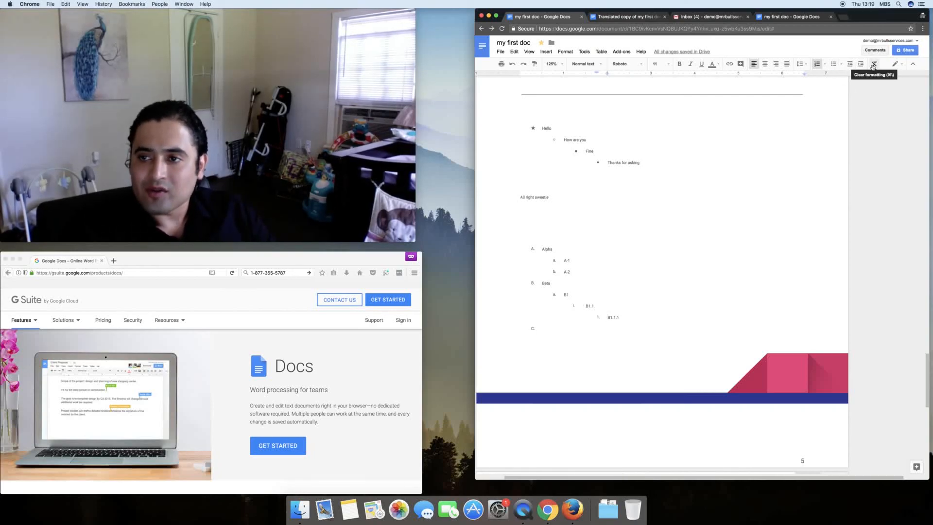
- Switch the document to Viewing mode and look through all its pages
{"action": "left_click", "coordinate": [902, 66]}
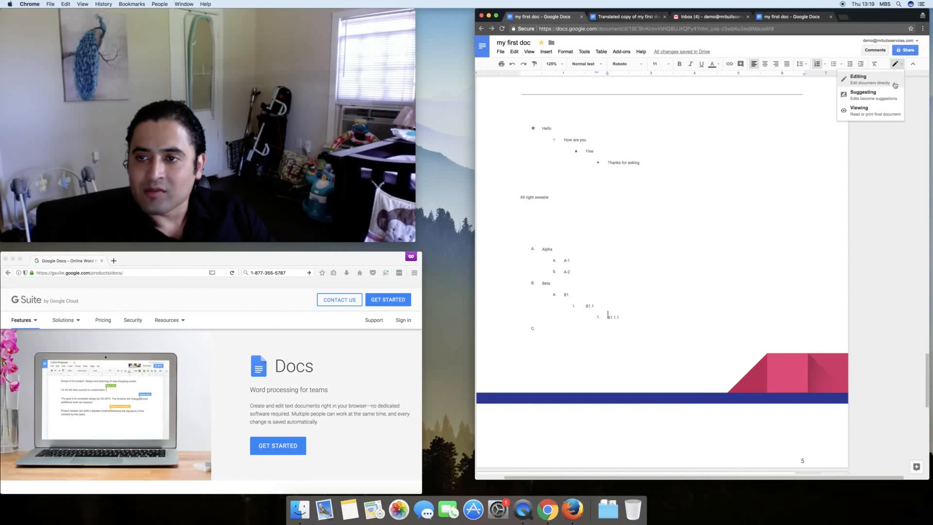
{"action": "left_click", "coordinate": [882, 109]}
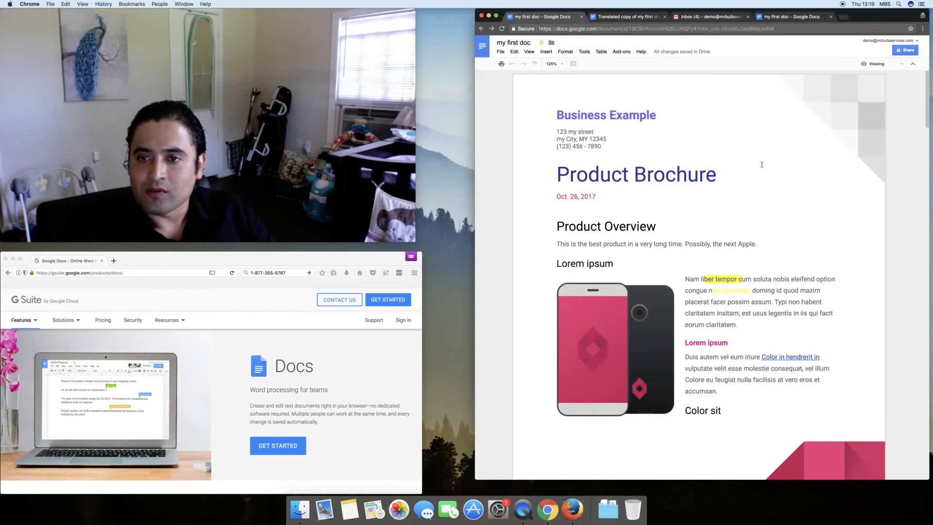
{"action": "scroll", "coordinate": [738, 179], "scroll_direction": "down", "scroll_amount": 10}
{"action": "scroll", "coordinate": [738, 179], "scroll_direction": "down", "scroll_amount": 15}
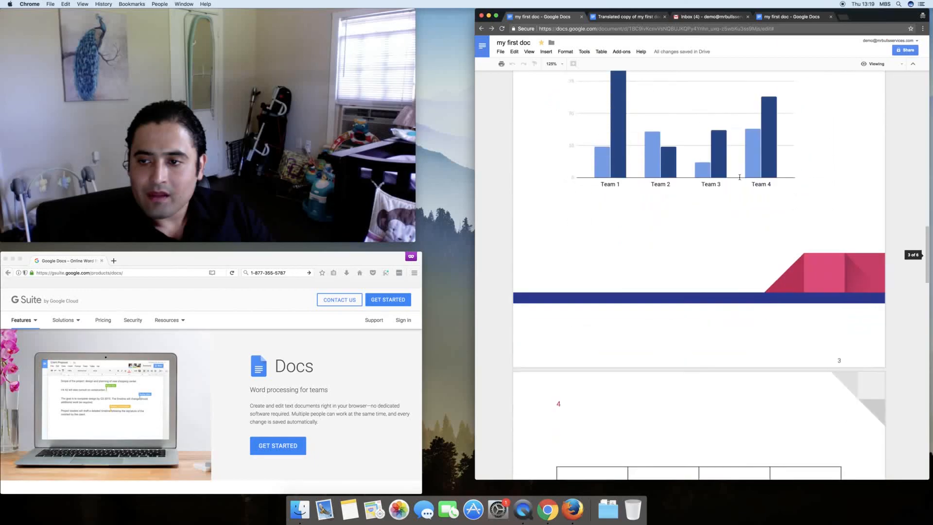
{"action": "scroll", "coordinate": [740, 177], "scroll_direction": "down", "scroll_amount": 12}
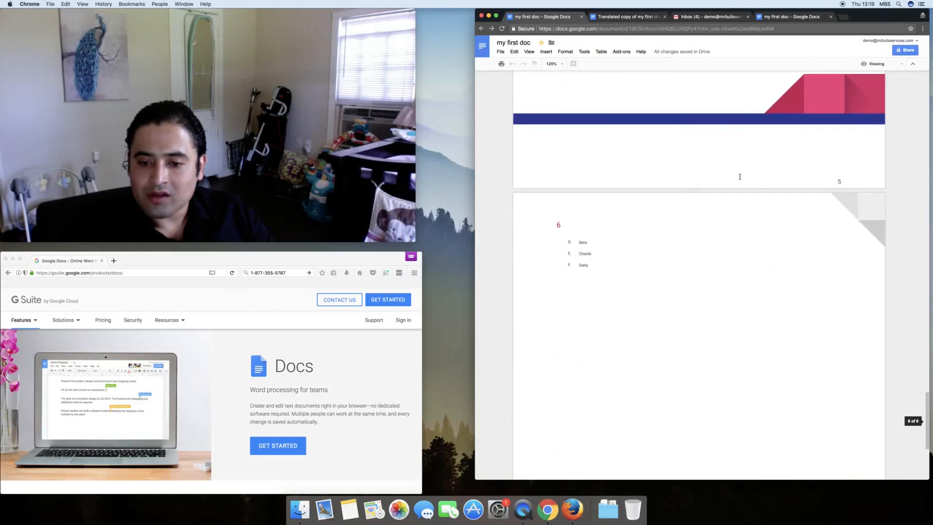
{"action": "scroll", "coordinate": [740, 176], "scroll_direction": "up", "scroll_amount": 20}
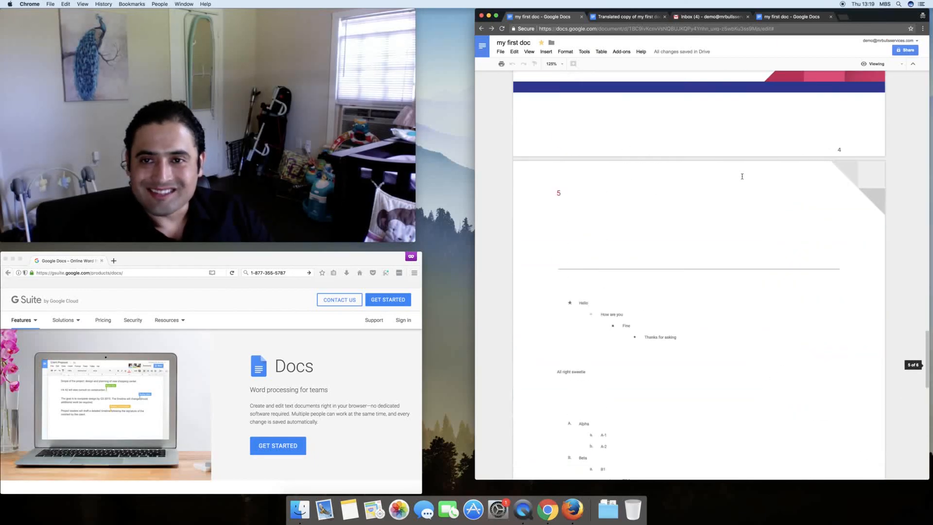
{"action": "scroll", "coordinate": [744, 176], "scroll_direction": "up", "scroll_amount": 2}
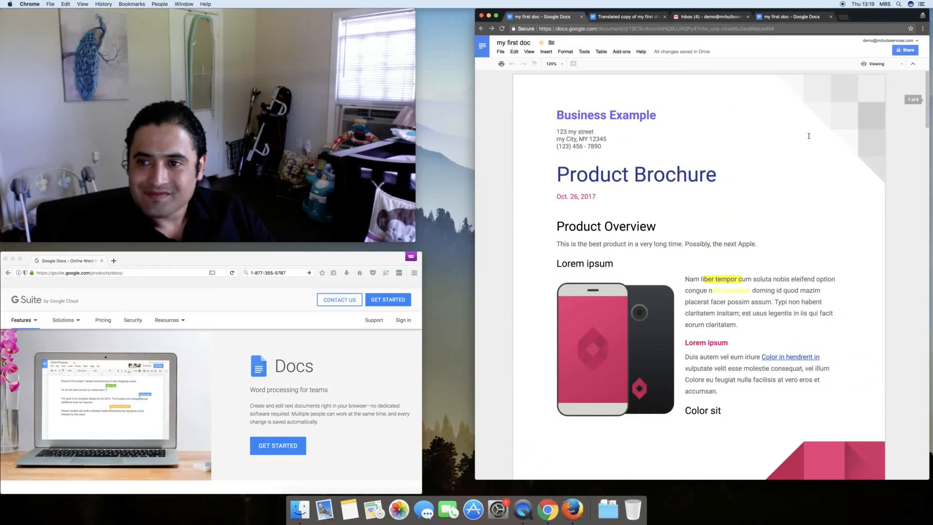
- Check the available document modes, then hide the document's title and menu area and show it again
{"action": "left_click", "coordinate": [905, 67]}
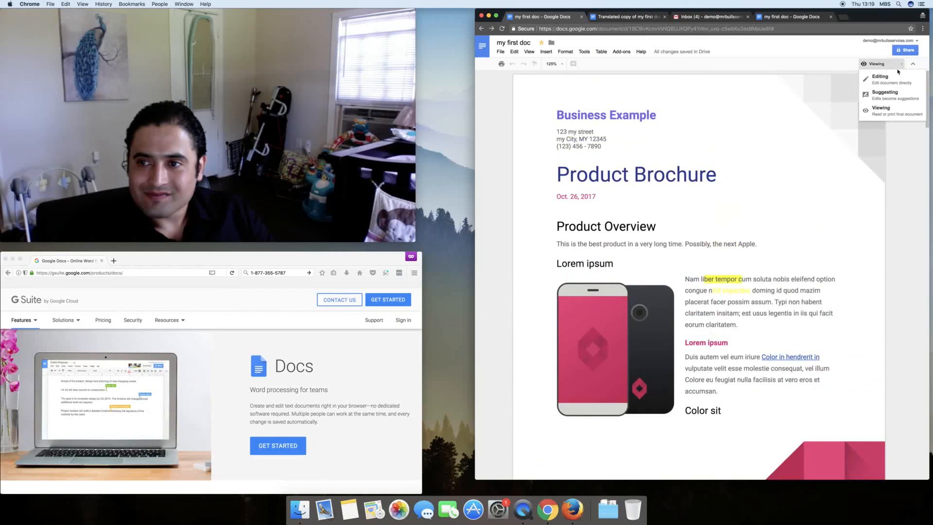
{"action": "left_click", "coordinate": [902, 66]}
{"action": "left_click", "coordinate": [912, 65]}
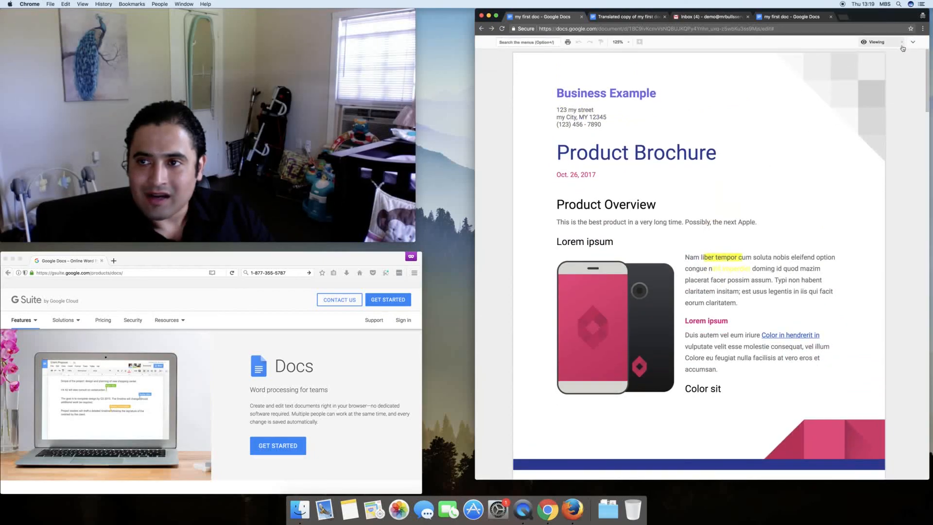
{"action": "left_click", "coordinate": [914, 43]}
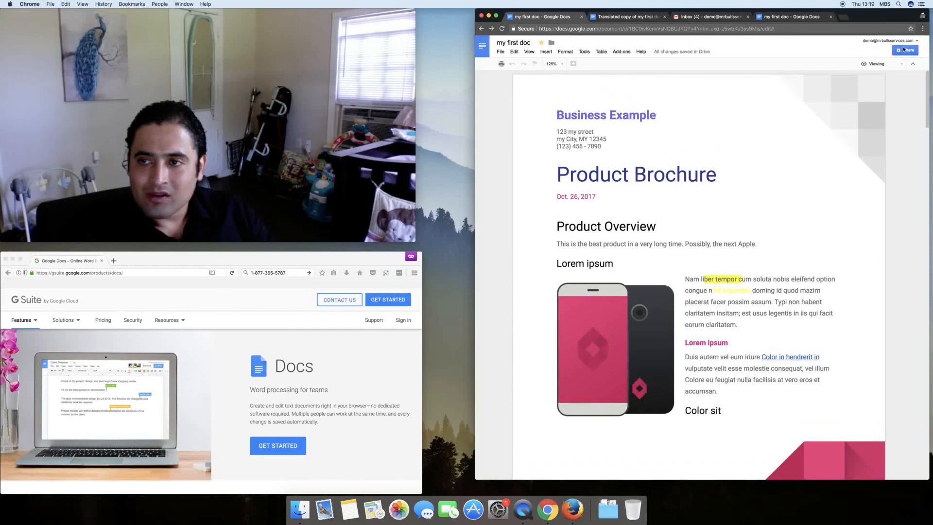
- Start sharing the document with the suggested demo contact and add the note "check out brochure"
{"action": "left_click", "coordinate": [903, 50]}
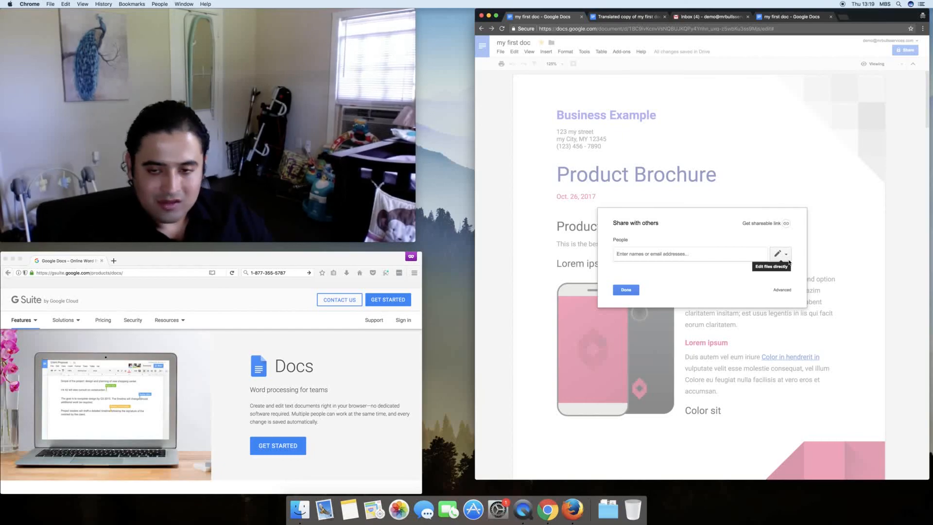
{"action": "type", "text": "demo"}
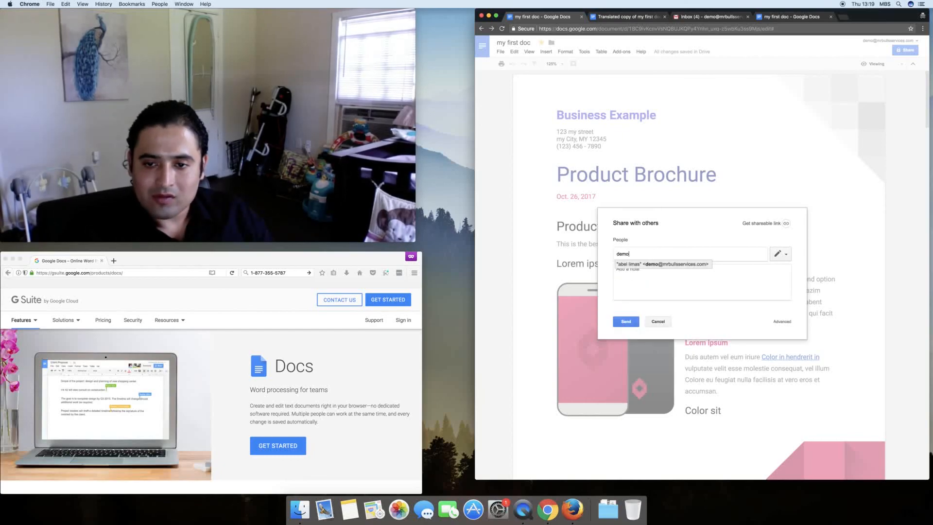
{"action": "key", "text": "Return"}
{"action": "left_click", "coordinate": [736, 281]}
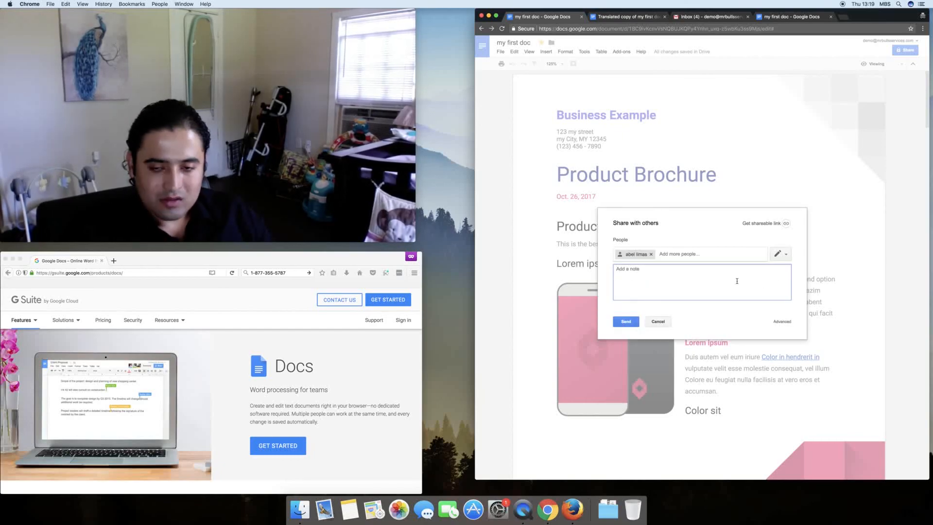
{"action": "type", "text": "check out bro"}
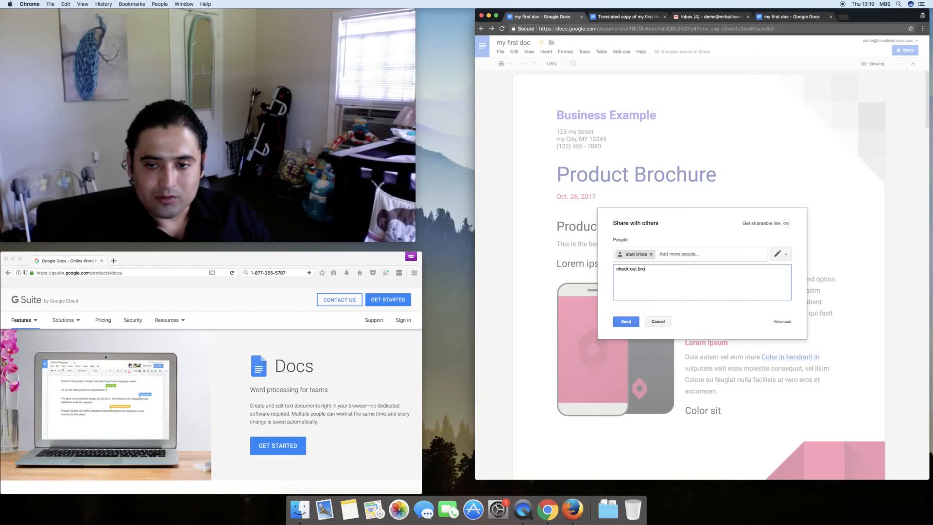
{"action": "type", "text": "chure"}
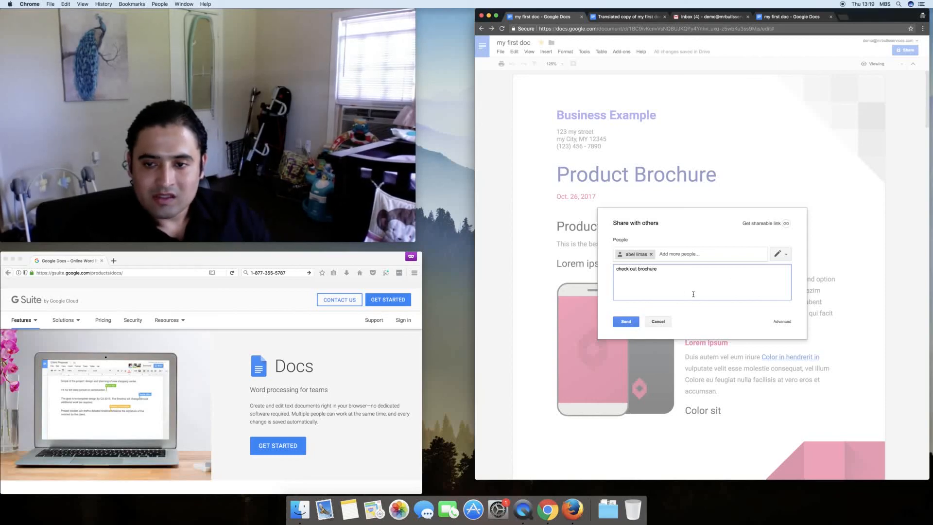
- Set the invitee's permission to Can view and turn on the shareable link
{"action": "left_click", "coordinate": [790, 256]}
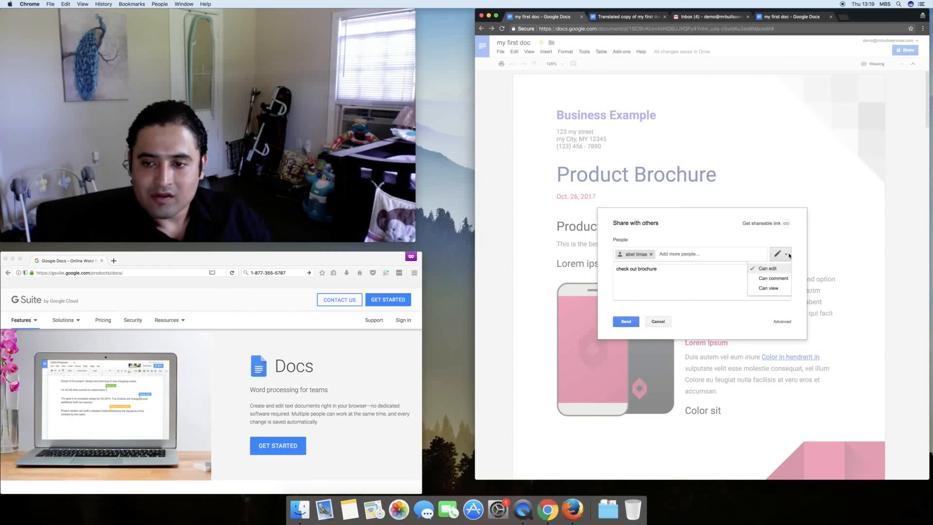
{"action": "left_click", "coordinate": [776, 271]}
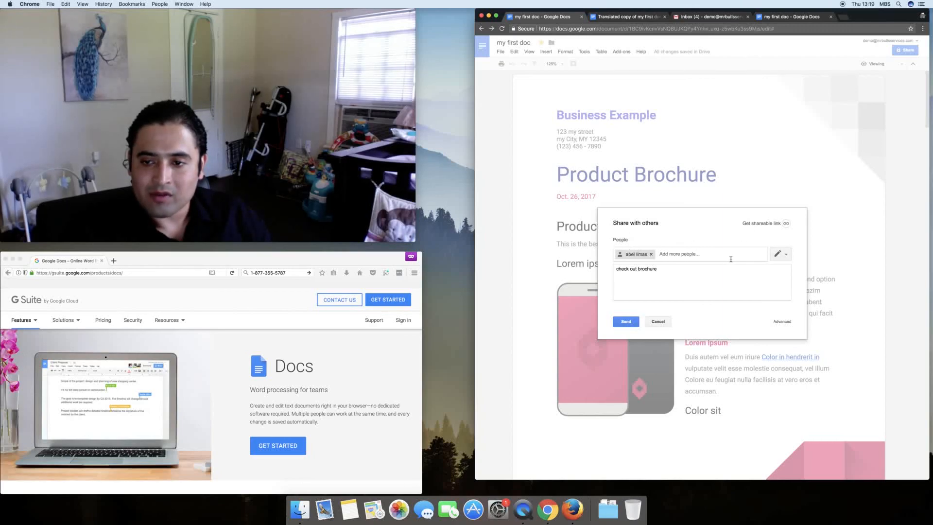
{"action": "left_click", "coordinate": [784, 254]}
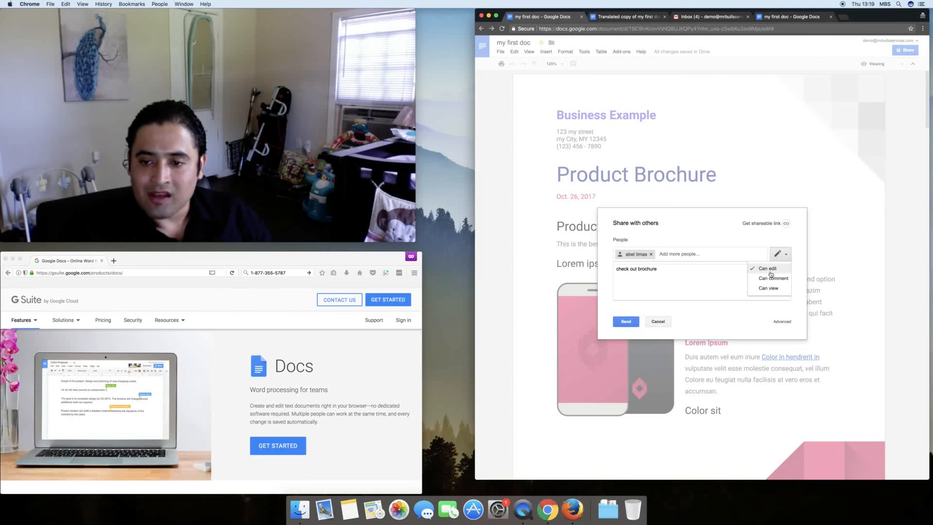
{"action": "left_click", "coordinate": [769, 289]}
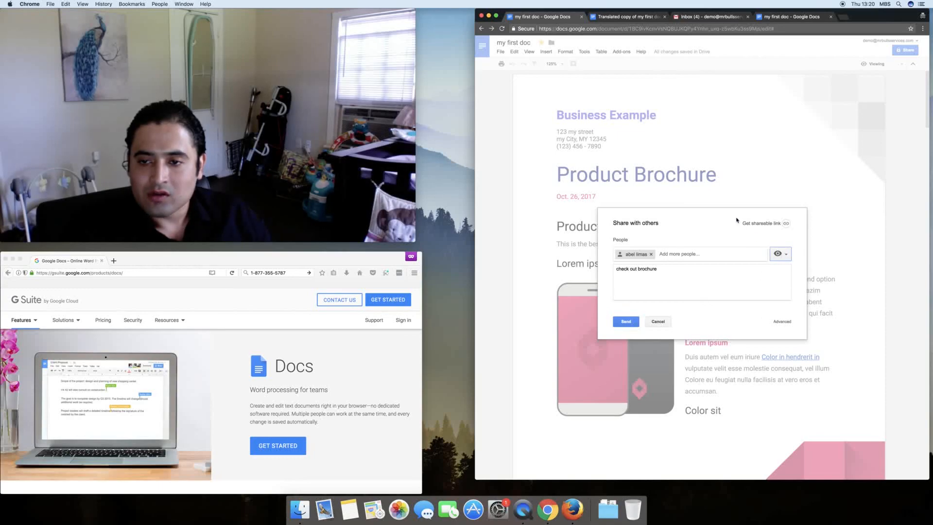
{"action": "left_click", "coordinate": [765, 222]}
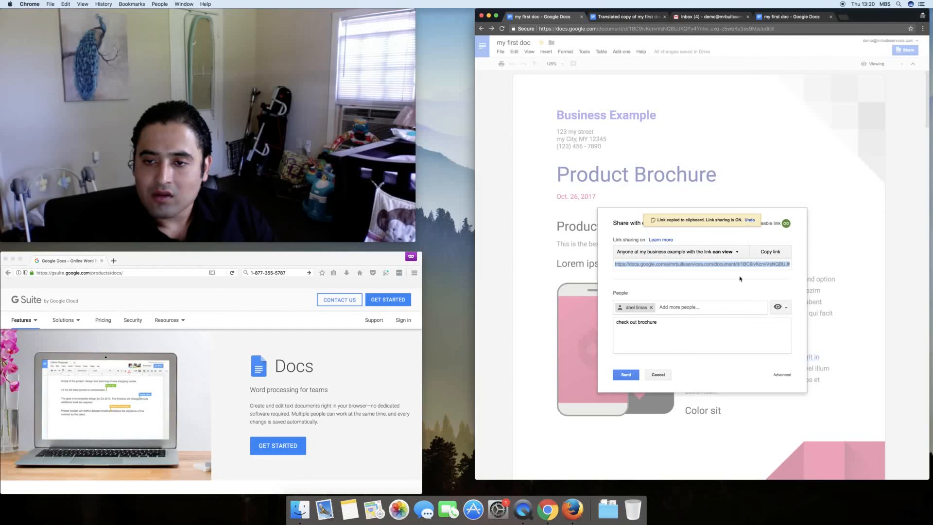
- Open the advanced sharing settings and enable both sending a copy to myself and pasting the item itself into the email
{"action": "left_click", "coordinate": [782, 375]}
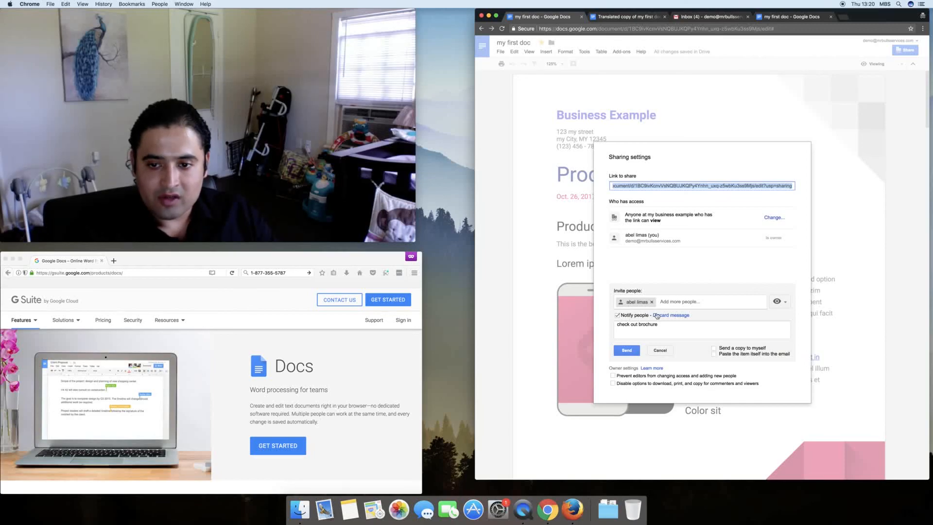
{"action": "triple_click", "coordinate": [627, 325]}
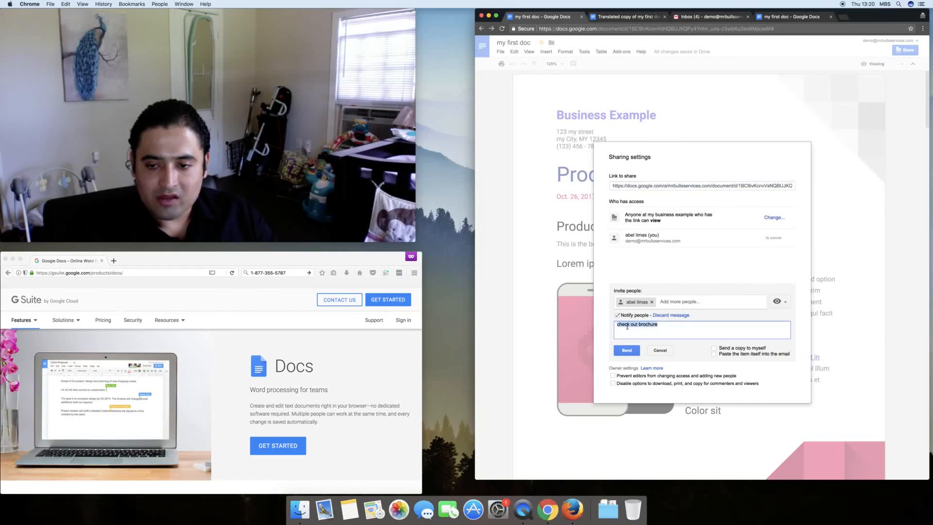
{"action": "left_click", "coordinate": [714, 349]}
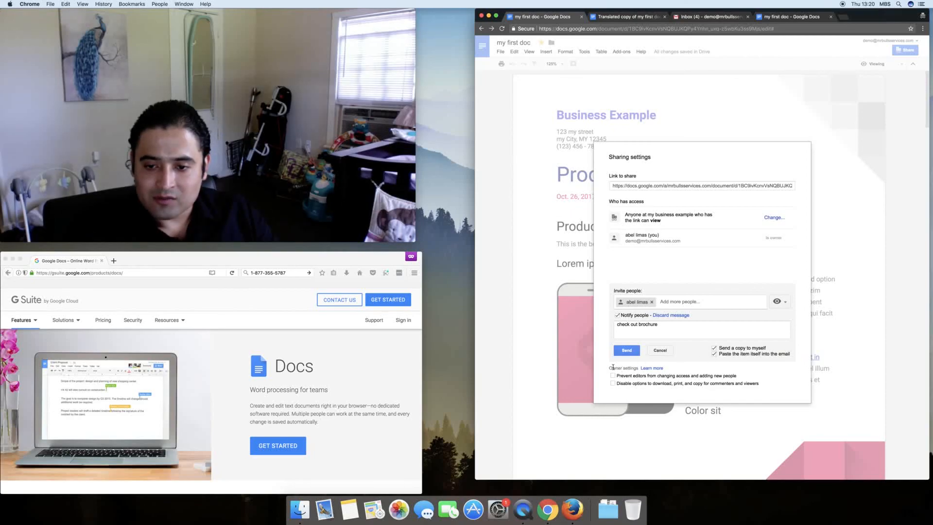
- Prevent editors from changing access and adding new people, save that setting, and send the invitation
{"action": "left_click", "coordinate": [614, 375]}
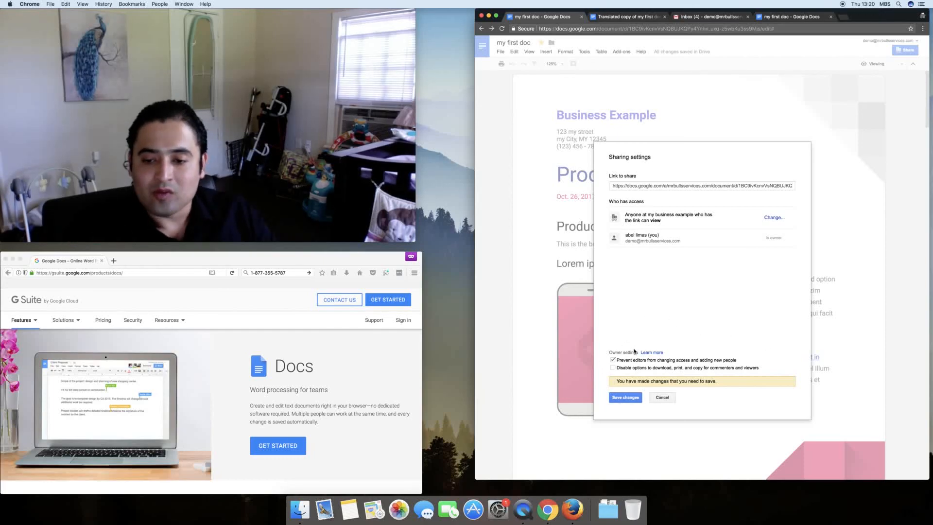
{"action": "left_click", "coordinate": [626, 397]}
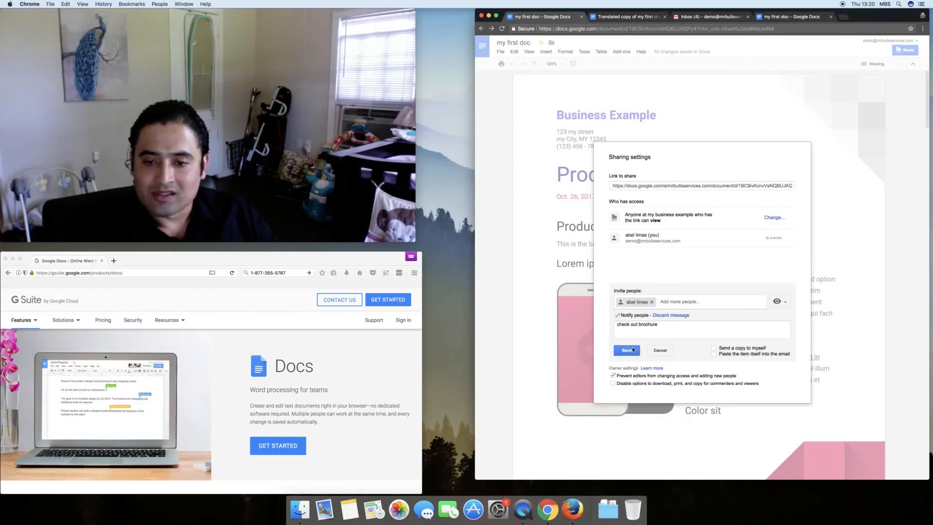
{"action": "left_click", "coordinate": [633, 350]}
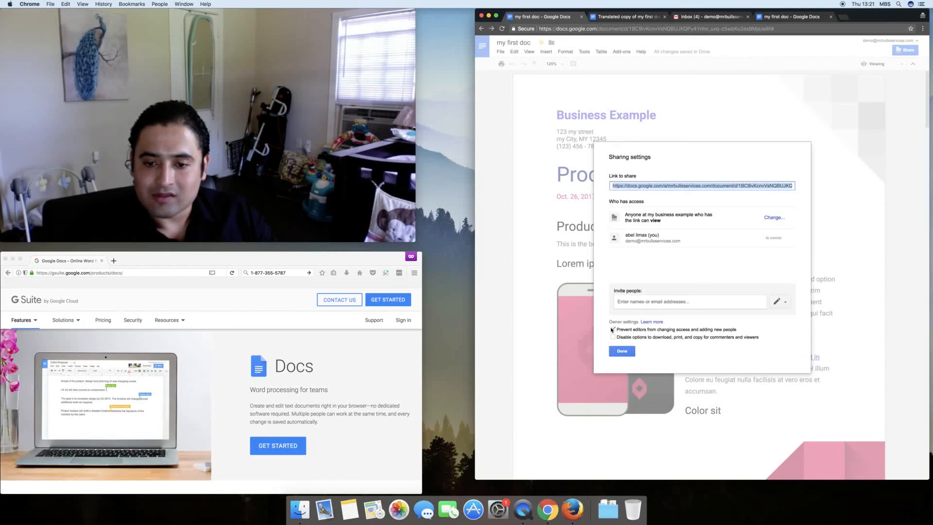
{"action": "left_click", "coordinate": [617, 347]}
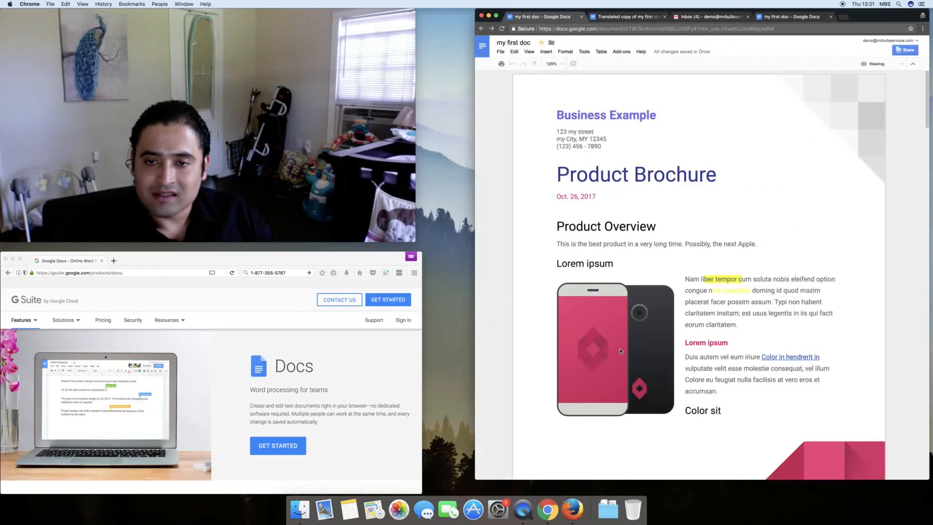
- Switch to Gmail and open the shared document in Docs from the "my first doc - Invitation to view" message
{"action": "left_click", "coordinate": [677, 18]}
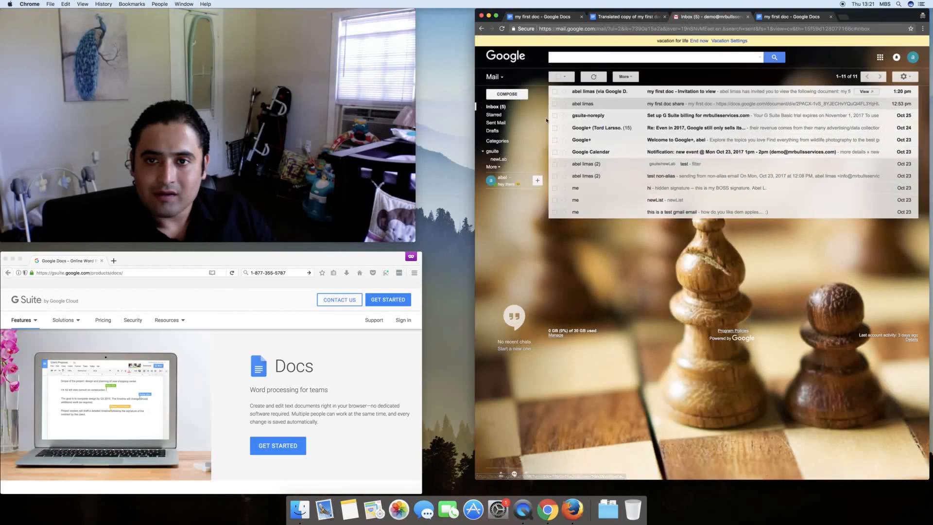
{"action": "left_click", "coordinate": [616, 92]}
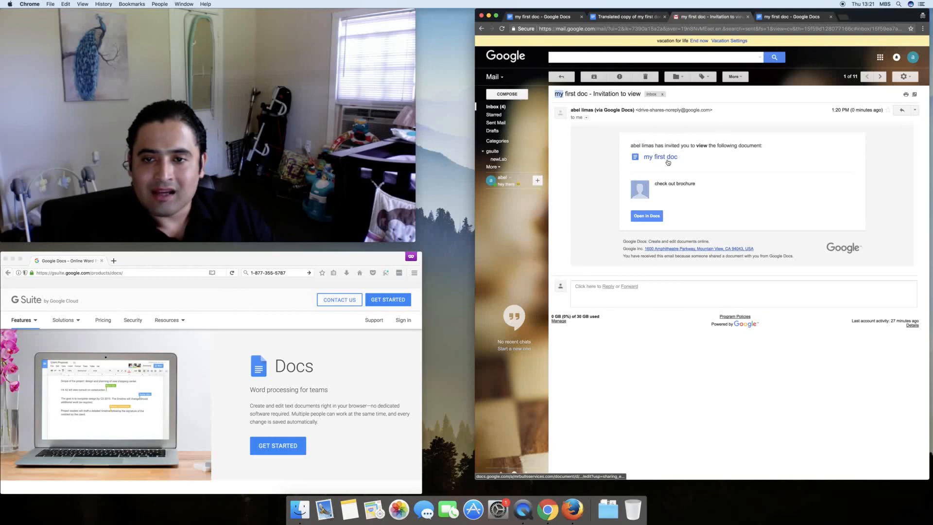
{"action": "left_click", "coordinate": [647, 215]}
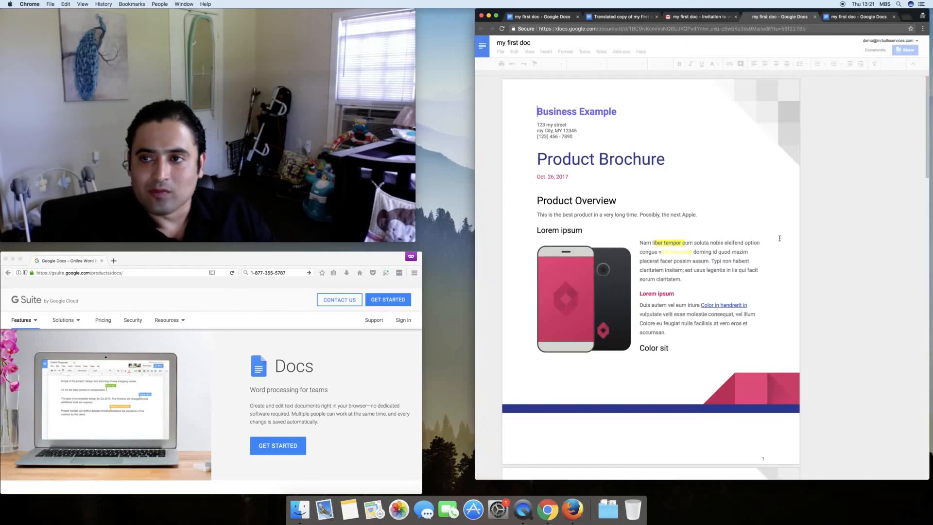
- Look through the pages of the document opened from the invitation and check its sharing options
{"action": "scroll", "coordinate": [750, 239], "scroll_direction": "down", "scroll_amount": 15}
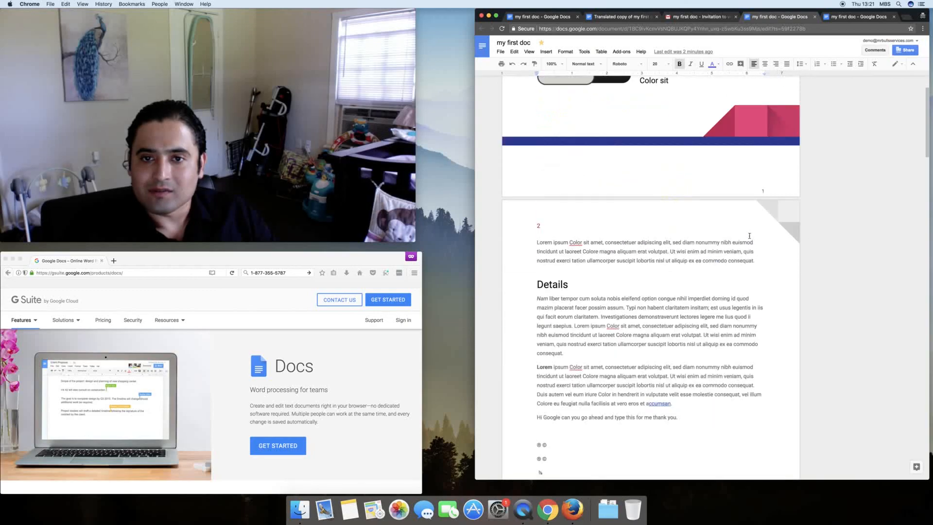
{"action": "scroll", "coordinate": [750, 236], "scroll_direction": "down", "scroll_amount": 20}
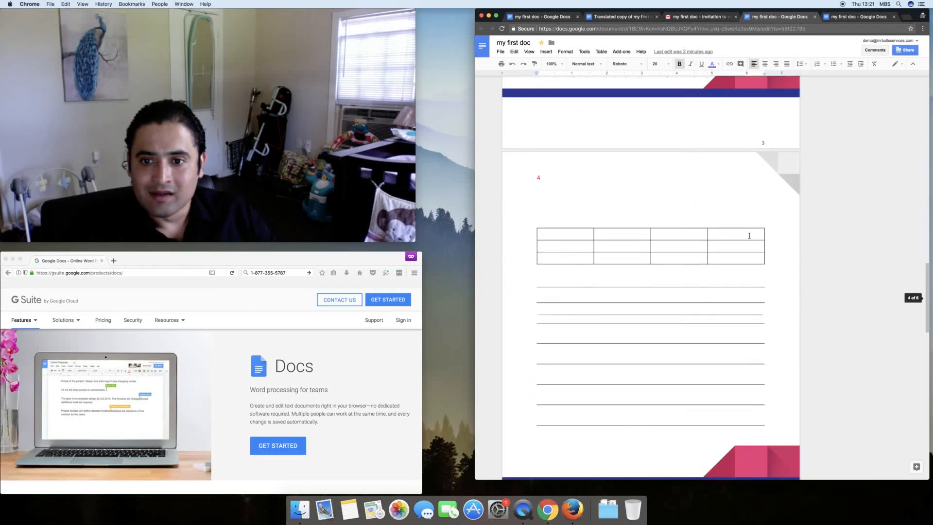
{"action": "scroll", "coordinate": [750, 236], "scroll_direction": "up", "scroll_amount": 20}
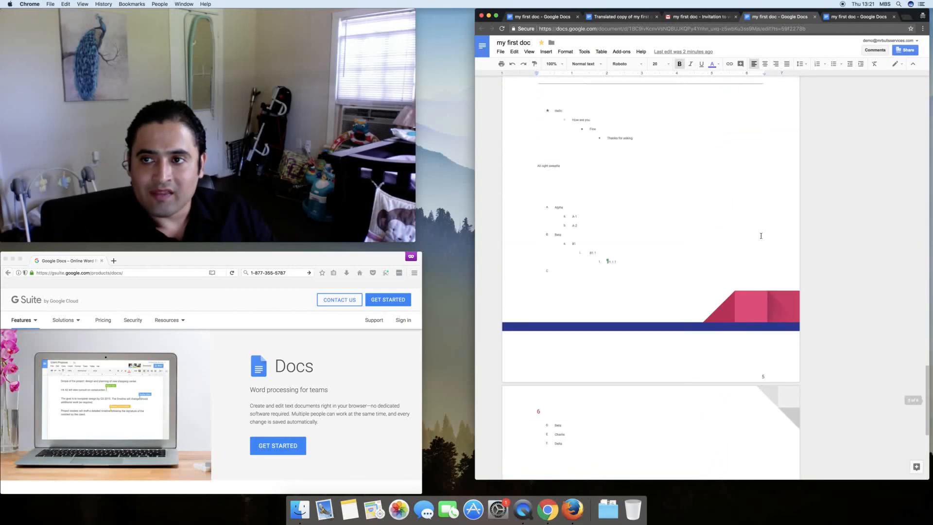
{"action": "scroll", "coordinate": [762, 225], "scroll_direction": "up", "scroll_amount": 3}
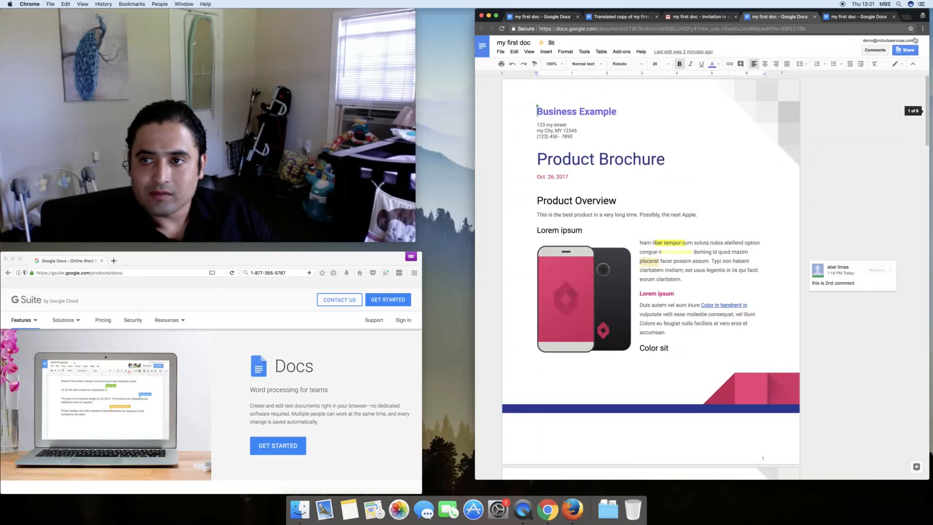
{"action": "left_click", "coordinate": [906, 50]}
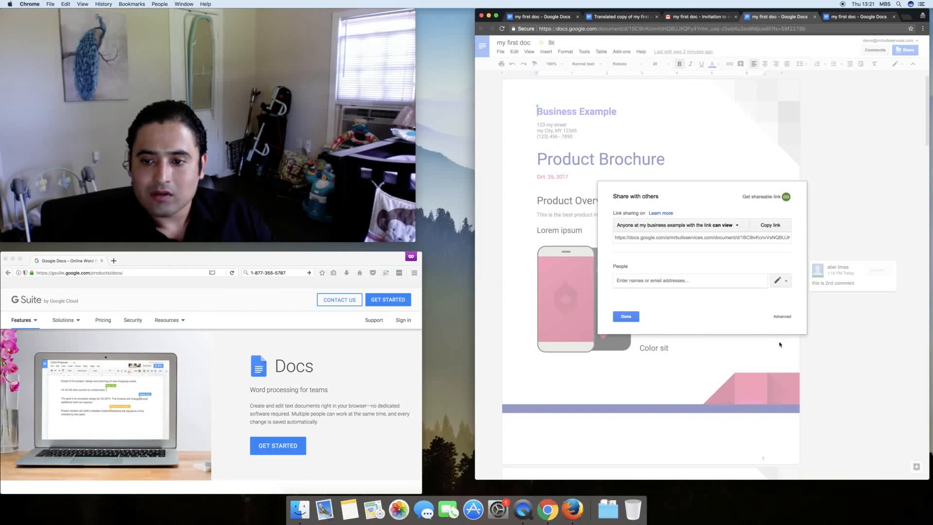
{"action": "left_click", "coordinate": [631, 317]}
- Test editing access by entering "df" before "product" in the Product Overview sentence, and delete it
{"action": "scroll", "coordinate": [871, 84], "scroll_direction": "down", "scroll_amount": 1}
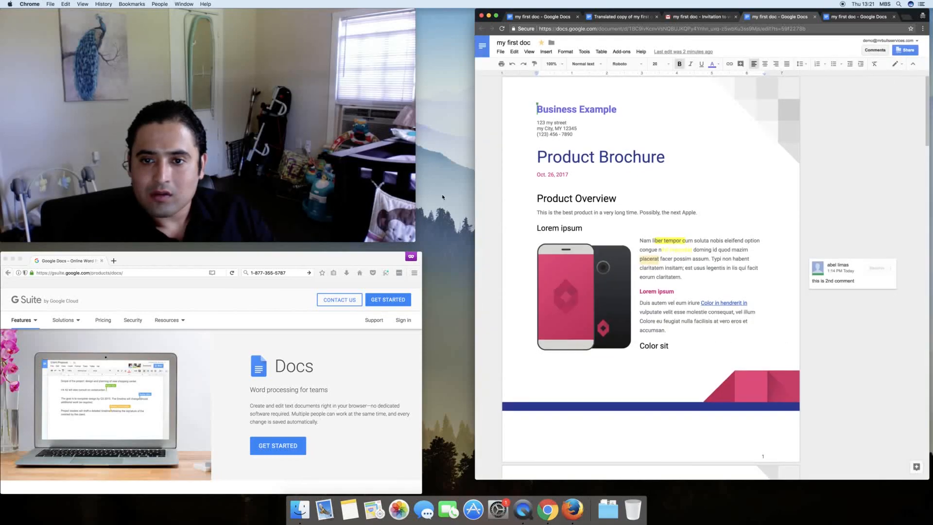
{"action": "left_click", "coordinate": [575, 214]}
{"action": "type", "text": "df"}
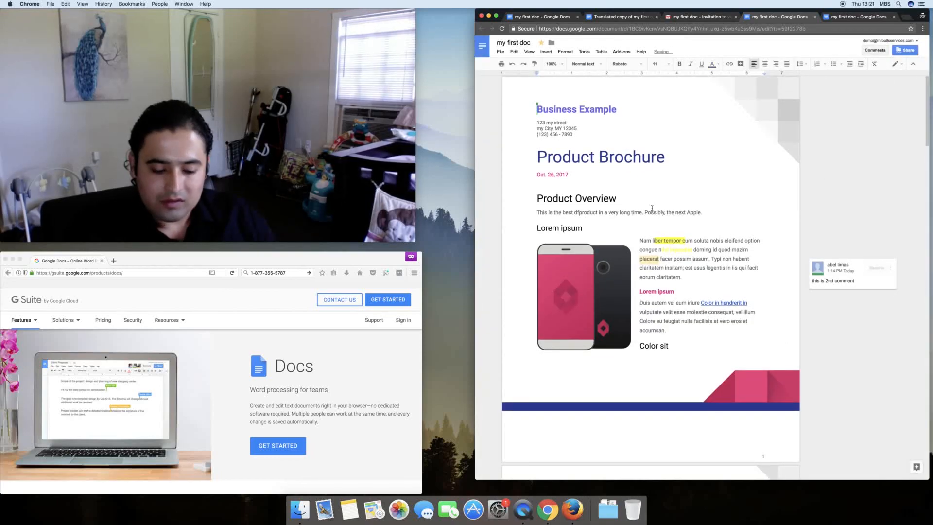
{"action": "key", "text": "BackSpace"}
{"action": "key", "text": "BackSpace"}
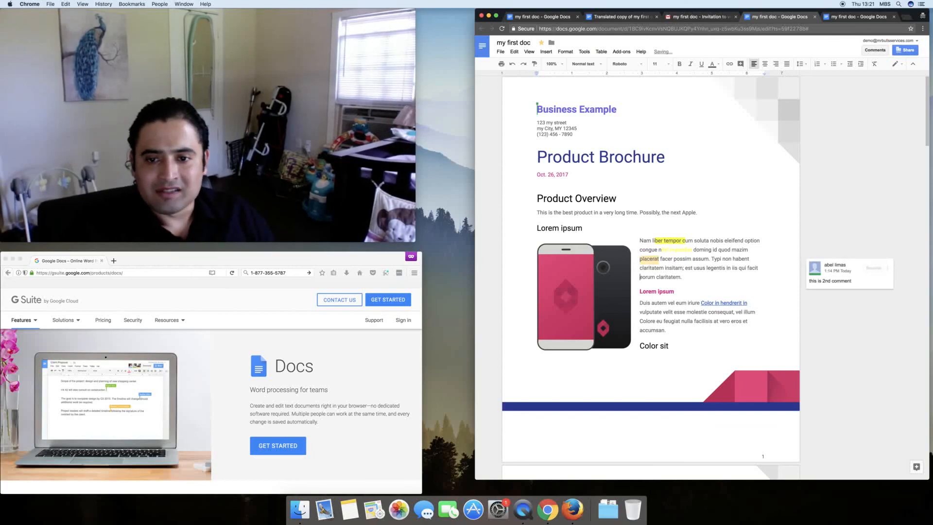
- Compare with the original document, and set the invitee permission to Can view in the sharing options of the document opened from the invitation
{"action": "scroll", "coordinate": [640, 277], "scroll_direction": "down", "scroll_amount": 5}
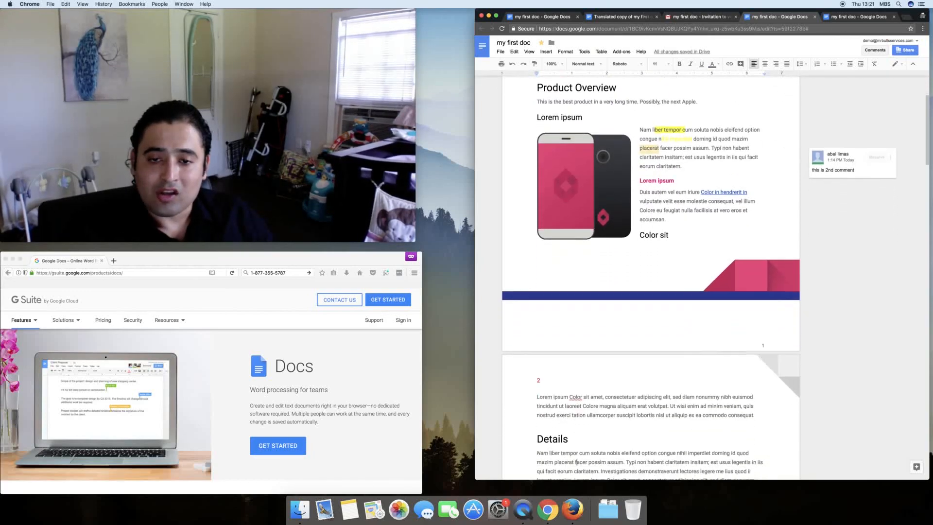
{"action": "scroll", "coordinate": [577, 462], "scroll_direction": "down", "scroll_amount": 2}
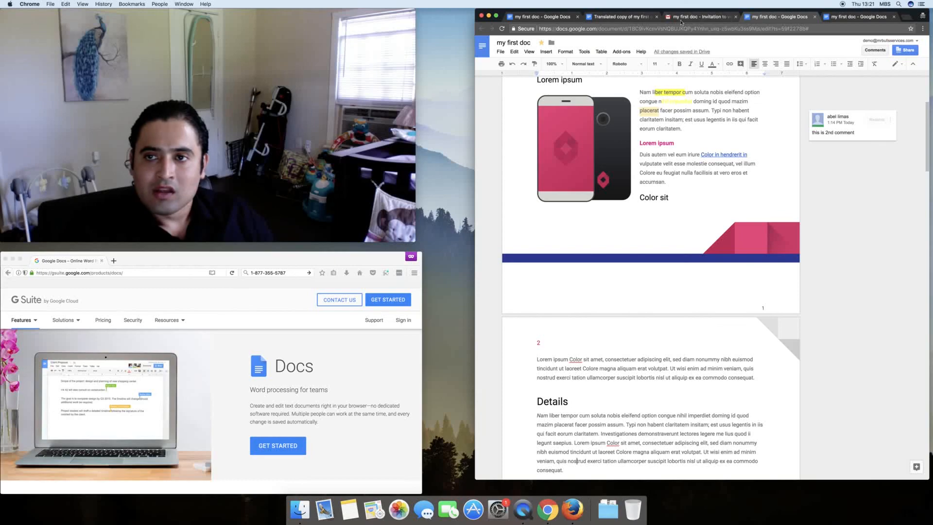
{"action": "left_click", "coordinate": [624, 16]}
{"action": "left_click", "coordinate": [548, 16]}
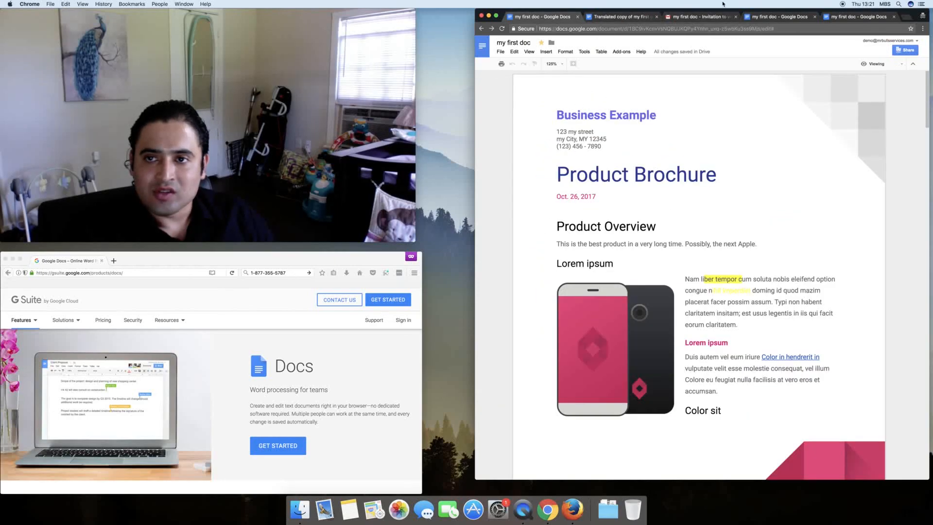
{"action": "left_click", "coordinate": [899, 50]}
{"action": "left_click", "coordinate": [788, 281]}
{"action": "left_click", "coordinate": [778, 315]}
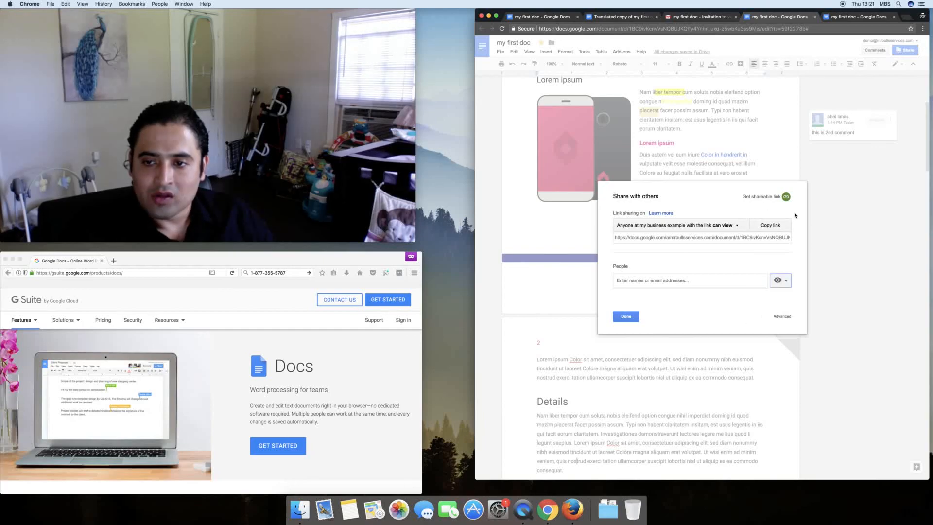
- Copy the document's shareable link, and review the additional link sharing options before closing the sharing settings
{"action": "left_click", "coordinate": [783, 197]}
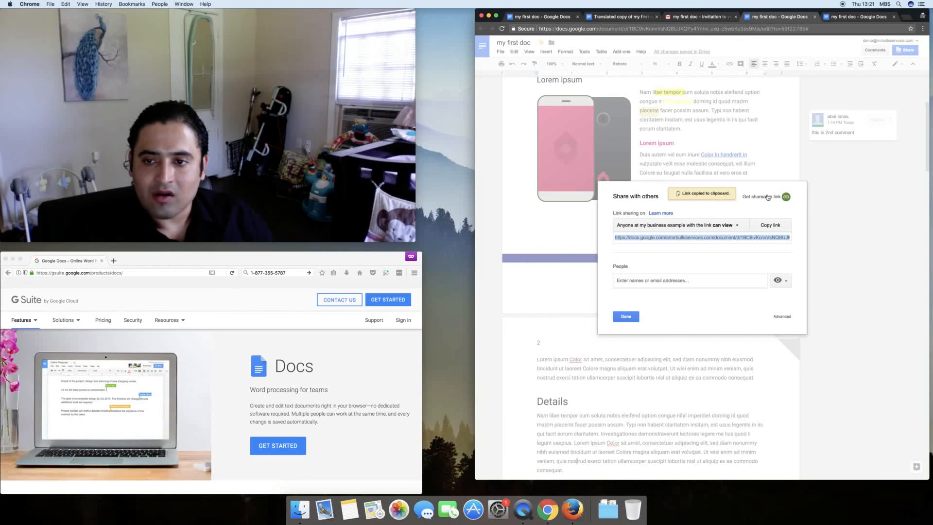
{"action": "left_click", "coordinate": [742, 224]}
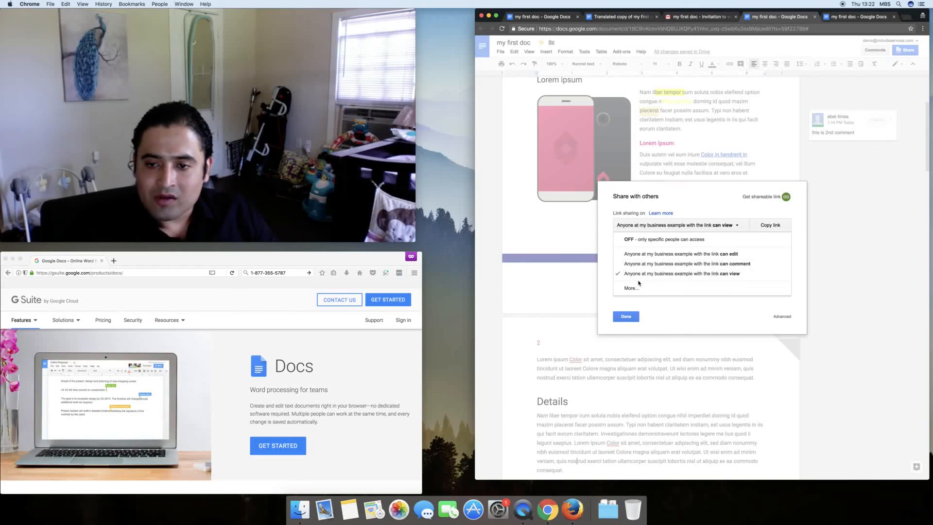
{"action": "left_click", "coordinate": [629, 288]}
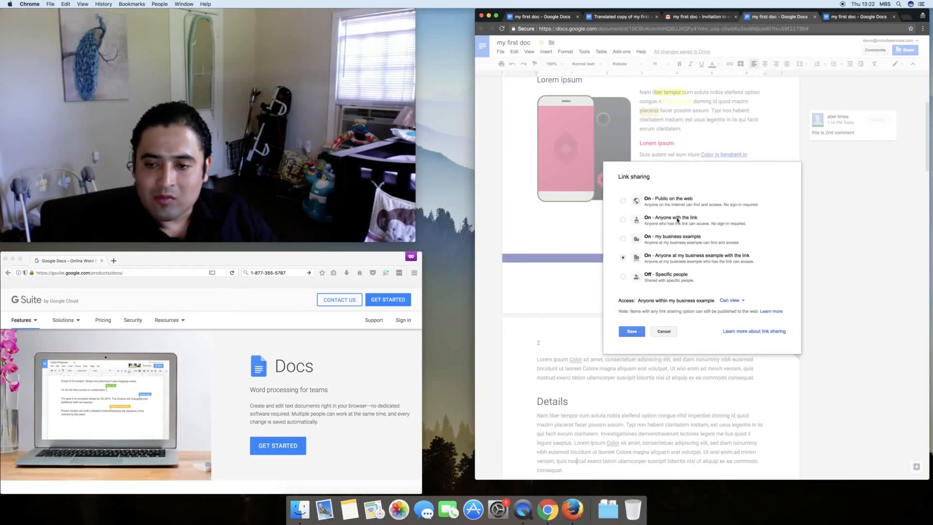
{"action": "left_click", "coordinate": [641, 334]}
{"action": "left_click", "coordinate": [621, 316]}
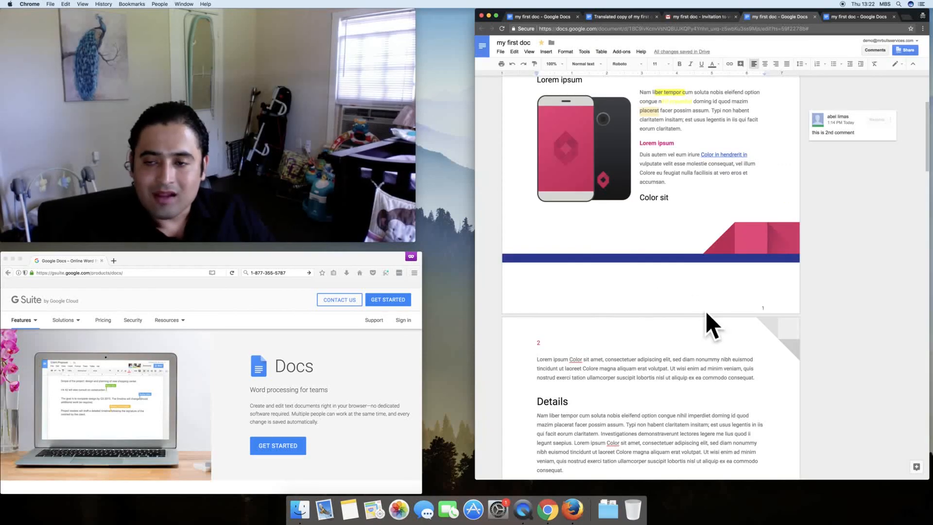
{"action": "scroll", "coordinate": [680, 315], "scroll_direction": "down", "scroll_amount": 15}
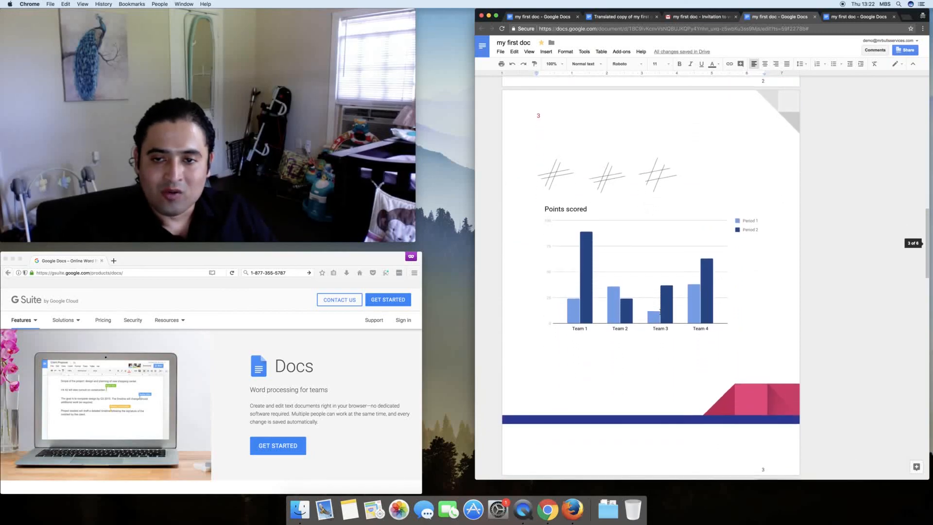
{"action": "scroll", "coordinate": [660, 311], "scroll_direction": "down", "scroll_amount": 12}
{"action": "scroll", "coordinate": [661, 305], "scroll_direction": "down", "scroll_amount": 12}
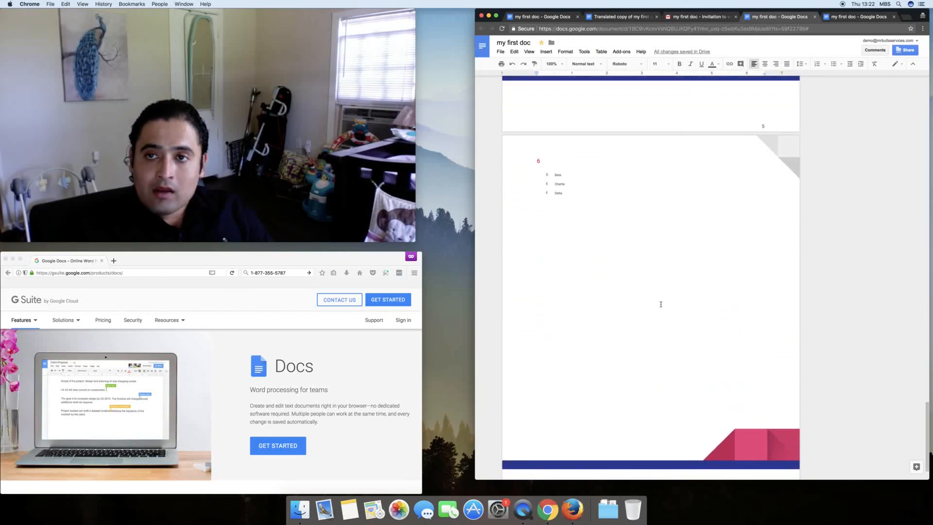
{"action": "scroll", "coordinate": [664, 302], "scroll_direction": "up", "scroll_amount": 20}
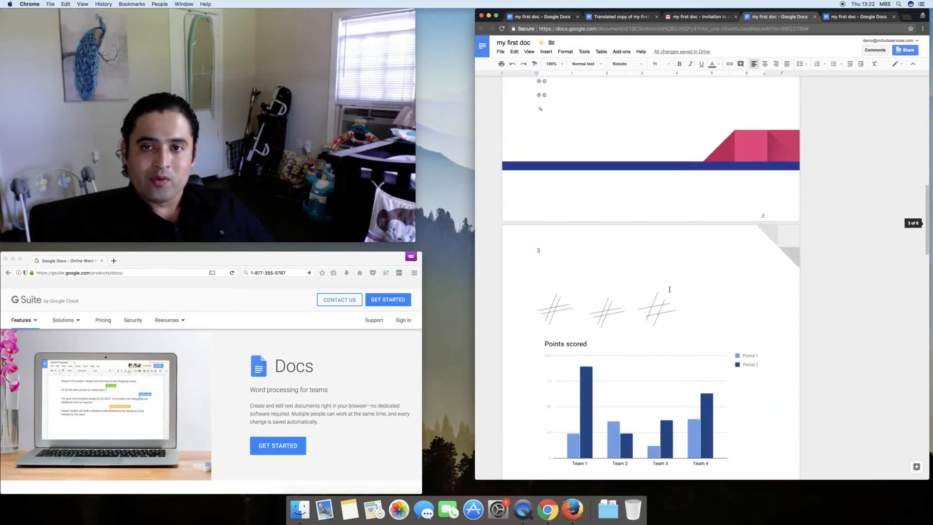
- Open the add-ons gallery for the document and browse the available add-ons, including their short descriptions
{"action": "left_click", "coordinate": [625, 52]}
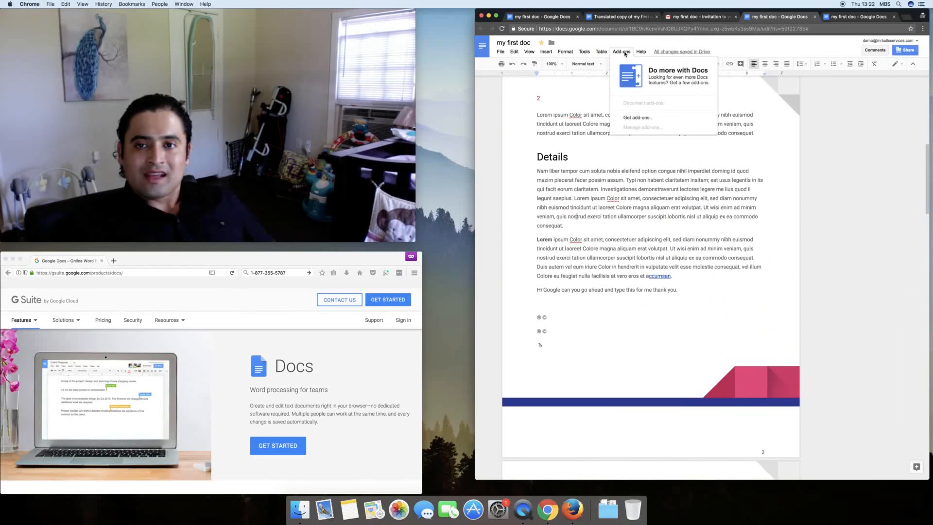
{"action": "left_click", "coordinate": [638, 117]}
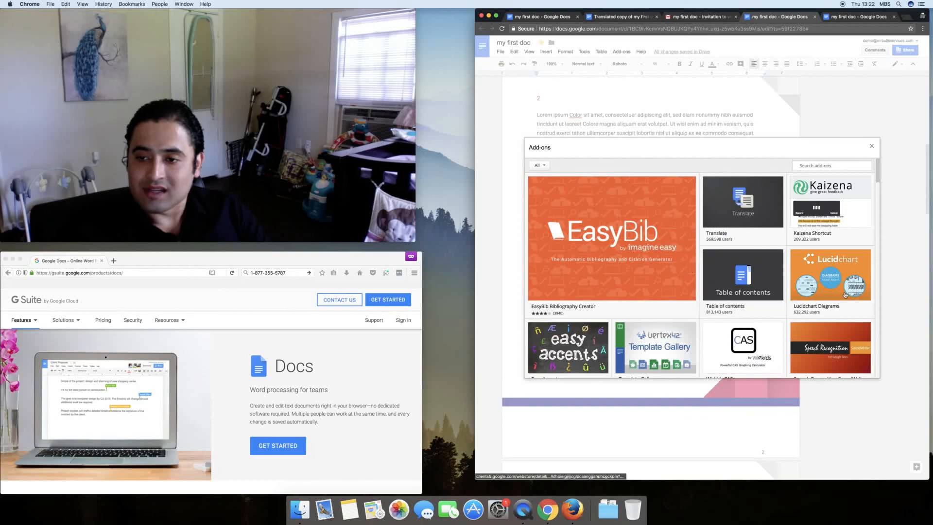
{"action": "scroll", "coordinate": [671, 291], "scroll_direction": "down", "scroll_amount": 1}
{"action": "scroll", "coordinate": [670, 291], "scroll_direction": "down", "scroll_amount": 5}
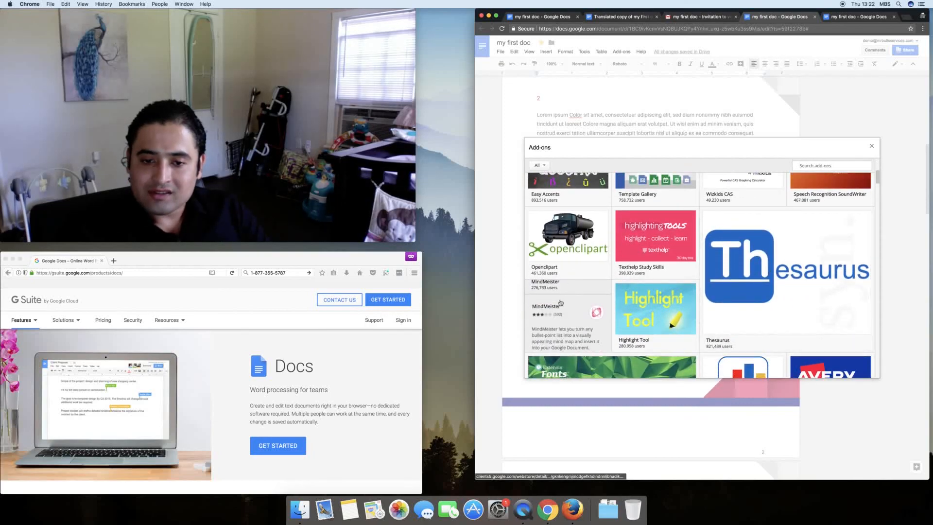
{"action": "scroll", "coordinate": [709, 306], "scroll_direction": "down", "scroll_amount": 1}
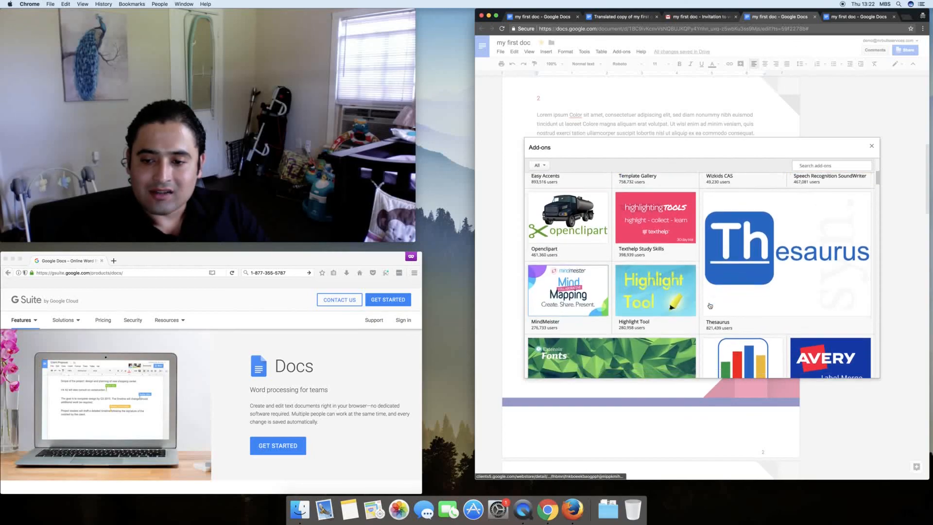
{"action": "scroll", "coordinate": [710, 306], "scroll_direction": "down", "scroll_amount": 10}
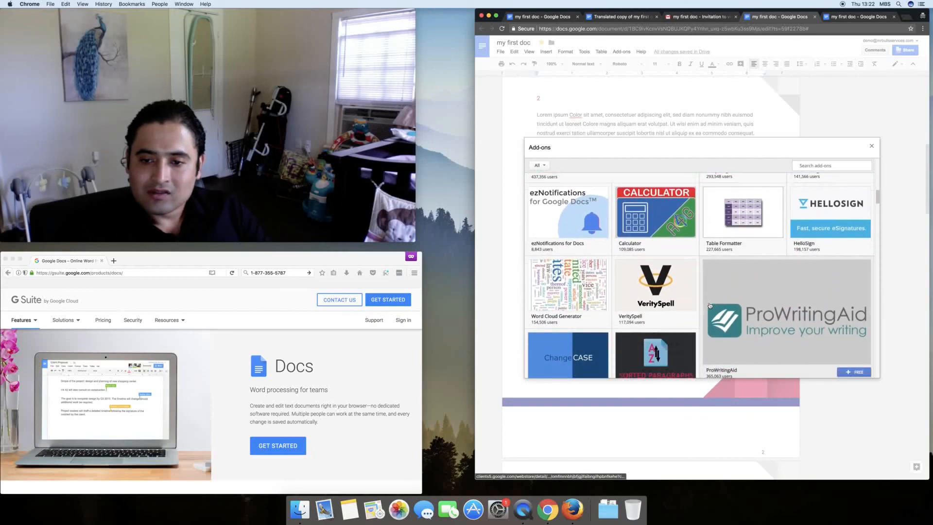
{"action": "scroll", "coordinate": [710, 306], "scroll_direction": "down", "scroll_amount": 4}
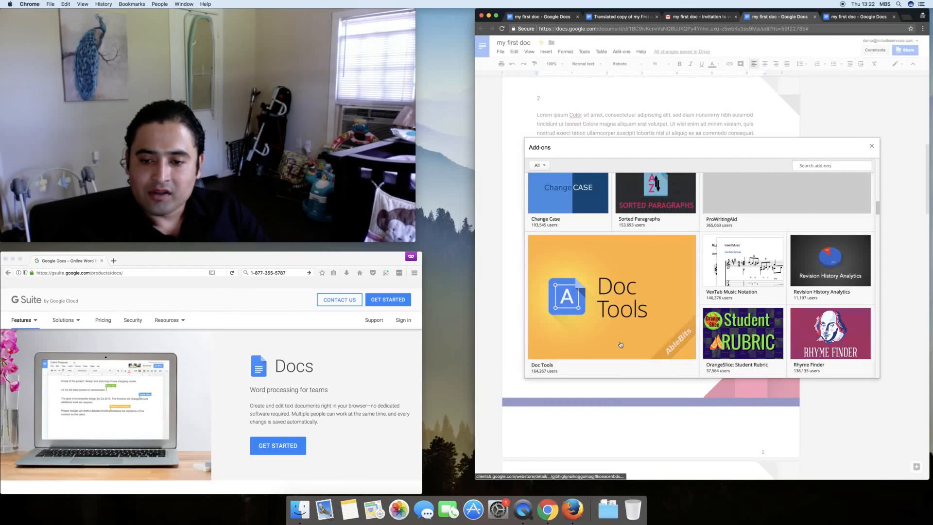
{"action": "scroll", "coordinate": [621, 345], "scroll_direction": "down", "scroll_amount": 1}
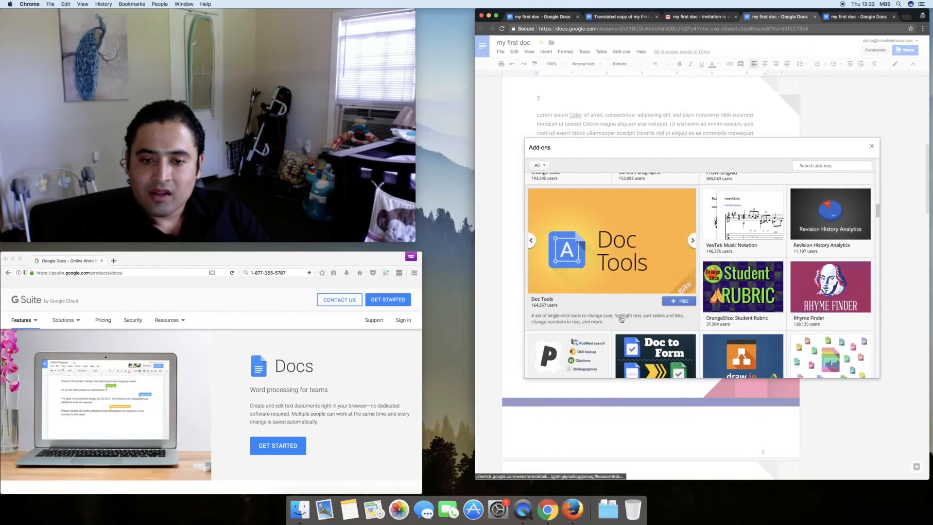
{"action": "scroll", "coordinate": [661, 236], "scroll_direction": "down", "scroll_amount": 5}
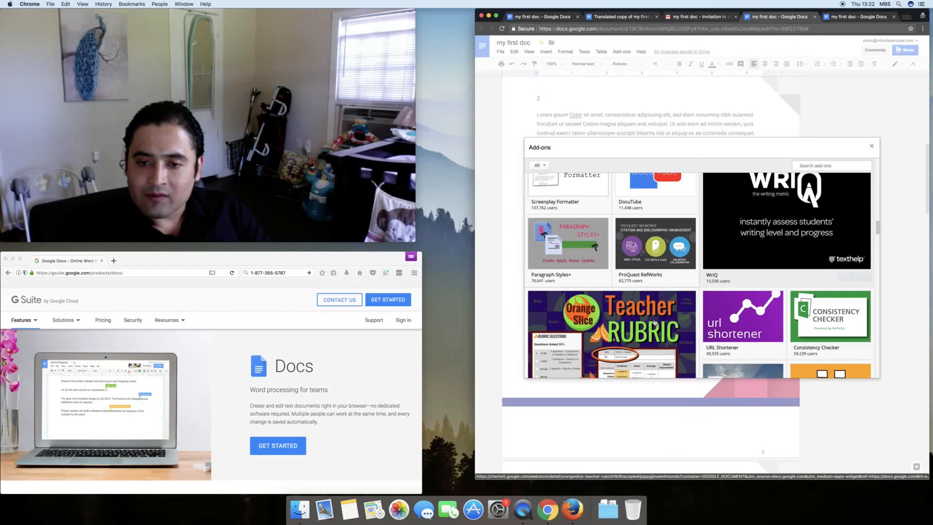
{"action": "scroll", "coordinate": [646, 316], "scroll_direction": "down", "scroll_amount": 3}
{"action": "scroll", "coordinate": [644, 321], "scroll_direction": "down", "scroll_amount": 1}
{"action": "scroll", "coordinate": [649, 311], "scroll_direction": "down", "scroll_amount": 2}
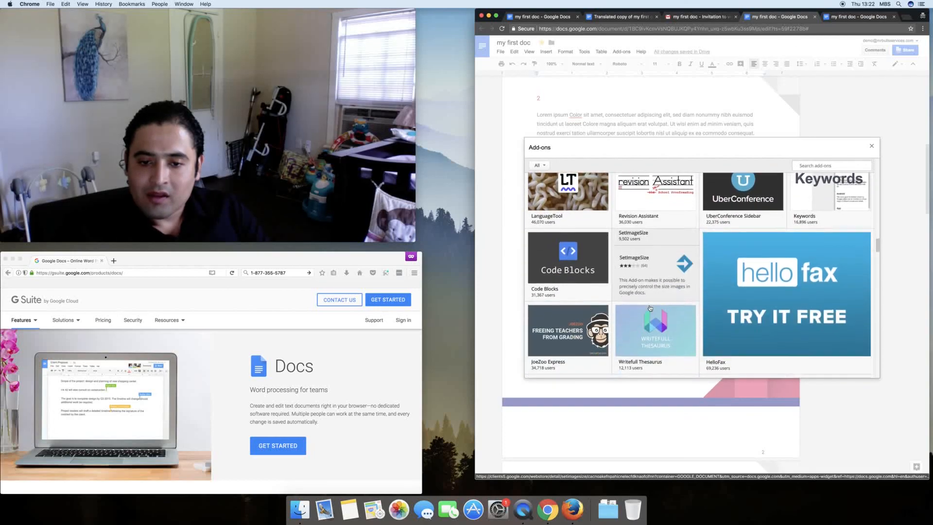
{"action": "scroll", "coordinate": [651, 309], "scroll_direction": "down", "scroll_amount": 4}
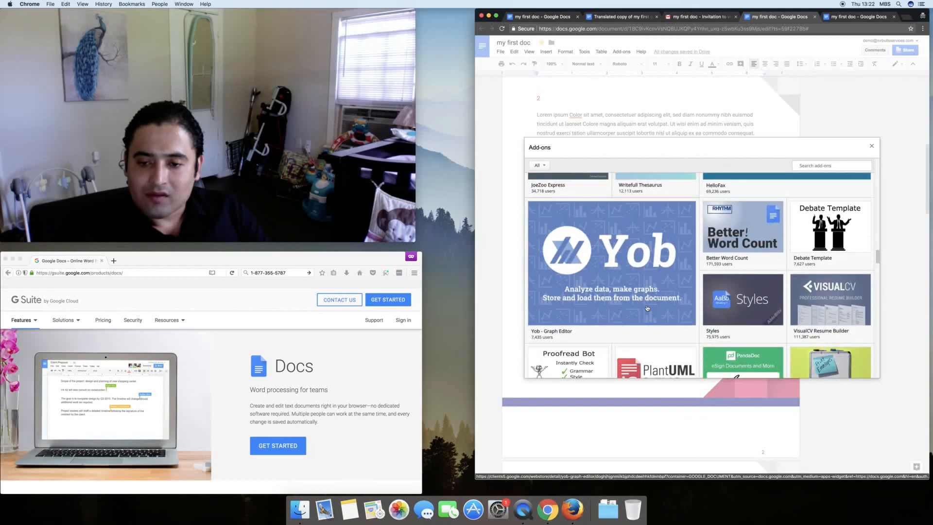
{"action": "scroll", "coordinate": [647, 308], "scroll_direction": "down", "scroll_amount": 2}
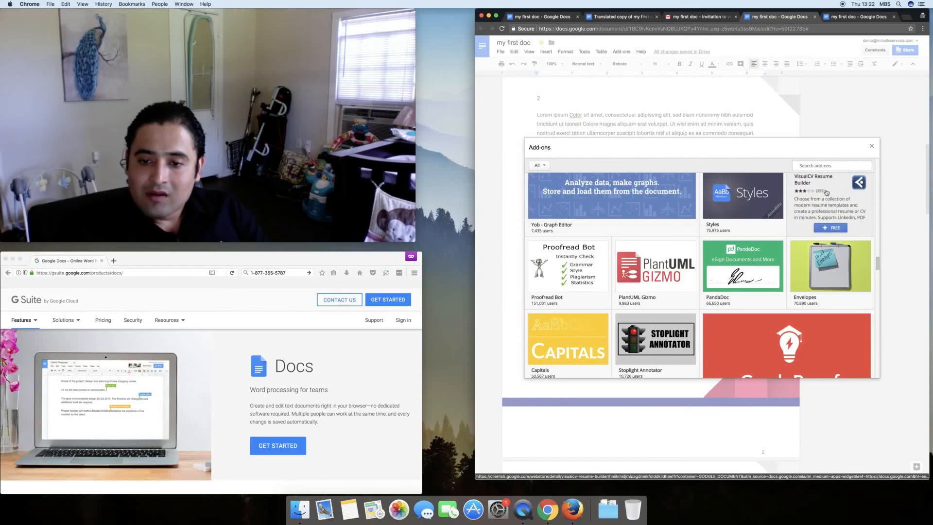
{"action": "scroll", "coordinate": [826, 193], "scroll_direction": "down", "scroll_amount": 5}
{"action": "scroll", "coordinate": [806, 209], "scroll_direction": "up", "scroll_amount": 2}
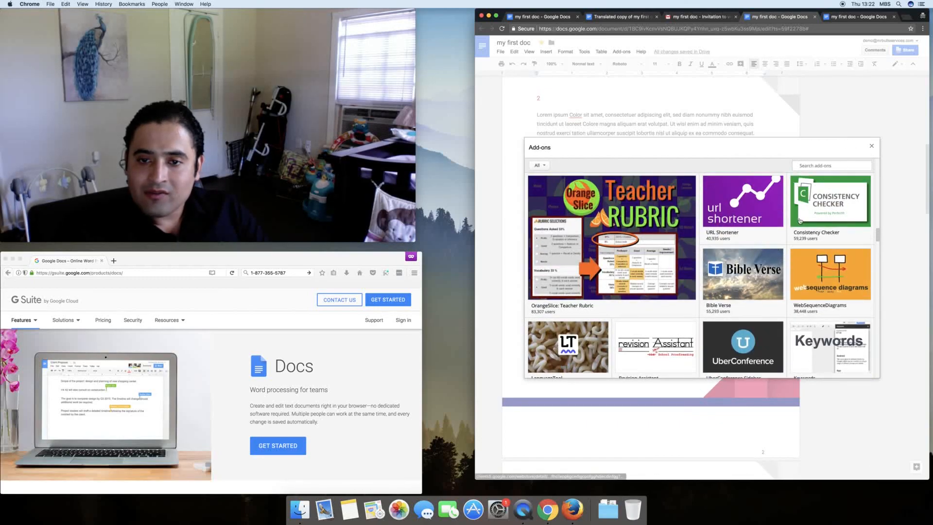
{"action": "scroll", "coordinate": [799, 221], "scroll_direction": "down", "scroll_amount": 10}
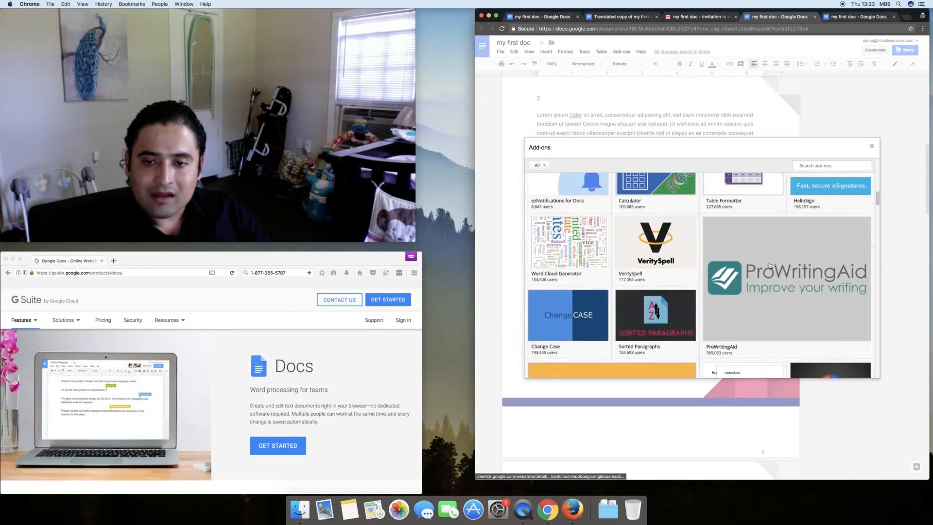
{"action": "scroll", "coordinate": [770, 265], "scroll_direction": "down", "scroll_amount": 2}
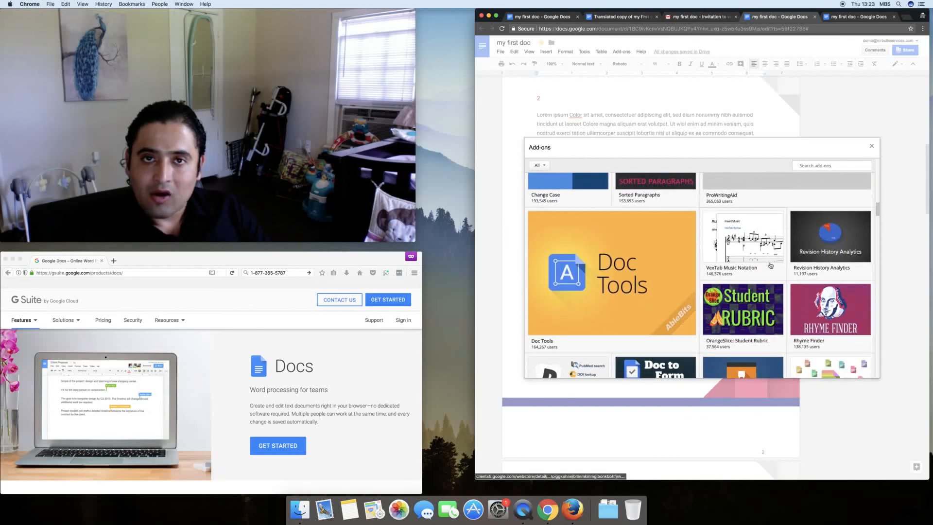